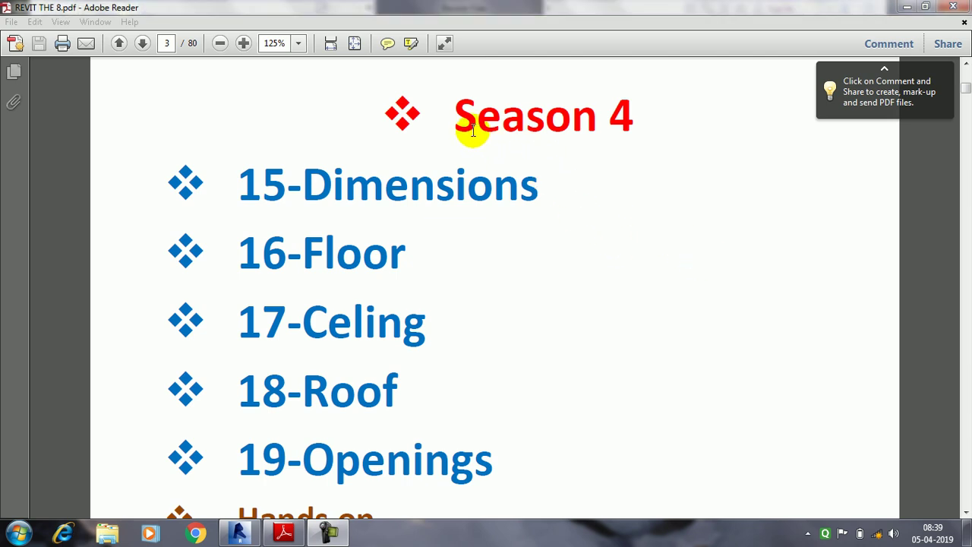
Highlight the Season 4 title and the Dimensions entry, then jump to page 29
{"action": "left_click_drag", "start_coordinate": [456, 128], "coordinate": [618, 130]}
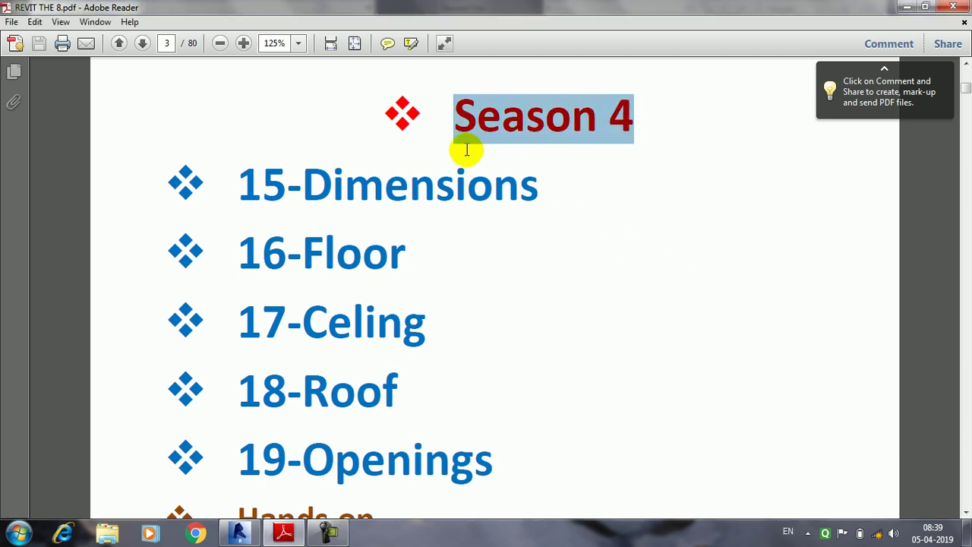
{"action": "left_click_drag", "start_coordinate": [302, 192], "coordinate": [523, 199]}
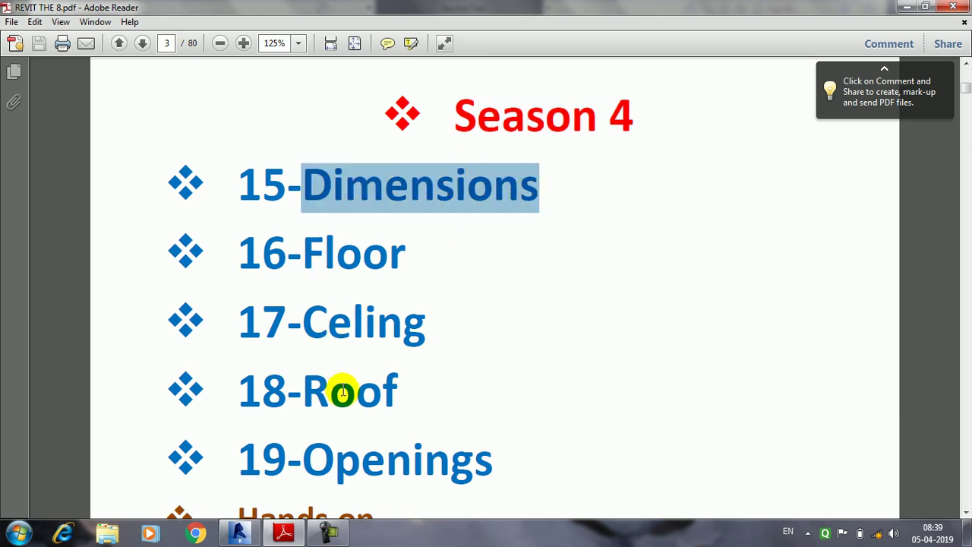
{"action": "scroll", "coordinate": [440, 414], "scroll_direction": "down", "scroll_amount": 2}
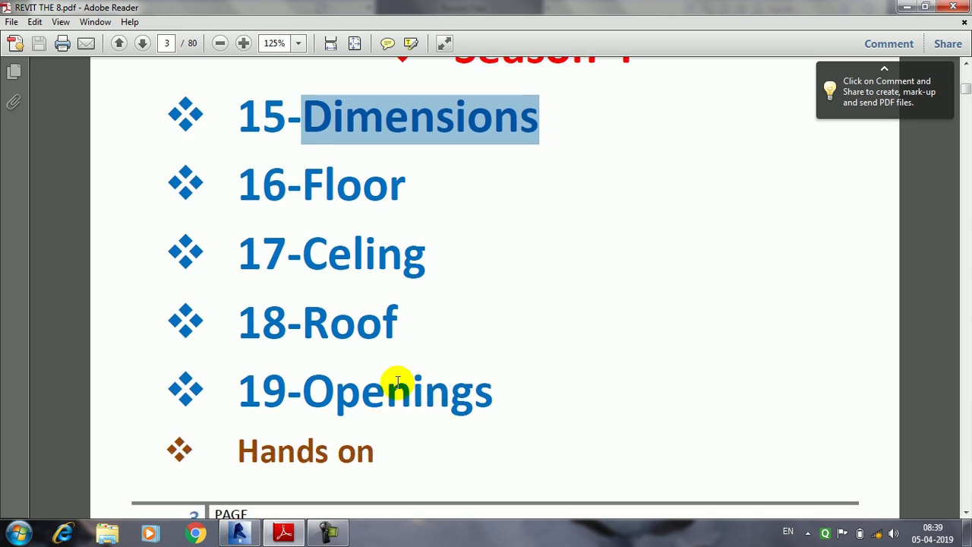
{"action": "scroll", "coordinate": [446, 364], "scroll_direction": "up", "scroll_amount": 1}
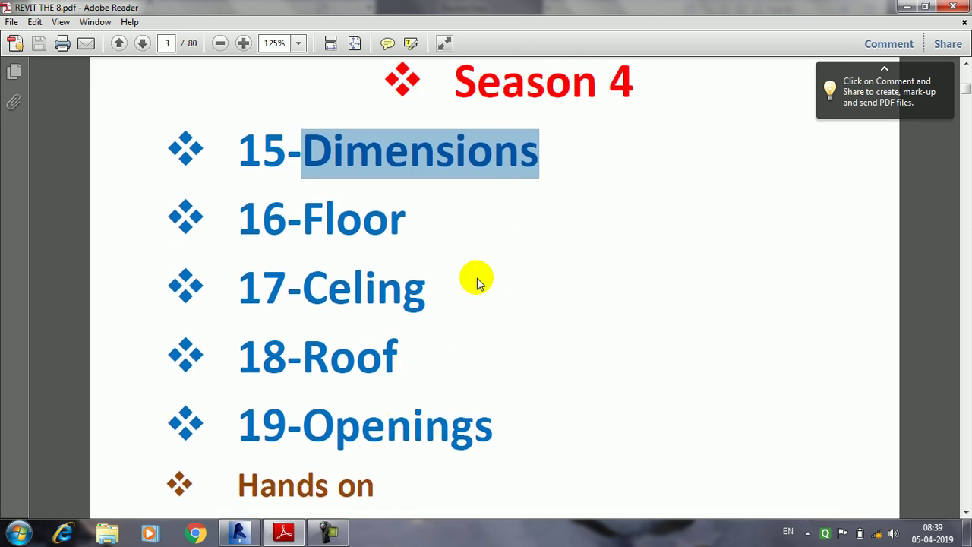
{"action": "left_click", "coordinate": [346, 534]}
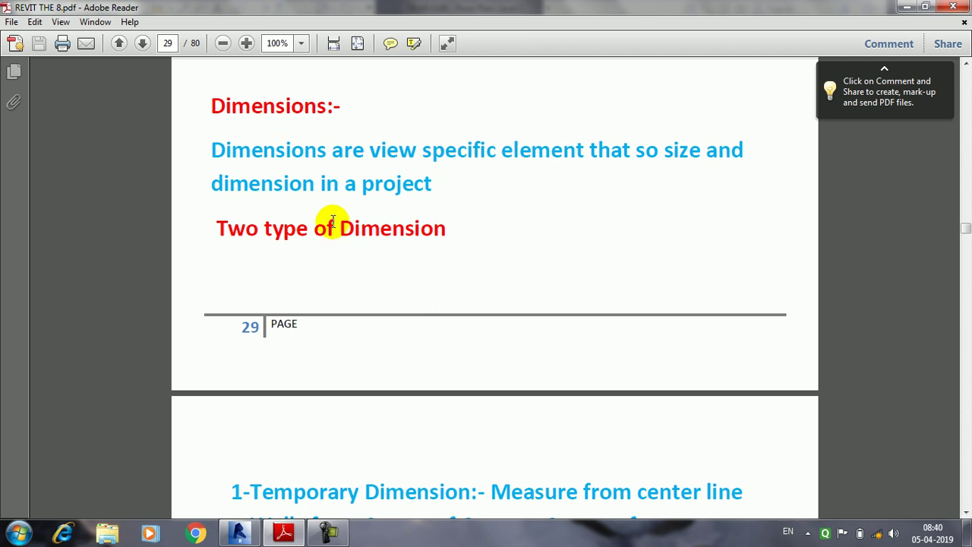
Highlight the Temporary Dimension heading and the wall-face line while reading the dimension notes
{"action": "scroll", "coordinate": [332, 221], "scroll_direction": "down", "scroll_amount": 2}
{"action": "left_click_drag", "start_coordinate": [218, 161], "coordinate": [448, 161]}
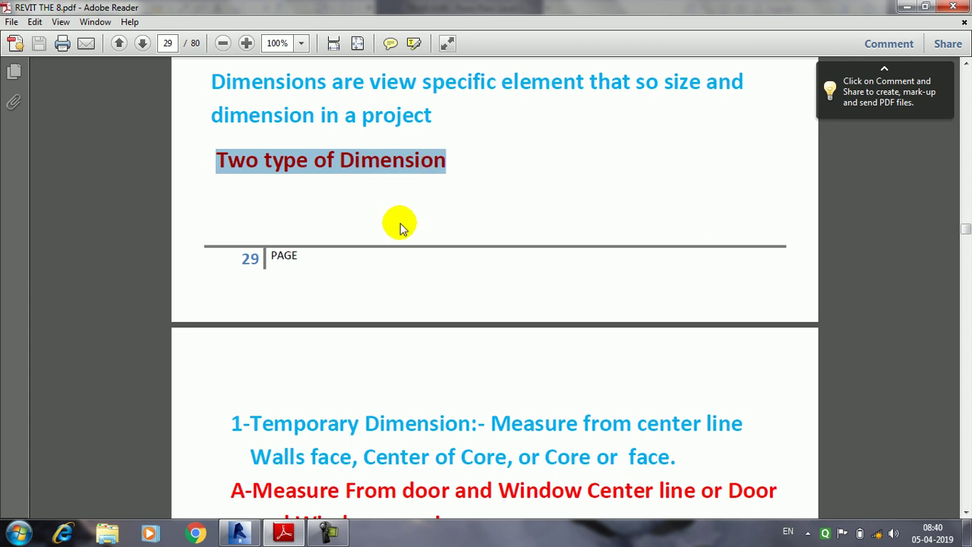
{"action": "scroll", "coordinate": [399, 236], "scroll_direction": "down", "scroll_amount": 2}
{"action": "scroll", "coordinate": [397, 246], "scroll_direction": "down", "scroll_amount": 3}
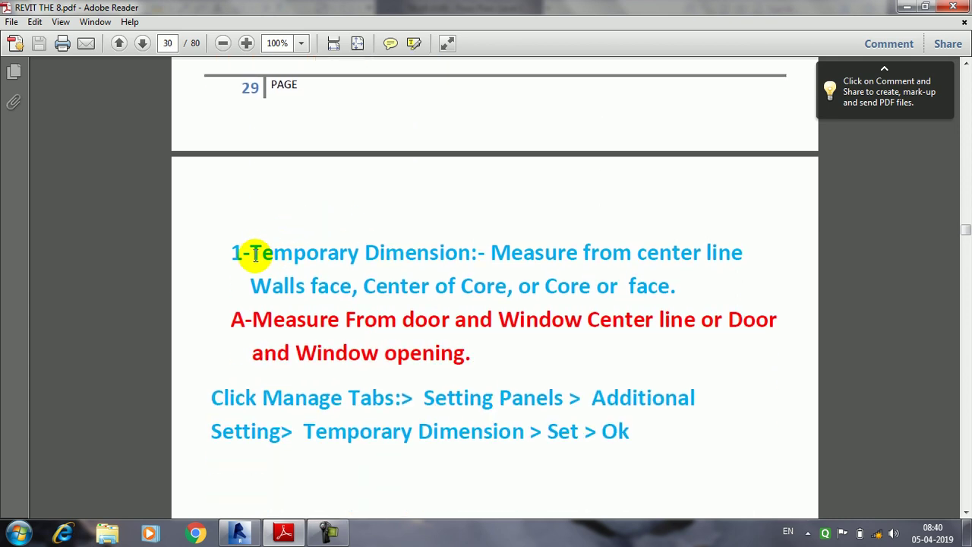
{"action": "left_click_drag", "start_coordinate": [255, 255], "coordinate": [426, 259]}
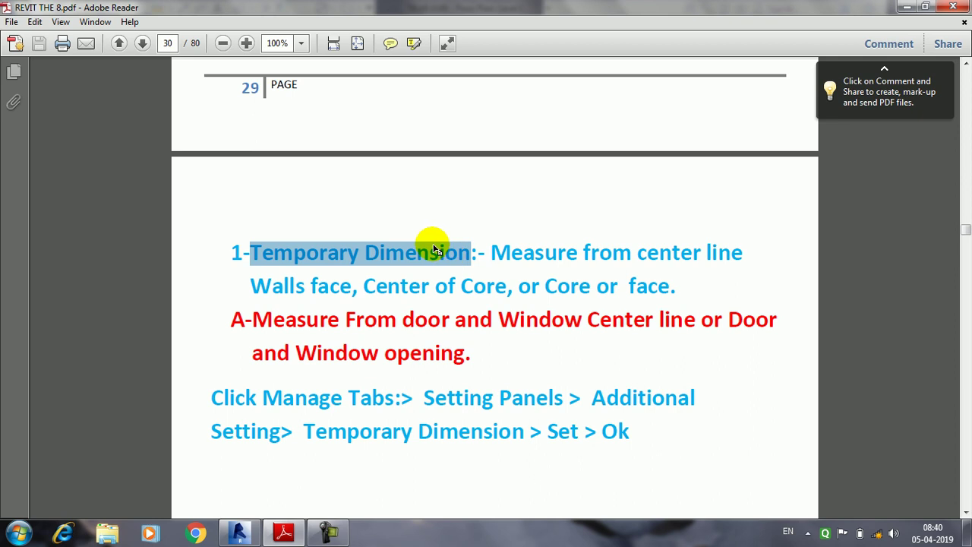
{"action": "left_click_drag", "start_coordinate": [436, 251], "coordinate": [484, 260]}
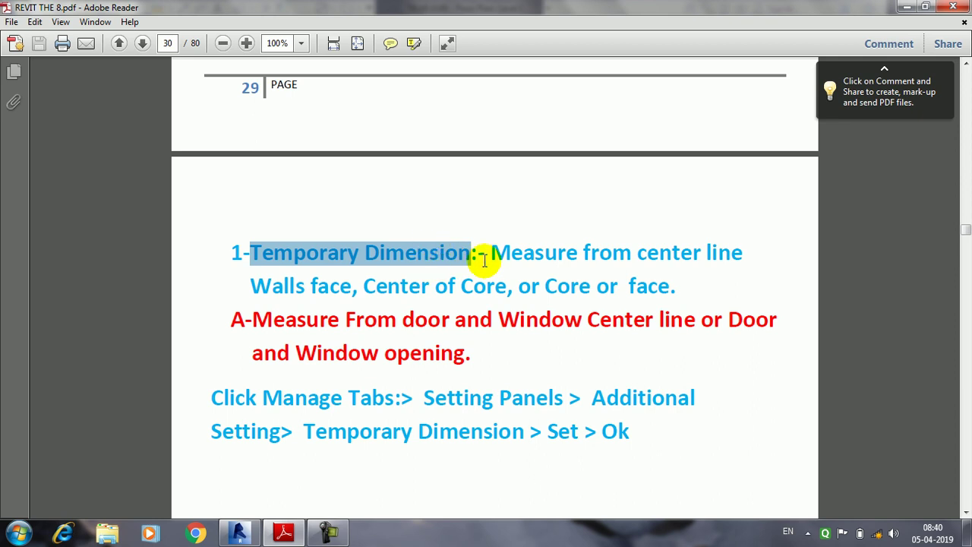
{"action": "scroll", "coordinate": [517, 270], "scroll_direction": "down", "scroll_amount": 3}
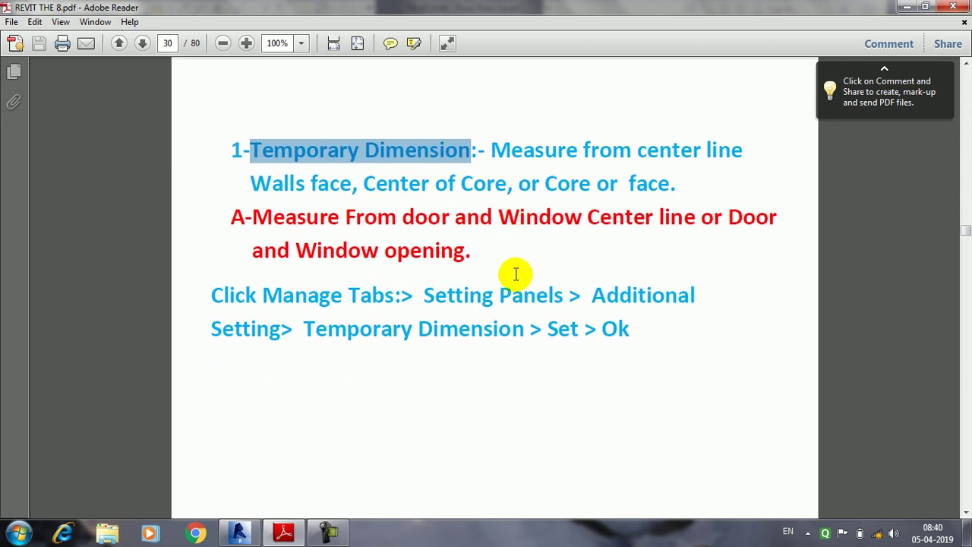
{"action": "left_click", "coordinate": [526, 237]}
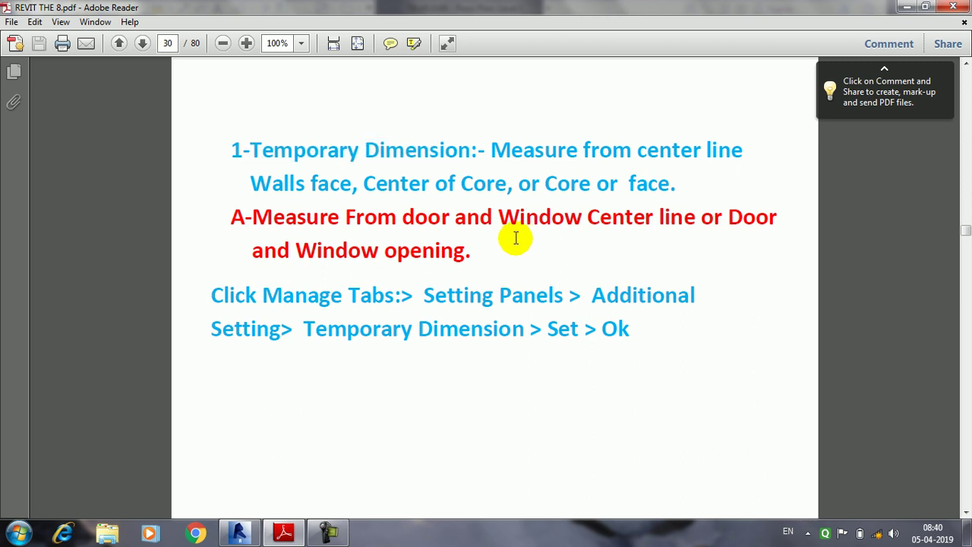
{"action": "scroll", "coordinate": [509, 242], "scroll_direction": "up", "scroll_amount": 2}
{"action": "left_click_drag", "start_coordinate": [252, 219], "coordinate": [532, 245]}
{"action": "left_click", "coordinate": [514, 237]}
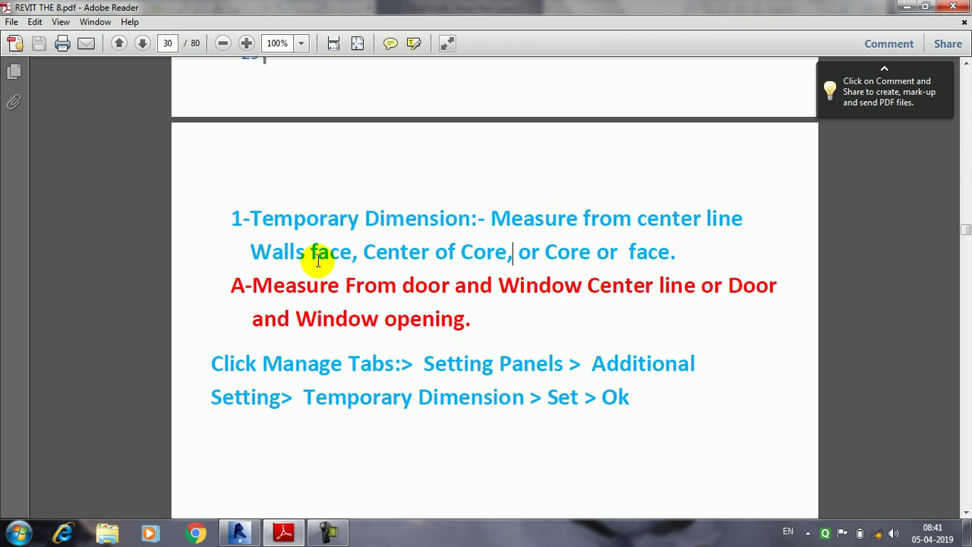
Highlight the door/window measuring rule and the Changing Temporary Dimension sentence, reaching page 31
{"action": "mouse_move", "coordinate": [272, 283]}
{"action": "left_mouse_down"}
{"action": "mouse_move", "coordinate": [426, 306]}
{"action": "mouse_move", "coordinate": [695, 291]}
{"action": "left_mouse_up"}
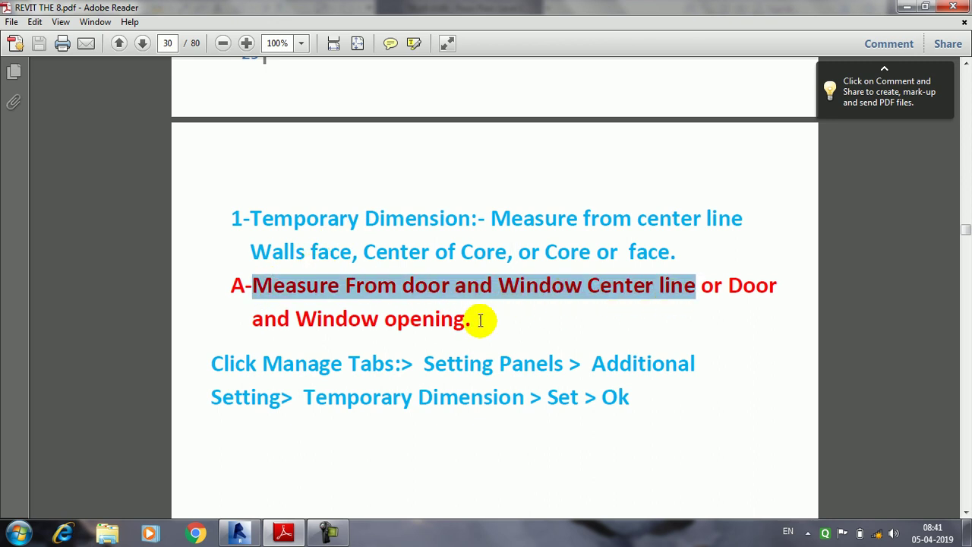
{"action": "scroll", "coordinate": [423, 304], "scroll_direction": "down", "scroll_amount": 3}
{"action": "scroll", "coordinate": [420, 304], "scroll_direction": "down", "scroll_amount": 2}
{"action": "scroll", "coordinate": [422, 304], "scroll_direction": "down", "scroll_amount": 5}
{"action": "scroll", "coordinate": [422, 304], "scroll_direction": "down", "scroll_amount": 8}
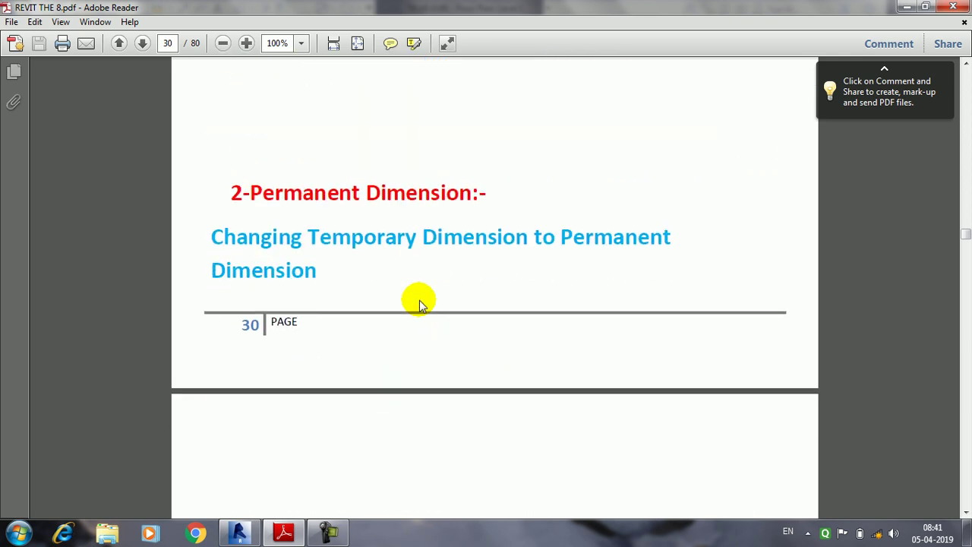
{"action": "scroll", "coordinate": [422, 303], "scroll_direction": "down", "scroll_amount": 3}
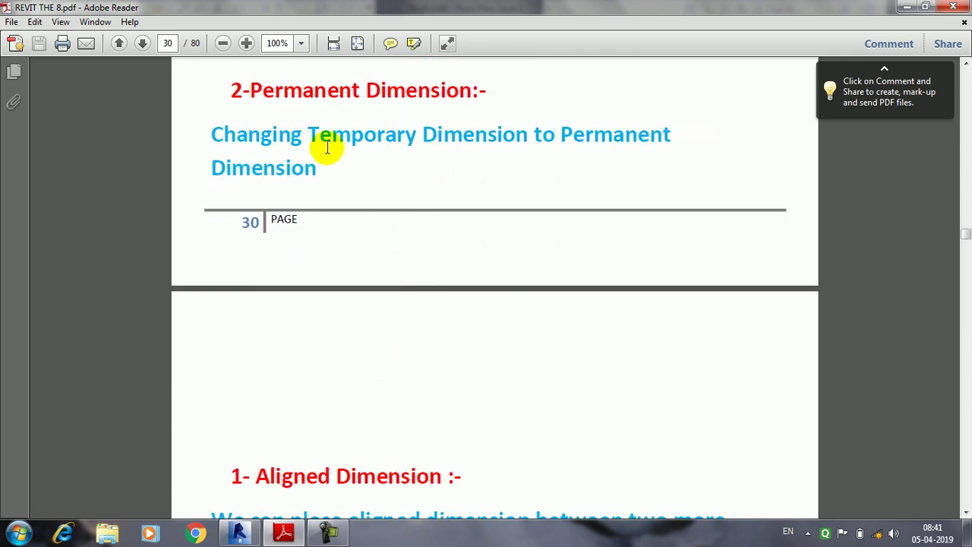
{"action": "mouse_move", "coordinate": [215, 135]}
{"action": "left_mouse_down"}
{"action": "mouse_move", "coordinate": [349, 151]}
{"action": "mouse_move", "coordinate": [596, 139]}
{"action": "left_mouse_up"}
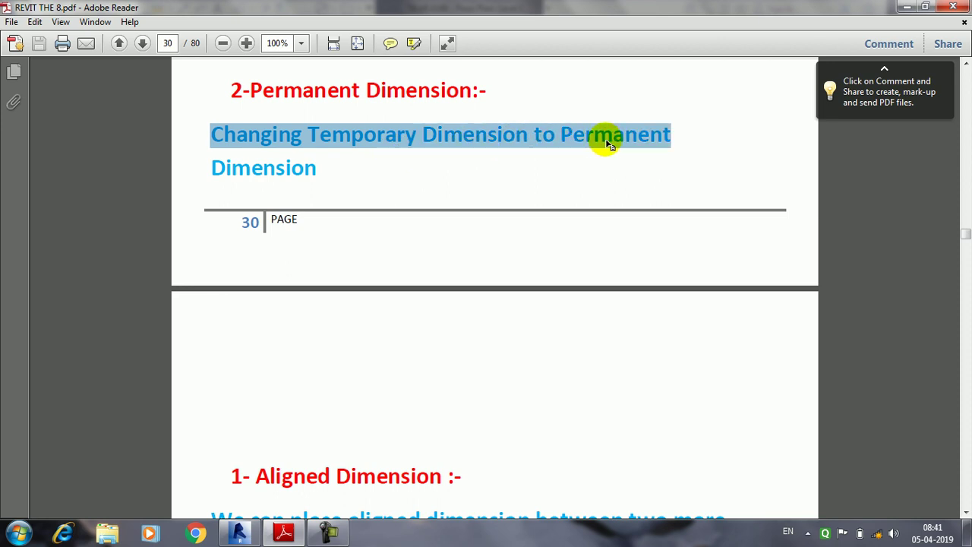
{"action": "left_click", "coordinate": [323, 171]}
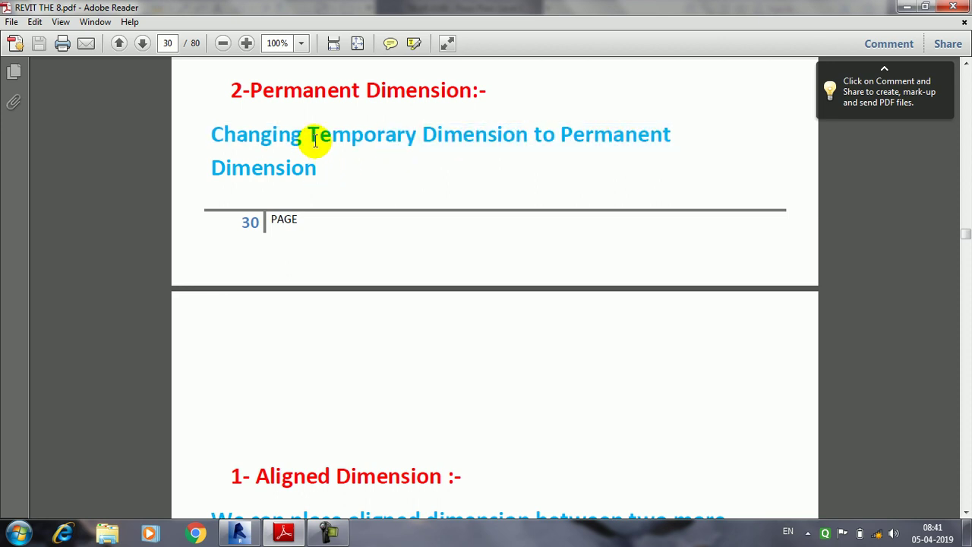
{"action": "scroll", "coordinate": [342, 291], "scroll_direction": "down", "scroll_amount": 2}
{"action": "scroll", "coordinate": [319, 357], "scroll_direction": "down", "scroll_amount": 3}
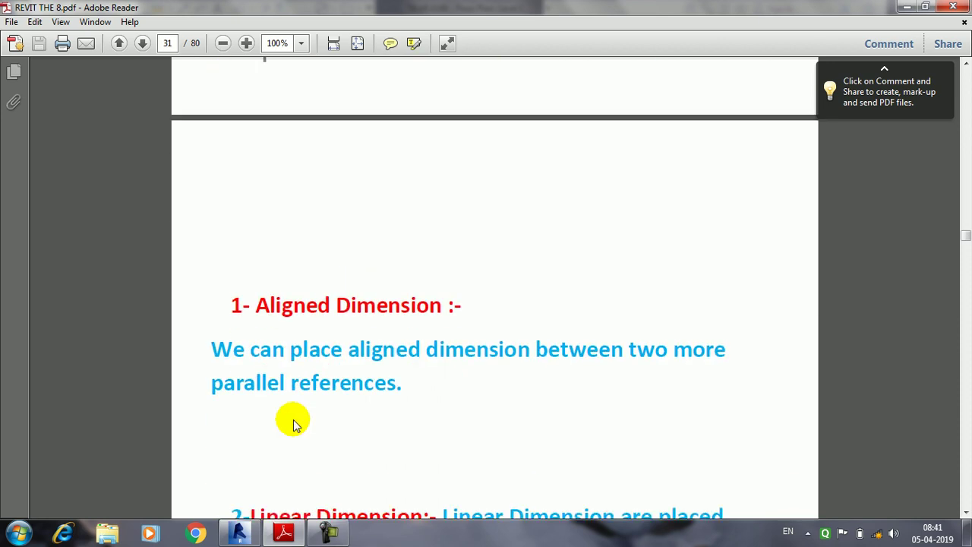
Switch to Revit and zoom into the Level 1 plan's Toilet, Guest Room and Pooja
{"action": "left_click", "coordinate": [238, 532]}
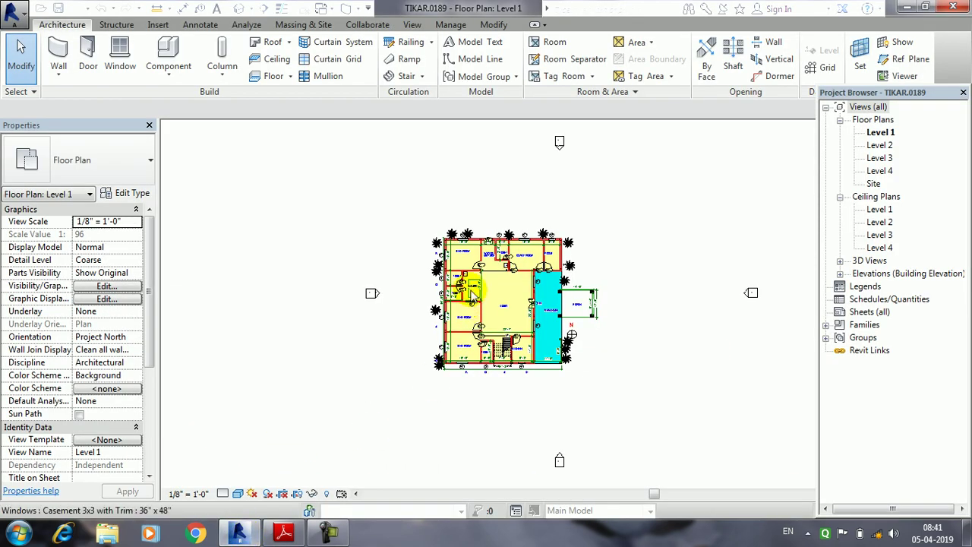
{"action": "scroll", "coordinate": [474, 295], "scroll_direction": "up", "scroll_amount": 4}
{"action": "scroll", "coordinate": [467, 293], "scroll_direction": "up", "scroll_amount": 2}
{"action": "scroll", "coordinate": [459, 289], "scroll_direction": "up", "scroll_amount": 1}
{"action": "middle_click_drag", "start_coordinate": [451, 216], "coordinate": [452, 279]}
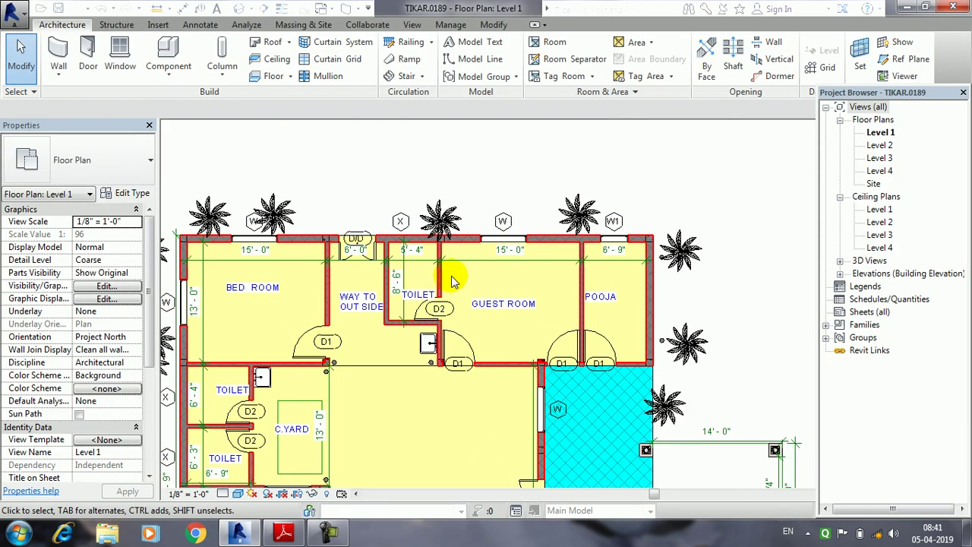
{"action": "scroll", "coordinate": [452, 281], "scroll_direction": "up", "scroll_amount": 1}
{"action": "middle_click_drag", "start_coordinate": [369, 278], "coordinate": [289, 303]}
{"action": "scroll", "coordinate": [445, 299], "scroll_direction": "up", "scroll_amount": 2}
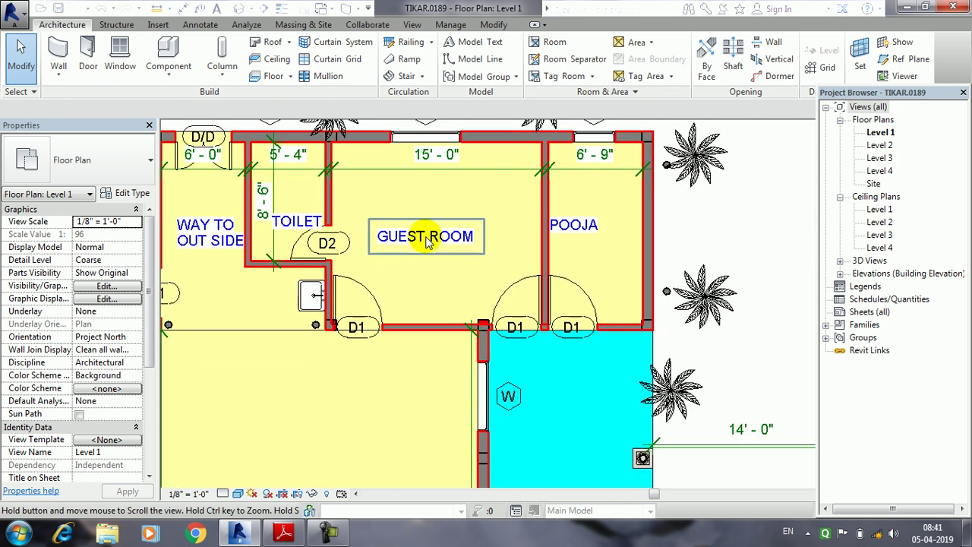
Pan across the Lobby, Bed Room, Verandah, kitchen and the empty area beside the Pooja
{"action": "middle_click_drag", "start_coordinate": [514, 344], "coordinate": [546, 297]}
{"action": "scroll", "coordinate": [445, 380], "scroll_direction": "down", "scroll_amount": 3}
{"action": "middle_click_drag", "start_coordinate": [446, 379], "coordinate": [549, 293]}
{"action": "scroll", "coordinate": [397, 302], "scroll_direction": "up", "scroll_amount": 1}
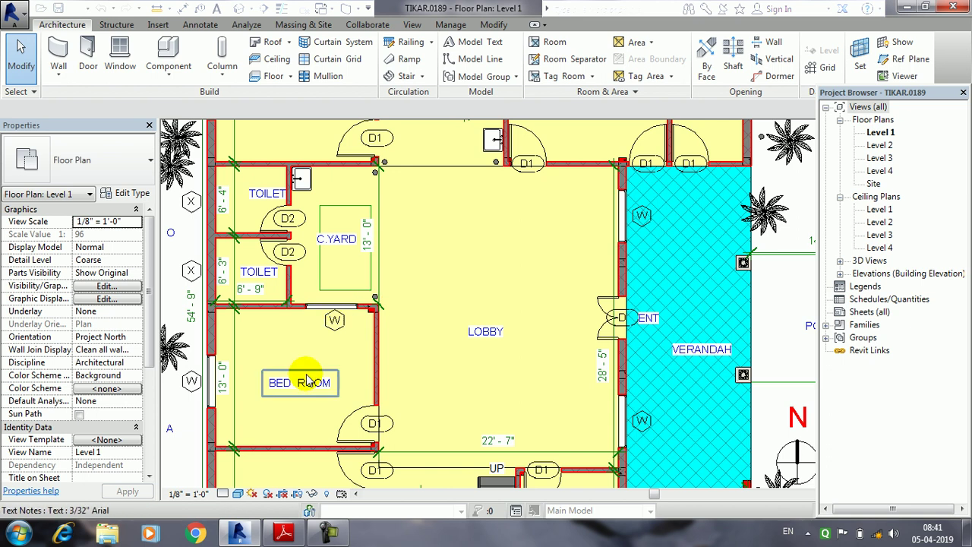
{"action": "scroll", "coordinate": [308, 380], "scroll_direction": "up", "scroll_amount": 3}
{"action": "middle_click_drag", "start_coordinate": [402, 336], "coordinate": [419, 329]}
{"action": "scroll", "coordinate": [418, 329], "scroll_direction": "down", "scroll_amount": 1}
{"action": "middle_click_drag", "start_coordinate": [457, 355], "coordinate": [256, 347]}
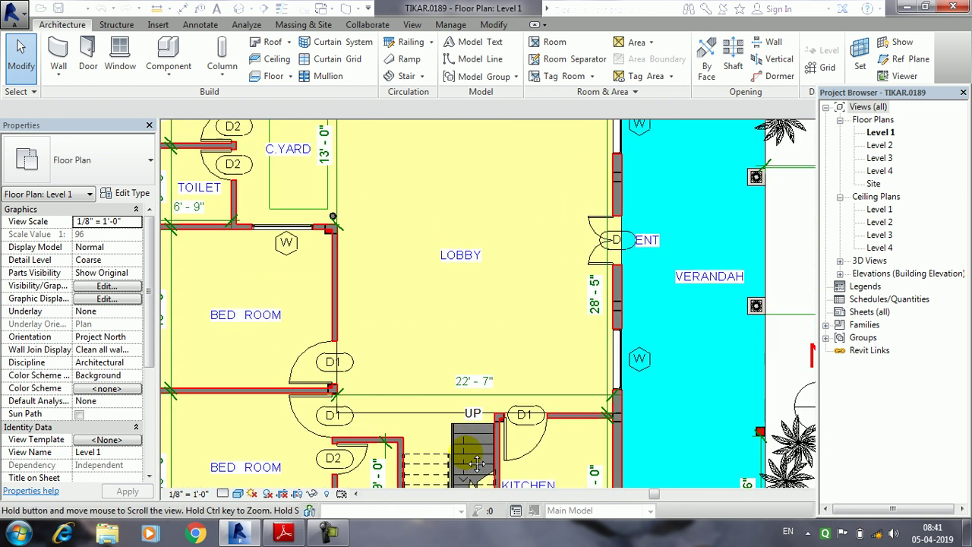
{"action": "middle_click_drag", "start_coordinate": [475, 464], "coordinate": [547, 360]}
{"action": "scroll", "coordinate": [547, 360], "scroll_direction": "down", "scroll_amount": 1}
{"action": "middle_click_drag", "start_coordinate": [641, 314], "coordinate": [564, 387]}
{"action": "scroll", "coordinate": [472, 411], "scroll_direction": "up", "scroll_amount": 1}
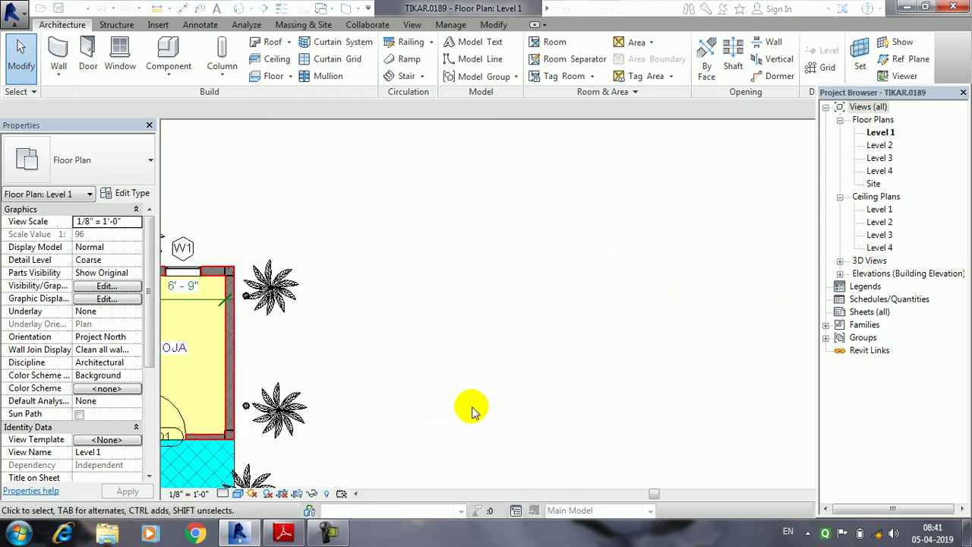
Draw an 11'-0" wide rectangular wall enclosure with the WA wall tool
{"action": "left_click", "coordinate": [60, 83]}
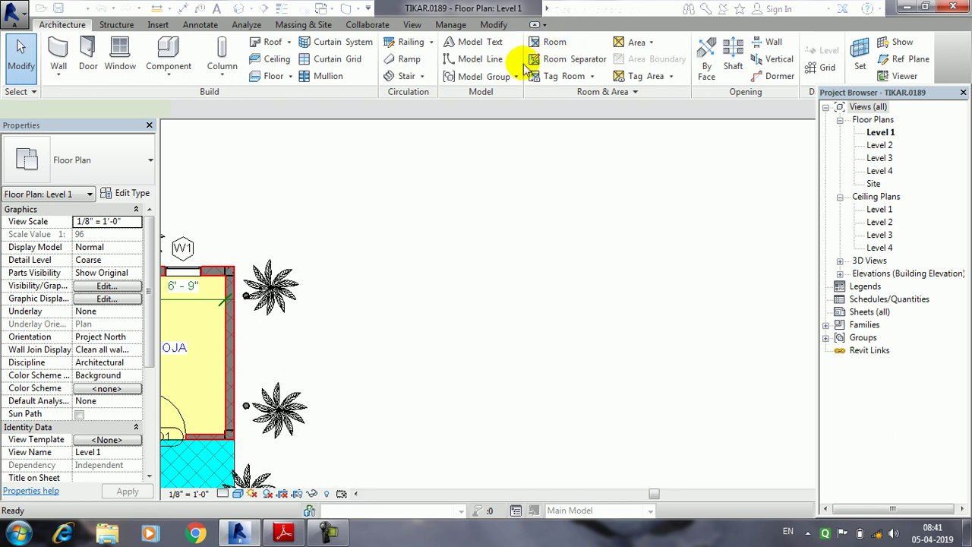
{"action": "key", "text": "w"}
{"action": "key", "text": "a"}
{"action": "left_click", "coordinate": [585, 43]}
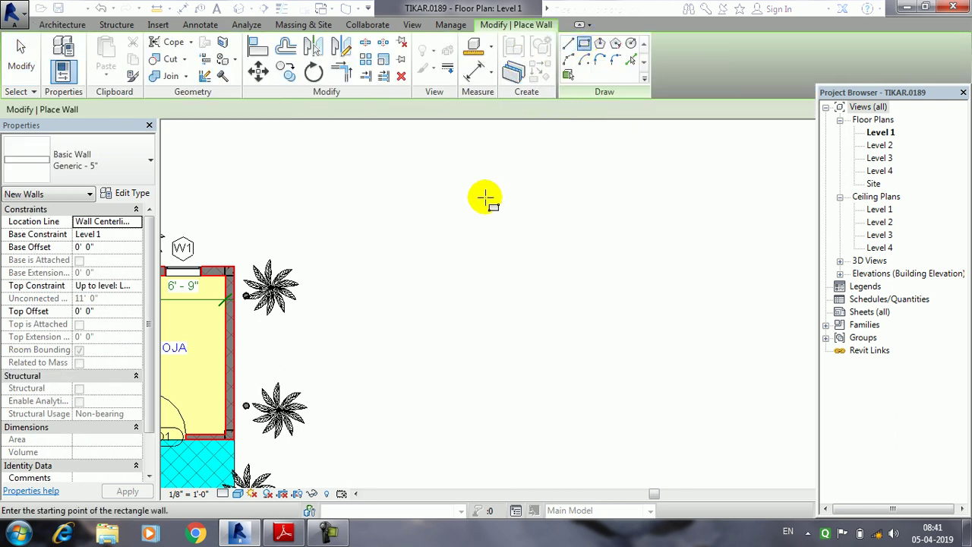
{"action": "left_click", "coordinate": [454, 230]}
{"action": "left_click", "coordinate": [590, 312]}
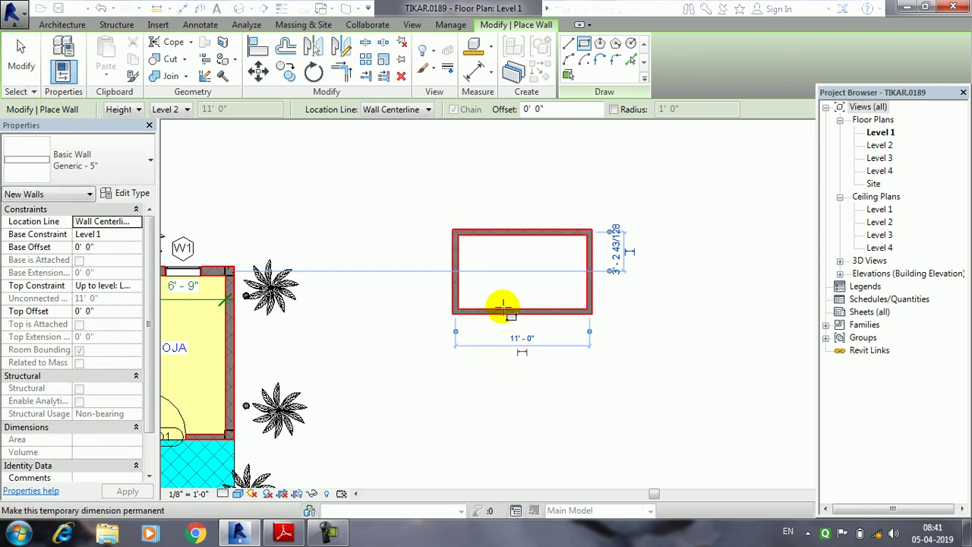
{"action": "left_click", "coordinate": [23, 57]}
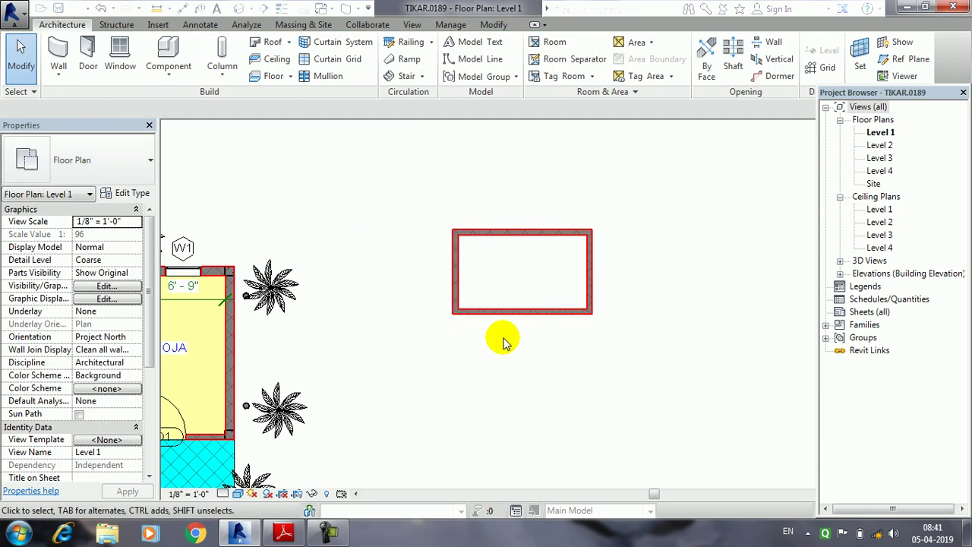
Make the left wall's 18'-5 27/32" temporary distance a permanent dimension
{"action": "left_click", "coordinate": [522, 311]}
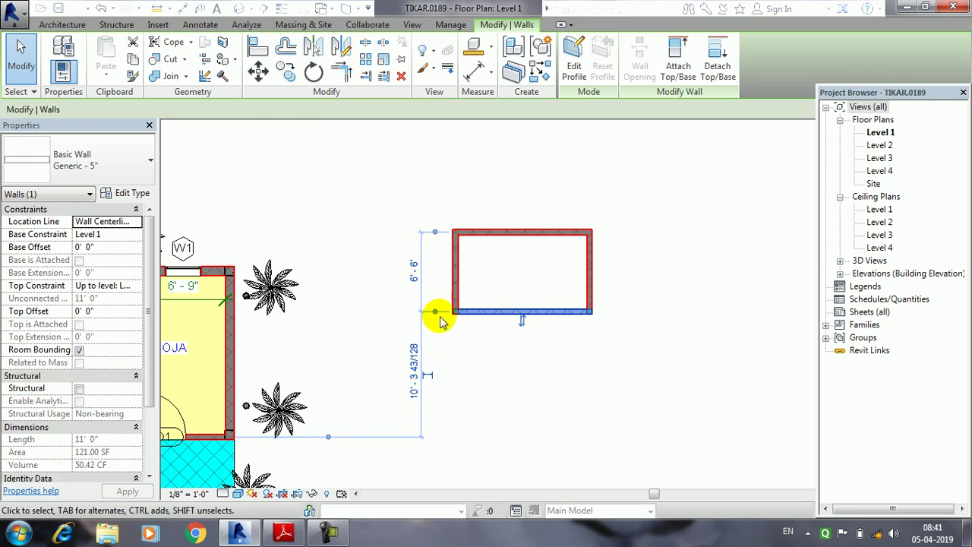
{"action": "left_click", "coordinate": [417, 249]}
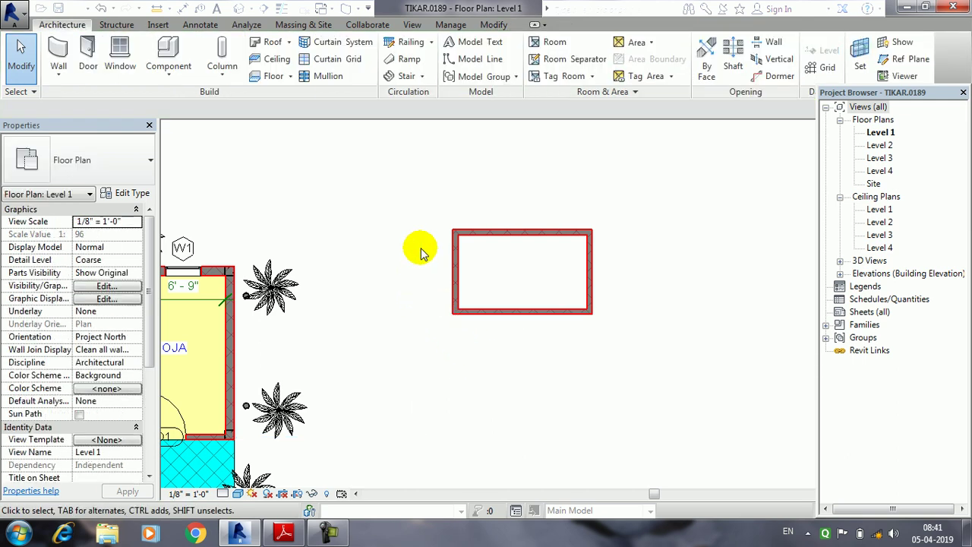
{"action": "left_click", "coordinate": [458, 267]}
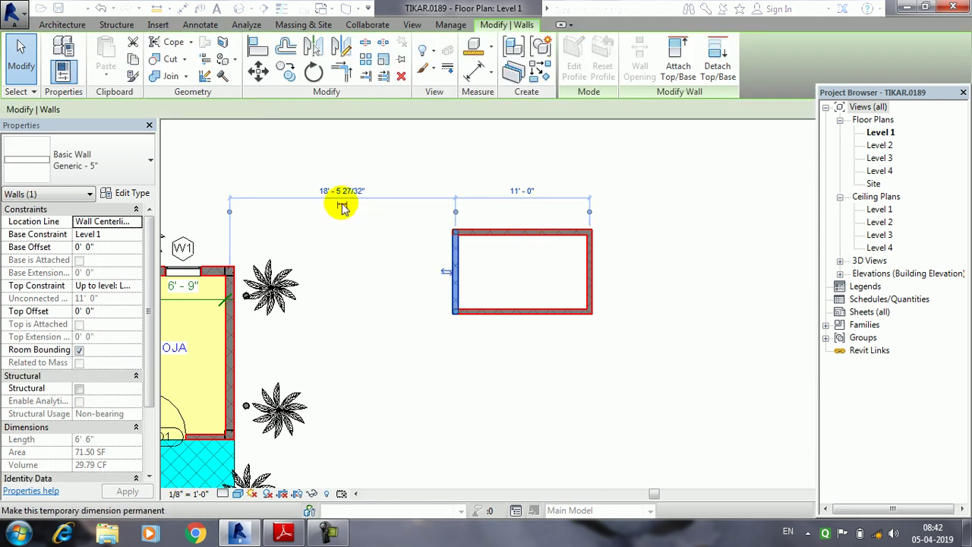
{"action": "left_click", "coordinate": [342, 207]}
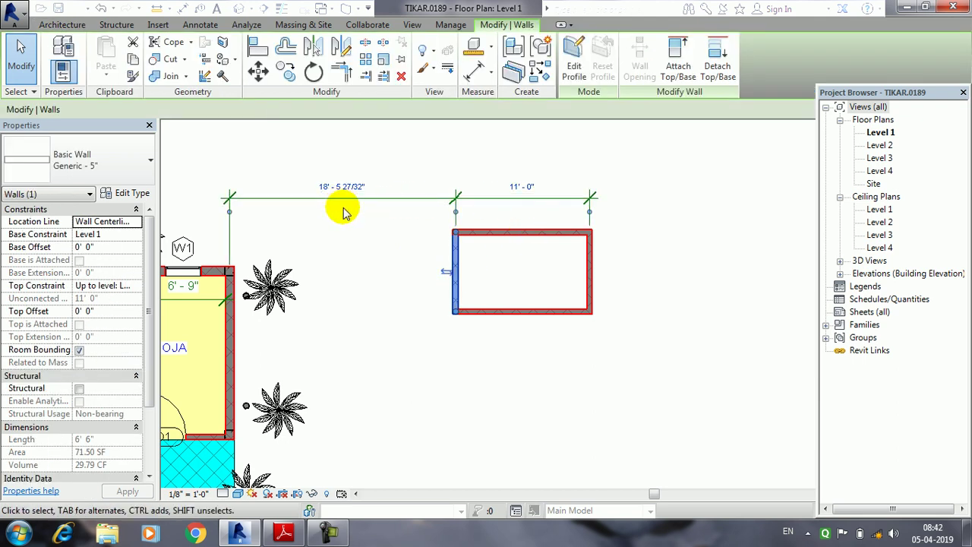
{"action": "left_click", "coordinate": [521, 366]}
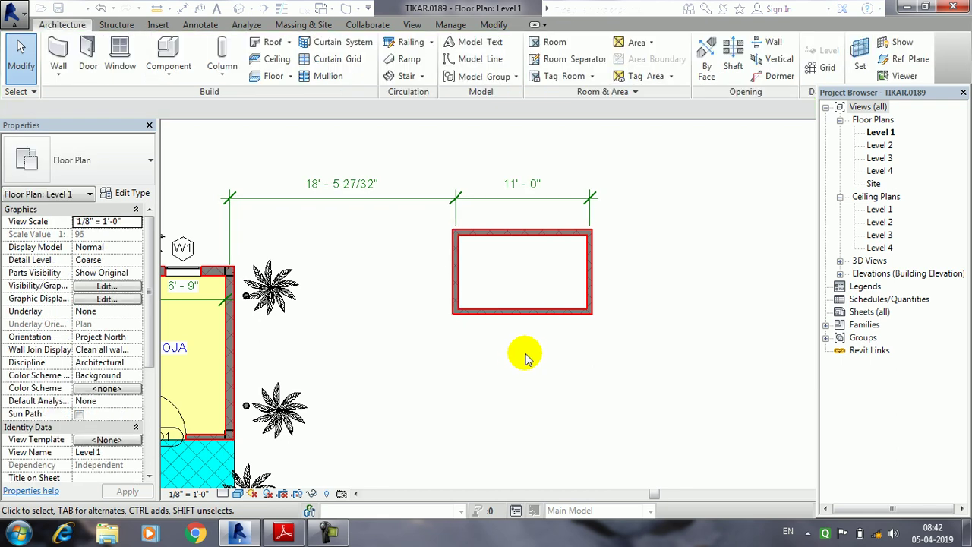
{"action": "left_click", "coordinate": [289, 537]}
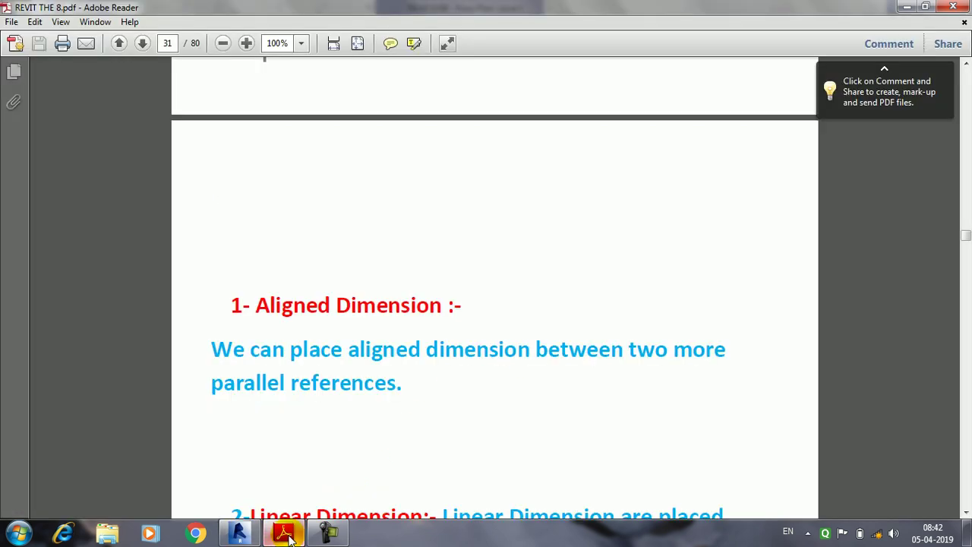
{"action": "scroll", "coordinate": [385, 428], "scroll_direction": "up", "scroll_amount": 2}
{"action": "scroll", "coordinate": [386, 430], "scroll_direction": "up", "scroll_amount": 2}
{"action": "scroll", "coordinate": [386, 430], "scroll_direction": "up", "scroll_amount": 1}
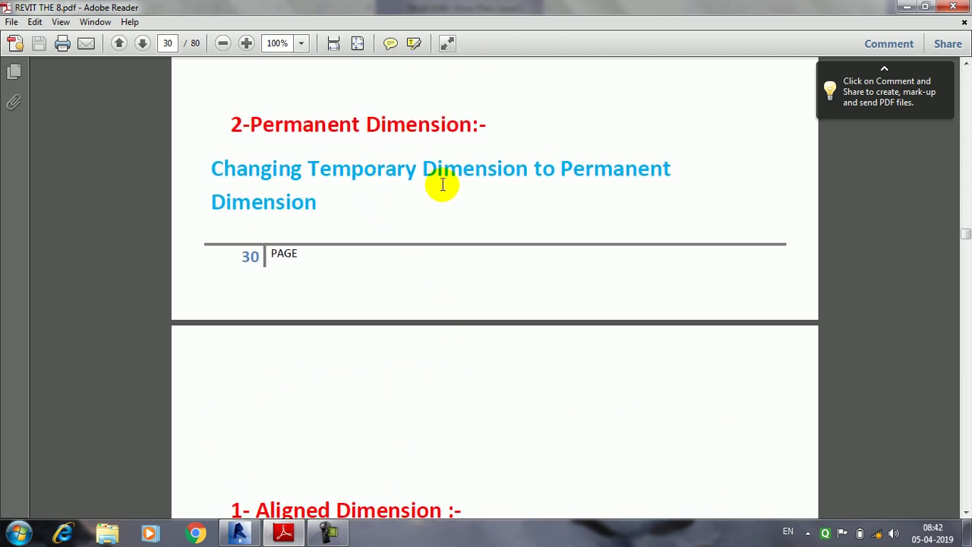
{"action": "scroll", "coordinate": [385, 310], "scroll_direction": "down", "scroll_amount": 4}
{"action": "scroll", "coordinate": [385, 306], "scroll_direction": "down", "scroll_amount": 3}
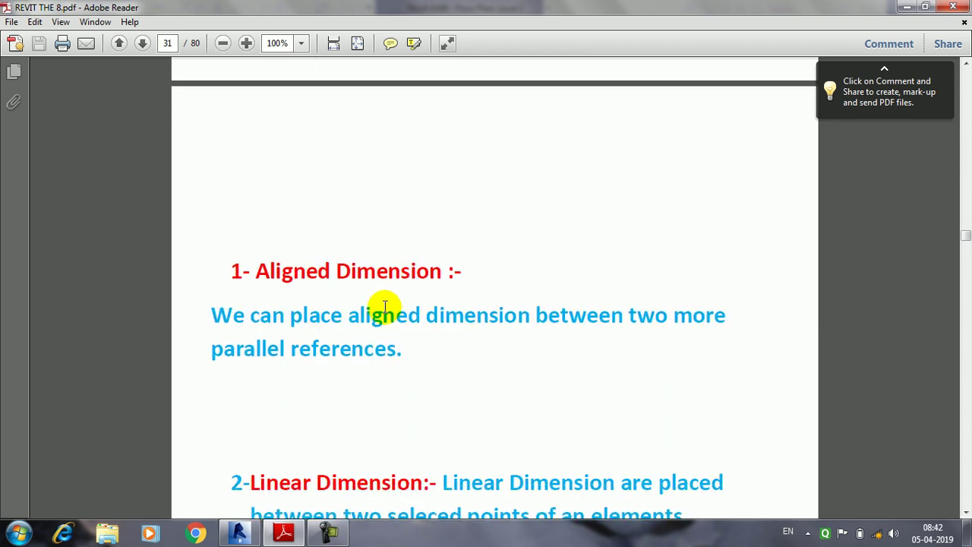
{"action": "scroll", "coordinate": [384, 307], "scroll_direction": "down", "scroll_amount": 4}
{"action": "left_click", "coordinate": [329, 534]}
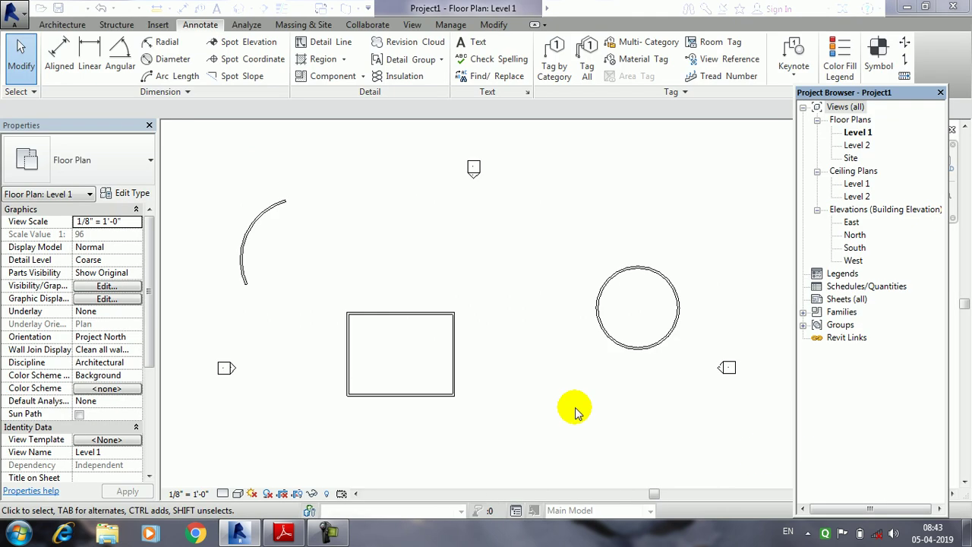
Frame Project1's rectangular and circular walls in the Level 1 plan, ending on the Annotate tools
{"action": "scroll", "coordinate": [282, 278], "scroll_direction": "up", "scroll_amount": 1}
{"action": "scroll", "coordinate": [285, 287], "scroll_direction": "up", "scroll_amount": 2}
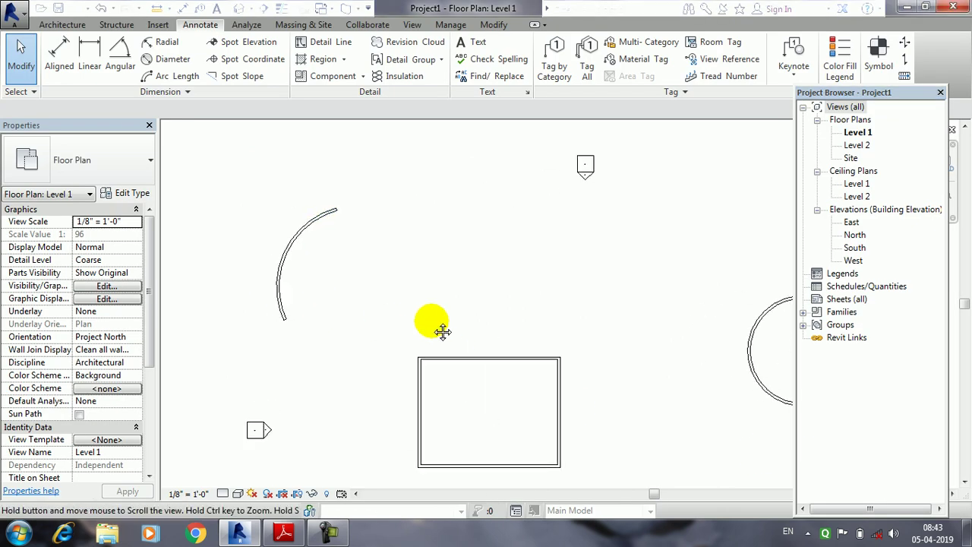
{"action": "middle_click_drag", "start_coordinate": [441, 330], "coordinate": [403, 258]}
{"action": "middle_click_drag", "start_coordinate": [749, 297], "coordinate": [686, 325]}
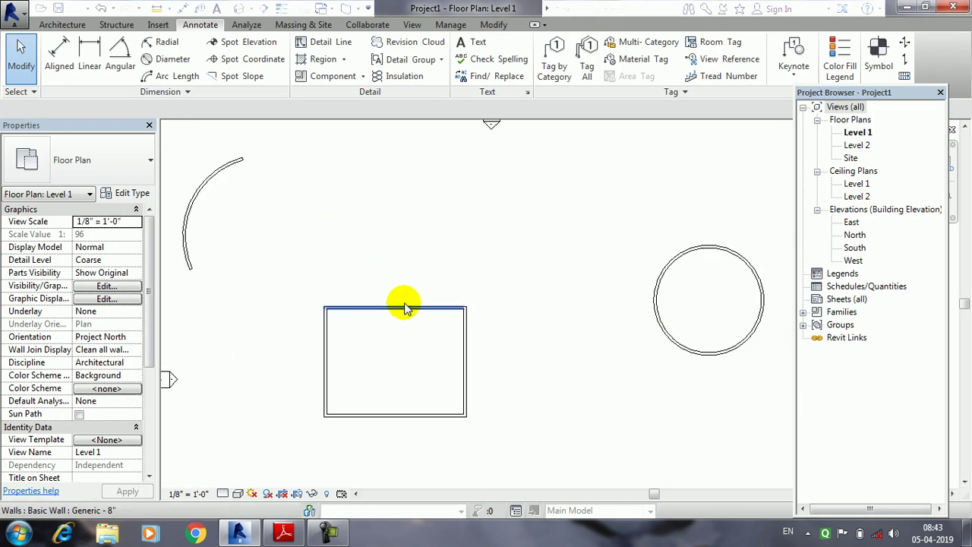
{"action": "mouse_move", "coordinate": [314, 297]}
{"action": "middle_mouse_down"}
{"action": "mouse_move", "coordinate": [413, 324]}
{"action": "mouse_move", "coordinate": [400, 298]}
{"action": "middle_mouse_up"}
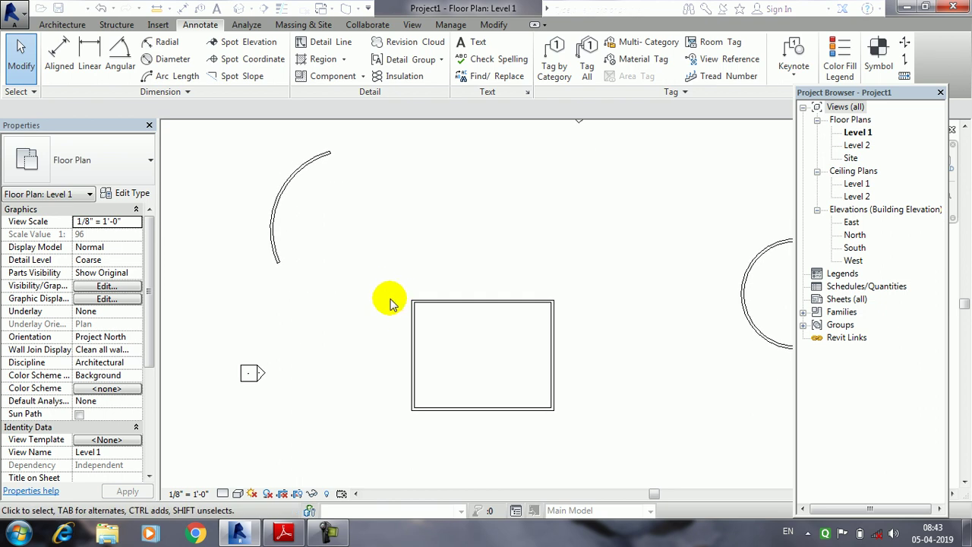
{"action": "left_click", "coordinate": [64, 25]}
{"action": "left_click", "coordinate": [114, 25]}
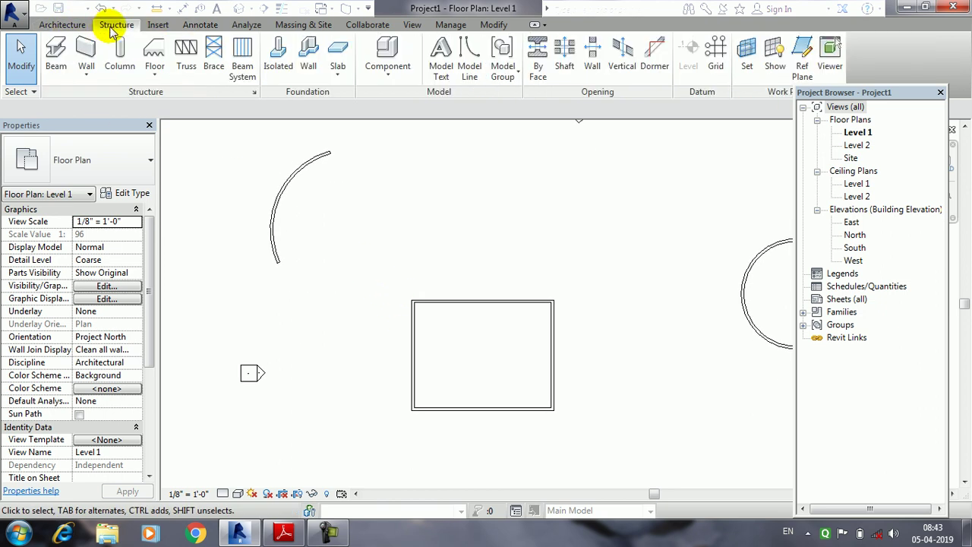
{"action": "left_click", "coordinate": [159, 26]}
{"action": "left_click", "coordinate": [187, 26]}
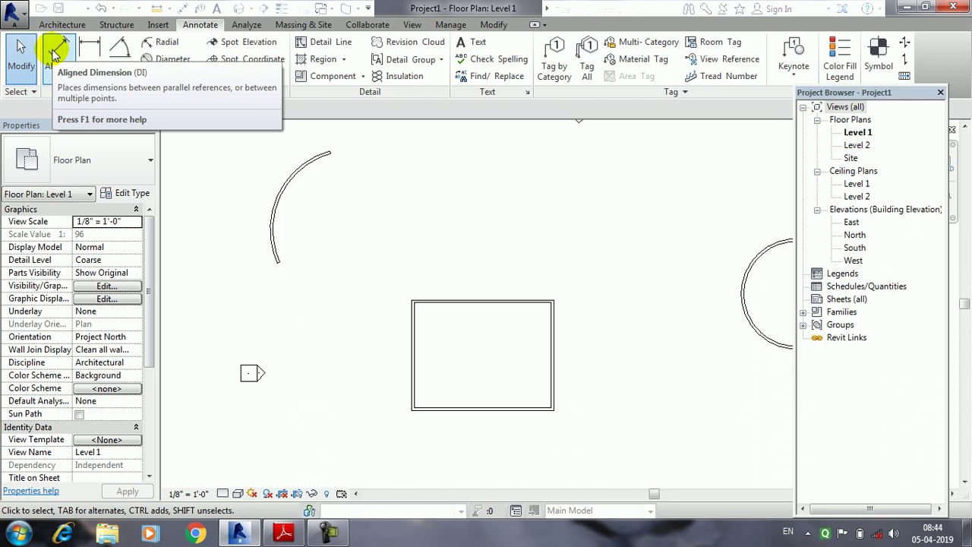
Place an aligned 35'-0" dimension between the left and right wall centerlines
{"action": "left_click", "coordinate": [54, 53]}
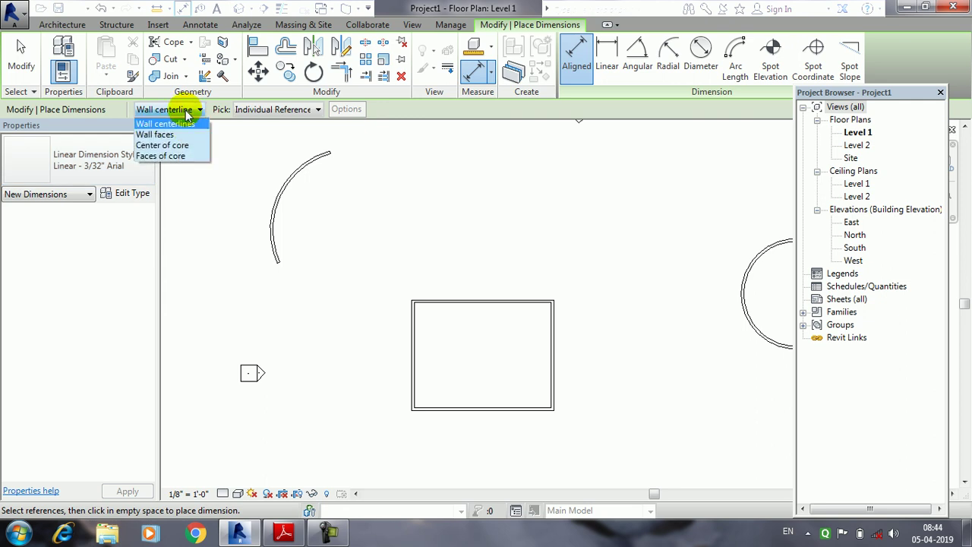
{"action": "left_click", "coordinate": [190, 131]}
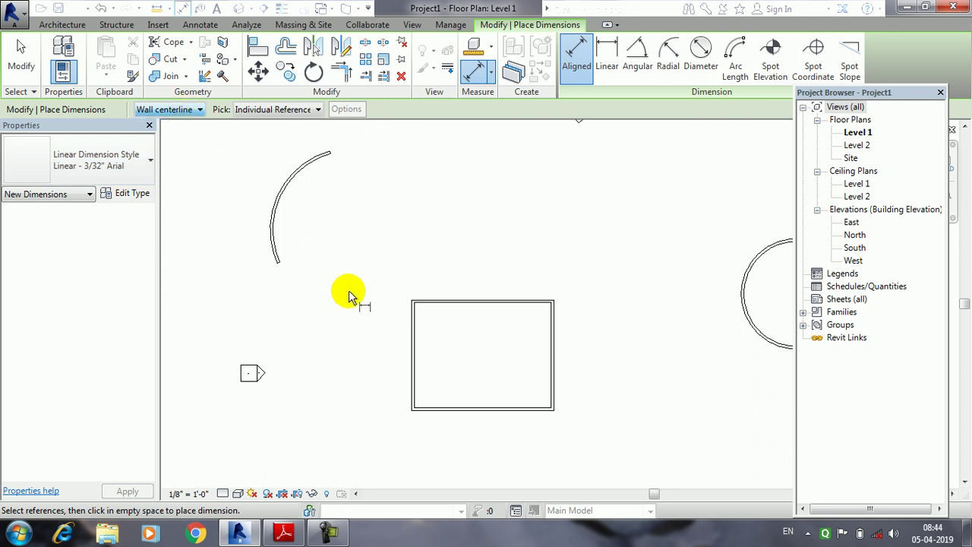
{"action": "scroll", "coordinate": [444, 316], "scroll_direction": "up", "scroll_amount": 2}
{"action": "scroll", "coordinate": [347, 234], "scroll_direction": "up", "scroll_amount": 2}
{"action": "scroll", "coordinate": [305, 207], "scroll_direction": "up", "scroll_amount": 2}
{"action": "scroll", "coordinate": [305, 207], "scroll_direction": "up", "scroll_amount": 2}
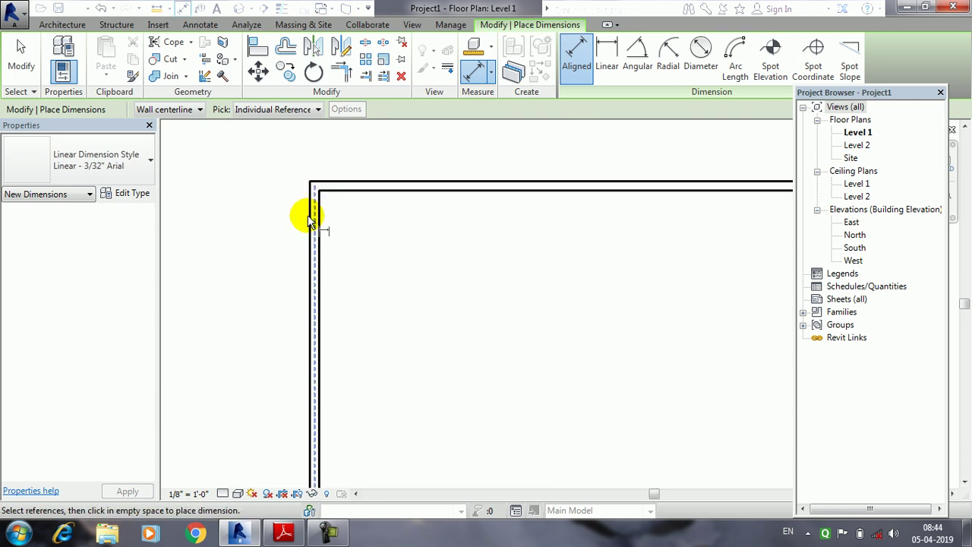
{"action": "left_click", "coordinate": [311, 211]}
{"action": "mouse_move", "coordinate": [606, 360]}
{"action": "middle_mouse_down"}
{"action": "mouse_move", "coordinate": [210, 314]}
{"action": "mouse_move", "coordinate": [434, 271]}
{"action": "middle_mouse_up"}
{"action": "left_click", "coordinate": [412, 261]}
{"action": "middle_click_drag", "start_coordinate": [517, 298], "coordinate": [577, 300]}
{"action": "middle_click_drag", "start_coordinate": [215, 303], "coordinate": [528, 304]}
{"action": "left_click", "coordinate": [390, 278]}
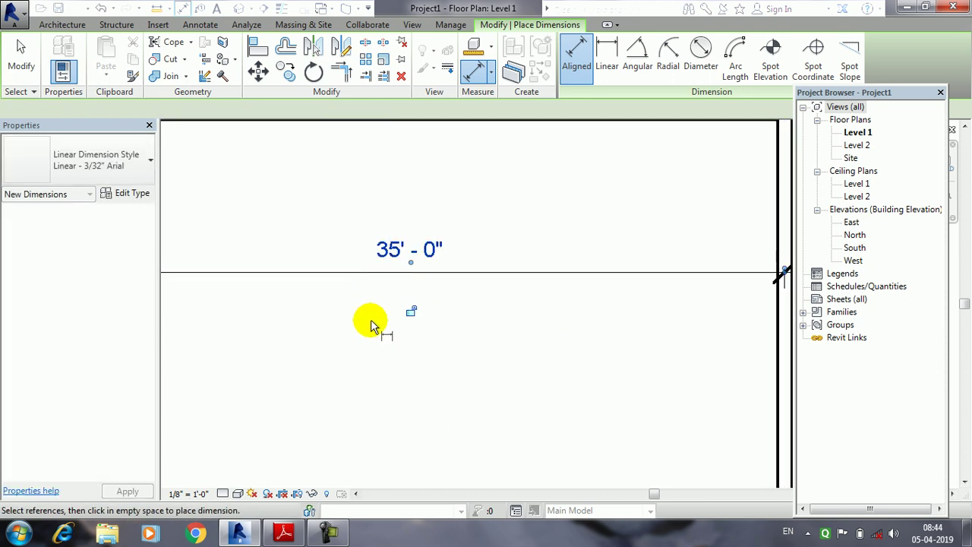
{"action": "middle_click_drag", "start_coordinate": [380, 330], "coordinate": [413, 304]}
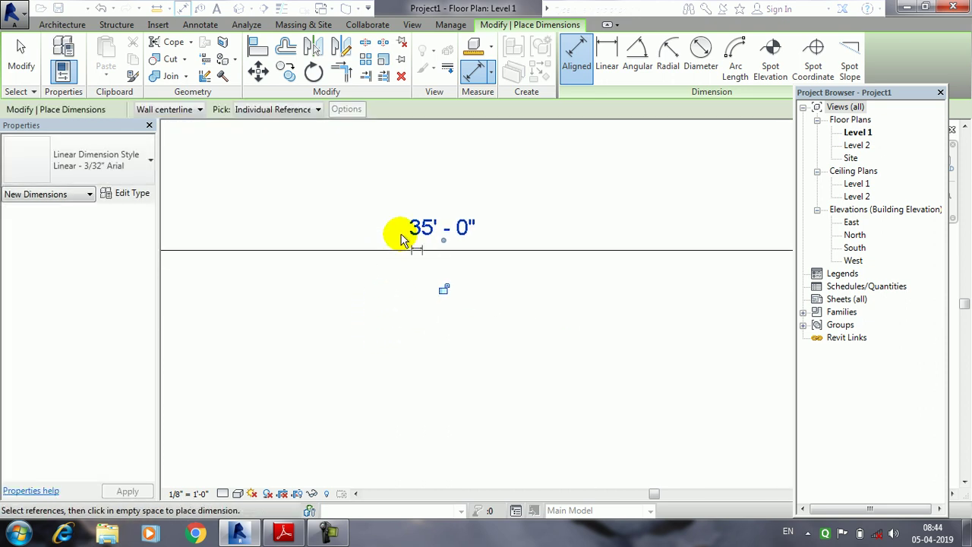
Switch references to Faces of core and add a 34'-4" aligned dimension below the first
{"action": "left_click", "coordinate": [180, 109]}
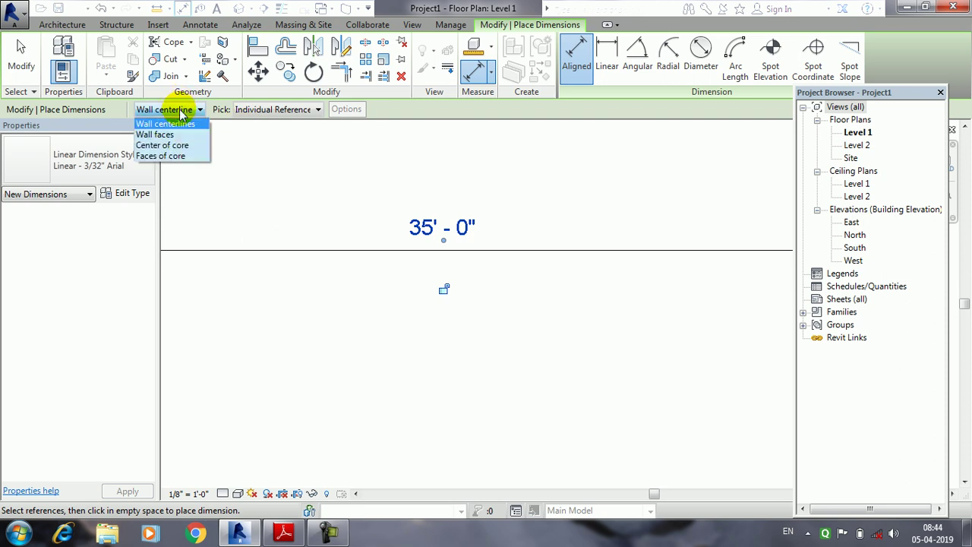
{"action": "left_click", "coordinate": [175, 155]}
{"action": "scroll", "coordinate": [373, 239], "scroll_direction": "down", "scroll_amount": 3}
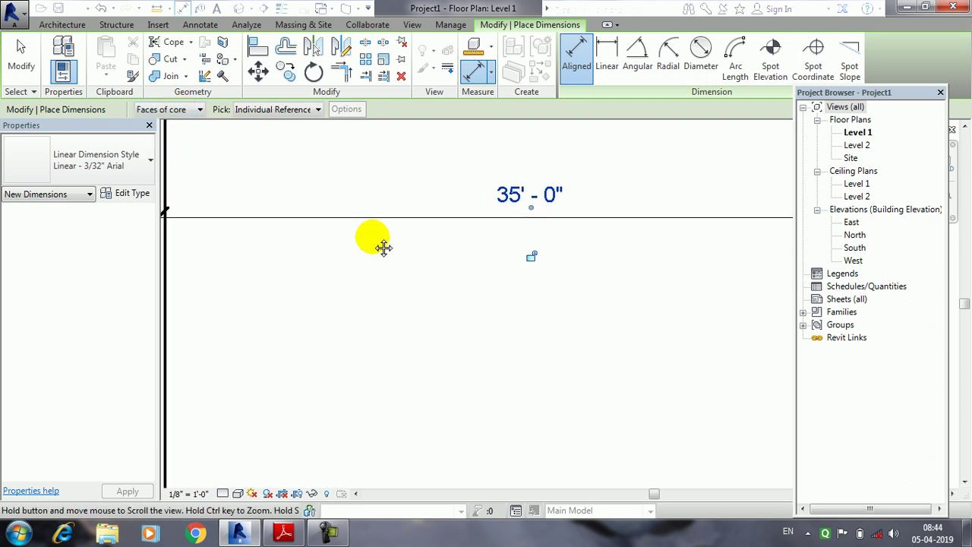
{"action": "scroll", "coordinate": [284, 249], "scroll_direction": "up", "scroll_amount": 1}
{"action": "scroll", "coordinate": [277, 249], "scroll_direction": "up", "scroll_amount": 1}
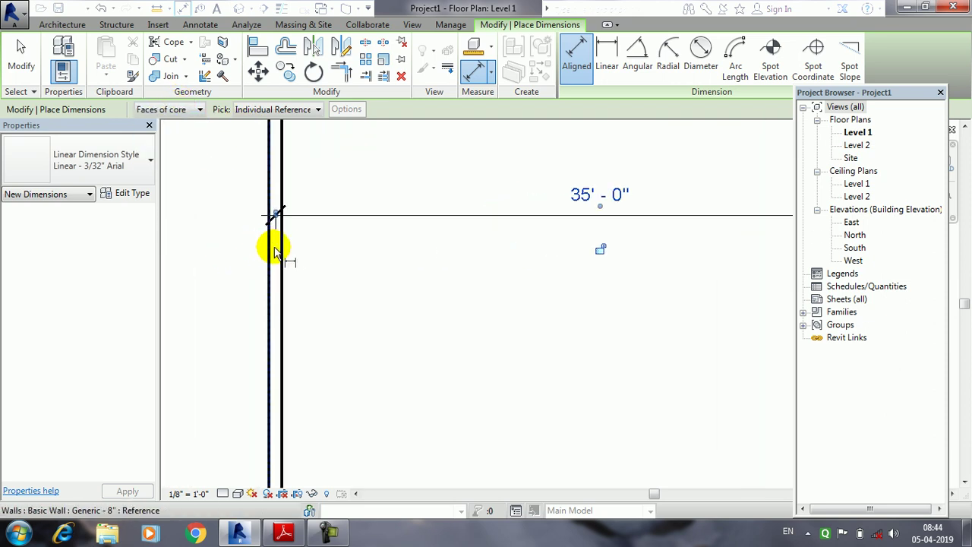
{"action": "left_click", "coordinate": [285, 253]}
{"action": "scroll", "coordinate": [445, 295], "scroll_direction": "down", "scroll_amount": 1}
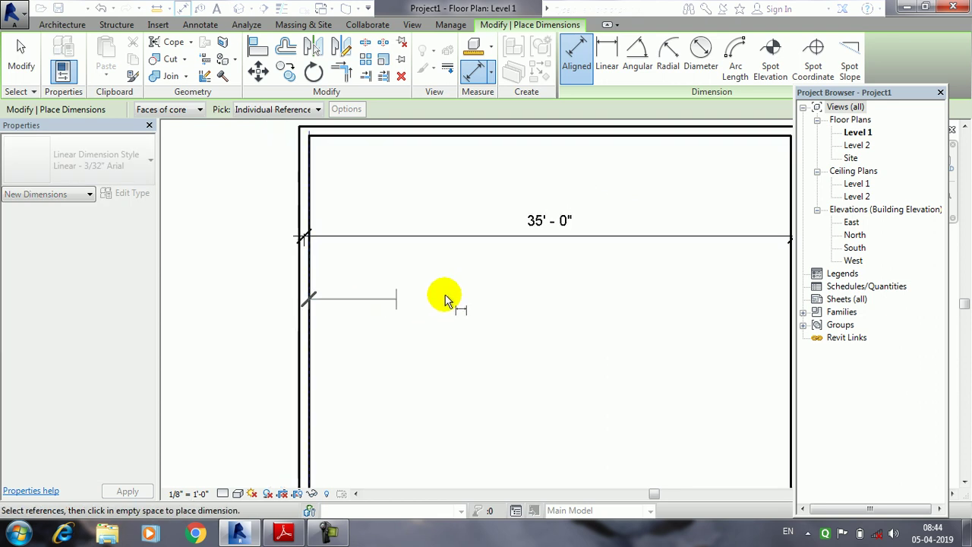
{"action": "scroll", "coordinate": [510, 297], "scroll_direction": "up", "scroll_amount": 1}
{"action": "scroll", "coordinate": [536, 285], "scroll_direction": "up", "scroll_amount": 1}
{"action": "left_click", "coordinate": [516, 264]}
{"action": "left_click", "coordinate": [391, 263]}
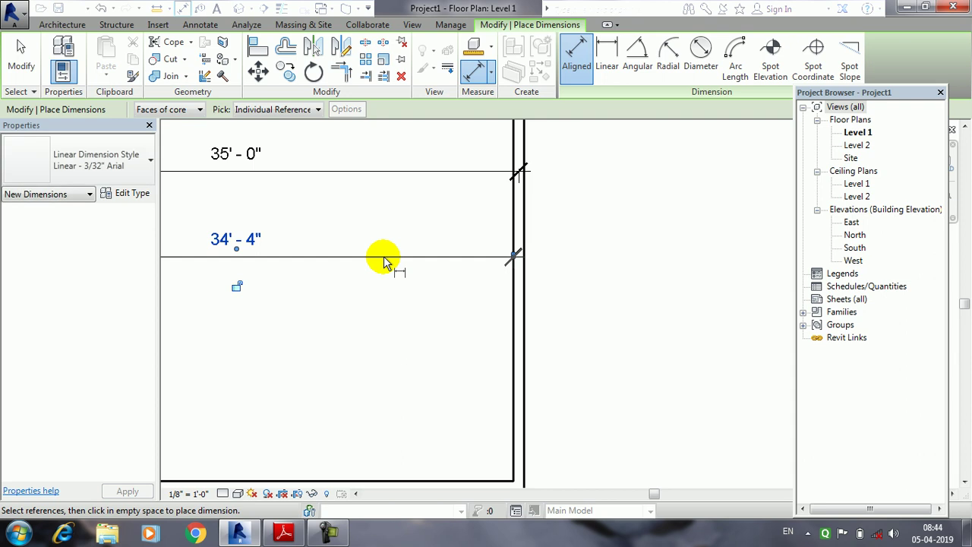
{"action": "middle_click_drag", "start_coordinate": [343, 275], "coordinate": [494, 268]}
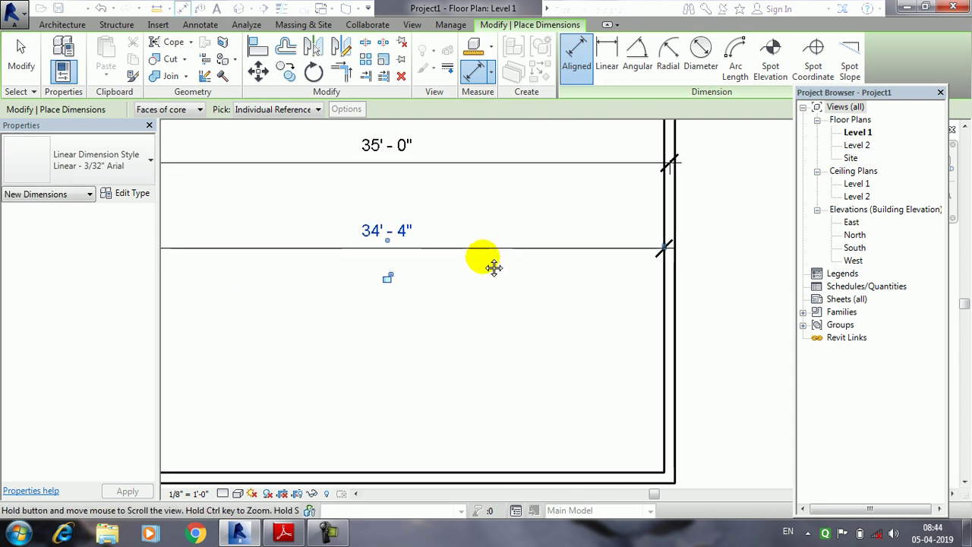
Keeping Faces of core, place a 35'-8" dimension between the left and right walls
{"action": "left_click", "coordinate": [176, 110]}
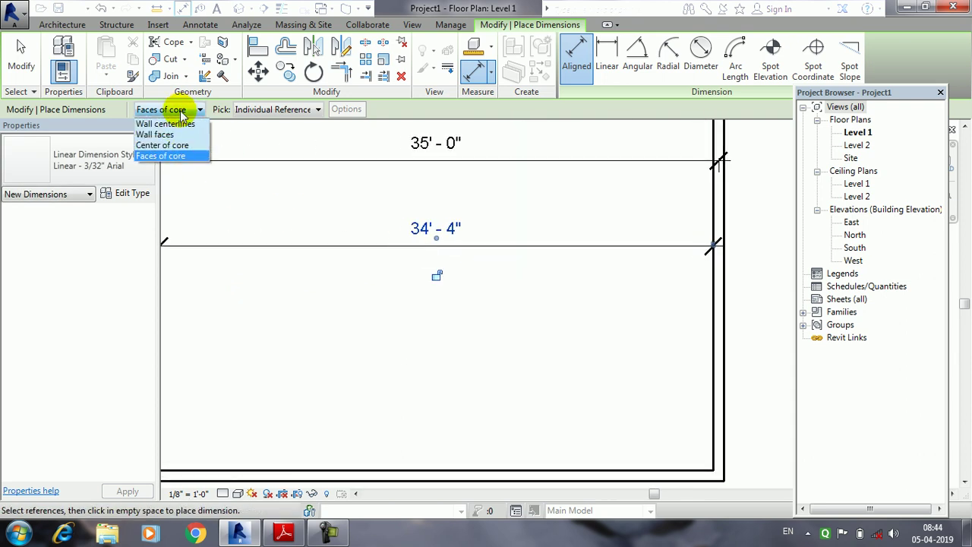
{"action": "left_click", "coordinate": [180, 155]}
{"action": "middle_click_drag", "start_coordinate": [210, 267], "coordinate": [410, 263]}
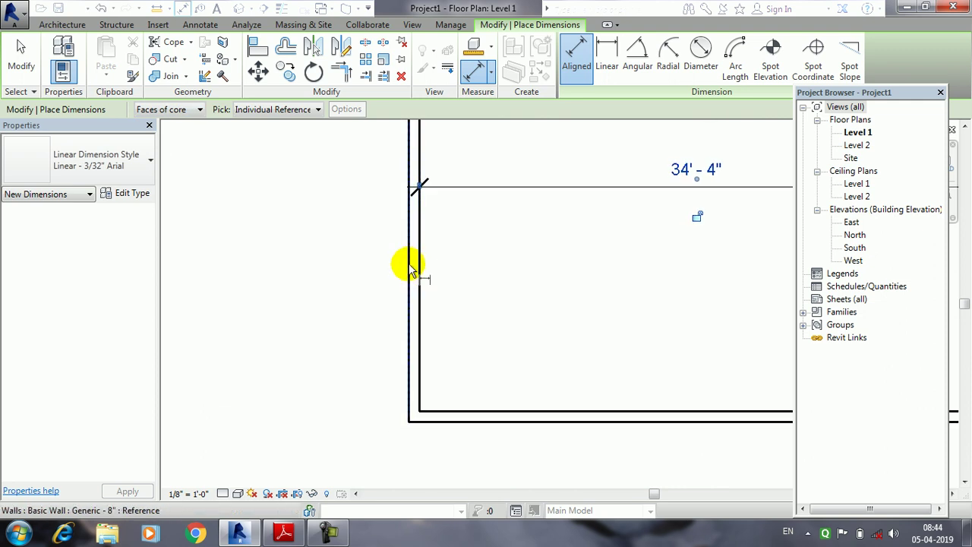
{"action": "mouse_move", "coordinate": [532, 343]}
{"action": "middle_mouse_down"}
{"action": "mouse_move", "coordinate": [343, 319]}
{"action": "mouse_move", "coordinate": [204, 318]}
{"action": "middle_mouse_up"}
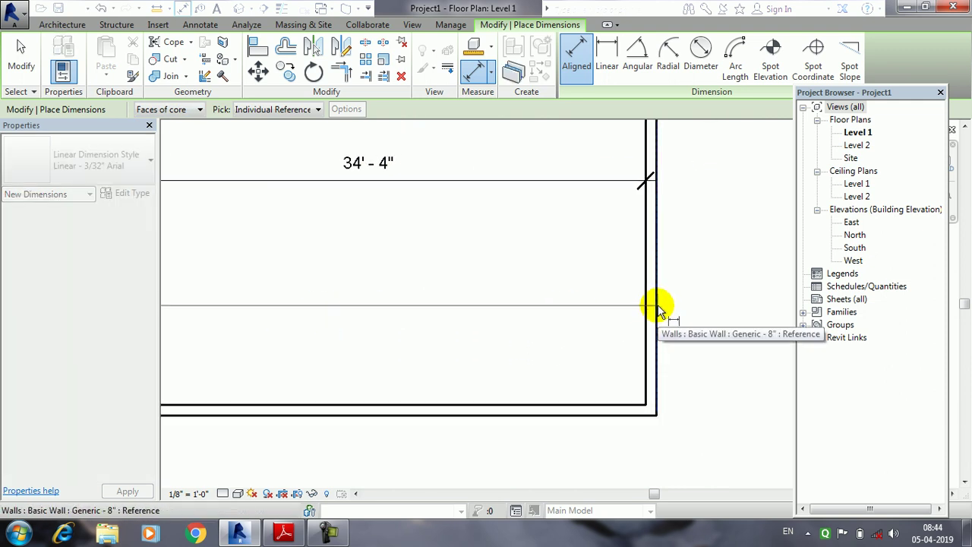
{"action": "left_click", "coordinate": [658, 310]}
{"action": "left_click", "coordinate": [515, 312]}
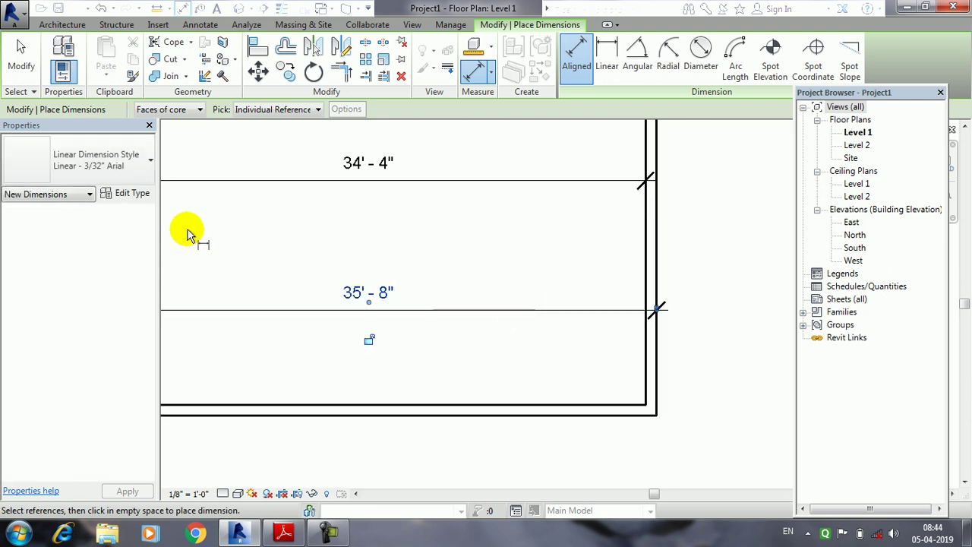
{"action": "left_click", "coordinate": [23, 76]}
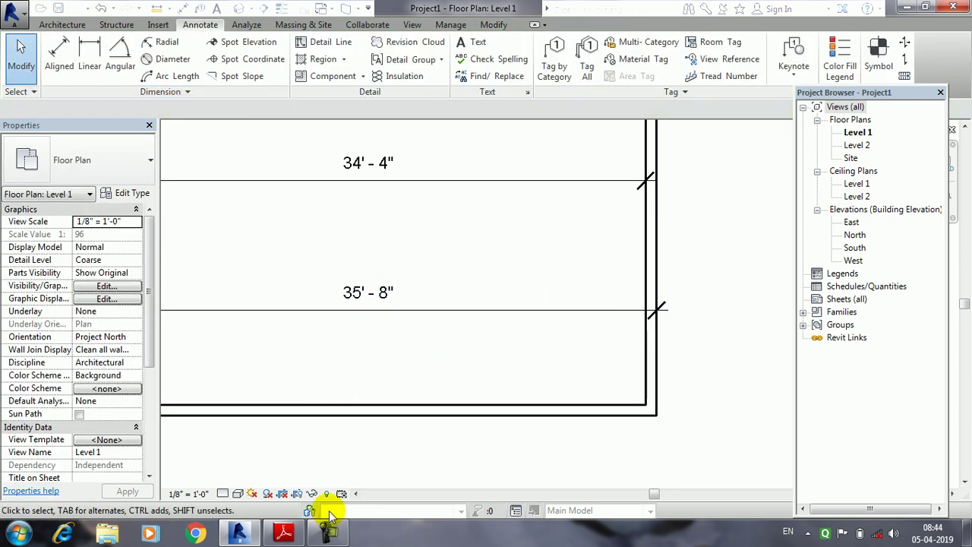
Place a 90.00° angular dimension at the lower-left corner between the left and bottom walls
{"action": "left_click", "coordinate": [854, 460]}
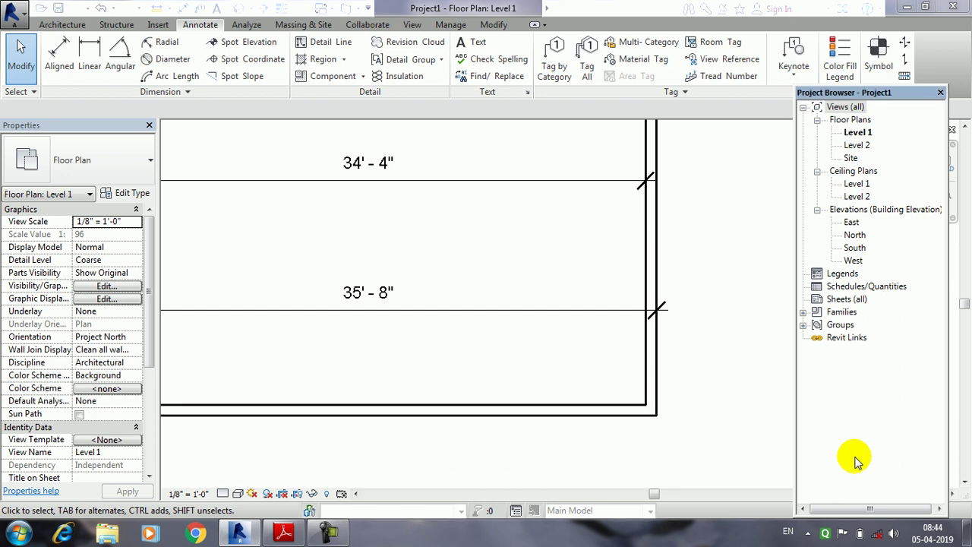
{"action": "middle_click_drag", "start_coordinate": [515, 327], "coordinate": [636, 346]}
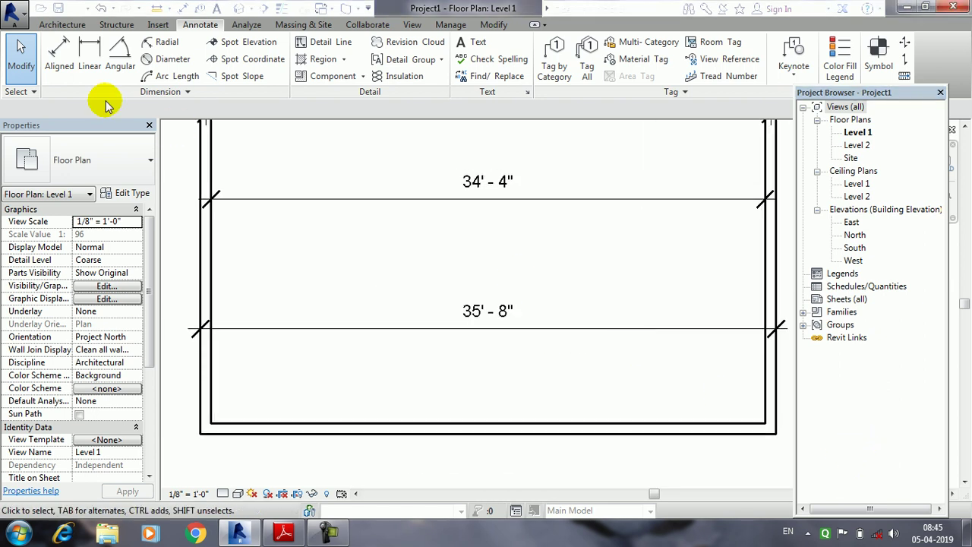
{"action": "middle_click_drag", "start_coordinate": [456, 282], "coordinate": [458, 299]}
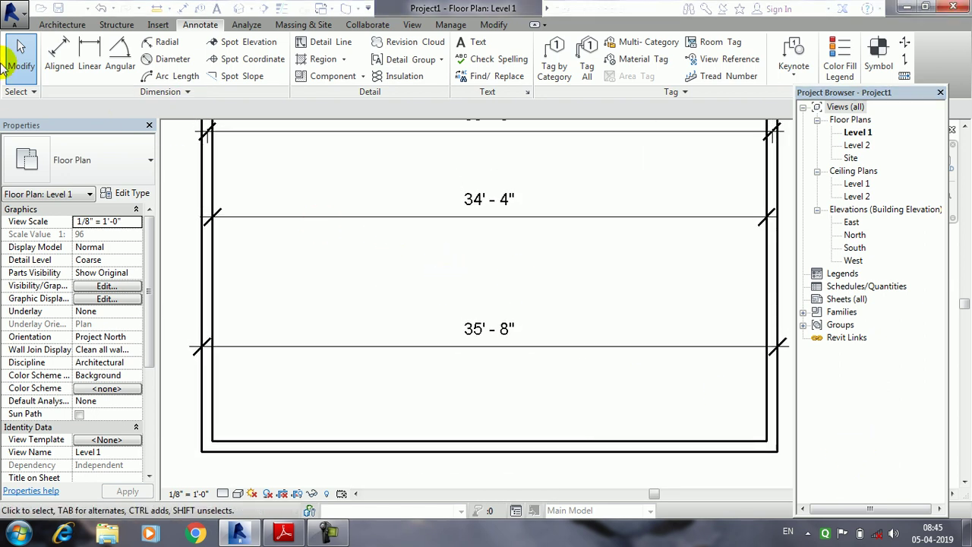
{"action": "left_click", "coordinate": [116, 61]}
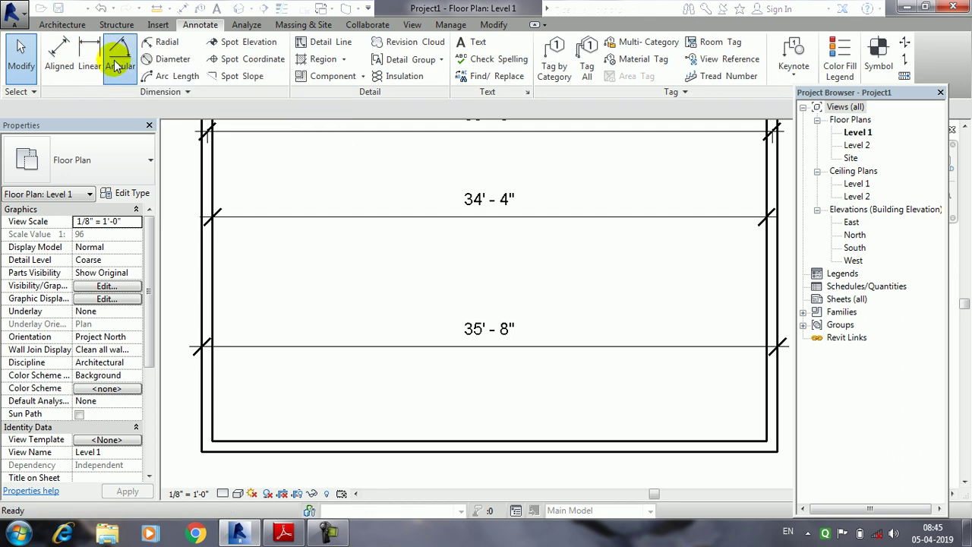
{"action": "left_click", "coordinate": [212, 299]}
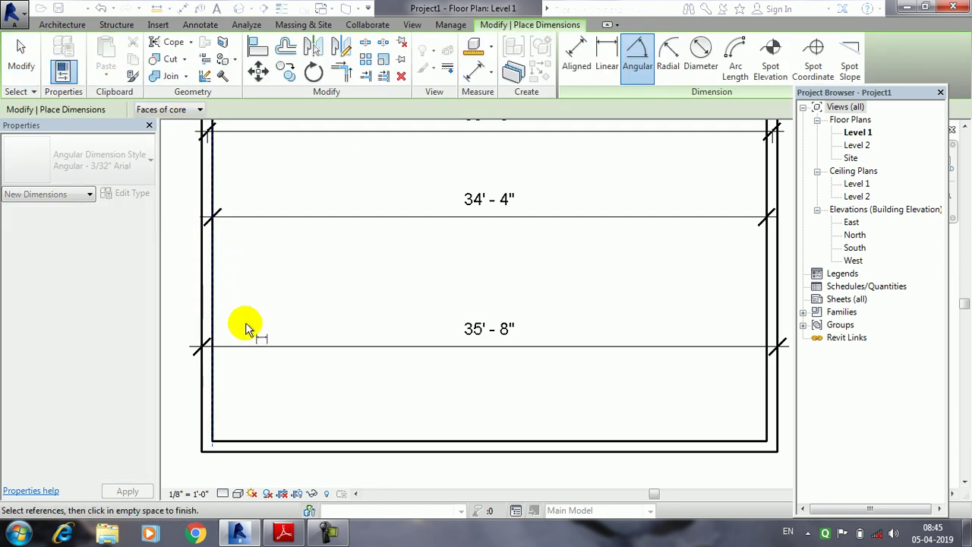
{"action": "left_click", "coordinate": [322, 443]}
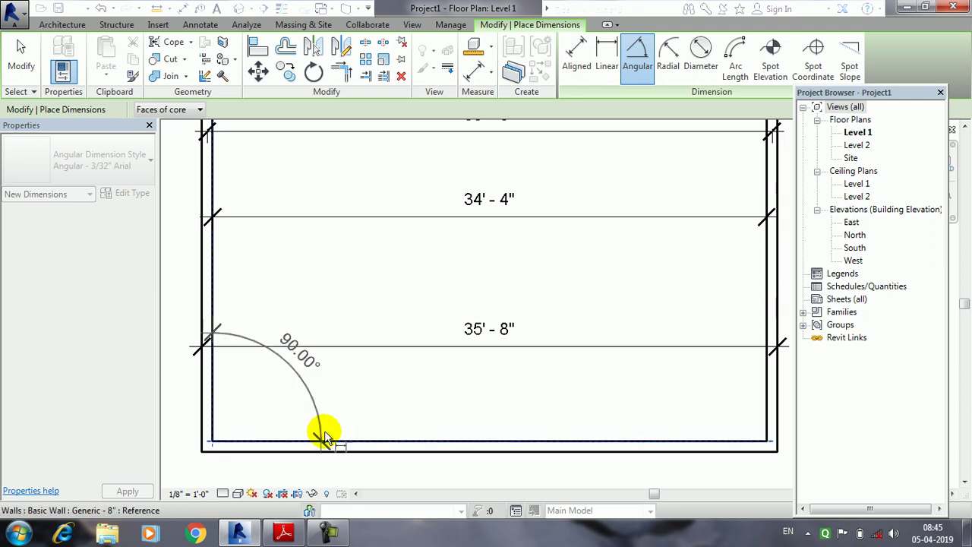
{"action": "left_click", "coordinate": [359, 376]}
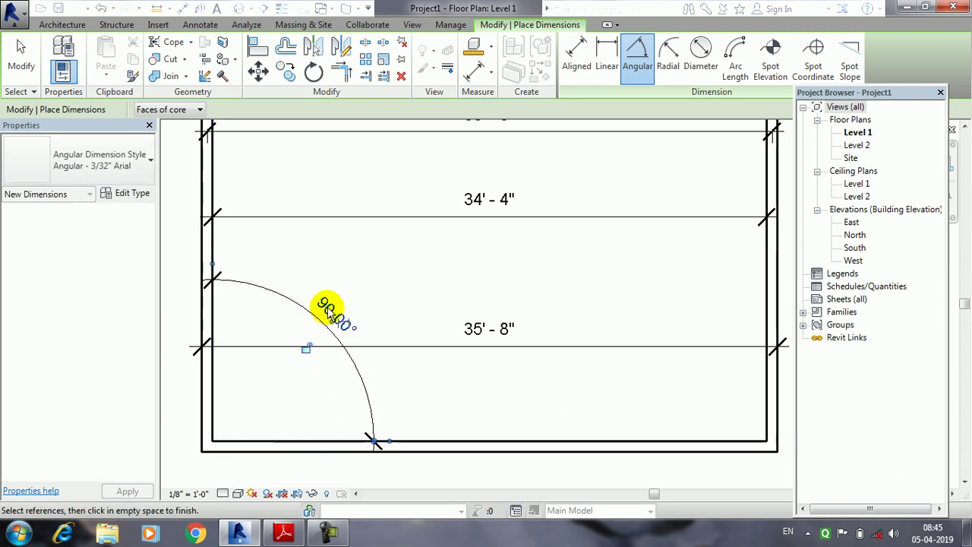
{"action": "left_click", "coordinate": [13, 60]}
{"action": "scroll", "coordinate": [410, 319], "scroll_direction": "down", "scroll_amount": 2}
{"action": "left_click", "coordinate": [480, 323]}
{"action": "middle_click_drag", "start_coordinate": [480, 323], "coordinate": [473, 329]}
Place a first R 13'-10" radial dimension on the circular wall toward the lower left
{"action": "left_click", "coordinate": [334, 533]}
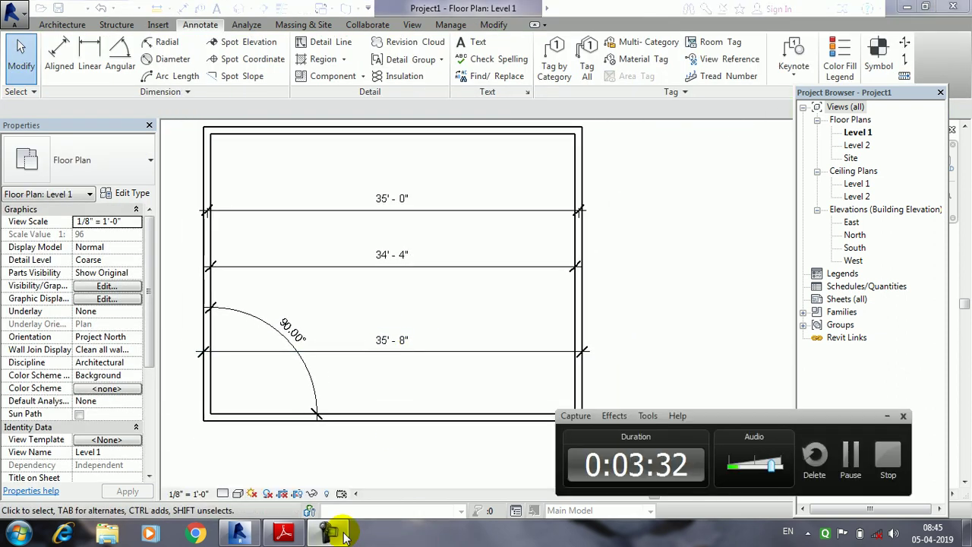
{"action": "left_click", "coordinate": [861, 471]}
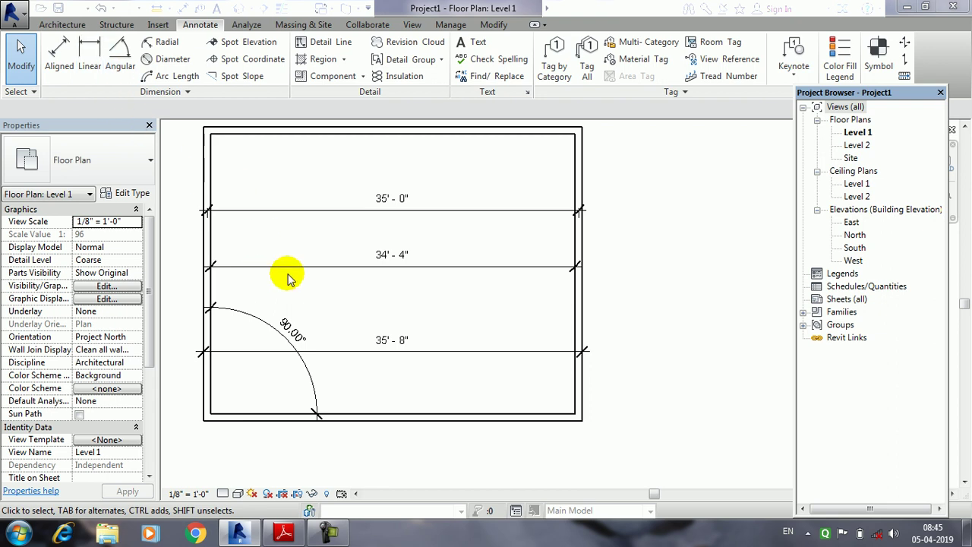
{"action": "middle_click_drag", "start_coordinate": [289, 278], "coordinate": [291, 251]}
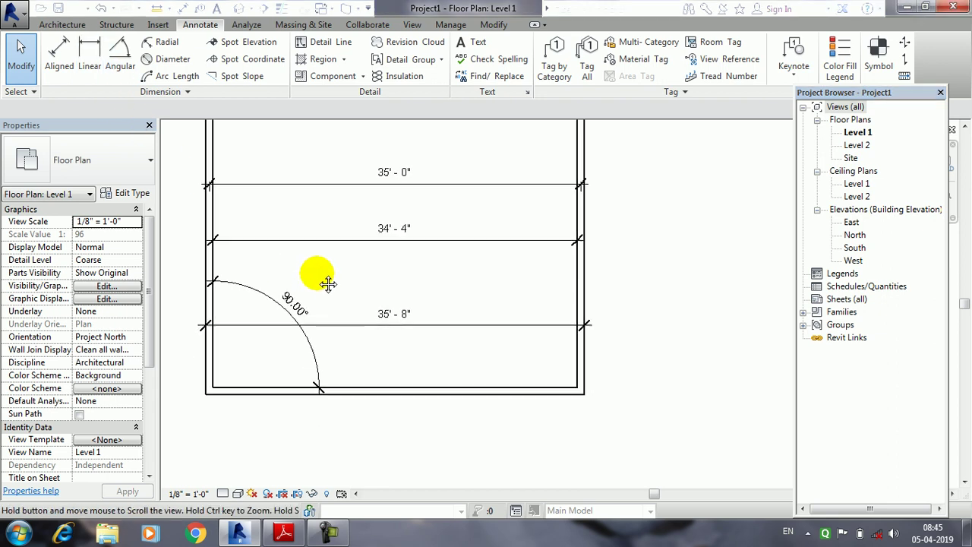
{"action": "left_click", "coordinate": [172, 48]}
{"action": "middle_click_drag", "start_coordinate": [434, 224], "coordinate": [271, 272]}
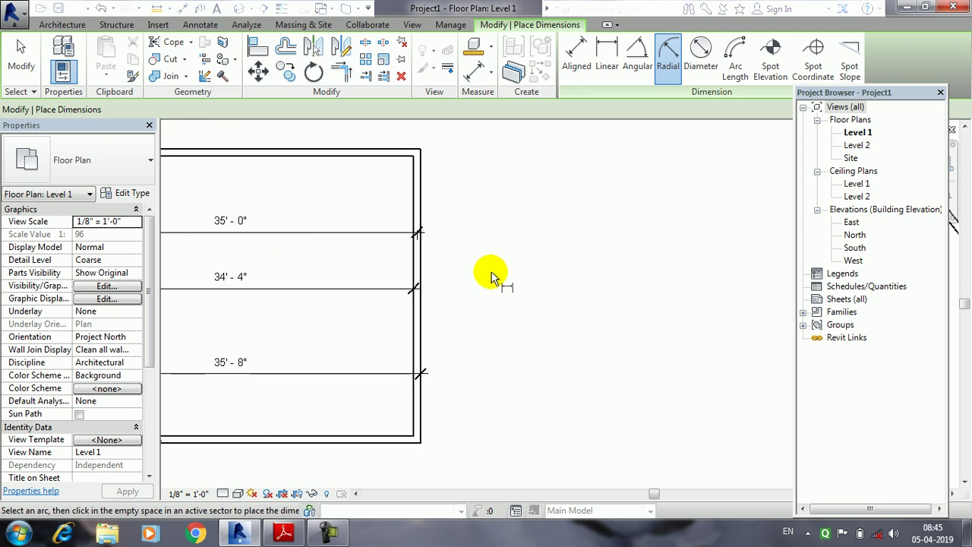
{"action": "scroll", "coordinate": [494, 280], "scroll_direction": "down", "scroll_amount": 3}
{"action": "middle_click_drag", "start_coordinate": [506, 282], "coordinate": [636, 321]}
{"action": "scroll", "coordinate": [608, 334], "scroll_direction": "up", "scroll_amount": 2}
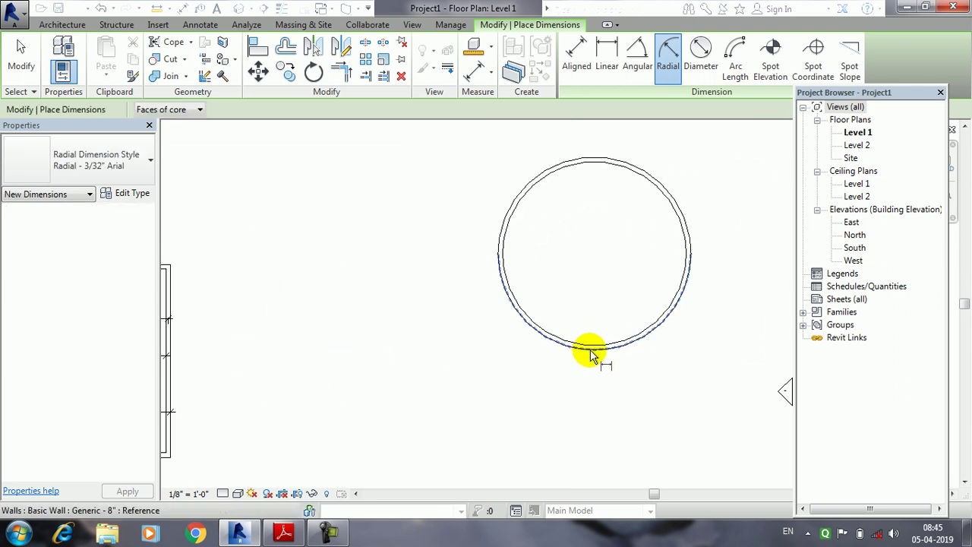
{"action": "left_click", "coordinate": [591, 356]}
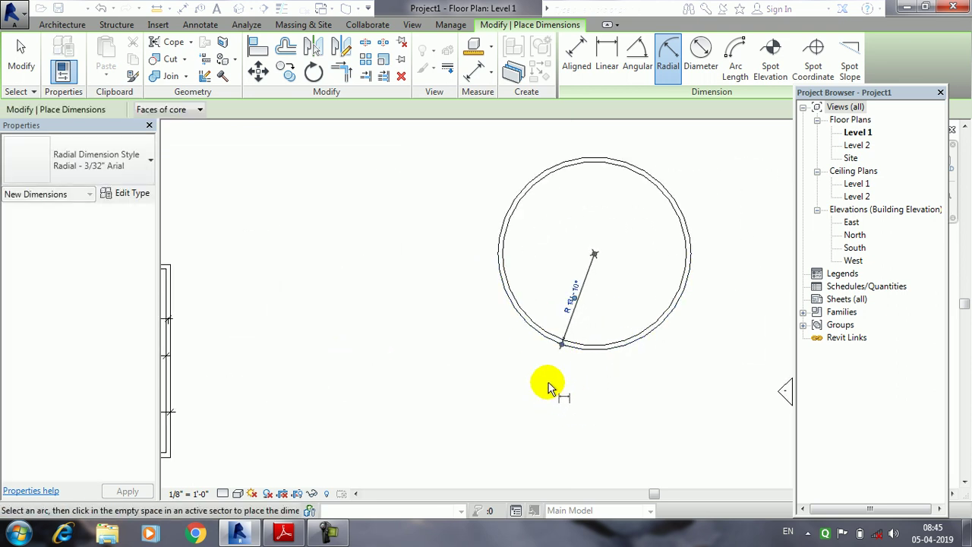
{"action": "left_click", "coordinate": [551, 388]}
{"action": "scroll", "coordinate": [612, 300], "scroll_direction": "up", "scroll_amount": 3}
{"action": "middle_click_drag", "start_coordinate": [525, 260], "coordinate": [472, 327]}
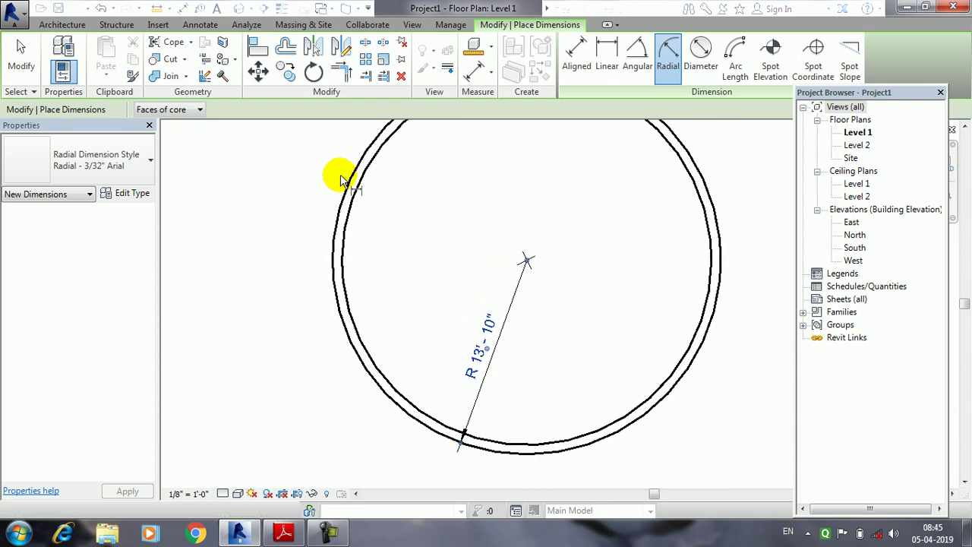
Add two more radial dimensions: R 13'-2", and R 13'-10" near the circle's top
{"action": "left_click", "coordinate": [213, 27]}
{"action": "left_click", "coordinate": [350, 219]}
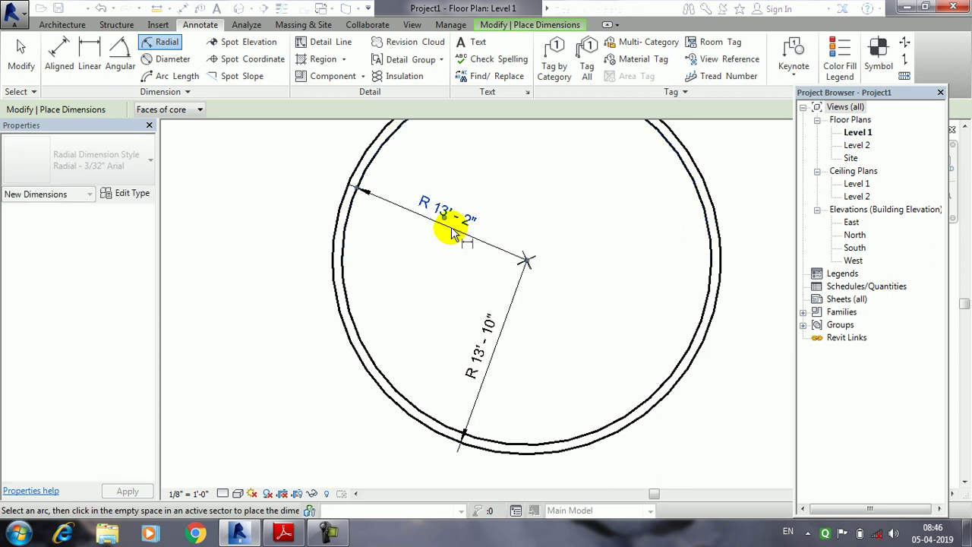
{"action": "left_click", "coordinate": [452, 232]}
{"action": "middle_click_drag", "start_coordinate": [434, 217], "coordinate": [410, 207]}
{"action": "left_click", "coordinate": [403, 168]}
{"action": "left_click", "coordinate": [450, 168]}
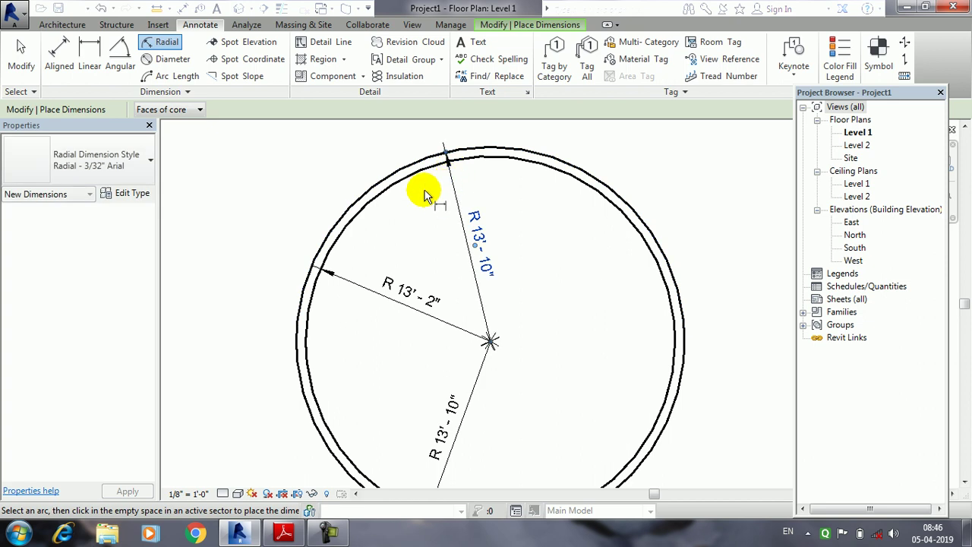
Place a ø 26'-4" diameter dimension on the circular wall
{"action": "left_click", "coordinate": [173, 59]}
{"action": "left_click", "coordinate": [669, 298]}
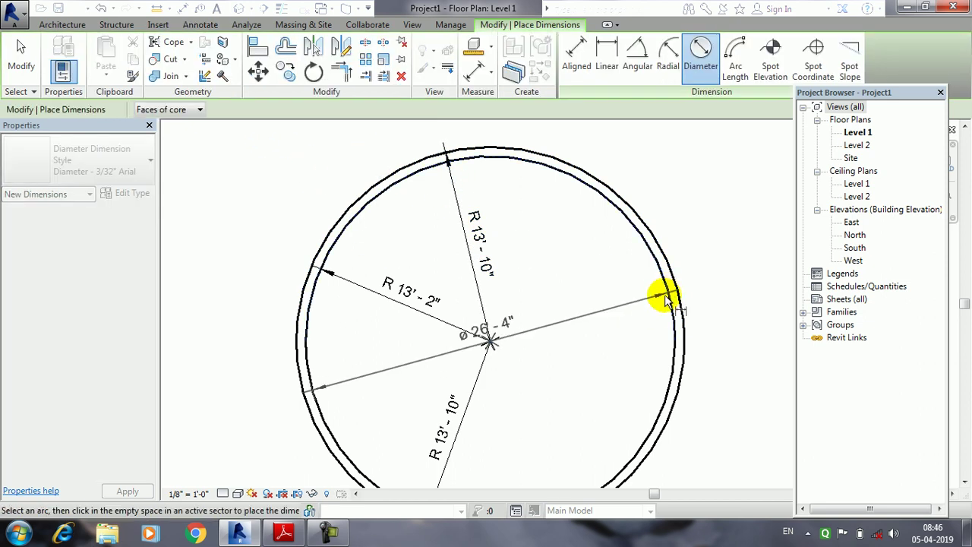
{"action": "left_click", "coordinate": [644, 334]}
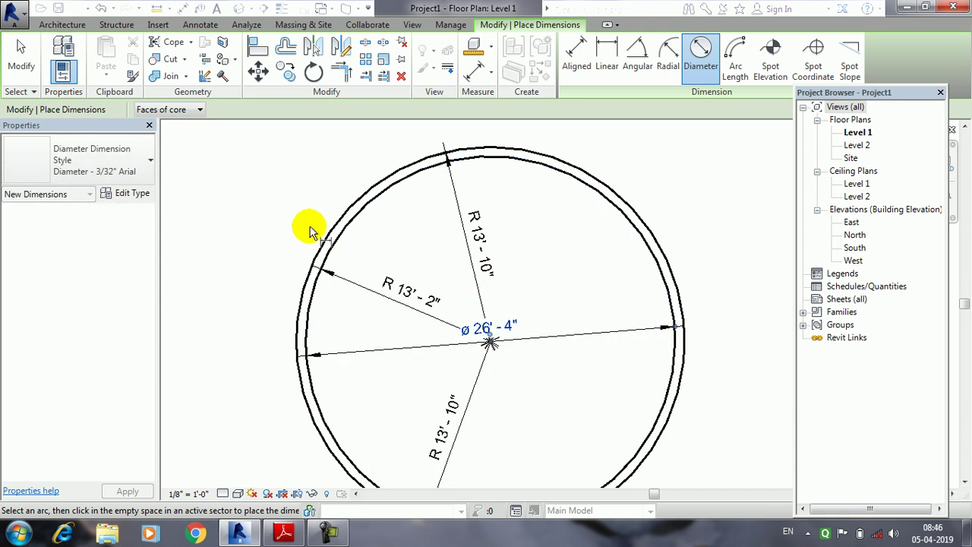
{"action": "left_click", "coordinate": [23, 53]}
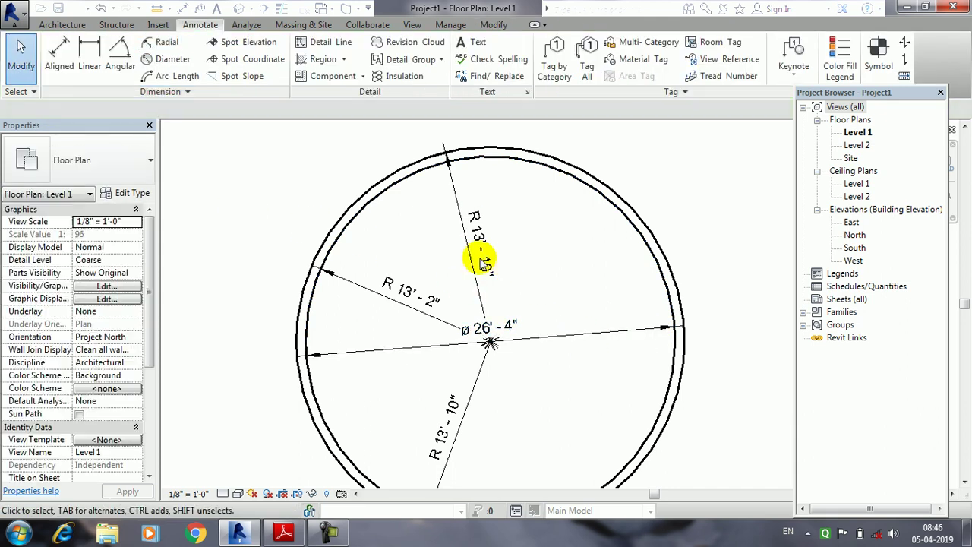
Delete the two R 13'-10" radius dimensions and the R 13'-2" radius dimension
{"action": "left_click", "coordinate": [439, 244]}
{"action": "key", "text": "Delete"}
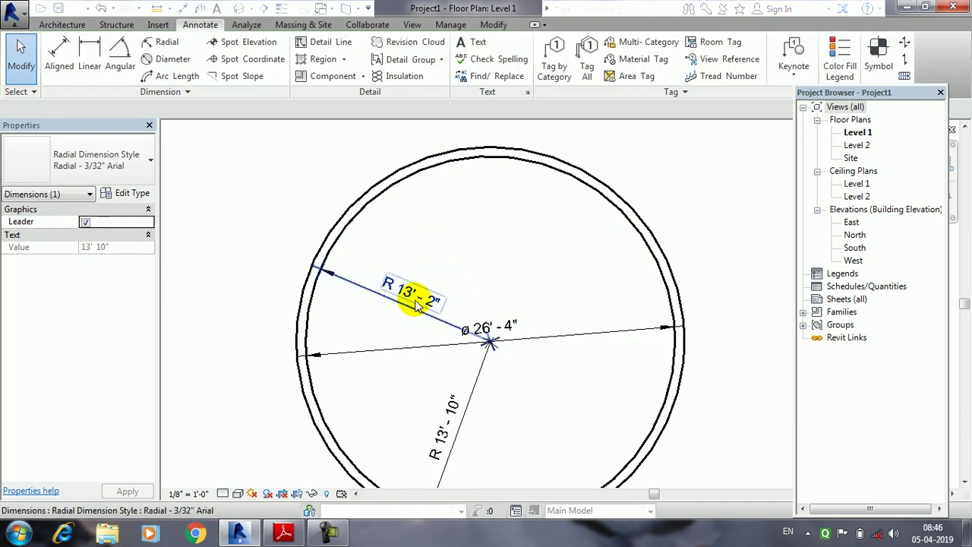
{"action": "left_click", "coordinate": [414, 297]}
{"action": "right_click", "coordinate": [419, 302]}
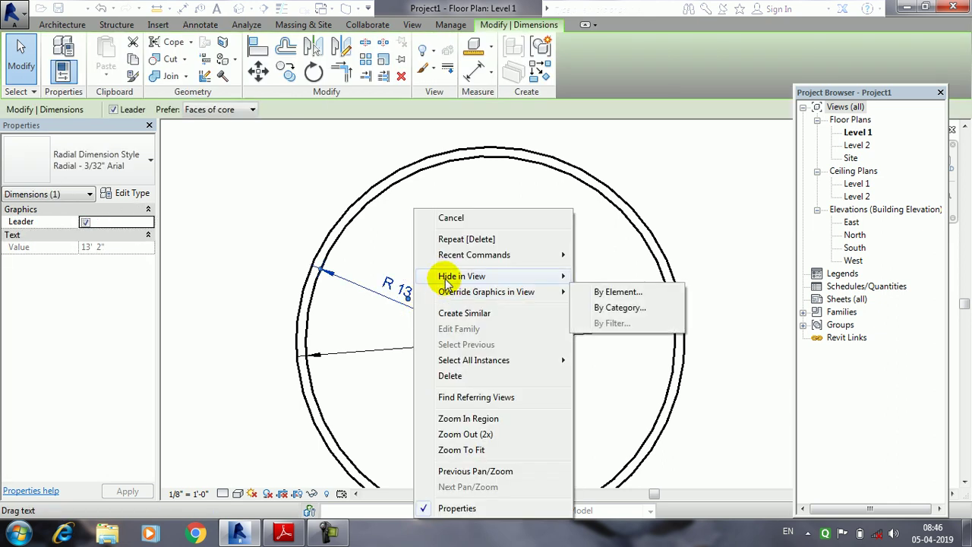
{"action": "left_click", "coordinate": [450, 376]}
{"action": "left_click", "coordinate": [439, 353]}
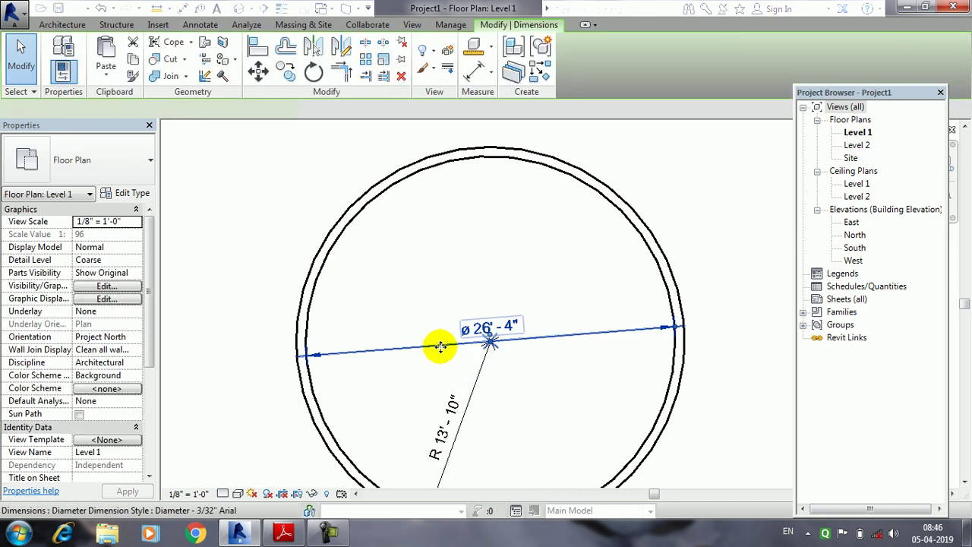
{"action": "left_click", "coordinate": [474, 387]}
{"action": "key", "text": "Delete"}
Swing the ø 26'-4" diameter dimension to a new angle across the circle
{"action": "left_click", "coordinate": [445, 347]}
{"action": "left_click", "coordinate": [498, 365]}
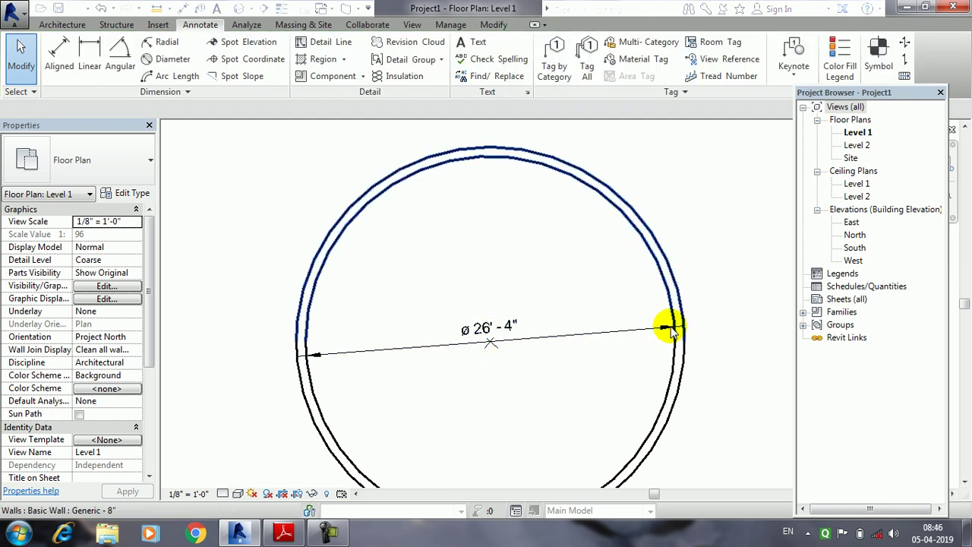
{"action": "mouse_move", "coordinate": [661, 332]}
{"action": "left_mouse_down"}
{"action": "mouse_move", "coordinate": [639, 380]}
{"action": "mouse_move", "coordinate": [623, 386]}
{"action": "left_mouse_up"}
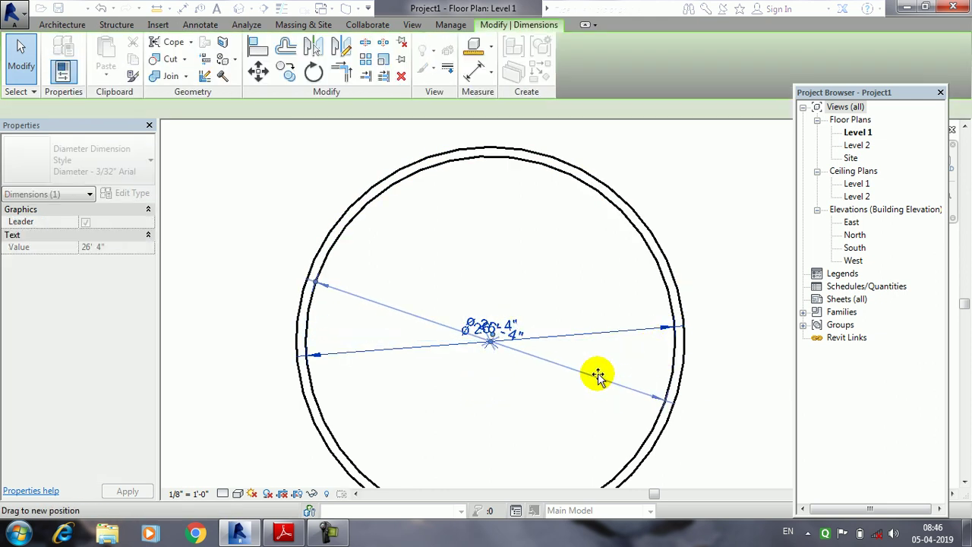
{"action": "left_click", "coordinate": [586, 319]}
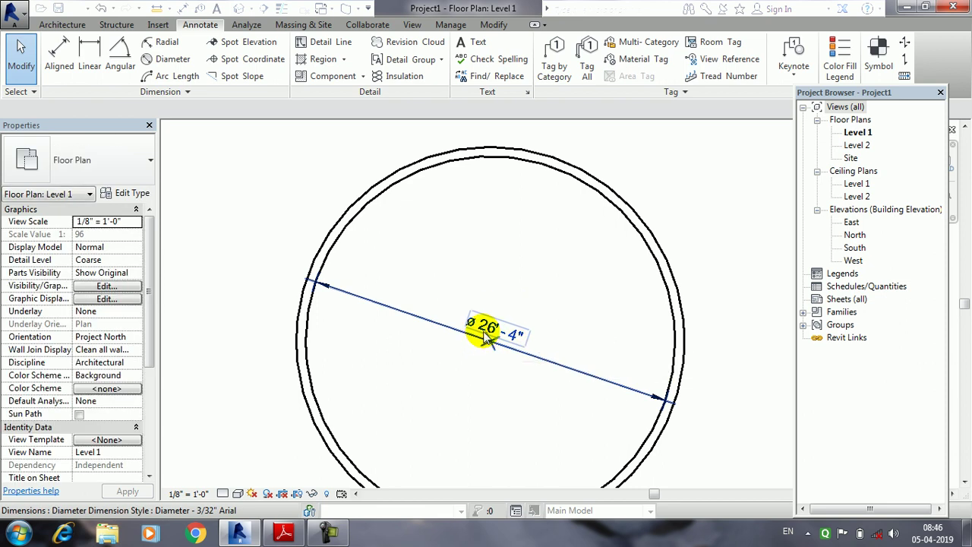
{"action": "scroll", "coordinate": [489, 335], "scroll_direction": "up", "scroll_amount": 2}
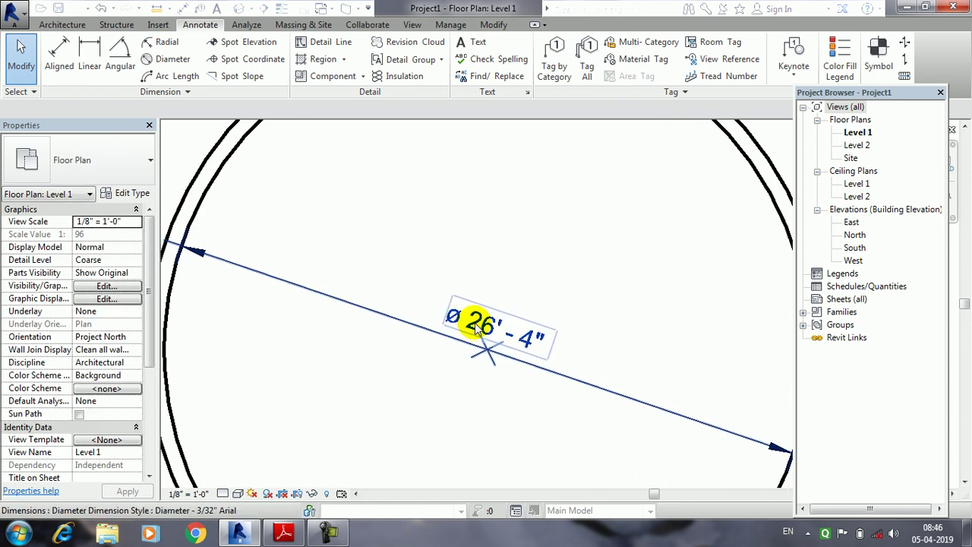
Start an Arc Length/Radial dimension and pick the curved wall attached to the rectangle
{"action": "scroll", "coordinate": [475, 326], "scroll_direction": "down", "scroll_amount": 1}
{"action": "scroll", "coordinate": [379, 244], "scroll_direction": "down", "scroll_amount": 1}
{"action": "left_click", "coordinate": [169, 84]}
{"action": "scroll", "coordinate": [445, 314], "scroll_direction": "down", "scroll_amount": 2}
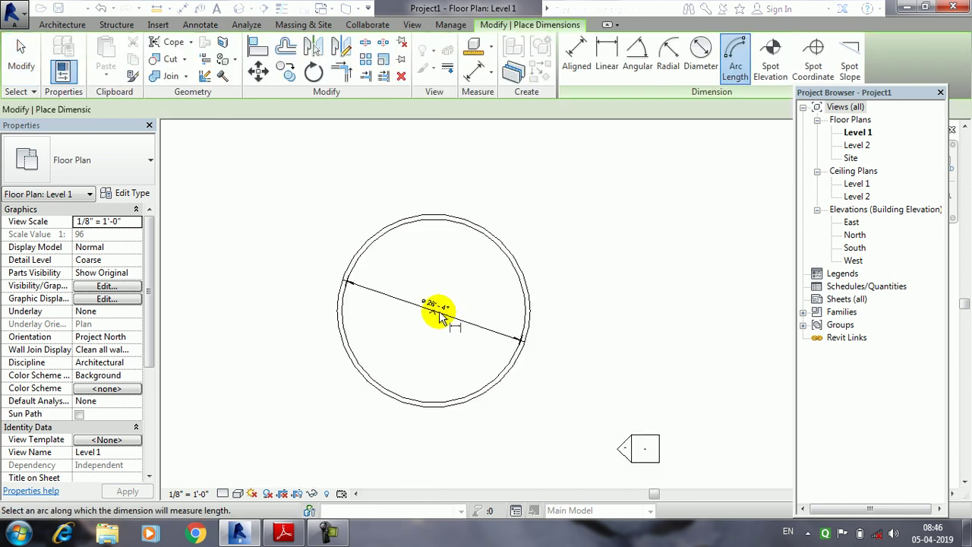
{"action": "scroll", "coordinate": [441, 323], "scroll_direction": "down", "scroll_amount": 1}
{"action": "scroll", "coordinate": [474, 375], "scroll_direction": "down", "scroll_amount": 2}
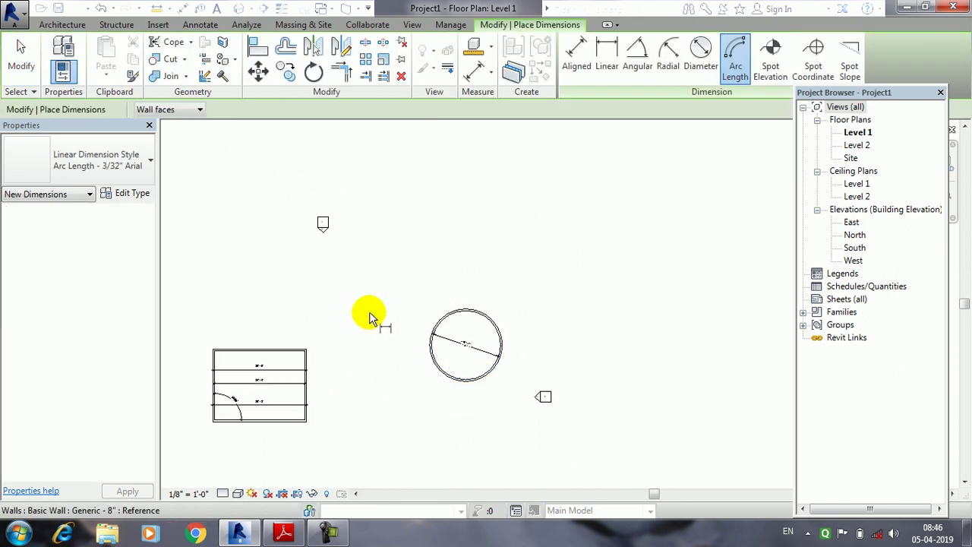
{"action": "mouse_move", "coordinate": [396, 386]}
{"action": "middle_mouse_down"}
{"action": "mouse_move", "coordinate": [397, 299]}
{"action": "mouse_move", "coordinate": [481, 358]}
{"action": "mouse_move", "coordinate": [448, 365]}
{"action": "mouse_move", "coordinate": [393, 312]}
{"action": "middle_mouse_up"}
{"action": "left_click", "coordinate": [391, 310]}
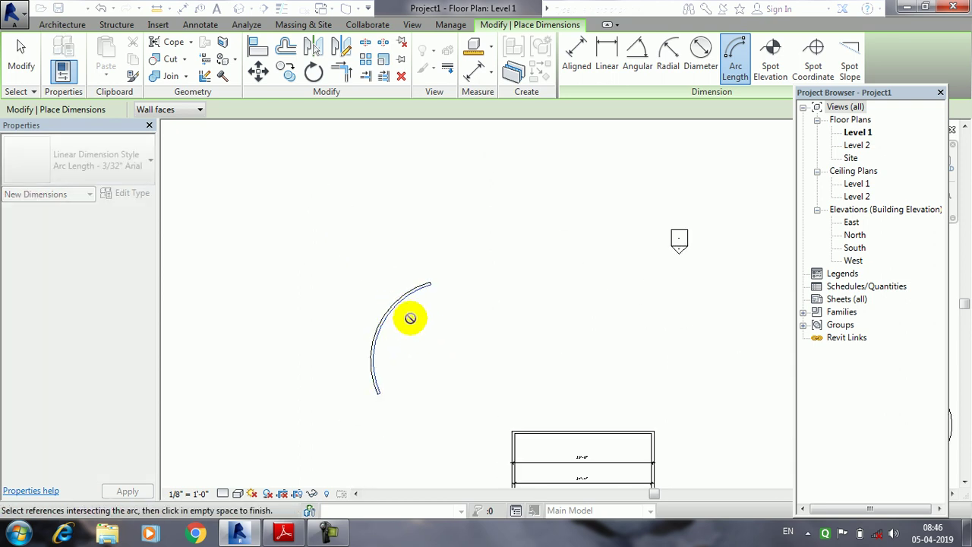
Re-pick the curved wall and place its R 14'-3 1/2" radius dimension
{"action": "scroll", "coordinate": [372, 310], "scroll_direction": "up", "scroll_amount": 2}
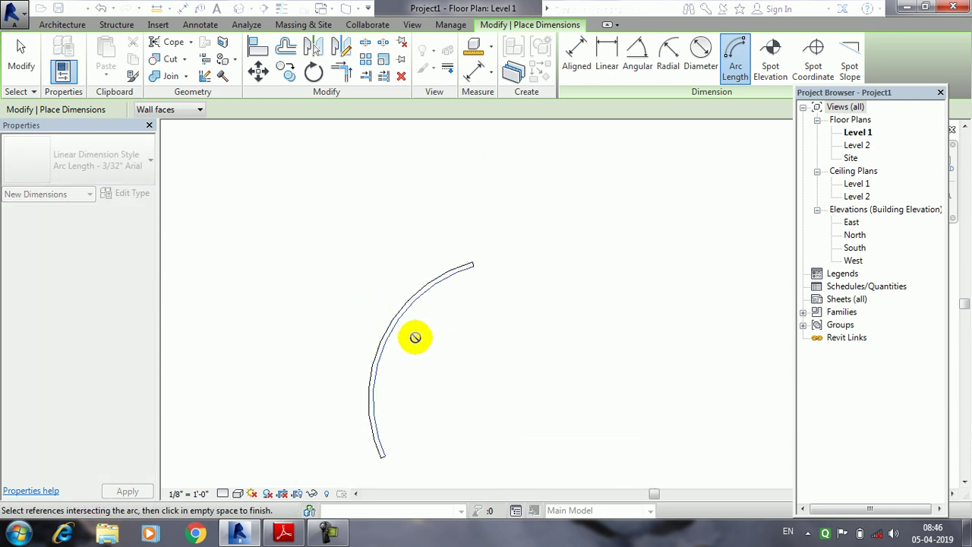
{"action": "middle_click_drag", "start_coordinate": [413, 337], "coordinate": [403, 287]}
{"action": "scroll", "coordinate": [389, 280], "scroll_direction": "down", "scroll_amount": 2}
{"action": "key", "text": "Escape"}
{"action": "left_click", "coordinate": [403, 290]}
{"action": "left_click", "coordinate": [328, 534]}
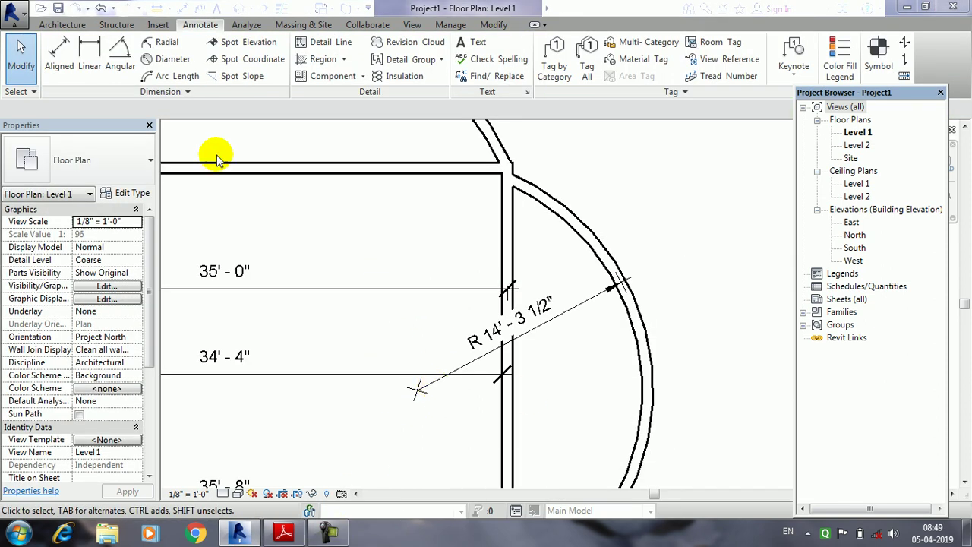
{"action": "middle_click_drag", "start_coordinate": [276, 167], "coordinate": [437, 249]}
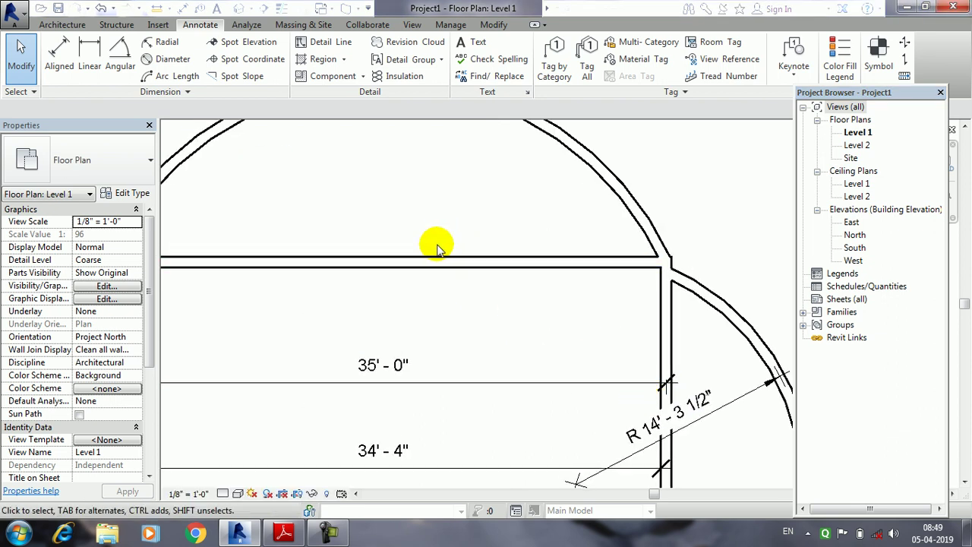
Make the large arc wall's temporary R 19'-2 19/32" radius dimension permanent
{"action": "mouse_move", "coordinate": [378, 225]}
{"action": "middle_mouse_down"}
{"action": "mouse_move", "coordinate": [393, 300]}
{"action": "mouse_move", "coordinate": [407, 262]}
{"action": "middle_mouse_up"}
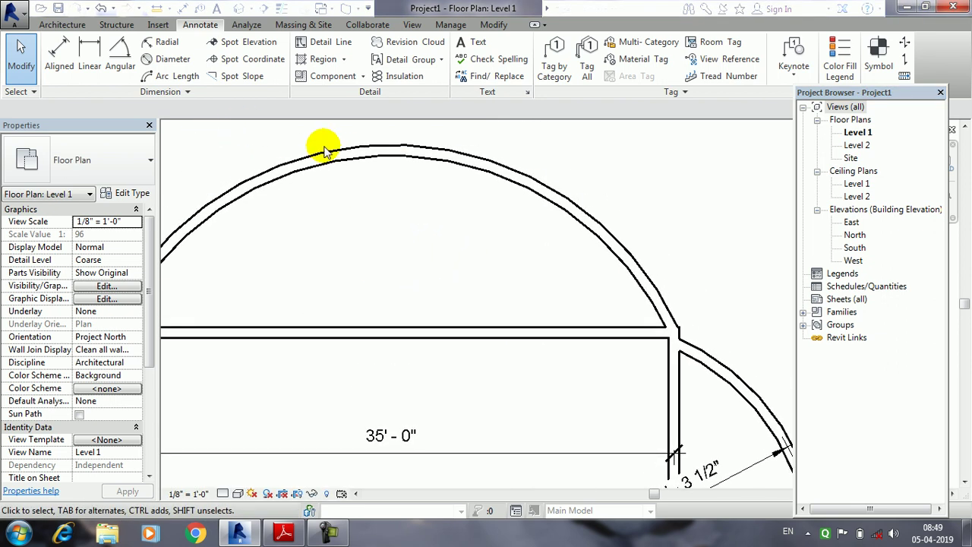
{"action": "left_click", "coordinate": [348, 156]}
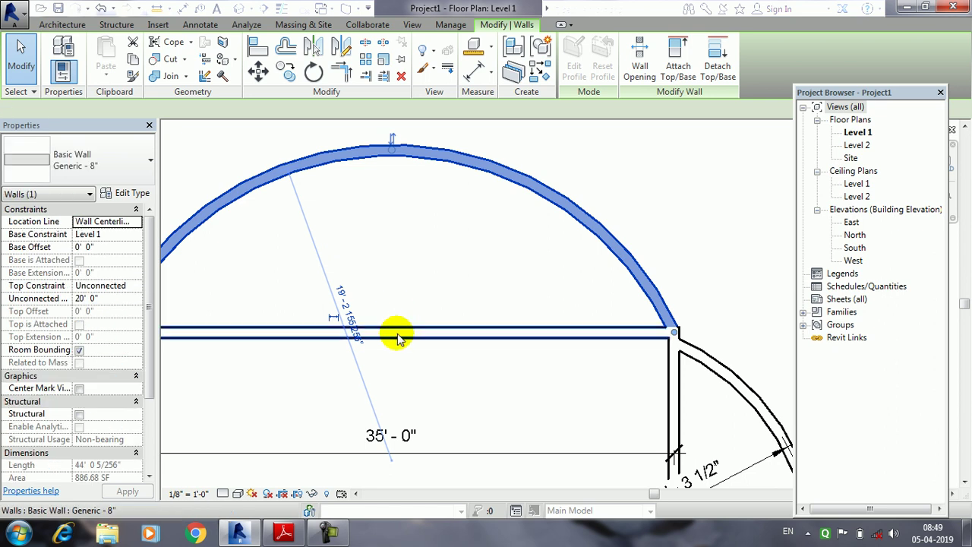
{"action": "left_click", "coordinate": [334, 319]}
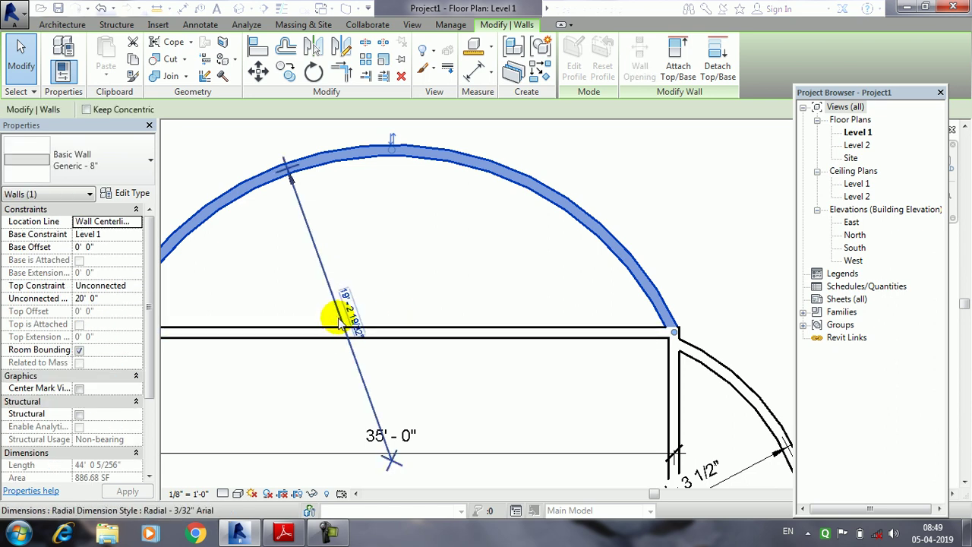
{"action": "left_click", "coordinate": [459, 285]}
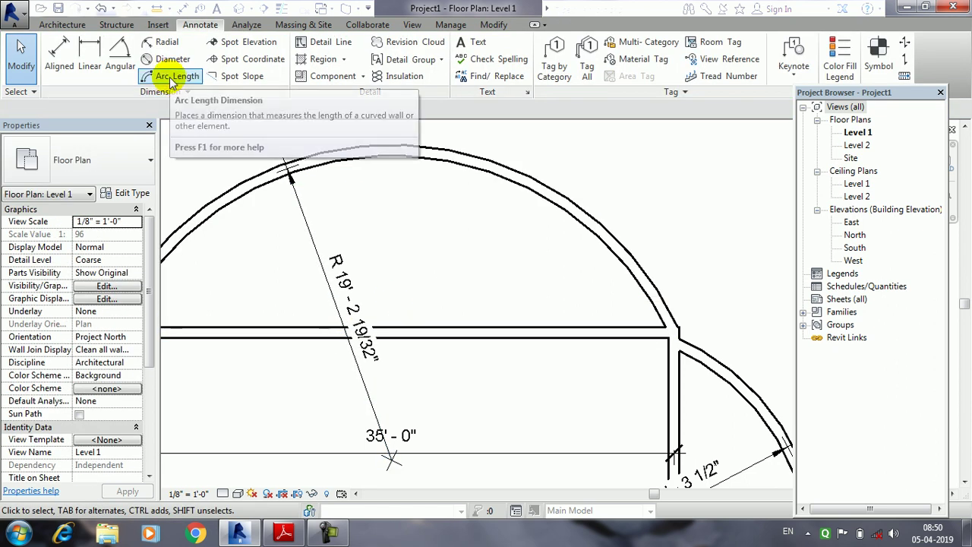
{"action": "mouse_move", "coordinate": [177, 76]}
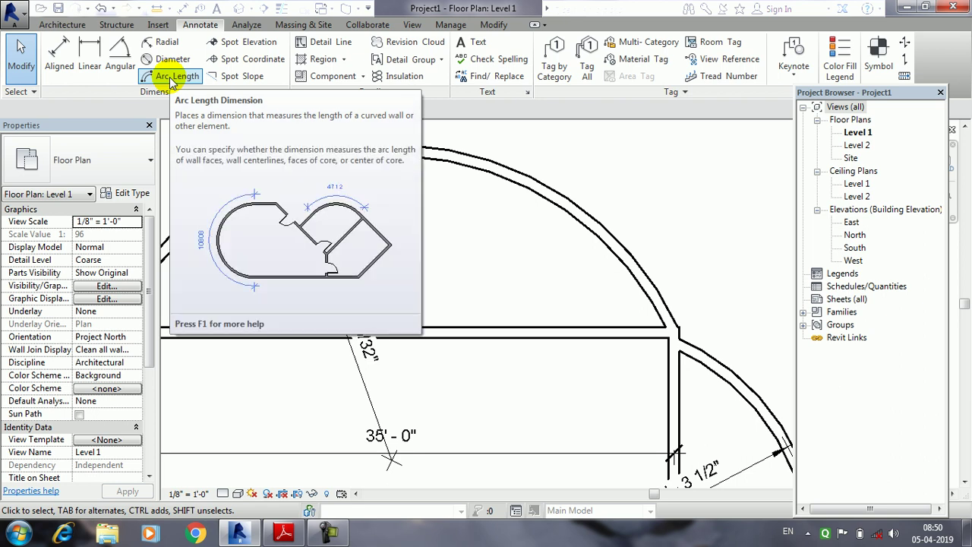
Start an arc length measurement on the arc wall, then cancel it
{"action": "left_click", "coordinate": [172, 79]}
{"action": "middle_click_drag", "start_coordinate": [417, 139], "coordinate": [392, 221]}
{"action": "left_click", "coordinate": [42, 82]}
{"action": "middle_click_drag", "start_coordinate": [271, 119], "coordinate": [319, 191]}
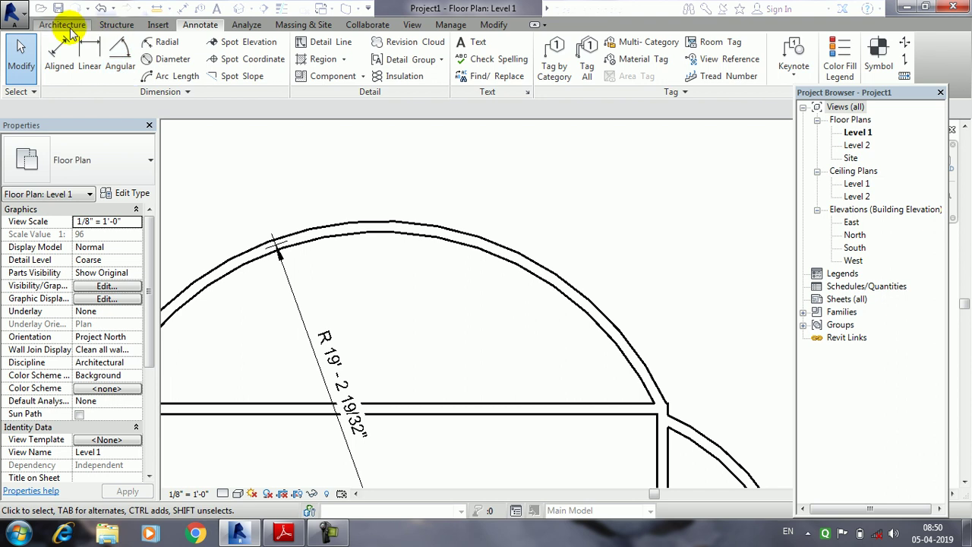
Draw a center-ends detail-line arc in empty space above the wall
{"action": "left_click", "coordinate": [326, 42]}
{"action": "left_click", "coordinate": [584, 59]}
{"action": "middle_click_drag", "start_coordinate": [489, 163], "coordinate": [423, 288]}
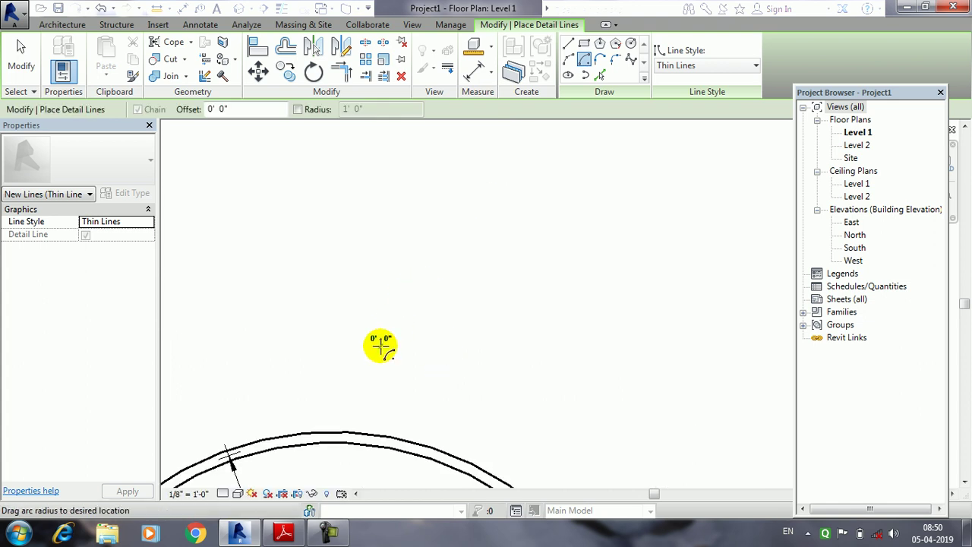
{"action": "left_click", "coordinate": [381, 348]}
{"action": "left_click", "coordinate": [511, 231]}
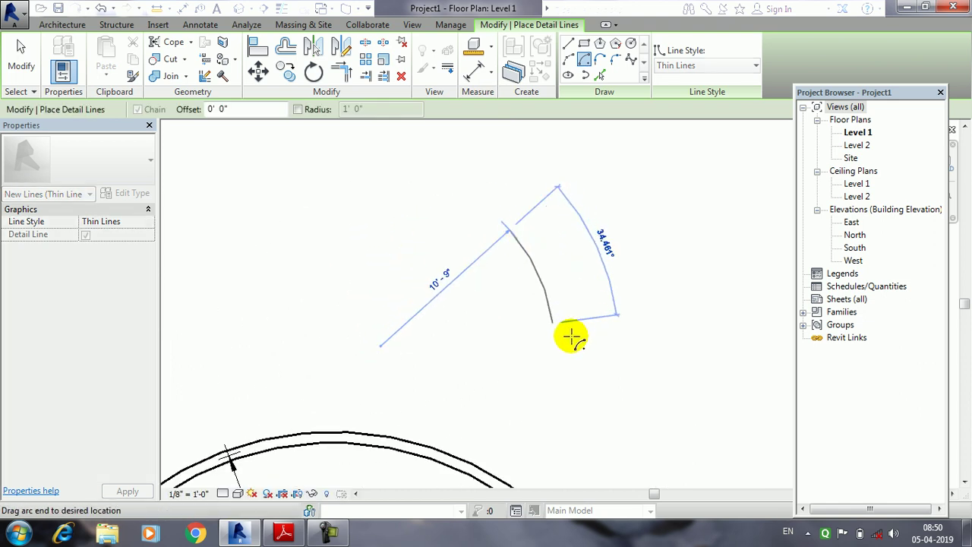
{"action": "left_click", "coordinate": [513, 387]}
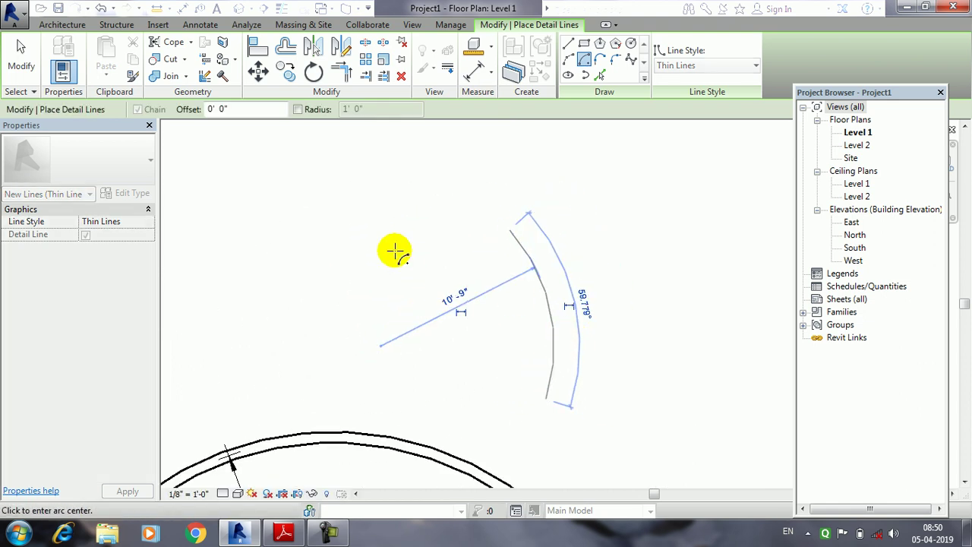
{"action": "left_click", "coordinate": [21, 58]}
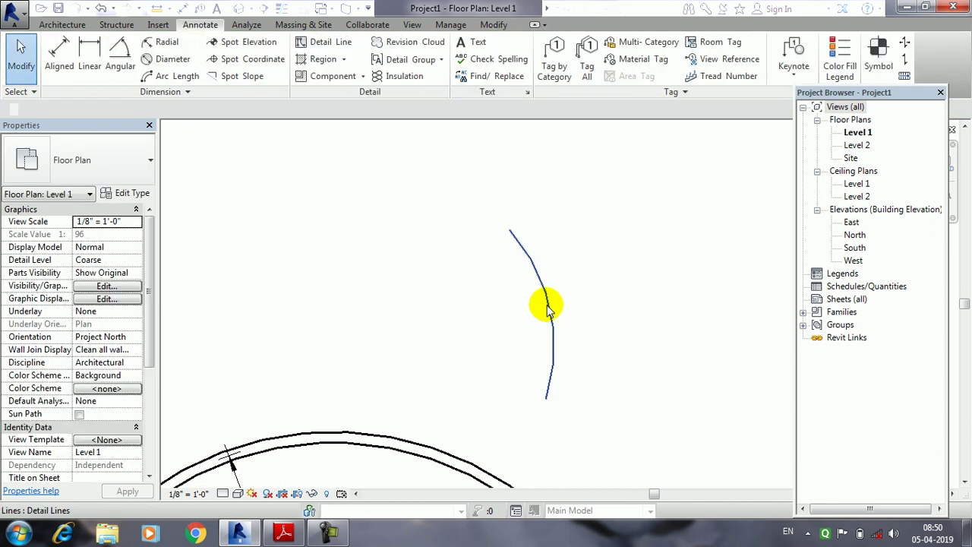
{"action": "left_click", "coordinate": [548, 308]}
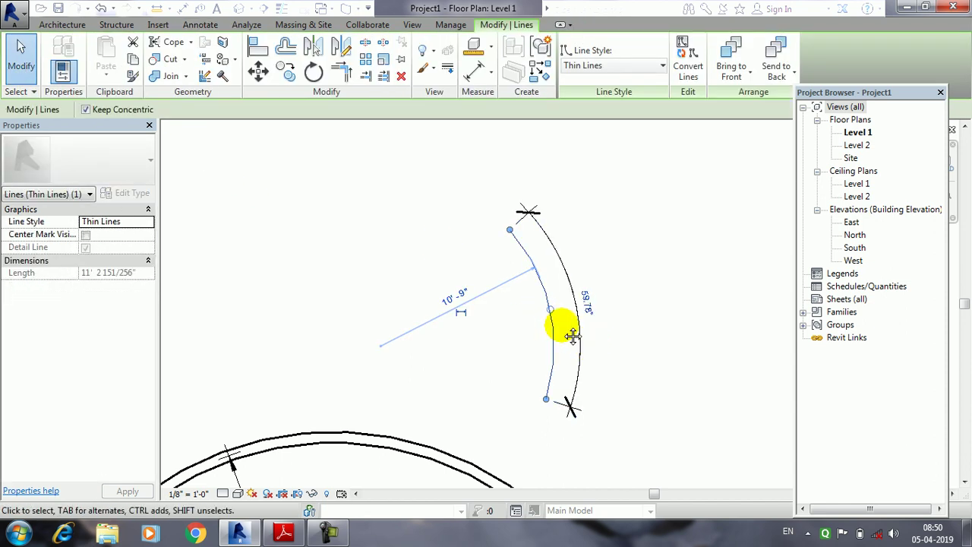
{"action": "left_click", "coordinate": [630, 304]}
{"action": "scroll", "coordinate": [554, 289], "scroll_direction": "up", "scroll_amount": 2}
{"action": "scroll", "coordinate": [583, 296], "scroll_direction": "up", "scroll_amount": 1}
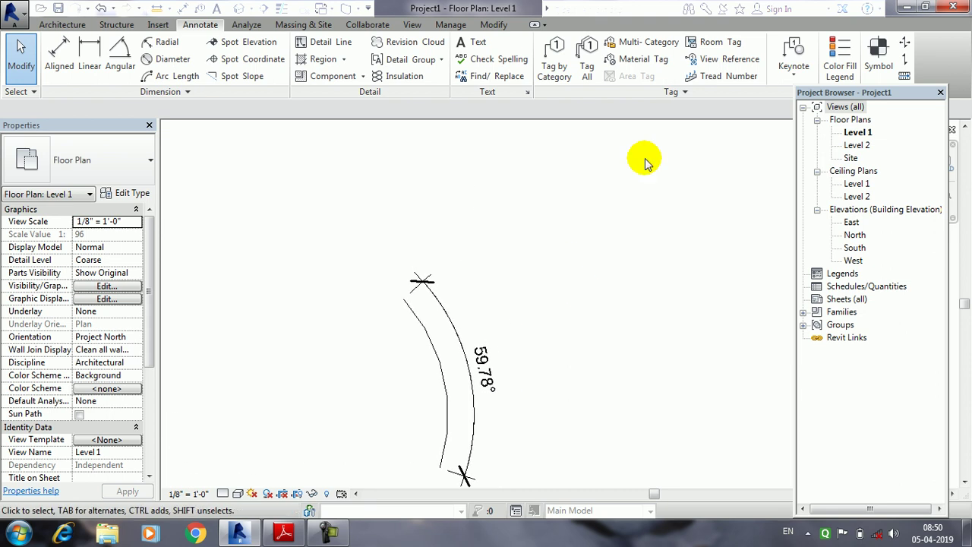
Draw a second center-ends detail arc with a 7'-6" radius
{"action": "left_click", "coordinate": [342, 43]}
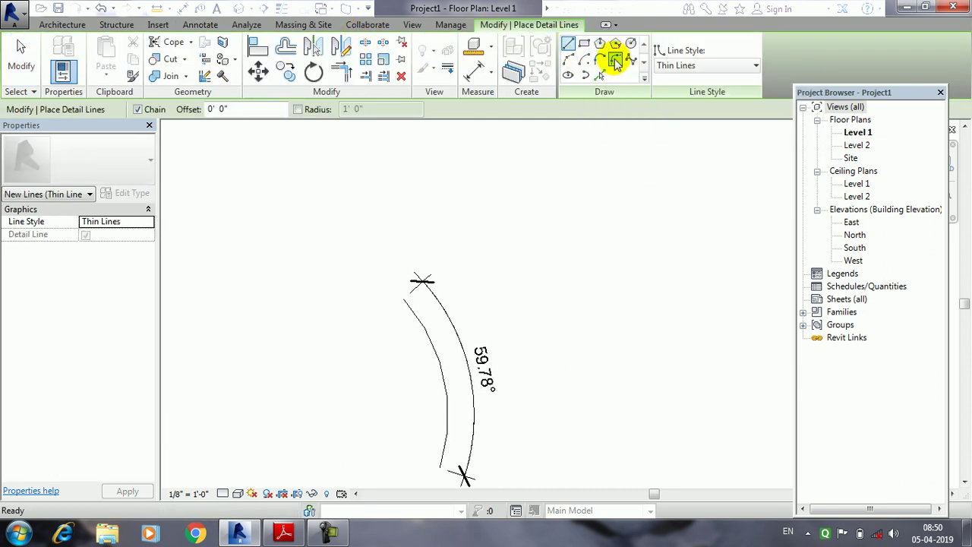
{"action": "left_click", "coordinate": [585, 63]}
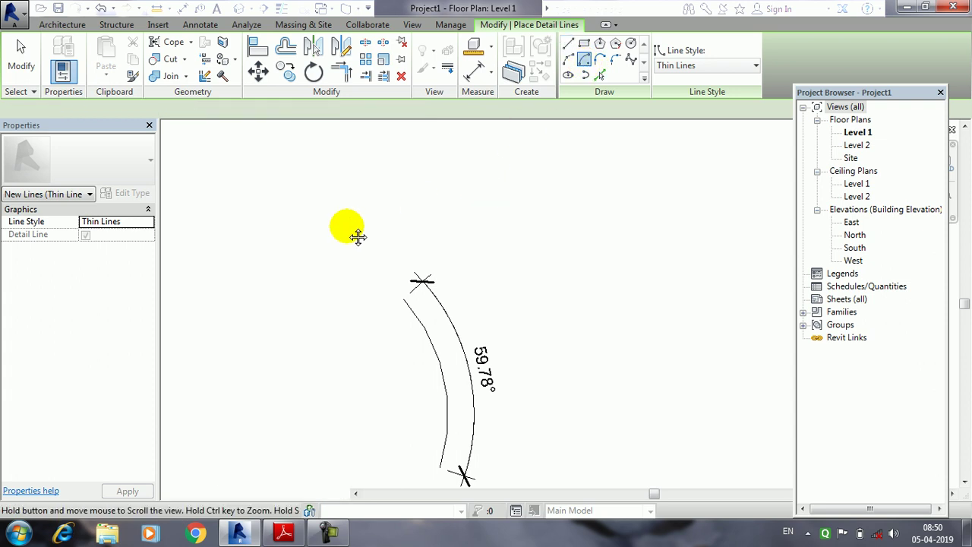
{"action": "middle_click_drag", "start_coordinate": [434, 210], "coordinate": [258, 284]}
{"action": "left_click", "coordinate": [328, 405]}
{"action": "left_click", "coordinate": [395, 263]}
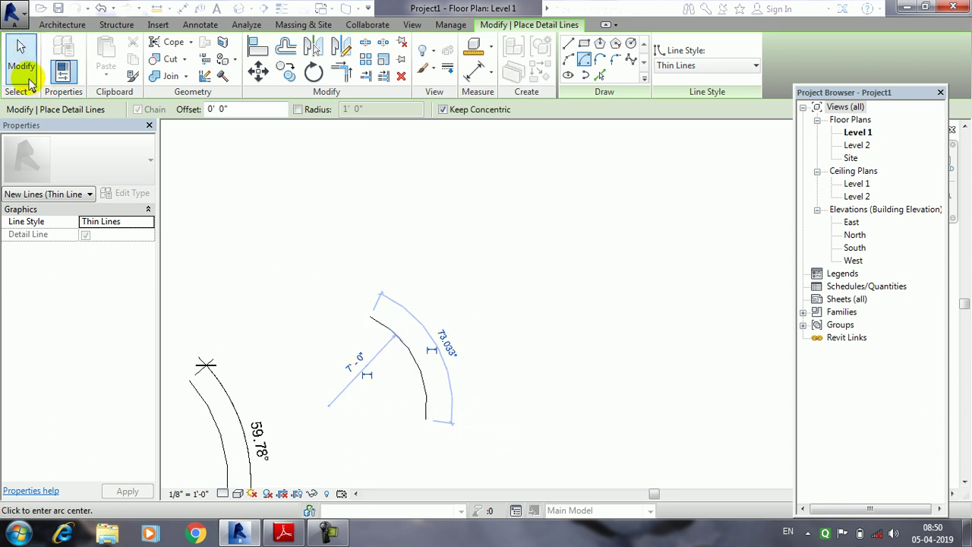
{"action": "left_click", "coordinate": [21, 65]}
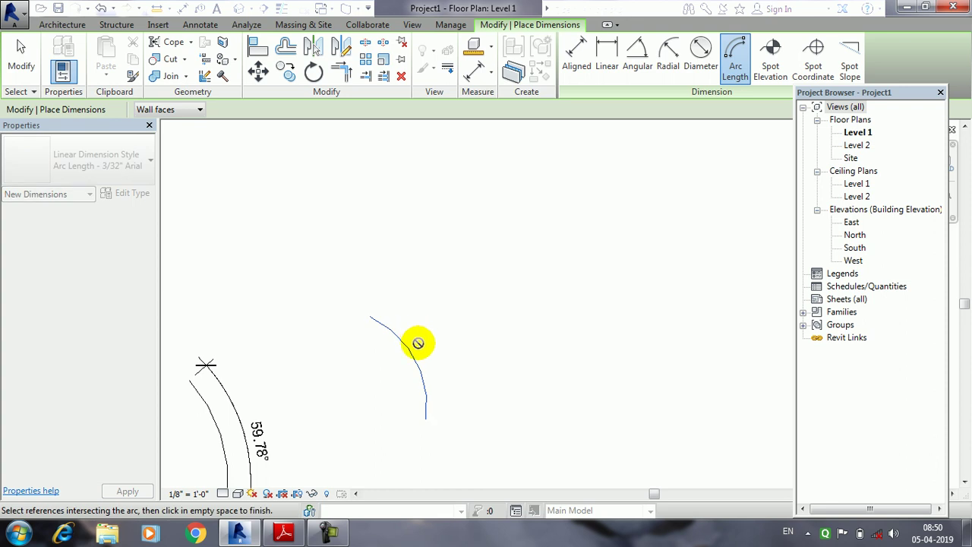
Dimension the second arc at 73.03° beside the earlier 59.78° arc
{"action": "left_click", "coordinate": [21, 64]}
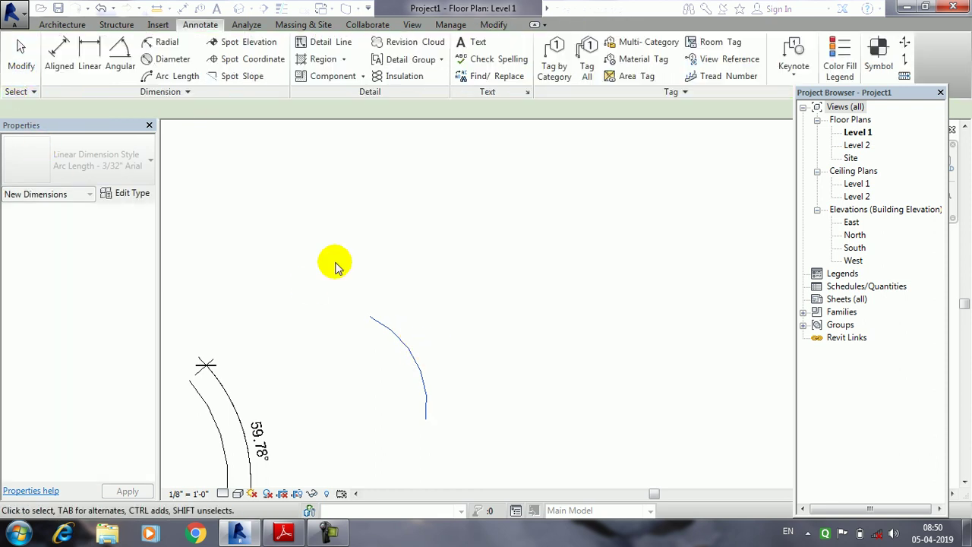
{"action": "left_click", "coordinate": [384, 327]}
{"action": "left_click", "coordinate": [503, 351]}
{"action": "middle_click_drag", "start_coordinate": [492, 365], "coordinate": [560, 279]}
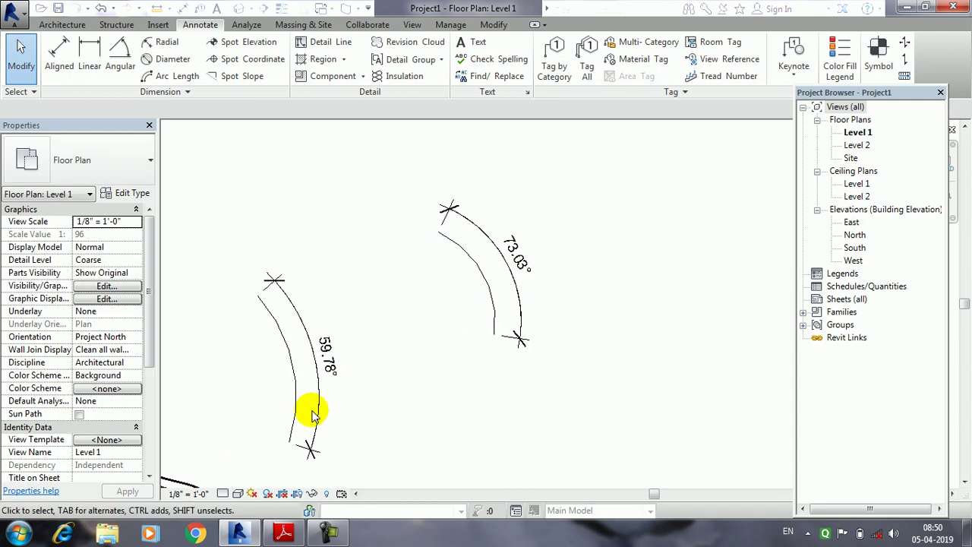
{"action": "left_click", "coordinate": [295, 536]}
Read the PDF's Arc and Baseline Dimension notes, then frame the room and arcs in Revit
{"action": "scroll", "coordinate": [413, 340], "scroll_direction": "up", "scroll_amount": 3}
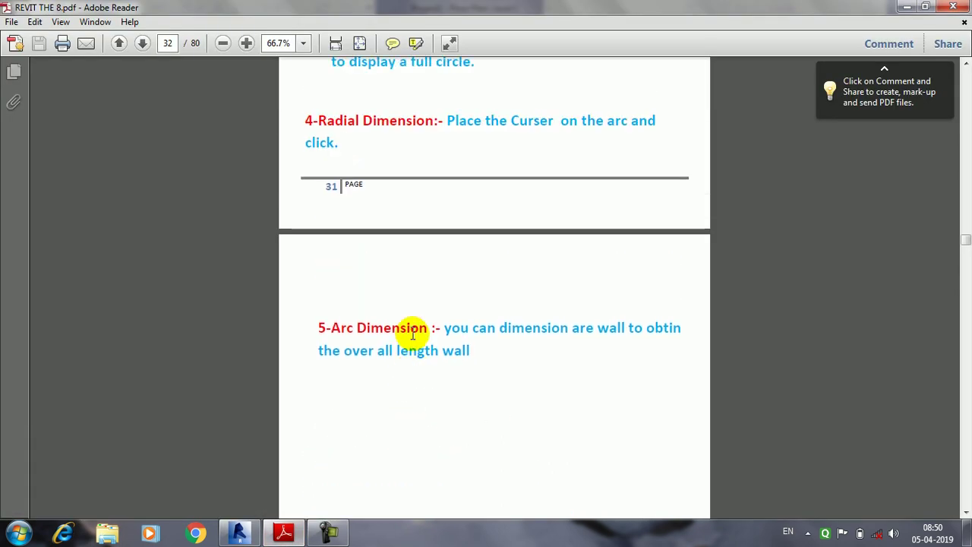
{"action": "scroll", "coordinate": [351, 353], "scroll_direction": "down", "scroll_amount": 6}
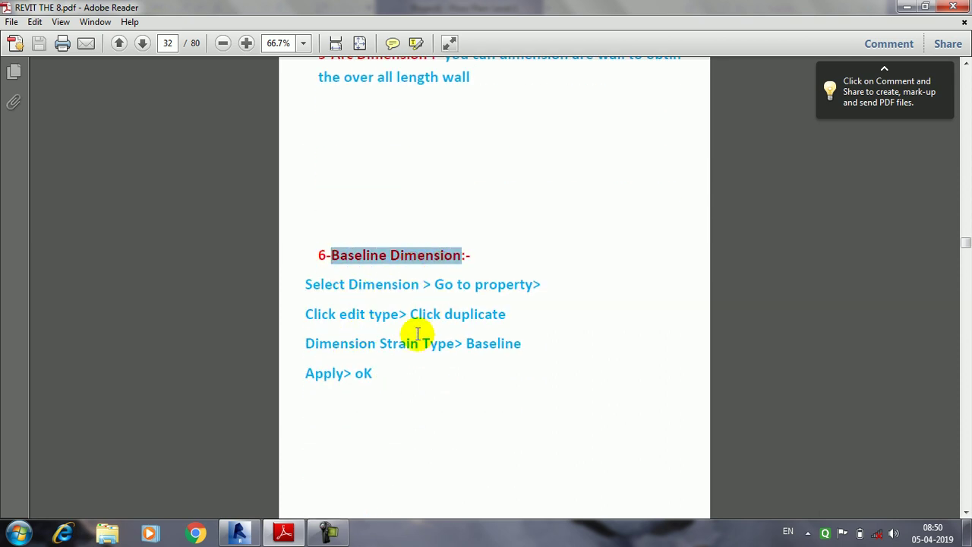
{"action": "left_click", "coordinate": [240, 535]}
{"action": "mouse_move", "coordinate": [359, 382]}
{"action": "middle_mouse_down"}
{"action": "mouse_move", "coordinate": [510, 357]}
{"action": "mouse_move", "coordinate": [506, 250]}
{"action": "mouse_move", "coordinate": [463, 98]}
{"action": "mouse_move", "coordinate": [520, 314]}
{"action": "middle_mouse_up"}
{"action": "mouse_move", "coordinate": [448, 155]}
{"action": "middle_mouse_down"}
{"action": "mouse_move", "coordinate": [440, 227]}
{"action": "mouse_move", "coordinate": [515, 310]}
{"action": "middle_mouse_up"}
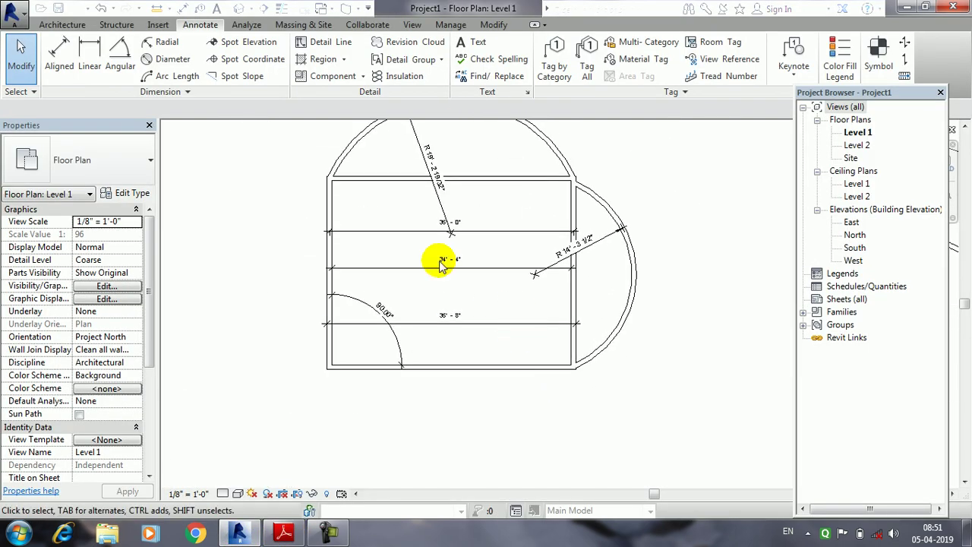
Delete the top and right arc walls together with their radius dimensions
{"action": "middle_click_drag", "start_coordinate": [445, 220], "coordinate": [453, 260]}
{"action": "mouse_move", "coordinate": [460, 200]}
{"action": "middle_mouse_down"}
{"action": "mouse_move", "coordinate": [403, 245]}
{"action": "mouse_move", "coordinate": [443, 260]}
{"action": "middle_mouse_up"}
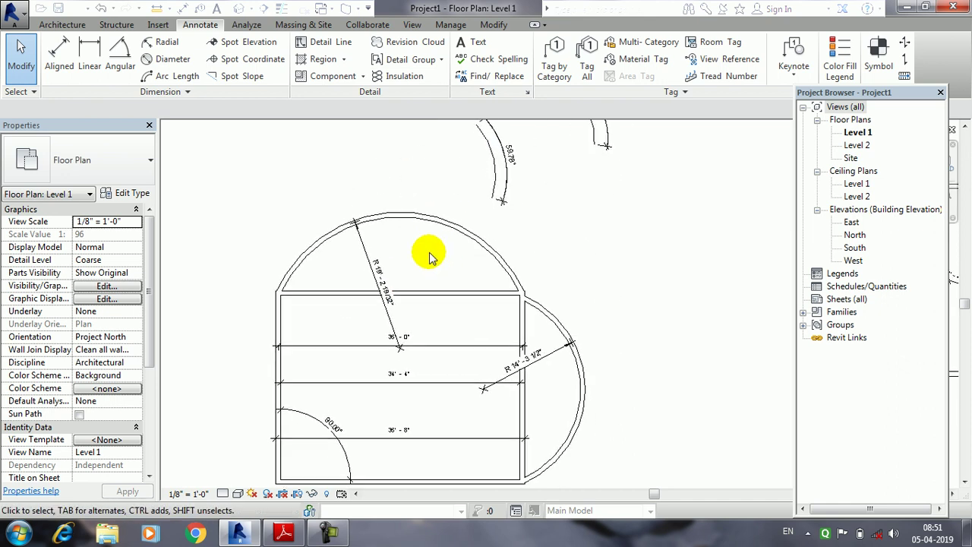
{"action": "left_click_drag", "start_coordinate": [431, 260], "coordinate": [358, 196]}
{"action": "key", "text": "Delete"}
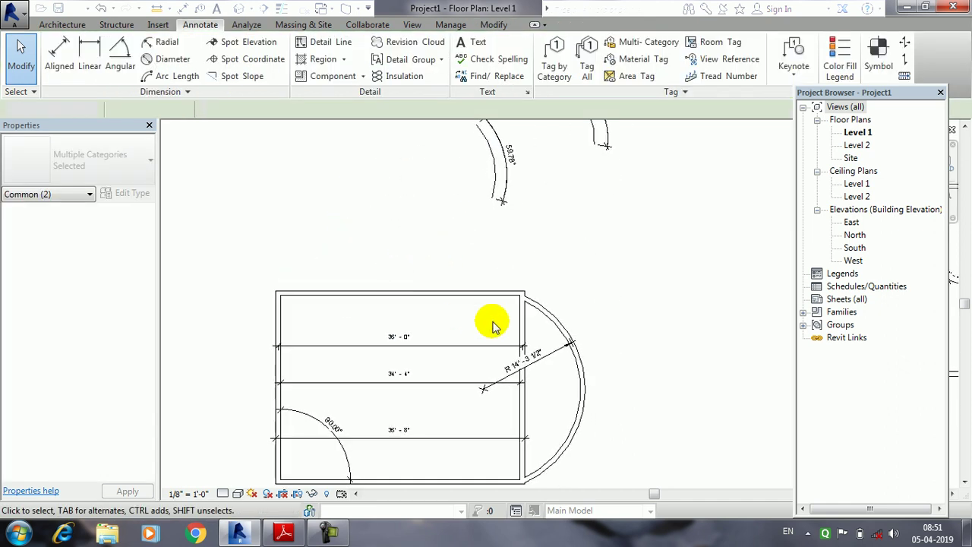
{"action": "left_click", "coordinate": [560, 332]}
{"action": "key", "text": "Delete"}
Delete the three remaining dimension strings around the rectangular room
{"action": "left_click_drag", "start_coordinate": [422, 430], "coordinate": [358, 271]}
{"action": "key", "text": "Delete"}
{"action": "middle_click_drag", "start_coordinate": [347, 347], "coordinate": [332, 309]}
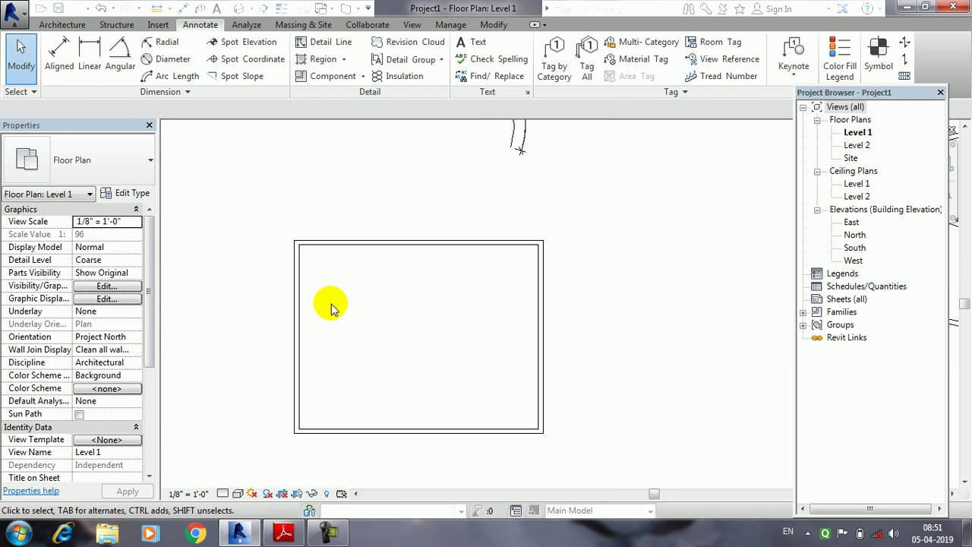
Copy the room's left wall once to the inside of the room
{"action": "left_click", "coordinate": [296, 297]}
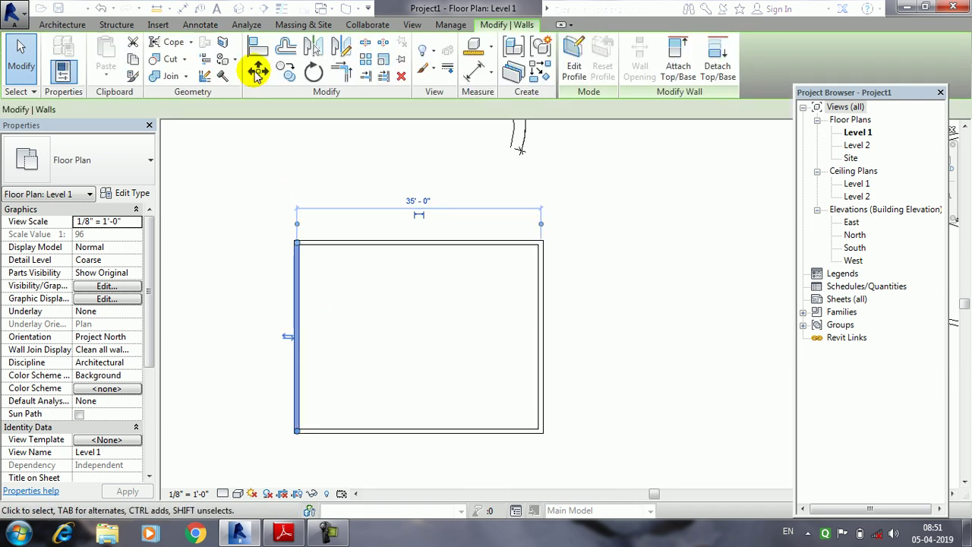
{"action": "left_click", "coordinate": [288, 70]}
{"action": "scroll", "coordinate": [296, 243], "scroll_direction": "up", "scroll_amount": 3}
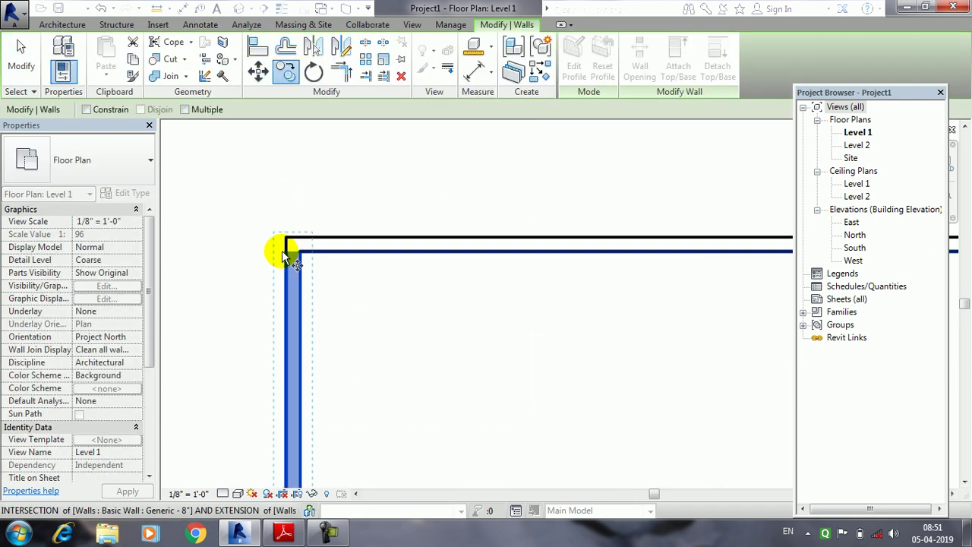
{"action": "left_click", "coordinate": [285, 252]}
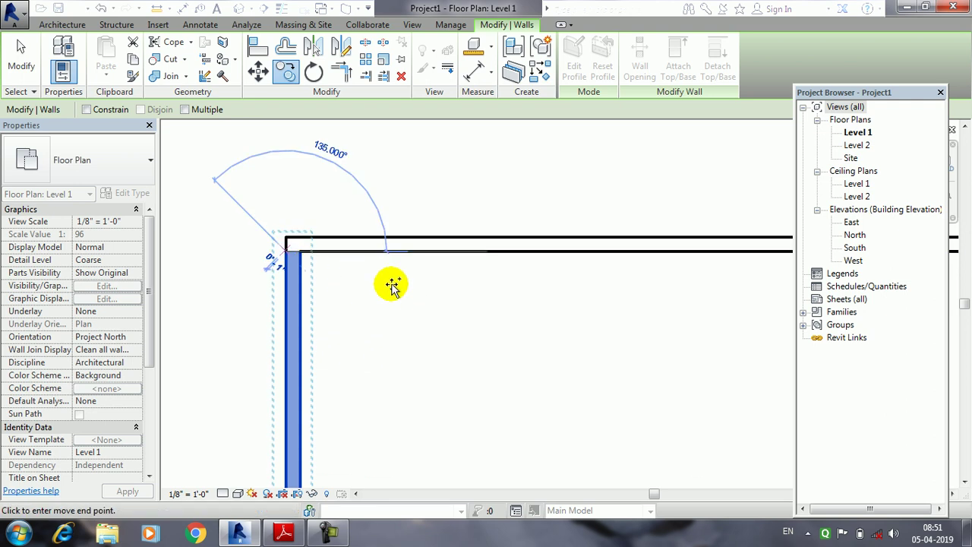
{"action": "left_click", "coordinate": [424, 255]}
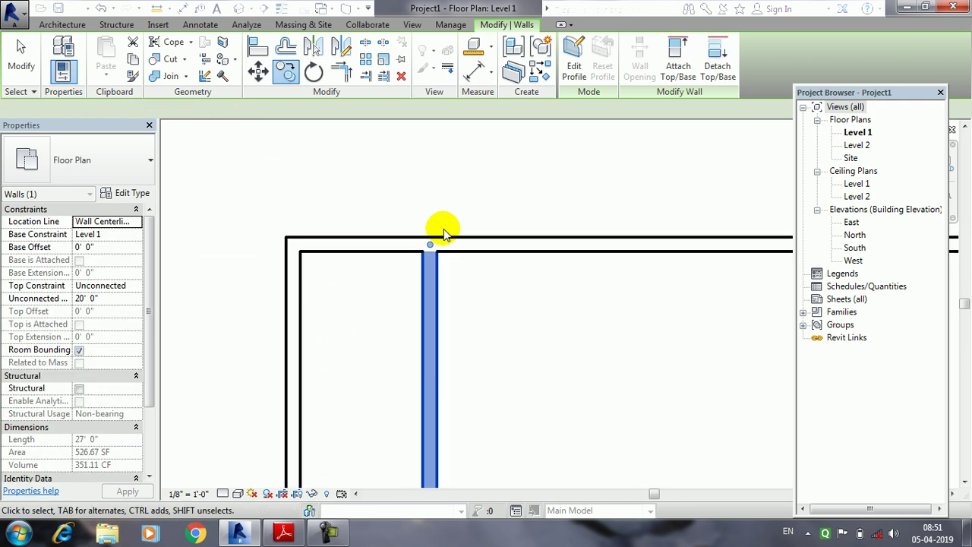
With Multiple enabled, copy the new wall twice more to the right
{"action": "key", "text": "c"}
{"action": "key", "text": "o"}
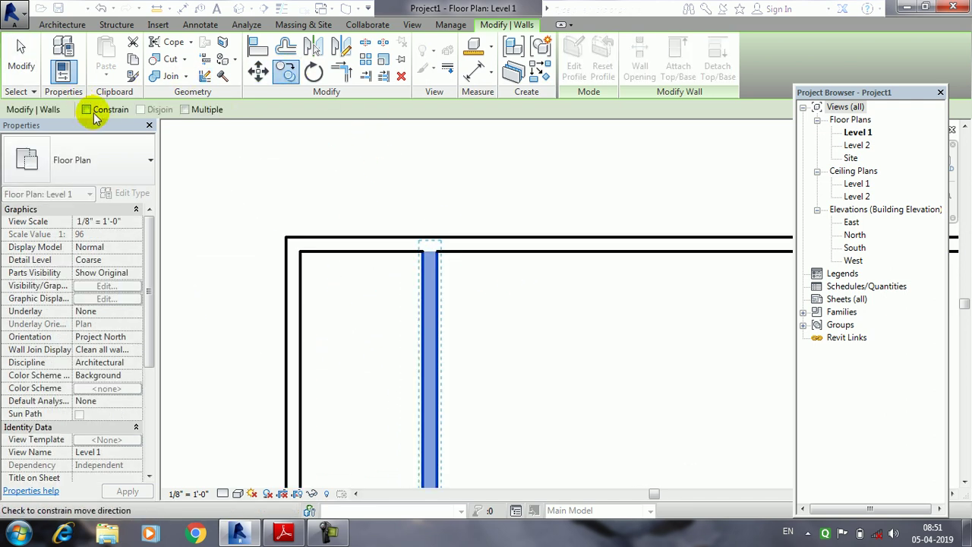
{"action": "left_click", "coordinate": [186, 112]}
{"action": "left_click", "coordinate": [429, 253]}
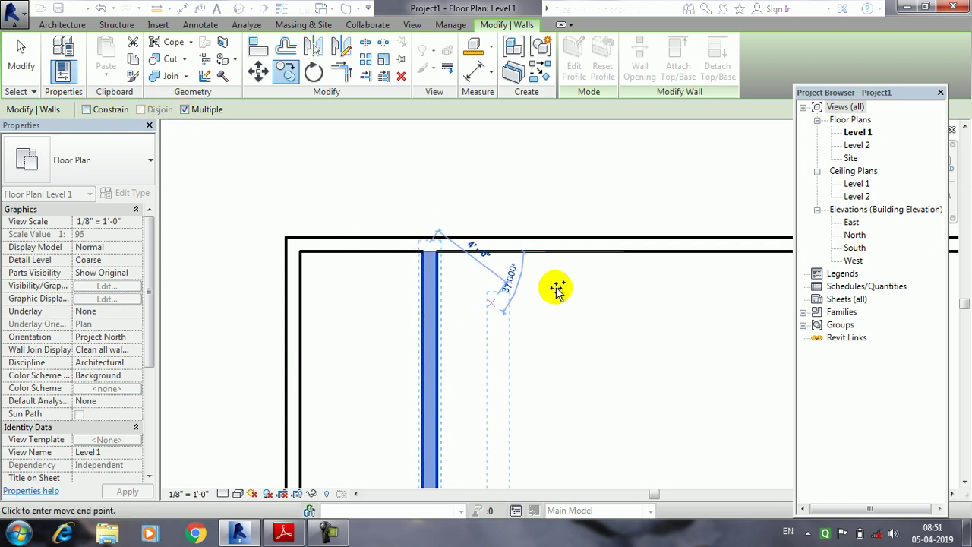
{"action": "mouse_move", "coordinate": [586, 256]}
{"action": "middle_mouse_down"}
{"action": "mouse_move", "coordinate": [261, 315]}
{"action": "mouse_move", "coordinate": [365, 311]}
{"action": "middle_mouse_up"}
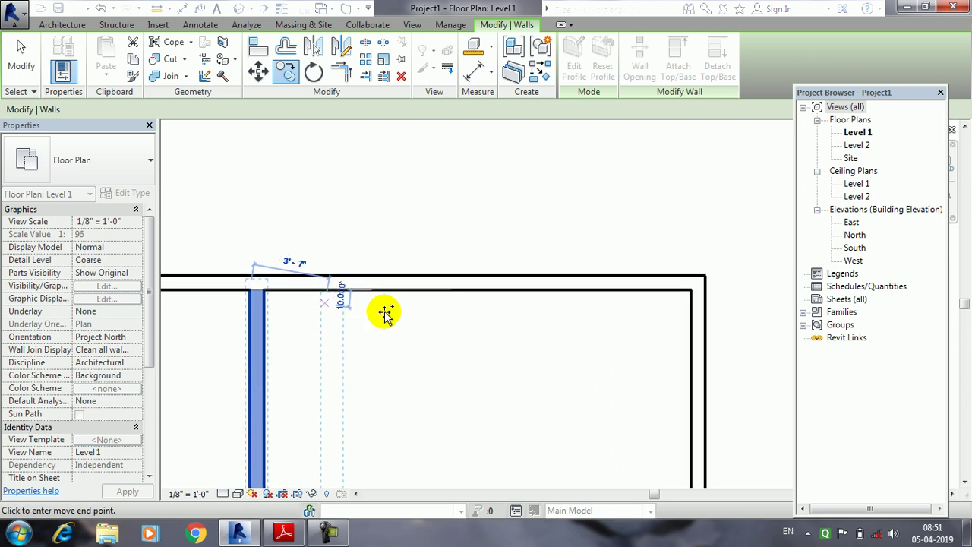
{"action": "left_click", "coordinate": [494, 328]}
{"action": "left_click", "coordinate": [569, 287]}
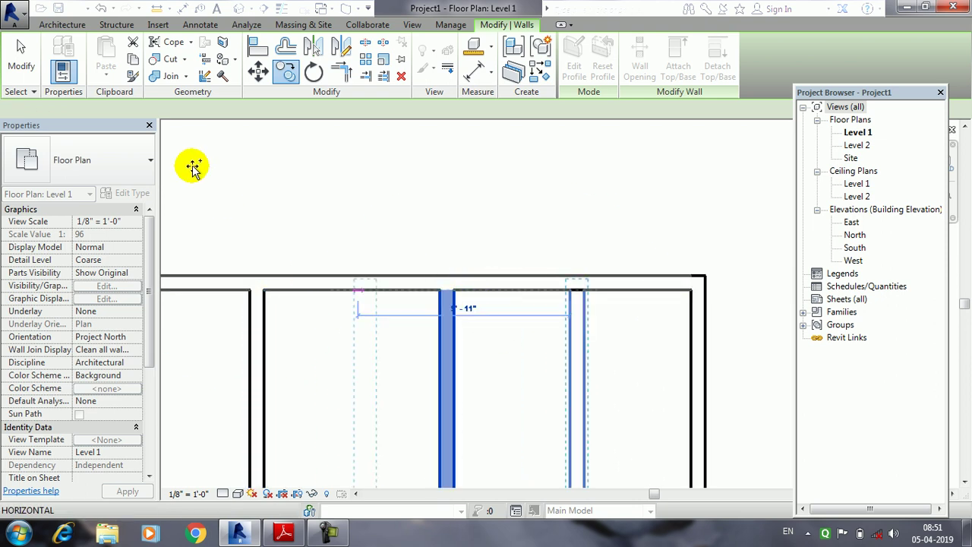
{"action": "left_click", "coordinate": [21, 57]}
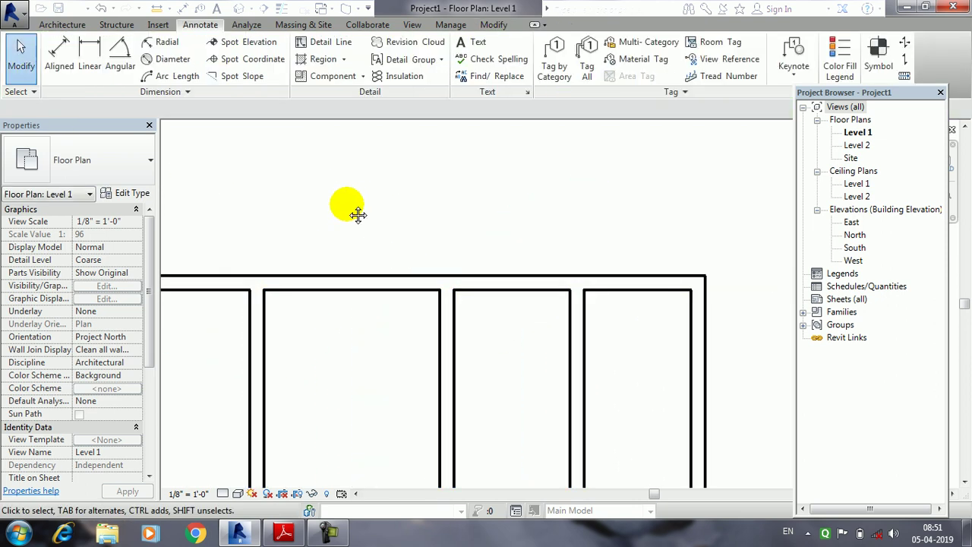
{"action": "middle_click_drag", "start_coordinate": [347, 206], "coordinate": [451, 183]}
{"action": "mouse_move", "coordinate": [338, 269]}
{"action": "middle_mouse_down"}
{"action": "mouse_move", "coordinate": [471, 256]}
{"action": "mouse_move", "coordinate": [319, 265]}
{"action": "middle_mouse_up"}
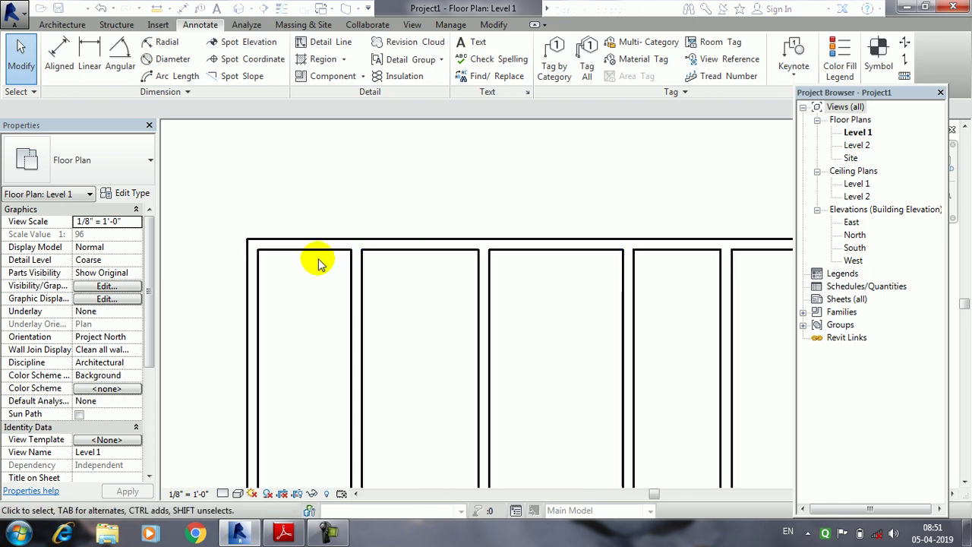
{"action": "left_click", "coordinate": [326, 534]}
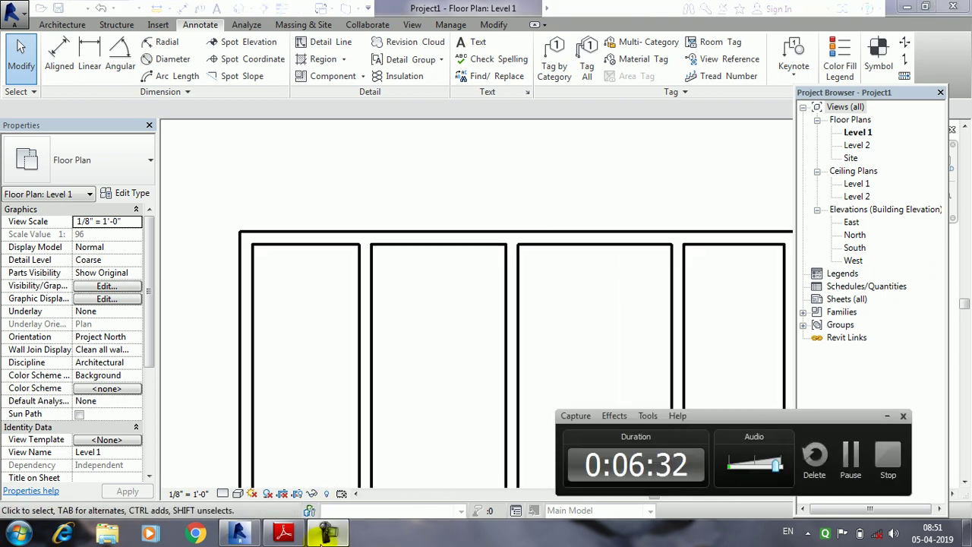
Chain an aligned dimension across the walls left to right: 5'-9", 7'-11", 8'-11", 6'-1", 5'-8"
{"action": "left_click", "coordinate": [326, 533]}
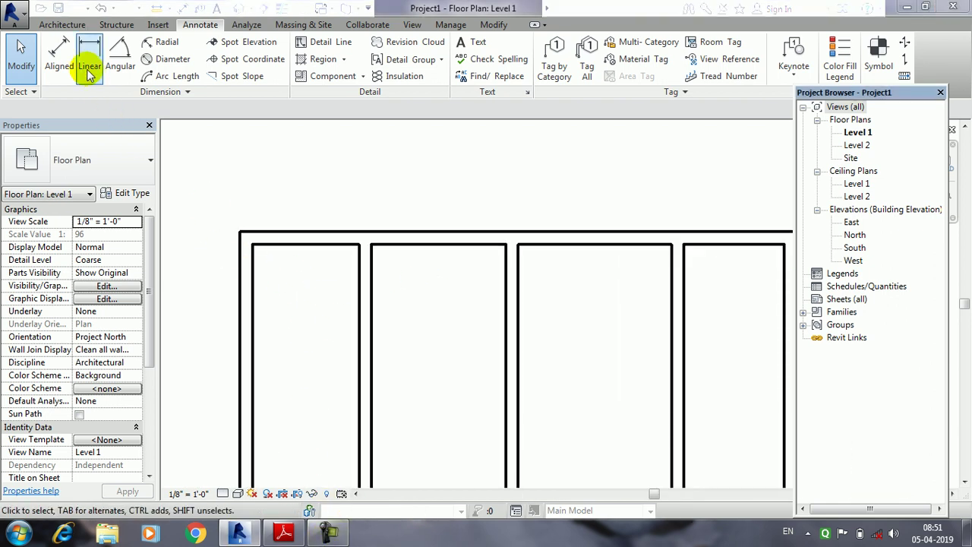
{"action": "left_click", "coordinate": [57, 57]}
{"action": "scroll", "coordinate": [256, 250], "scroll_direction": "up", "scroll_amount": 2}
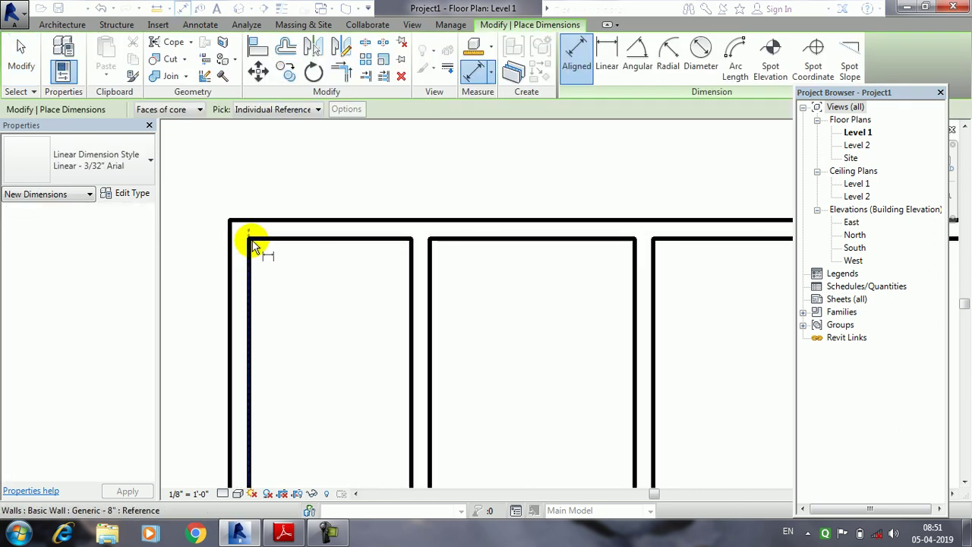
{"action": "left_click", "coordinate": [256, 249]}
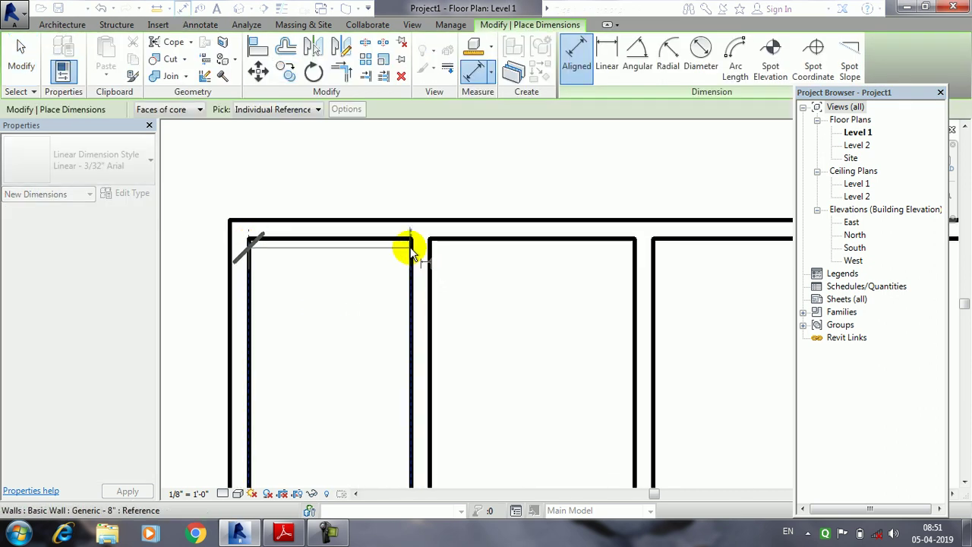
{"action": "left_click", "coordinate": [634, 245]}
{"action": "middle_click_drag", "start_coordinate": [566, 351], "coordinate": [370, 431]}
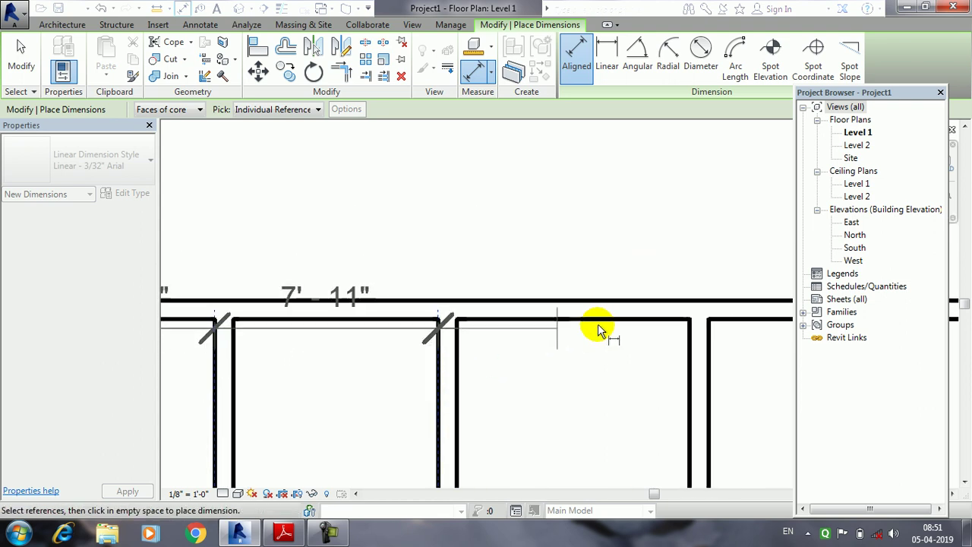
{"action": "left_click", "coordinate": [690, 328]}
{"action": "middle_click_drag", "start_coordinate": [576, 380], "coordinate": [505, 288]}
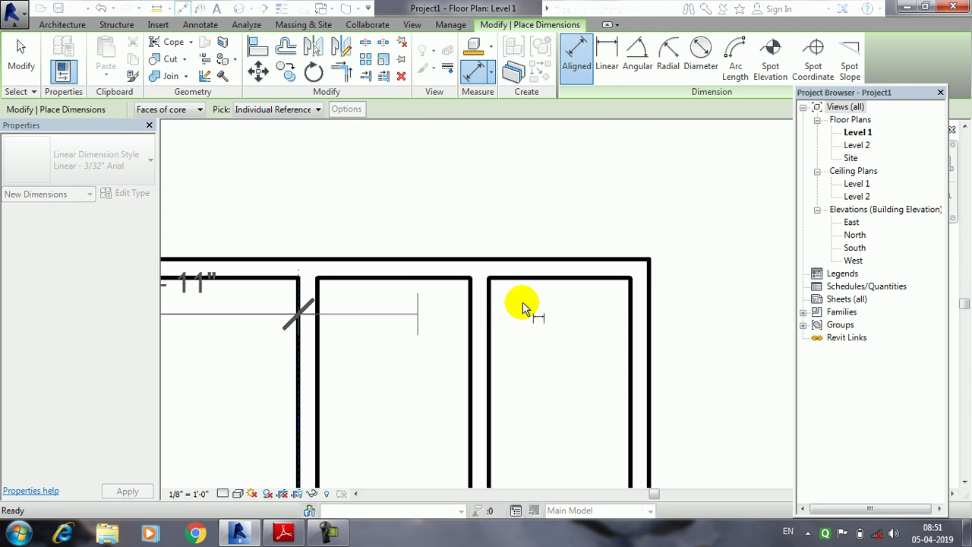
{"action": "left_click", "coordinate": [474, 286]}
{"action": "left_click", "coordinate": [633, 303]}
{"action": "middle_click_drag", "start_coordinate": [571, 238], "coordinate": [651, 273]}
{"action": "left_click", "coordinate": [651, 273]}
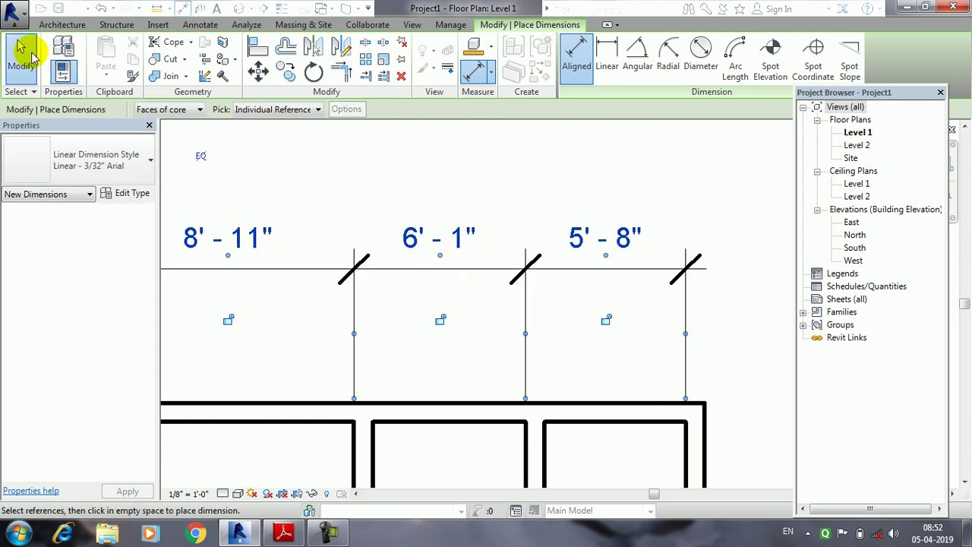
{"action": "left_click", "coordinate": [21, 47]}
{"action": "scroll", "coordinate": [419, 325], "scroll_direction": "down", "scroll_amount": 2}
{"action": "scroll", "coordinate": [418, 332], "scroll_direction": "down", "scroll_amount": 2}
{"action": "scroll", "coordinate": [372, 322], "scroll_direction": "down", "scroll_amount": 1}
{"action": "middle_click_drag", "start_coordinate": [372, 323], "coordinate": [469, 267]}
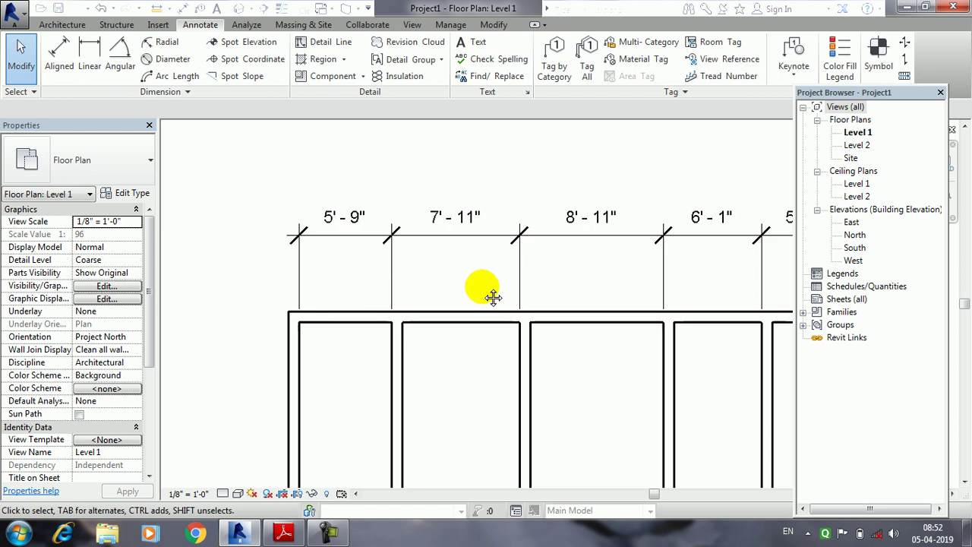
{"action": "left_click", "coordinate": [347, 251]}
{"action": "middle_click_drag", "start_coordinate": [623, 284], "coordinate": [617, 269]}
{"action": "left_click", "coordinate": [527, 245]}
{"action": "left_click", "coordinate": [469, 270]}
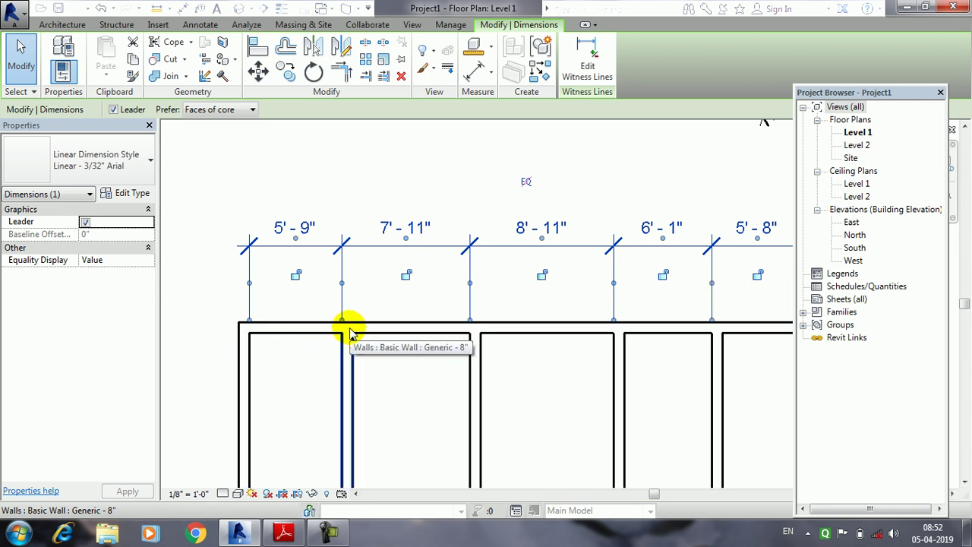
{"action": "middle_click_drag", "start_coordinate": [465, 298], "coordinate": [446, 304]}
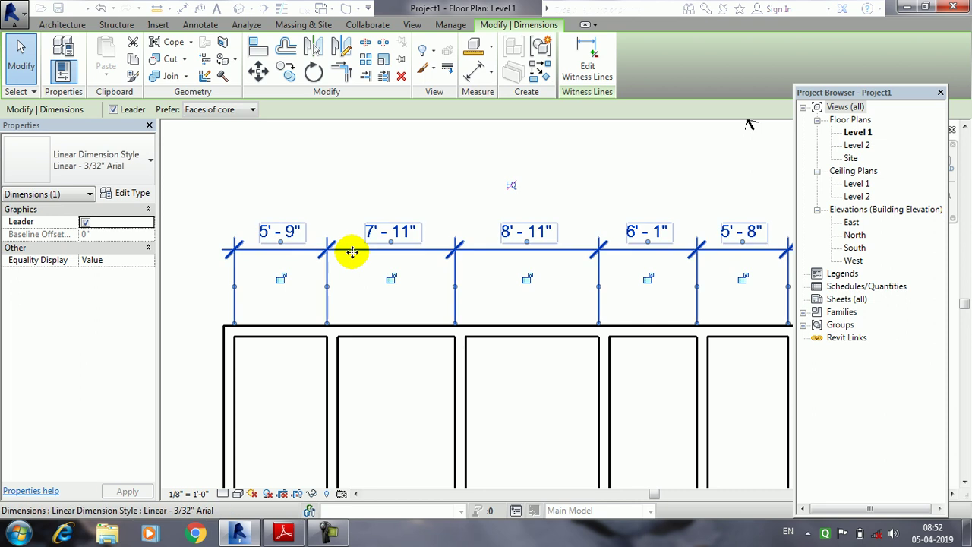
{"action": "left_click", "coordinate": [285, 232]}
{"action": "left_click", "coordinate": [527, 399]}
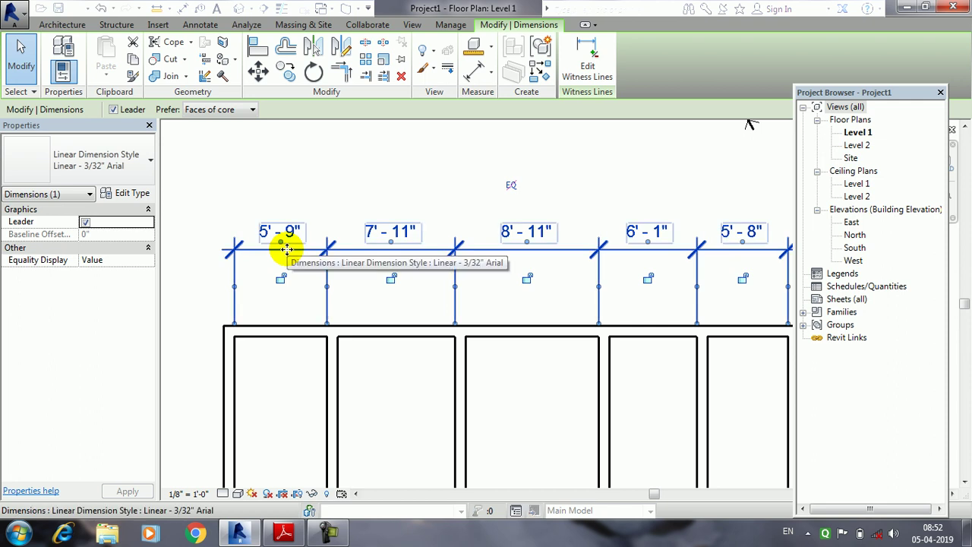
Try the Arc Length, Arc Length line-leader inline-text and Linear dimension styles on the string
{"action": "left_click", "coordinate": [119, 171]}
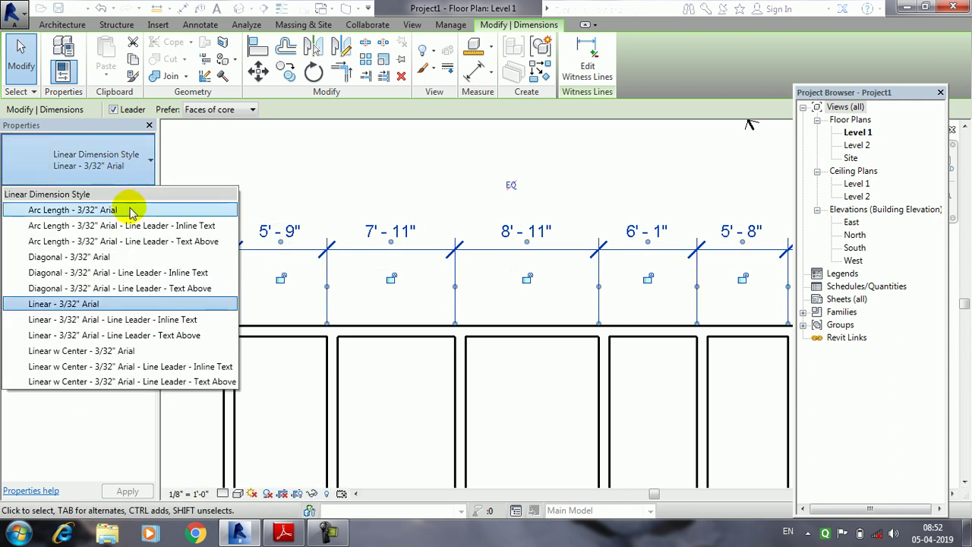
{"action": "left_click", "coordinate": [129, 210]}
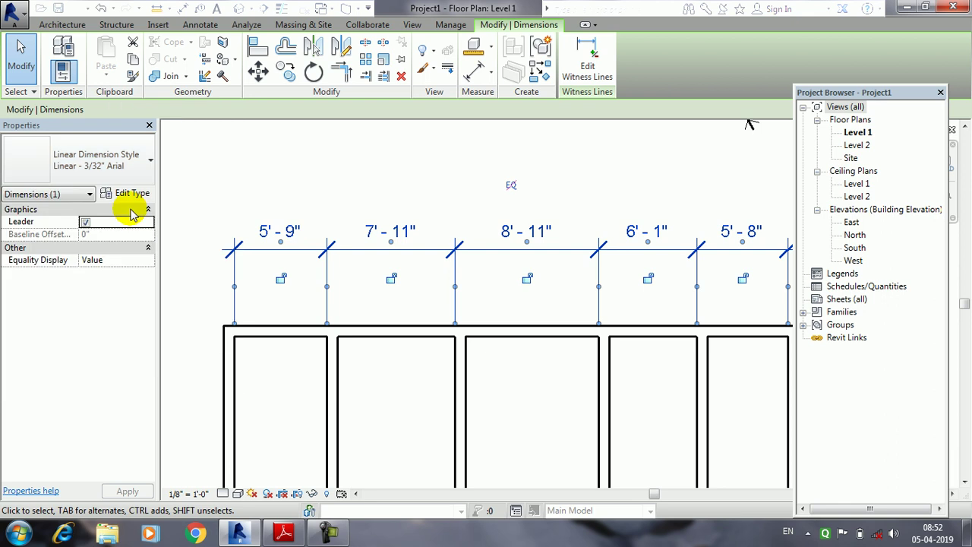
{"action": "left_click", "coordinate": [130, 162]}
{"action": "left_click", "coordinate": [129, 226]}
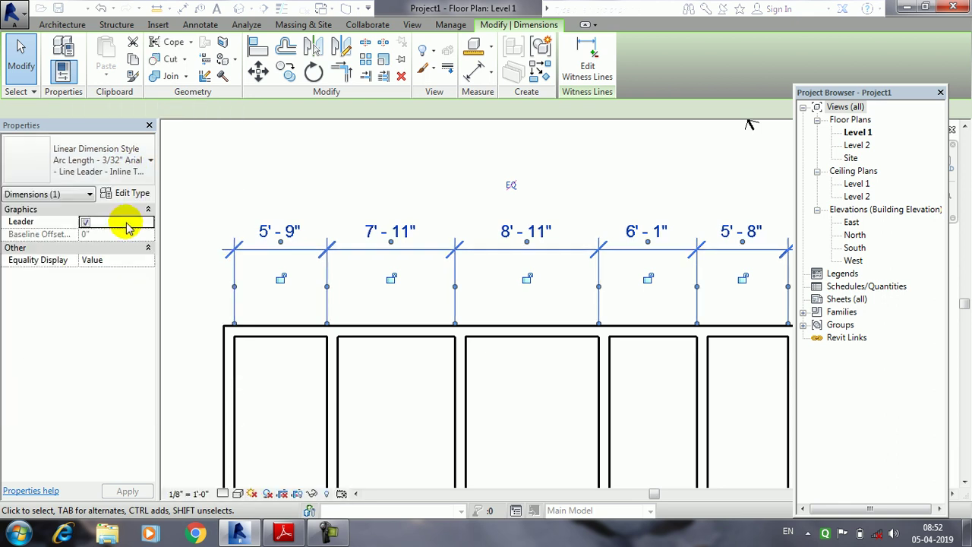
{"action": "left_click", "coordinate": [121, 171]}
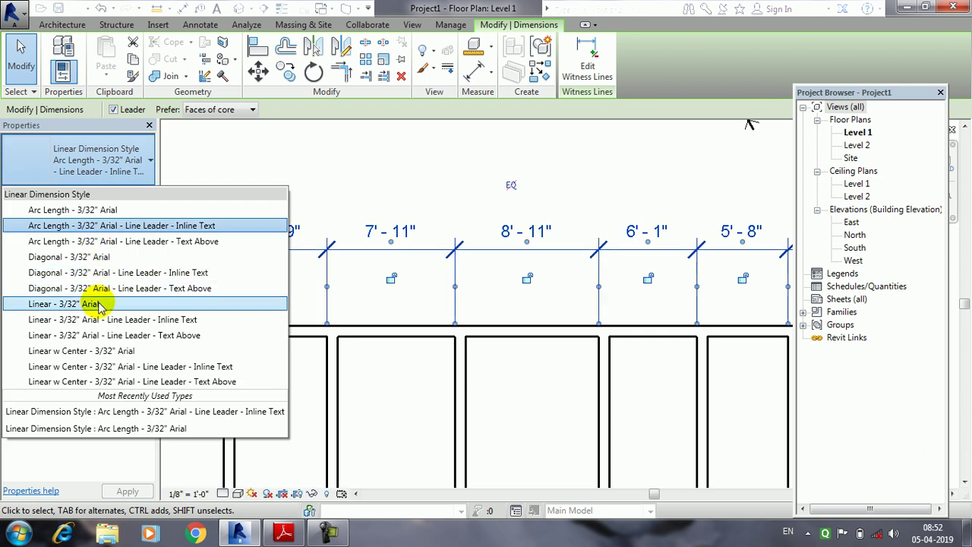
{"action": "left_click", "coordinate": [96, 304]}
Open the dimension style's type settings and cancel without changes, twice
{"action": "left_click", "coordinate": [105, 193]}
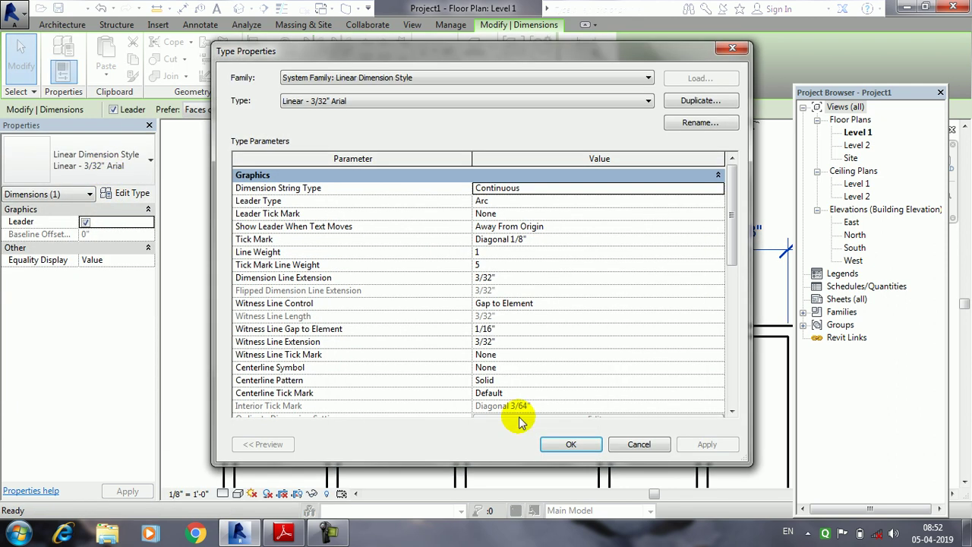
{"action": "left_click", "coordinate": [633, 434]}
{"action": "left_click", "coordinate": [142, 194]}
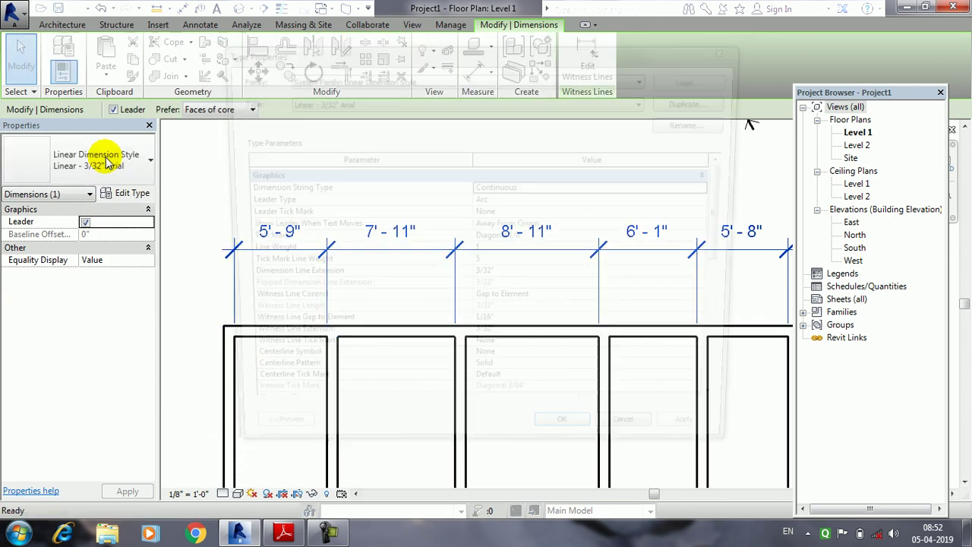
{"action": "left_click", "coordinate": [634, 441]}
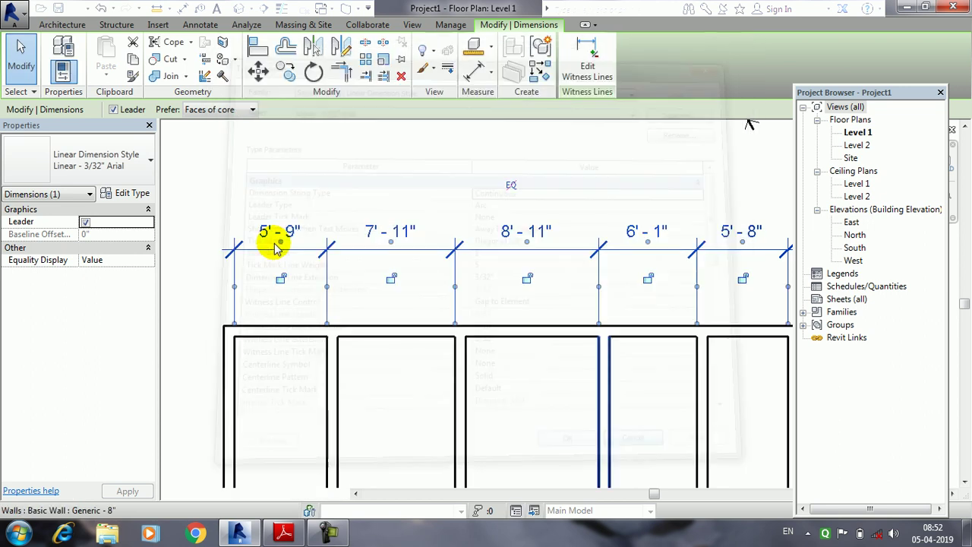
Apply the Arc Length - 3/32" Arial - Line Leader - Inline Text style to the dimension
{"action": "left_click", "coordinate": [115, 160]}
{"action": "left_click", "coordinate": [118, 429]}
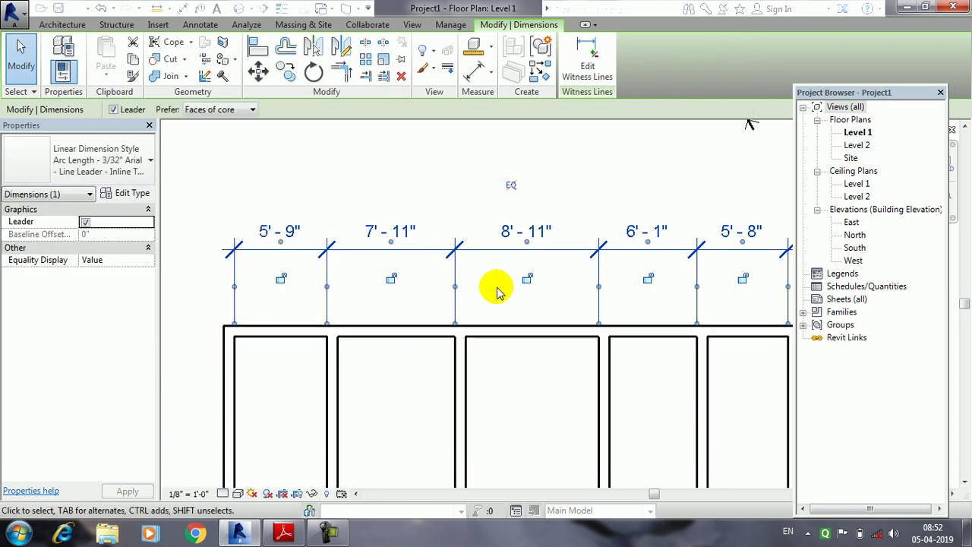
{"action": "middle_click_drag", "start_coordinate": [495, 289], "coordinate": [419, 354]}
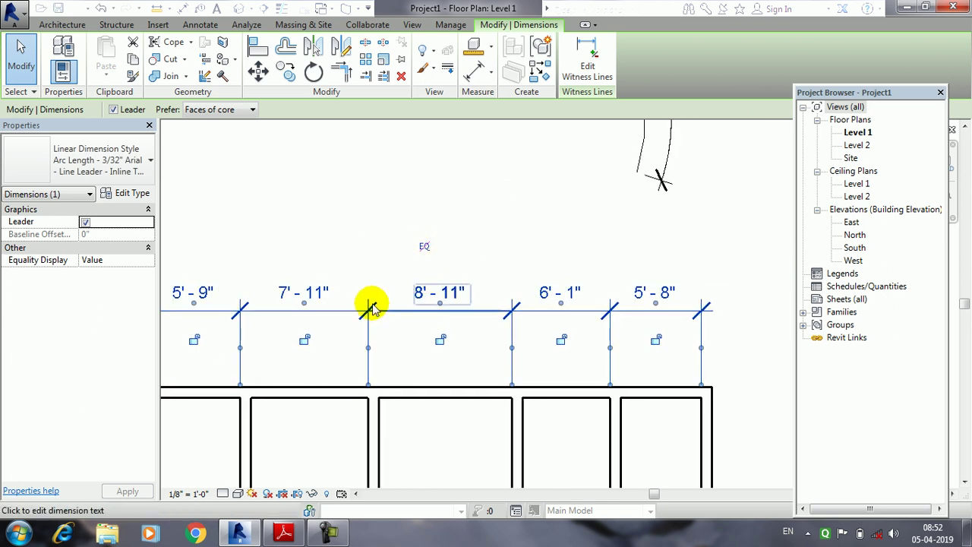
{"action": "middle_click_drag", "start_coordinate": [387, 297], "coordinate": [479, 270]}
Switch the string to Linear w Center - 3/32" Arial - Line Leader and set its string type to Baseline
{"action": "left_click", "coordinate": [112, 171]}
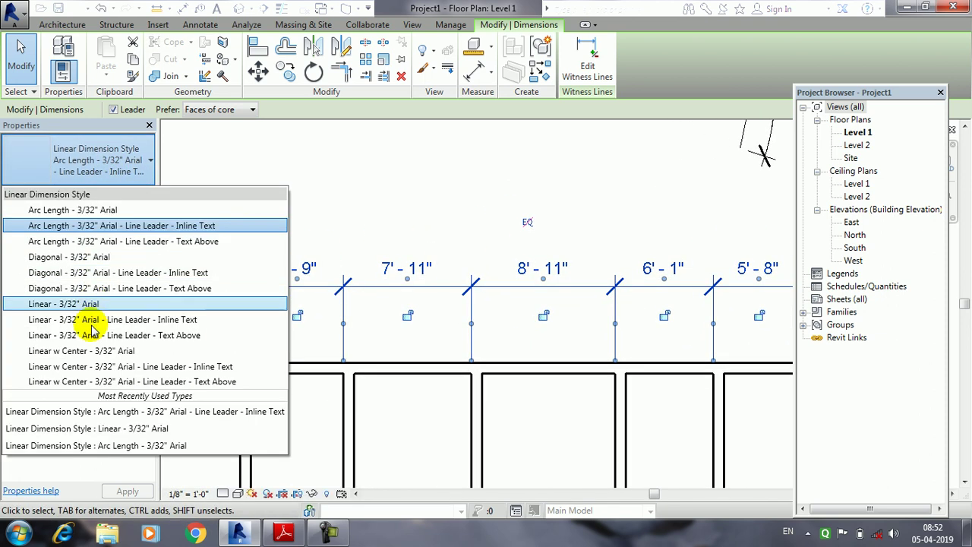
{"action": "left_click", "coordinate": [99, 357]}
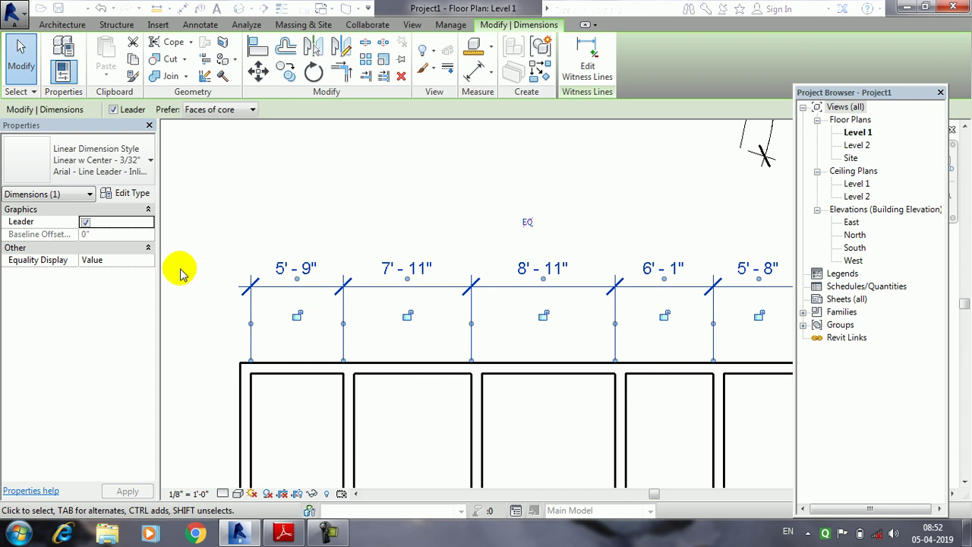
{"action": "left_click", "coordinate": [131, 197]}
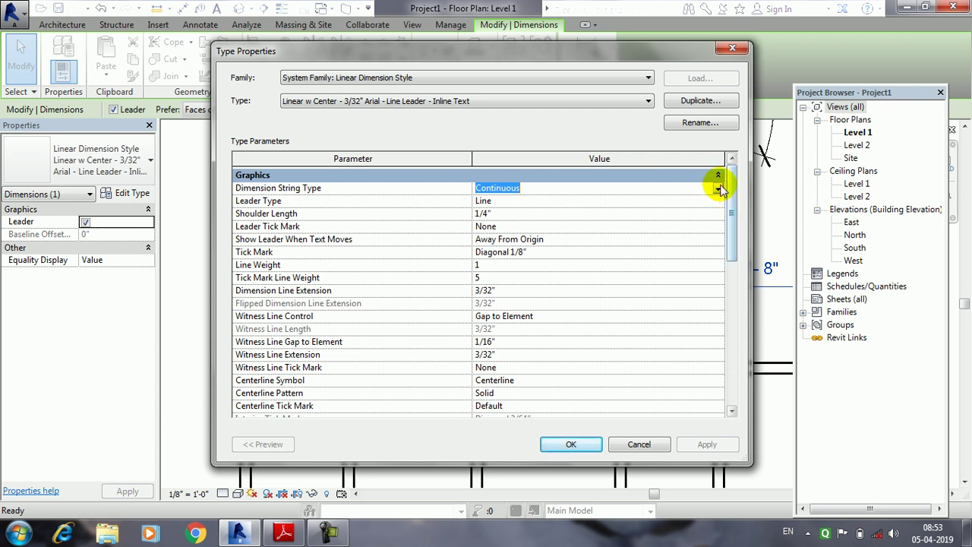
{"action": "left_click", "coordinate": [718, 189]}
{"action": "left_click", "coordinate": [488, 204]}
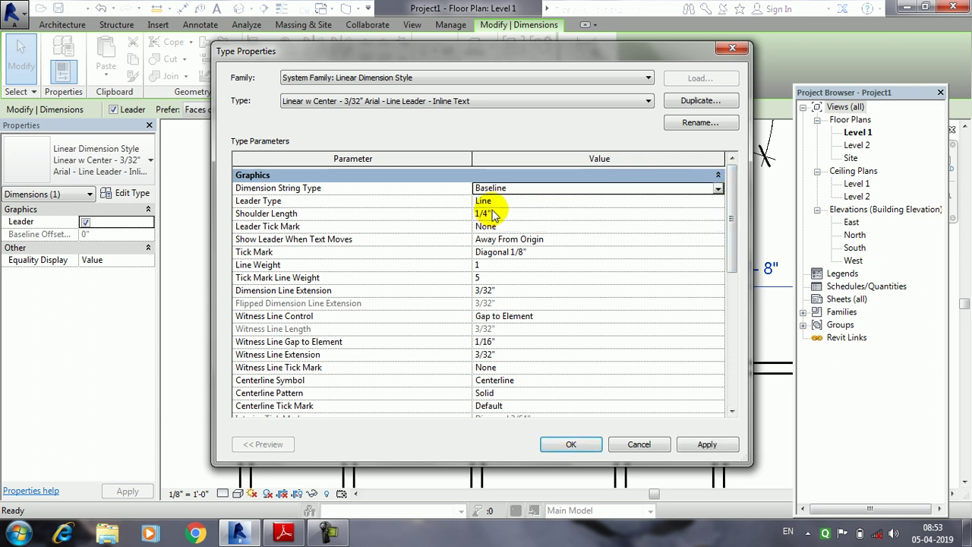
{"action": "left_click", "coordinate": [709, 444]}
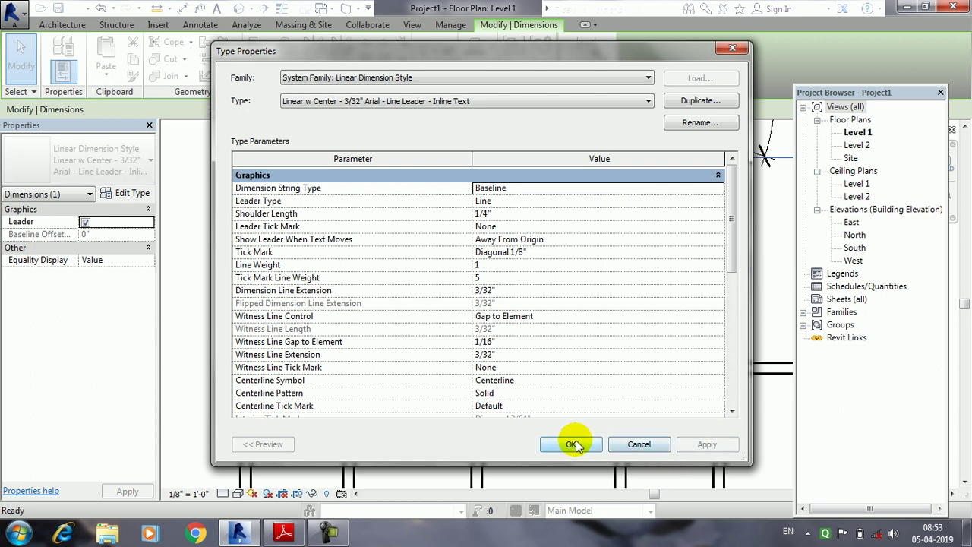
{"action": "left_click", "coordinate": [574, 444]}
{"action": "scroll", "coordinate": [479, 370], "scroll_direction": "down", "scroll_amount": 1}
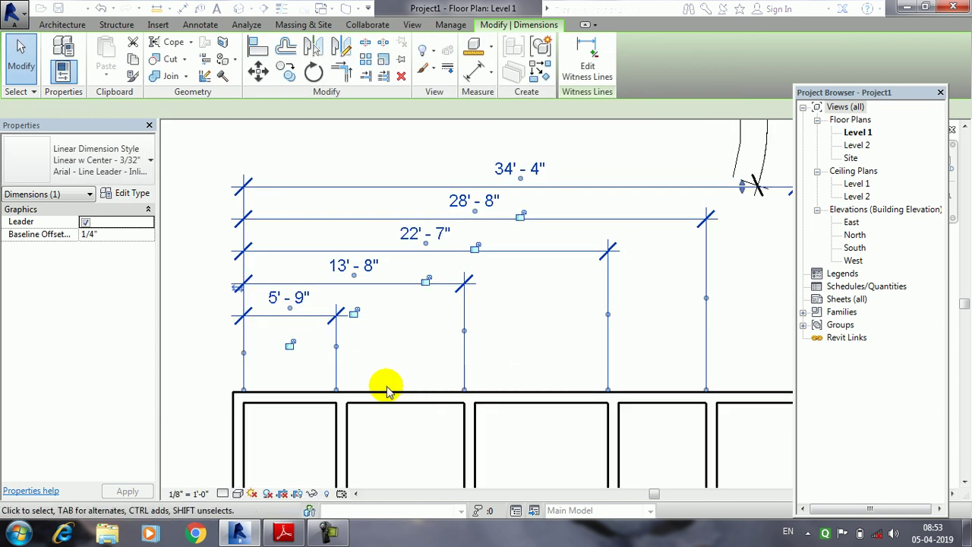
{"action": "scroll", "coordinate": [364, 389], "scroll_direction": "down", "scroll_amount": 1}
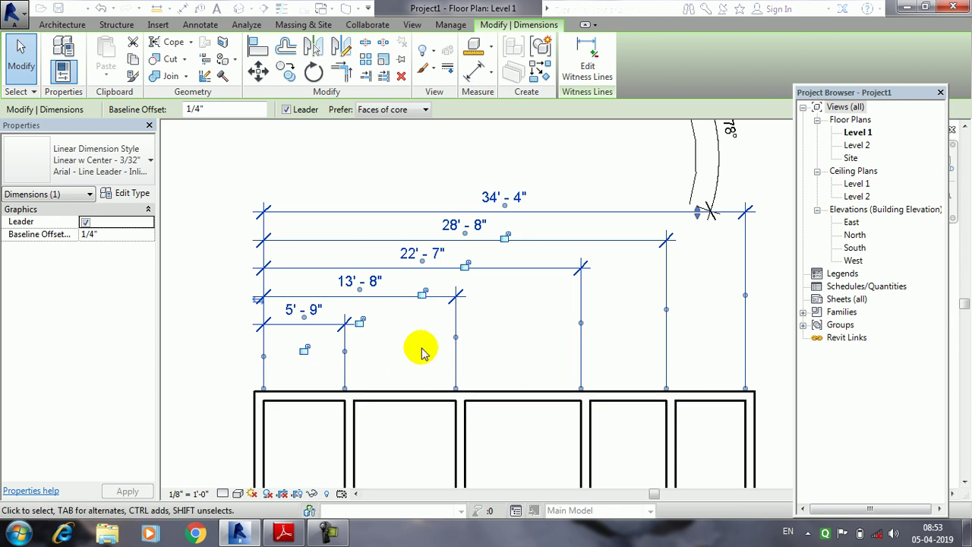
{"action": "middle_click_drag", "start_coordinate": [579, 376], "coordinate": [569, 373]}
{"action": "scroll", "coordinate": [525, 365], "scroll_direction": "down", "scroll_amount": 1}
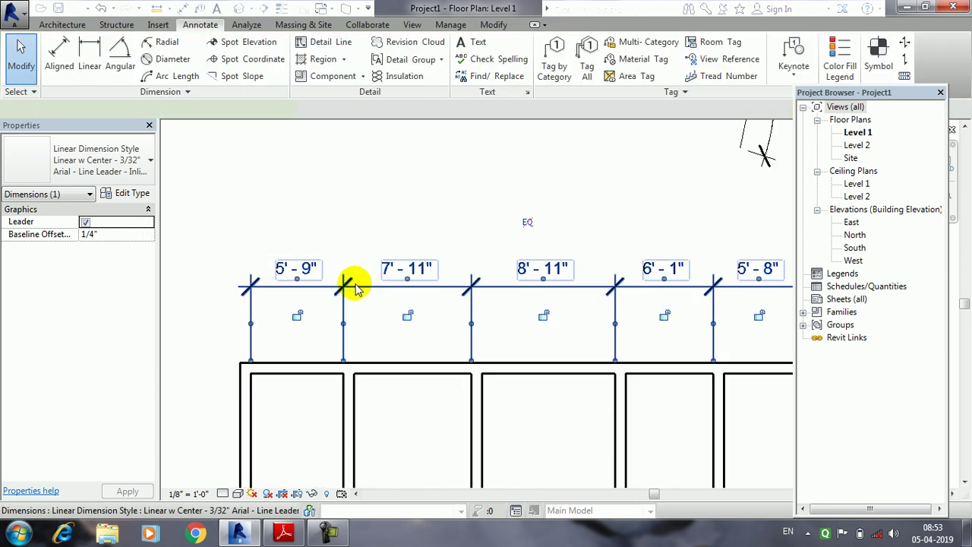
Place the dimension string above the wall and duplicate its type as 'my dim'
{"action": "left_click", "coordinate": [354, 287]}
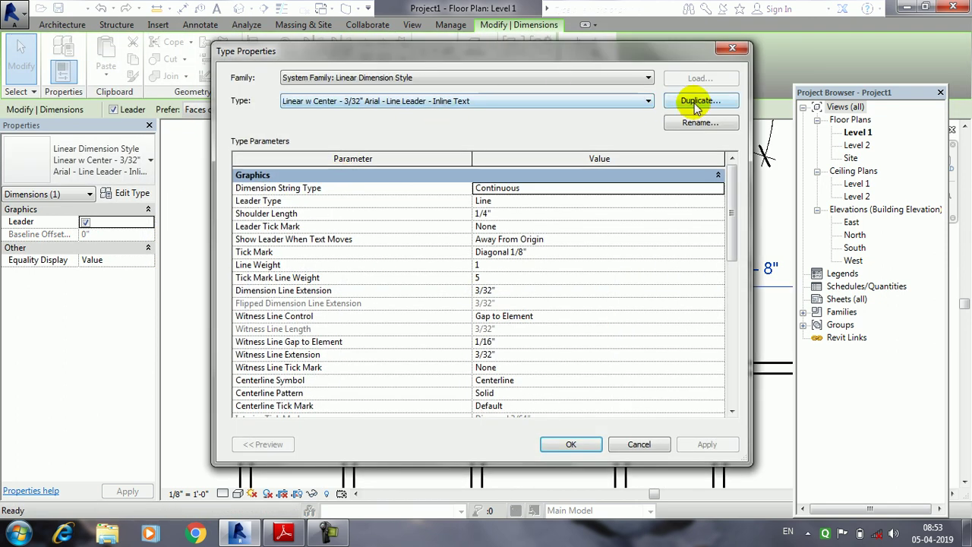
{"action": "left_click", "coordinate": [697, 102]}
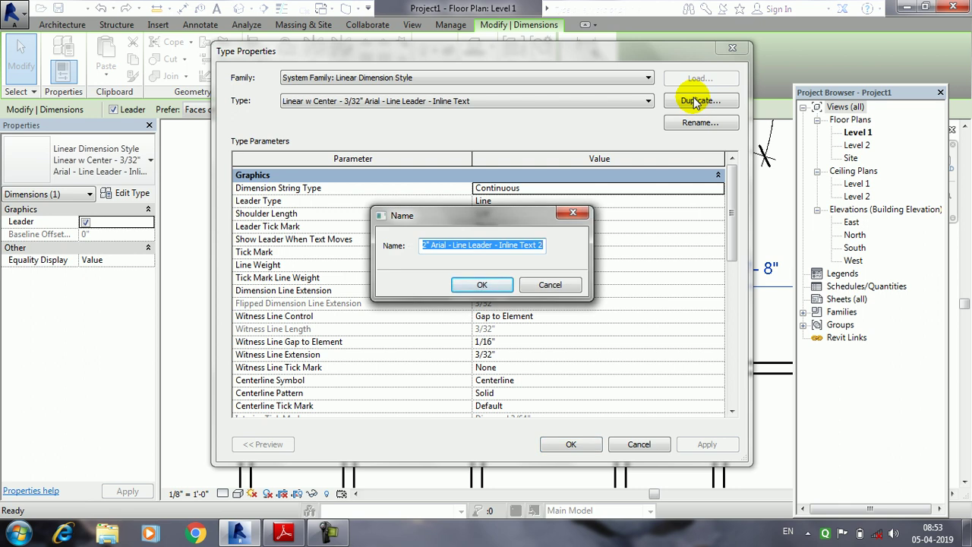
{"action": "type", "text": "my dm"}
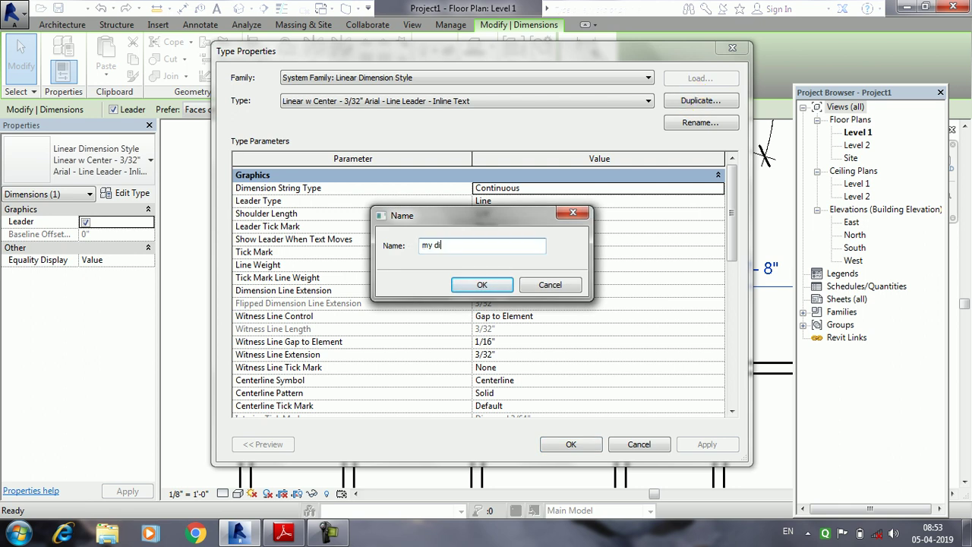
{"action": "left_click", "coordinate": [500, 279]}
Set my dim's Dimension String Type to Baseline, stacking 5'-9" through 34'-4"
{"action": "left_click", "coordinate": [579, 189]}
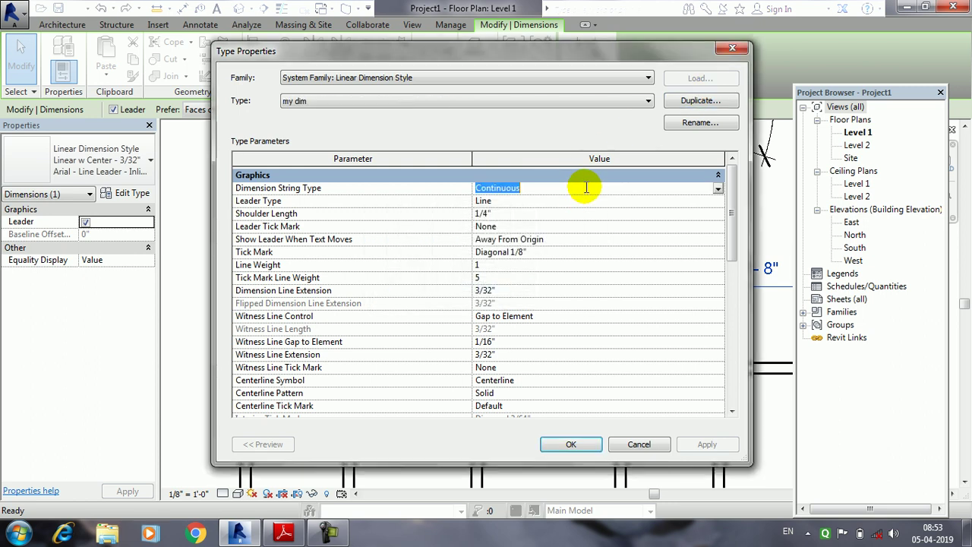
{"action": "left_click", "coordinate": [719, 189]}
{"action": "left_click", "coordinate": [528, 201]}
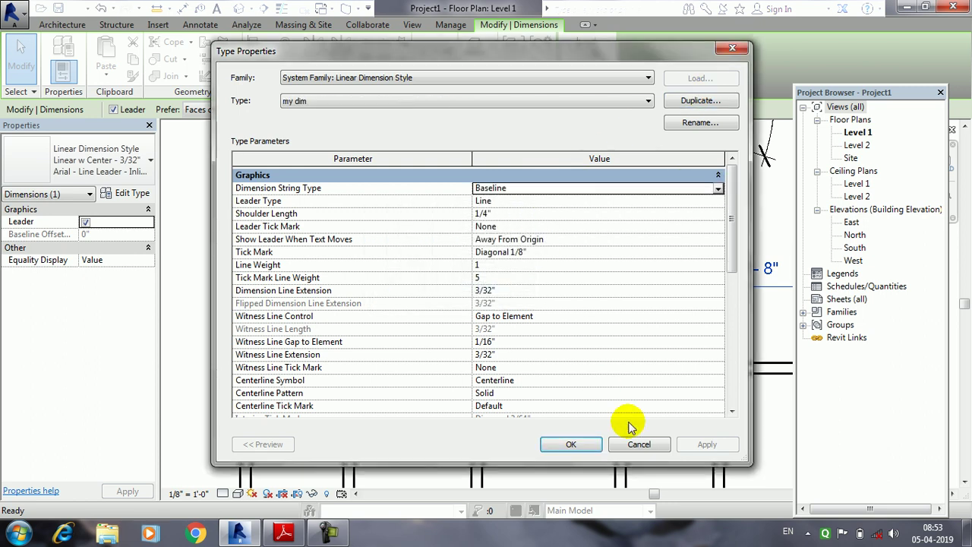
{"action": "left_click", "coordinate": [585, 445]}
{"action": "middle_click_drag", "start_coordinate": [582, 369], "coordinate": [537, 408]}
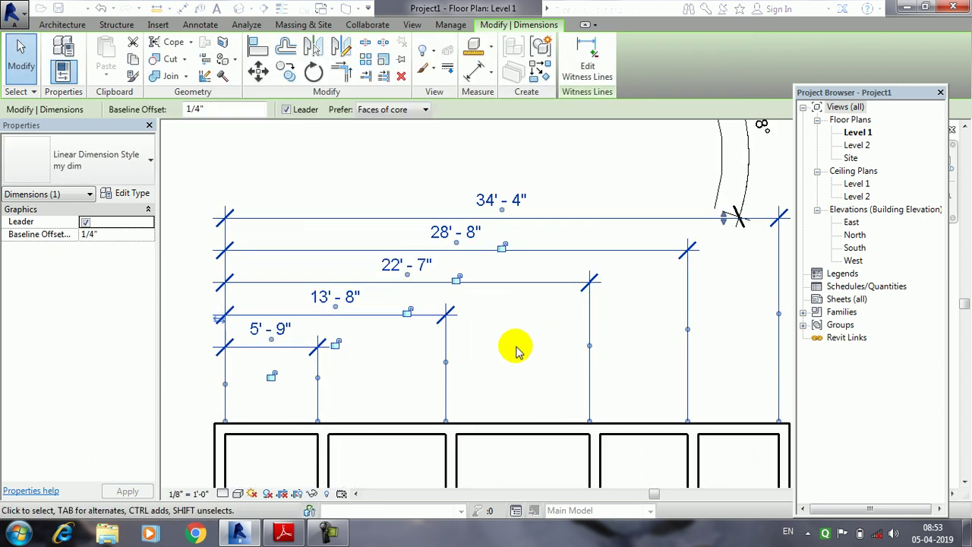
Reopen my dim type properties and adjust leader type, shoulder length and line weight
{"action": "left_click", "coordinate": [132, 193]}
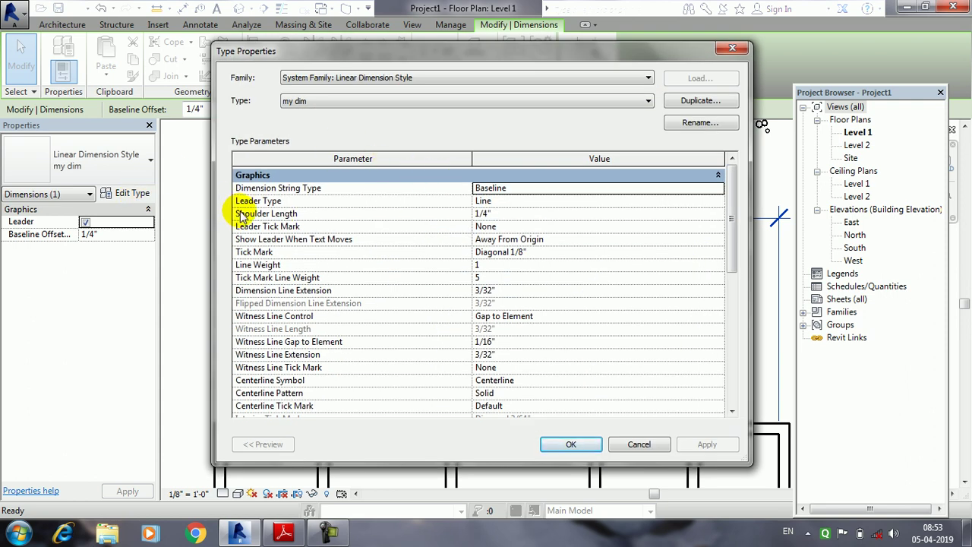
{"action": "left_click", "coordinate": [510, 199]}
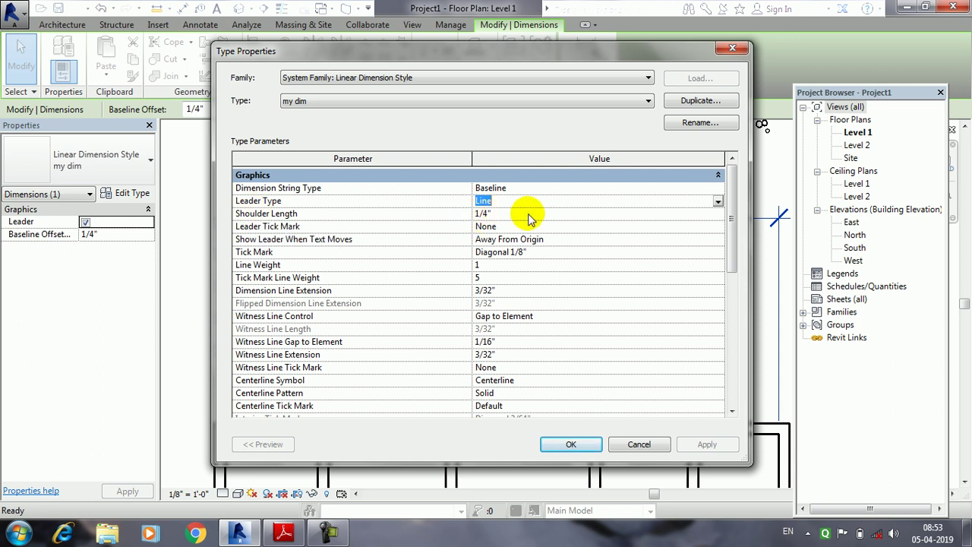
{"action": "left_click", "coordinate": [539, 213]}
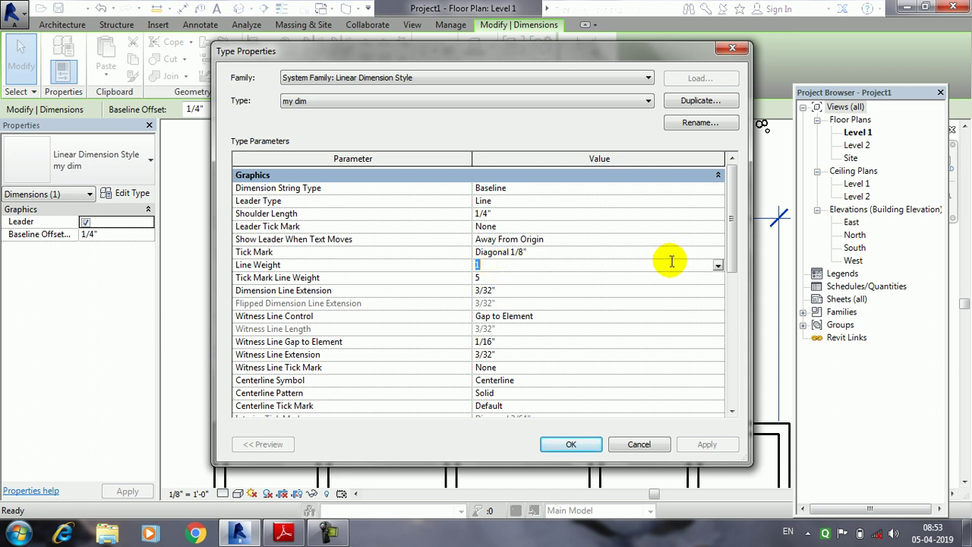
{"action": "left_click", "coordinate": [718, 266]}
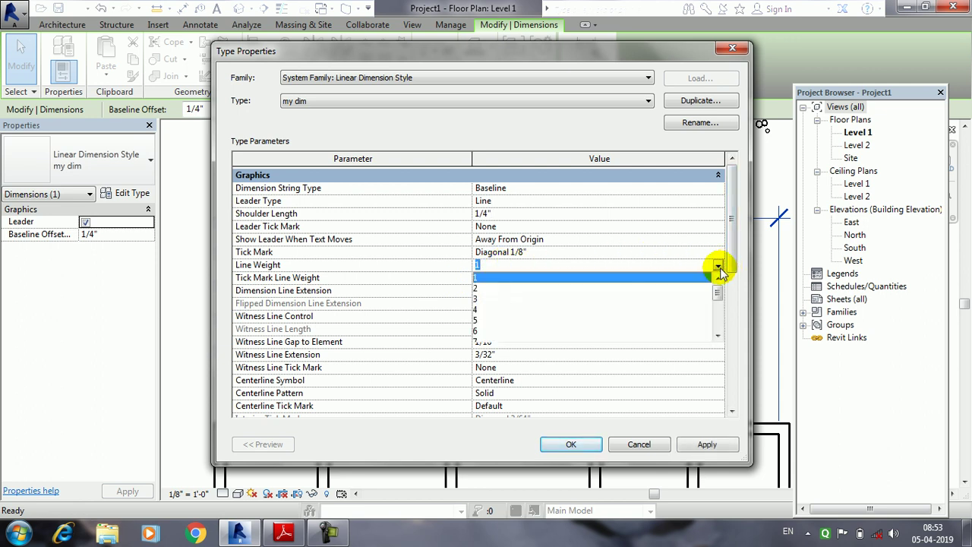
{"action": "left_click", "coordinate": [714, 275]}
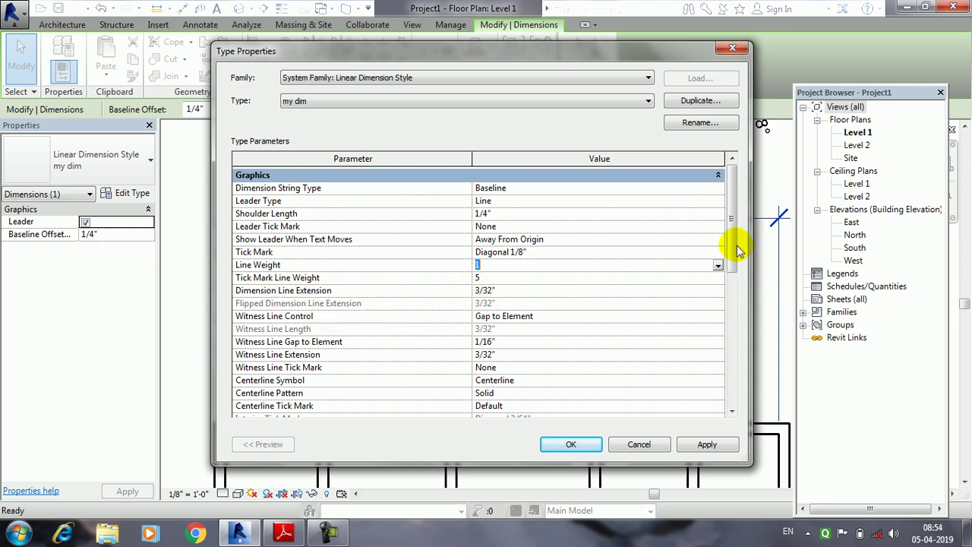
{"action": "left_click_drag", "start_coordinate": [733, 245], "coordinate": [744, 293]}
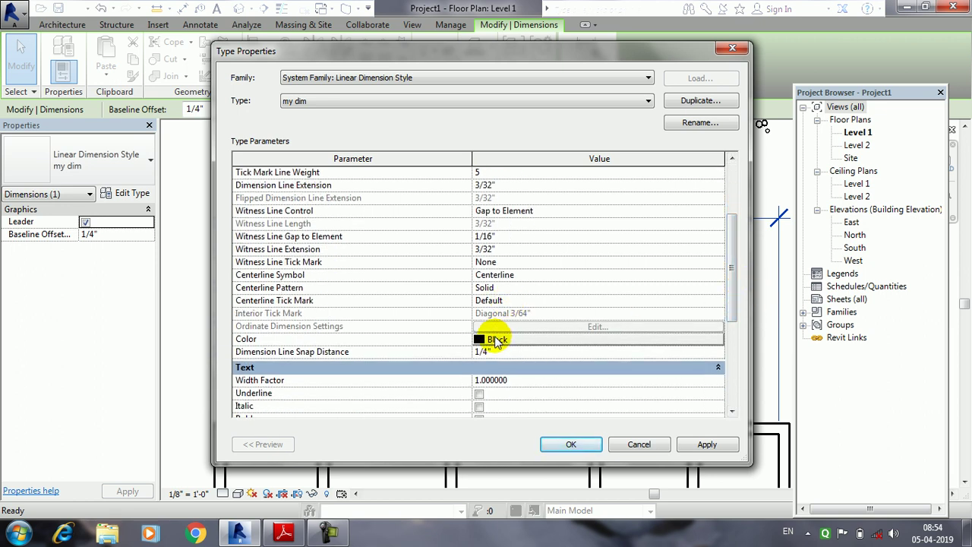
{"action": "mouse_move", "coordinate": [727, 221]}
{"action": "left_mouse_down"}
{"action": "mouse_move", "coordinate": [736, 239]}
{"action": "mouse_move", "coordinate": [699, 263]}
{"action": "left_mouse_up"}
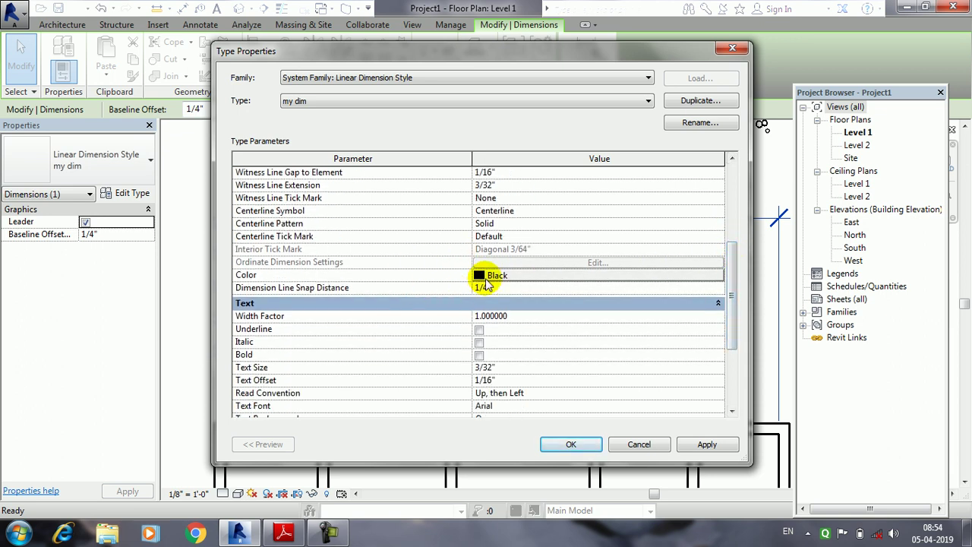
Set the dimension colour to Red and turn on Underline, Italic and Bold text
{"action": "left_click", "coordinate": [480, 276]}
{"action": "left_click", "coordinate": [352, 270]}
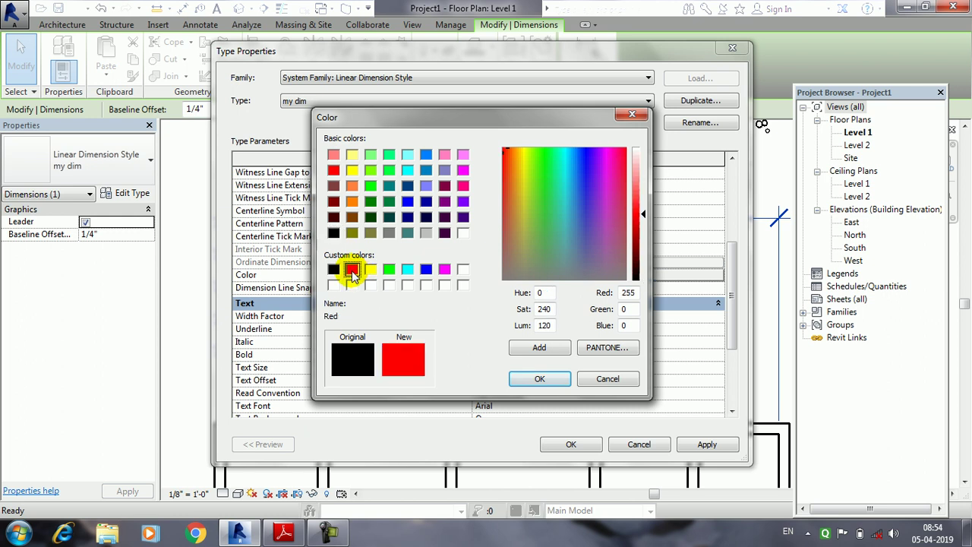
{"action": "left_click", "coordinate": [540, 377]}
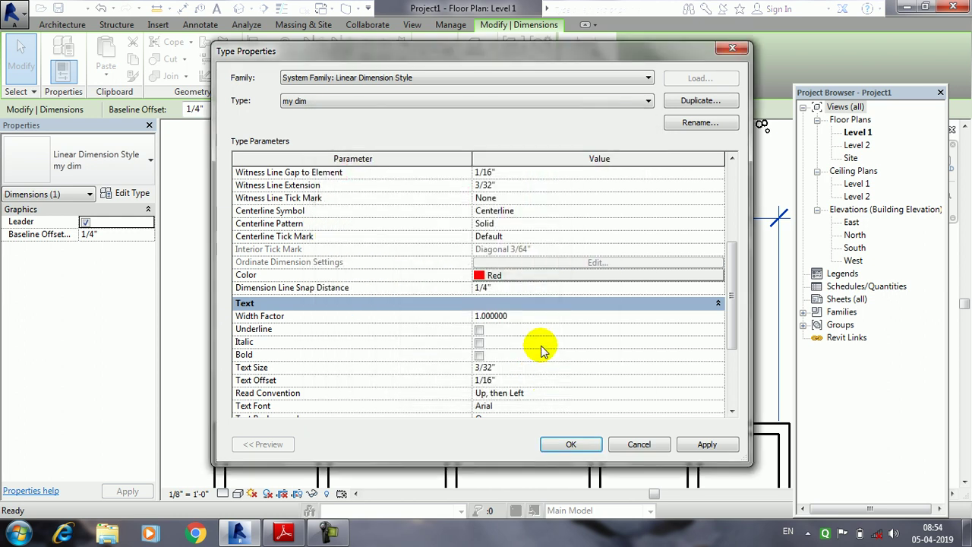
{"action": "left_click", "coordinate": [498, 318]}
{"action": "left_click", "coordinate": [480, 333]}
{"action": "left_click", "coordinate": [480, 343]}
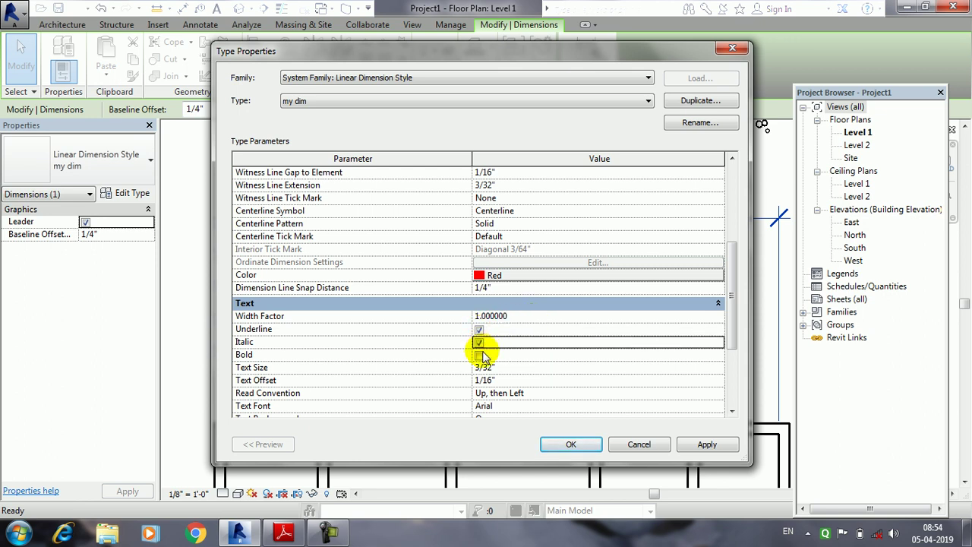
{"action": "left_click", "coordinate": [479, 356]}
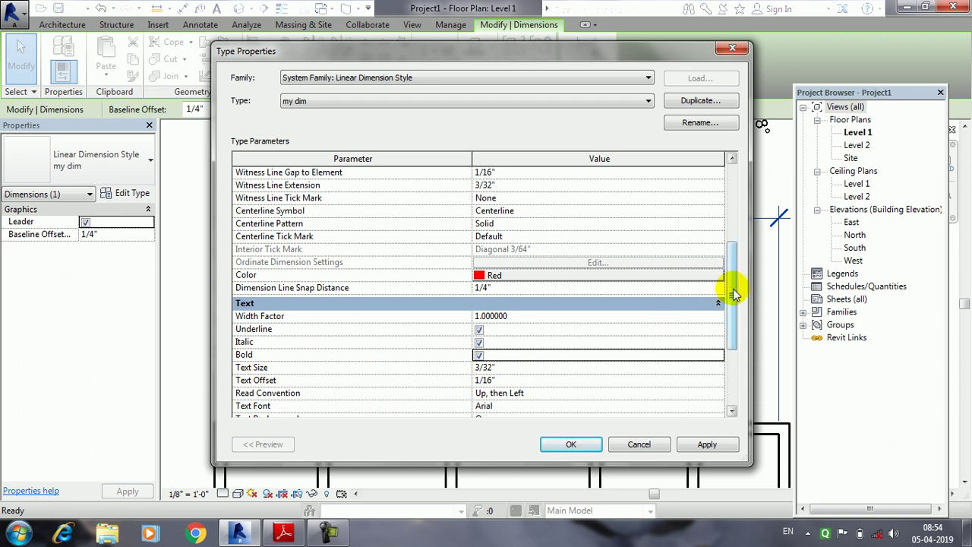
{"action": "left_click_drag", "start_coordinate": [735, 295], "coordinate": [732, 332]}
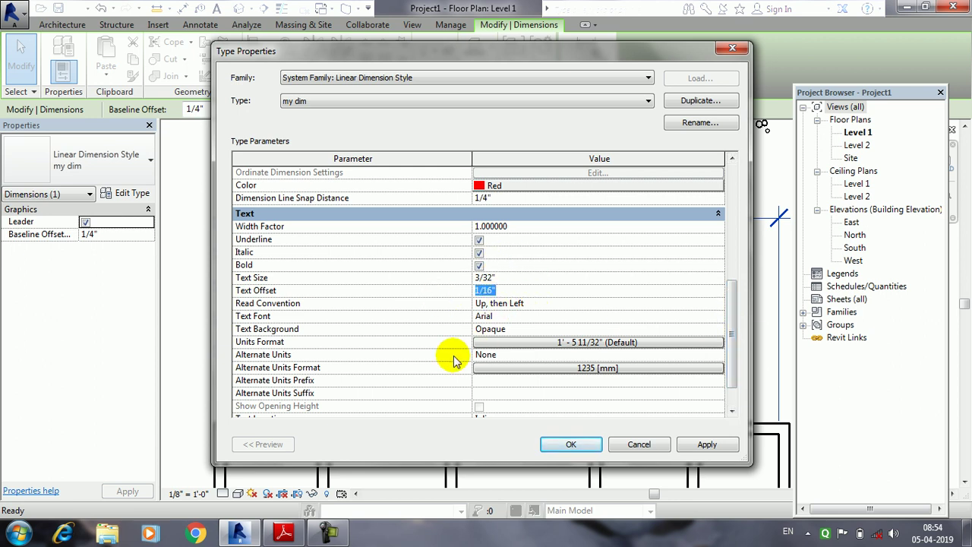
Give my dim its own Meters units format so the stack reads 2, 4, 7, 9, 10
{"action": "left_click", "coordinate": [583, 344]}
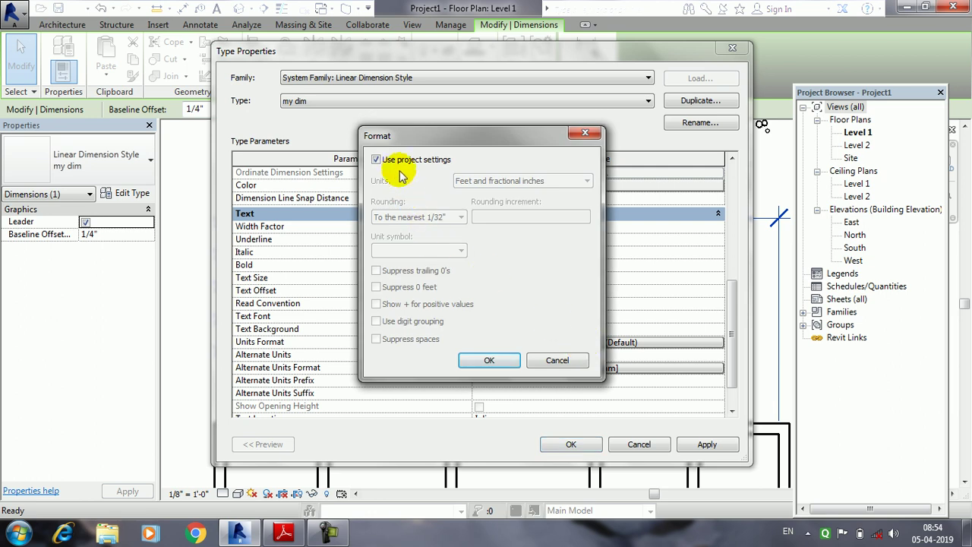
{"action": "left_click", "coordinate": [376, 160]}
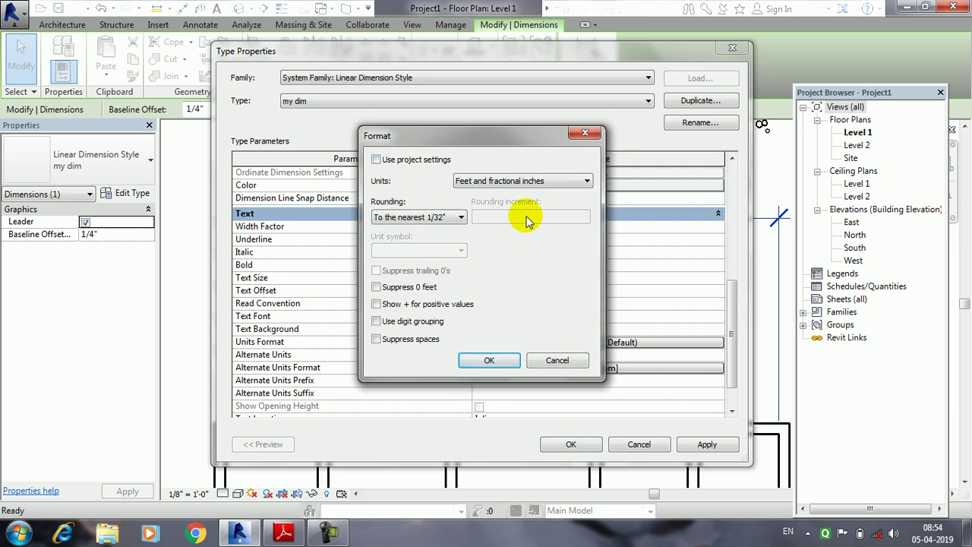
{"action": "left_click", "coordinate": [549, 182]}
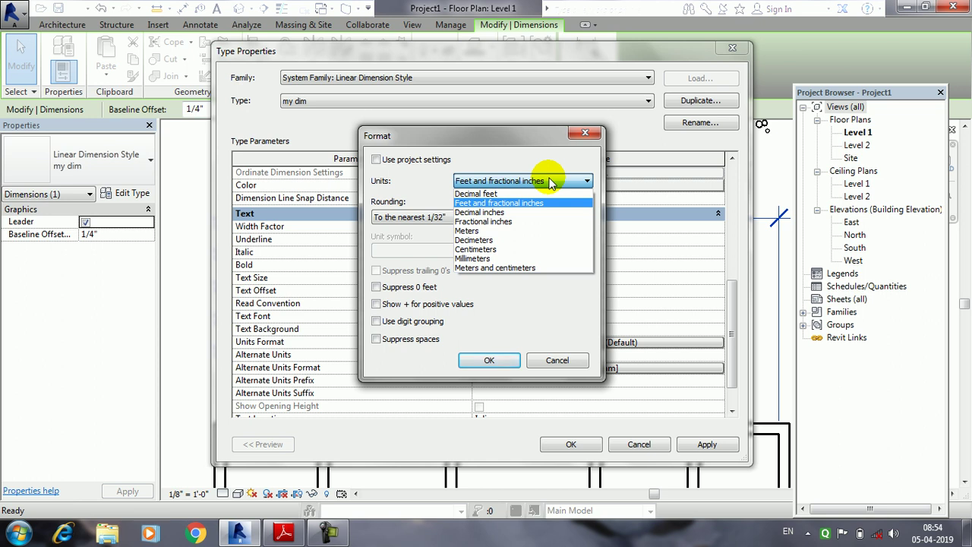
{"action": "left_click", "coordinate": [498, 231]}
{"action": "left_click", "coordinate": [489, 360]}
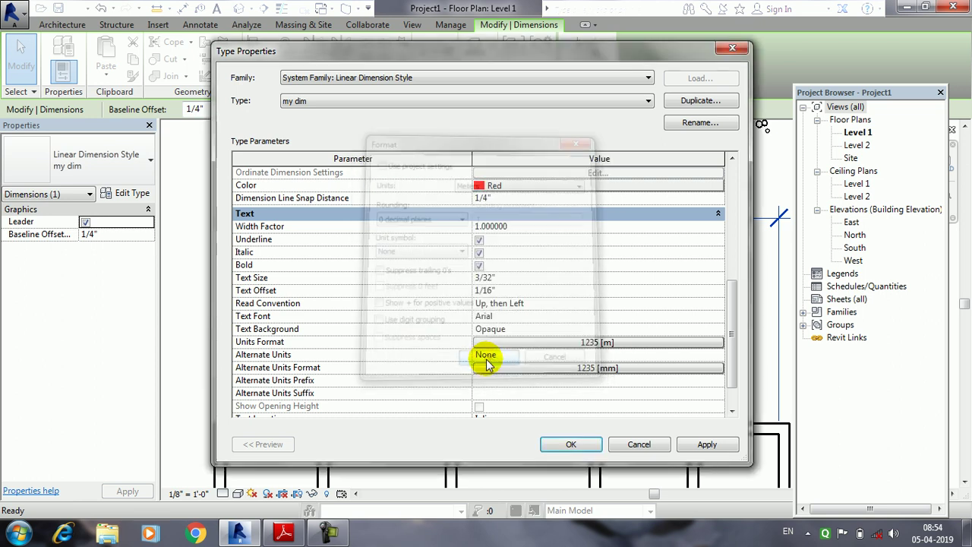
{"action": "left_click", "coordinate": [571, 444]}
{"action": "left_click", "coordinate": [541, 185]}
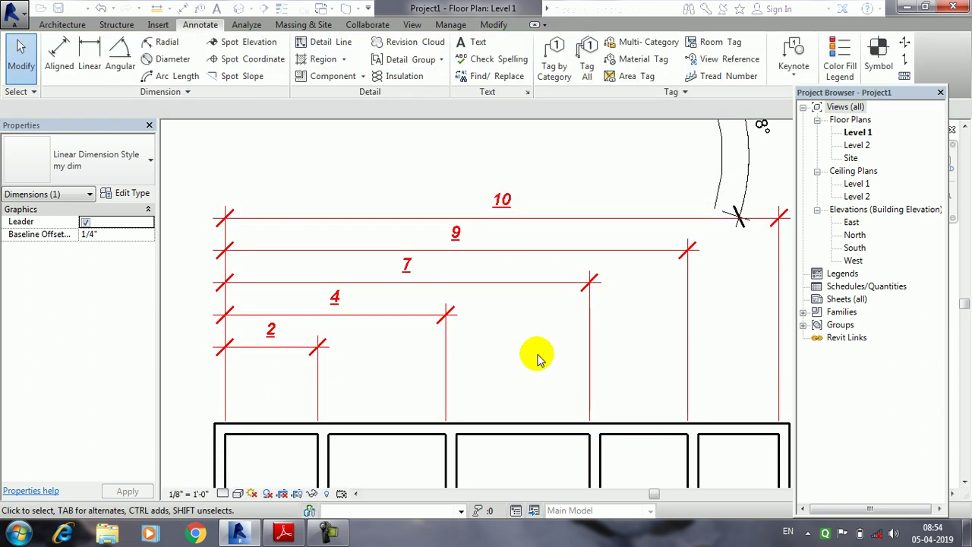
{"action": "left_click", "coordinate": [410, 314]}
Turn off Underline and Bold for the my dim text
{"action": "left_click", "coordinate": [134, 194]}
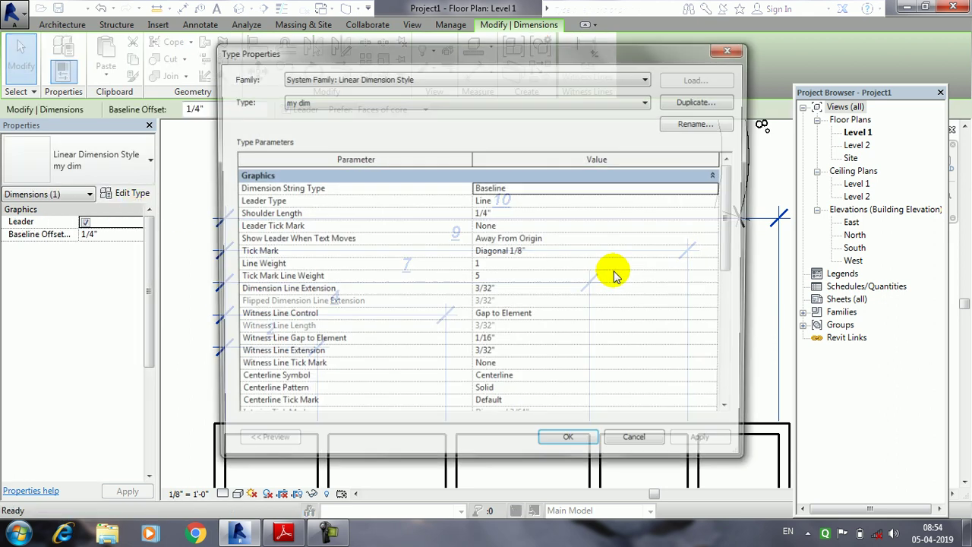
{"action": "left_click_drag", "start_coordinate": [736, 221], "coordinate": [715, 391]}
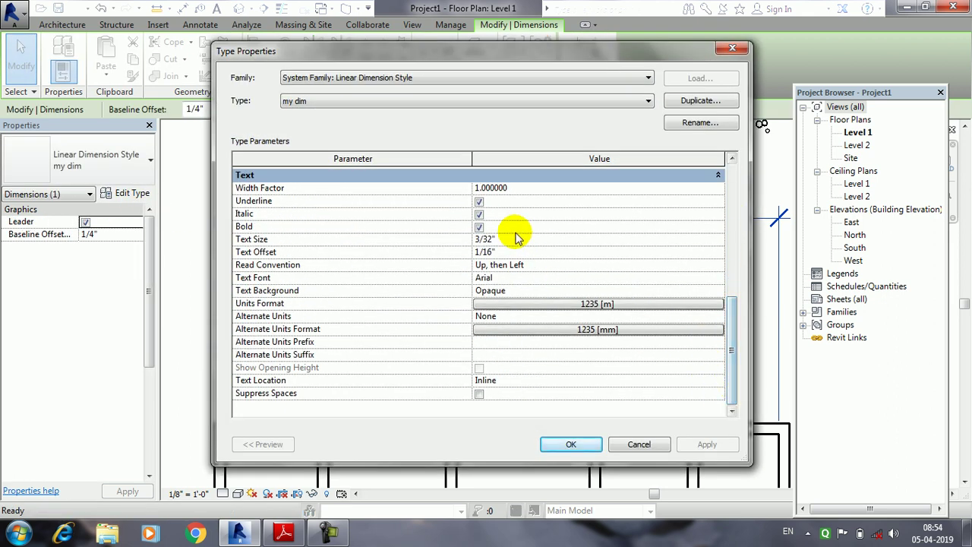
{"action": "left_click", "coordinate": [478, 201]}
{"action": "left_click", "coordinate": [479, 227]}
{"action": "left_click", "coordinate": [480, 228]}
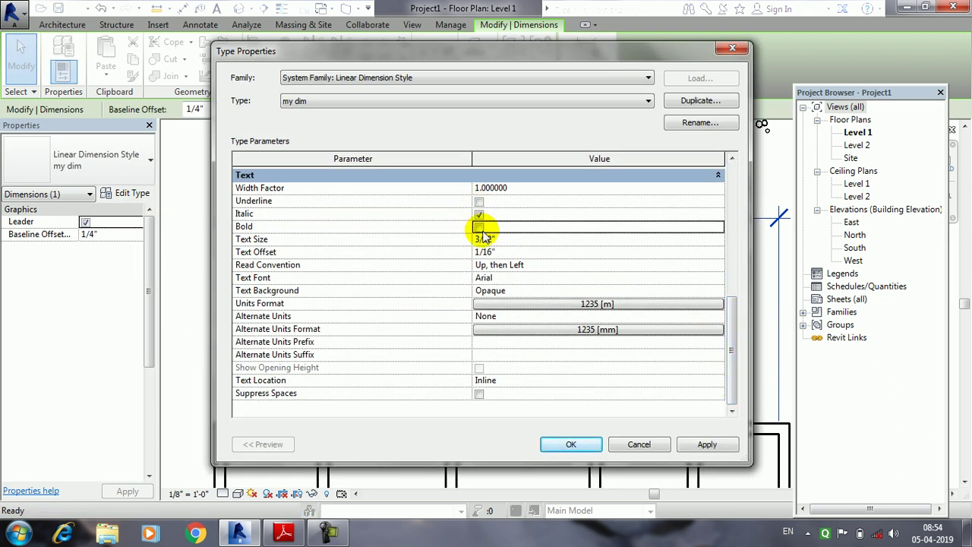
Switch my dim units to Fractional inches, reading 69" to 412", and reframe the dimensions
{"action": "left_click", "coordinate": [577, 305]}
{"action": "left_click", "coordinate": [499, 182]}
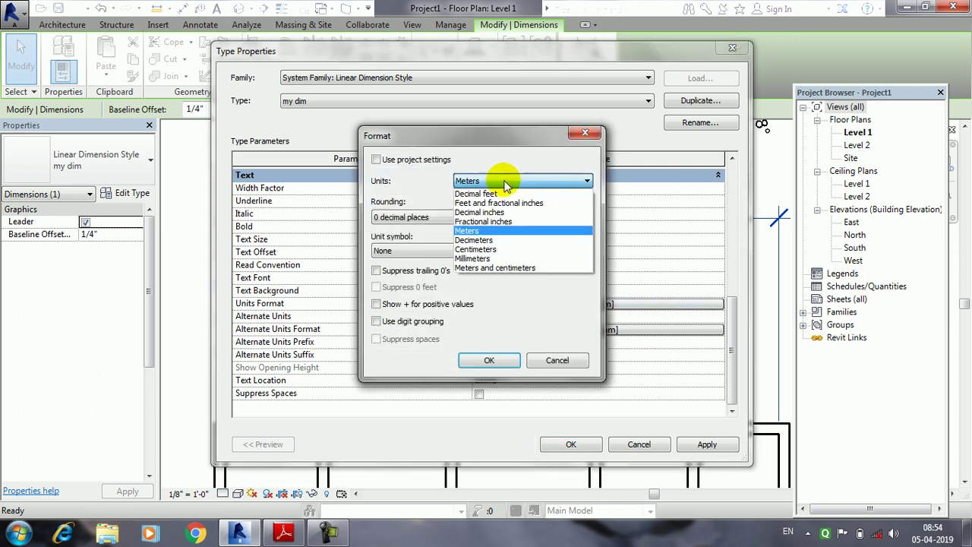
{"action": "left_click", "coordinate": [519, 229]}
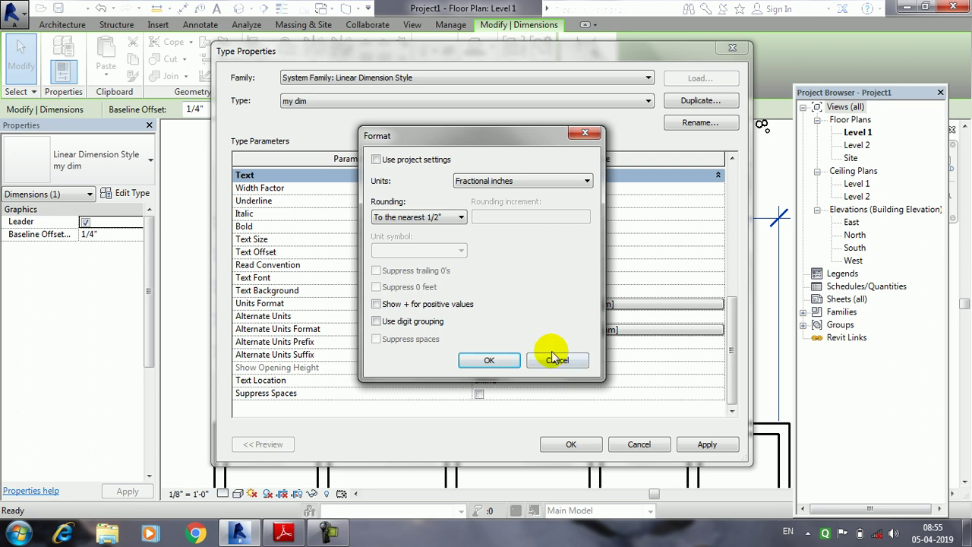
{"action": "left_click", "coordinate": [493, 361]}
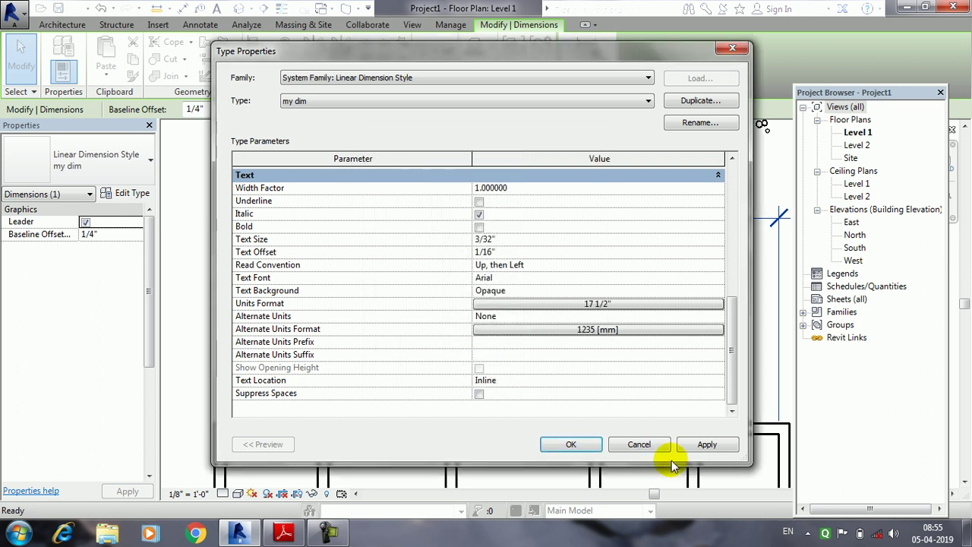
{"action": "left_click", "coordinate": [586, 446]}
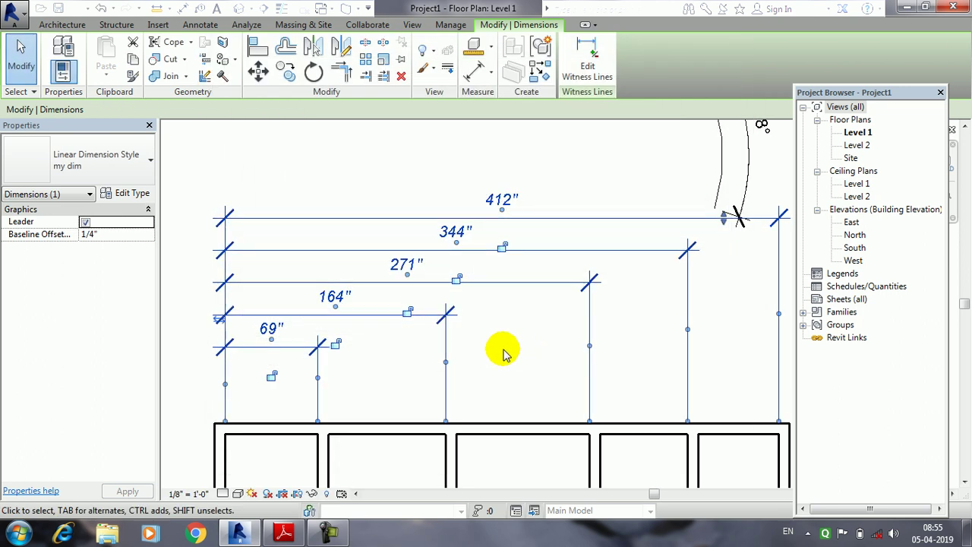
{"action": "left_click", "coordinate": [511, 372]}
{"action": "middle_click_drag", "start_coordinate": [519, 374], "coordinate": [530, 366]}
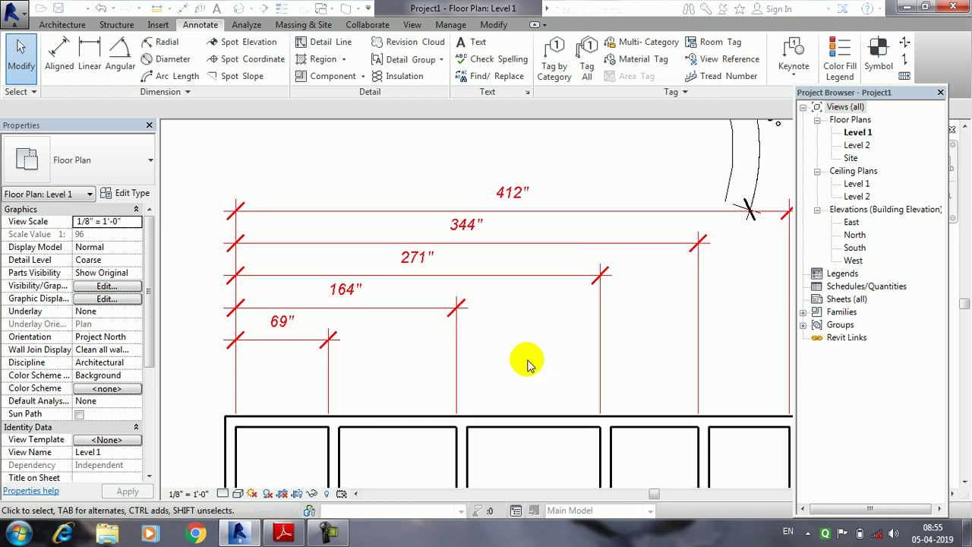
{"action": "middle_click_drag", "start_coordinate": [471, 351], "coordinate": [485, 316]}
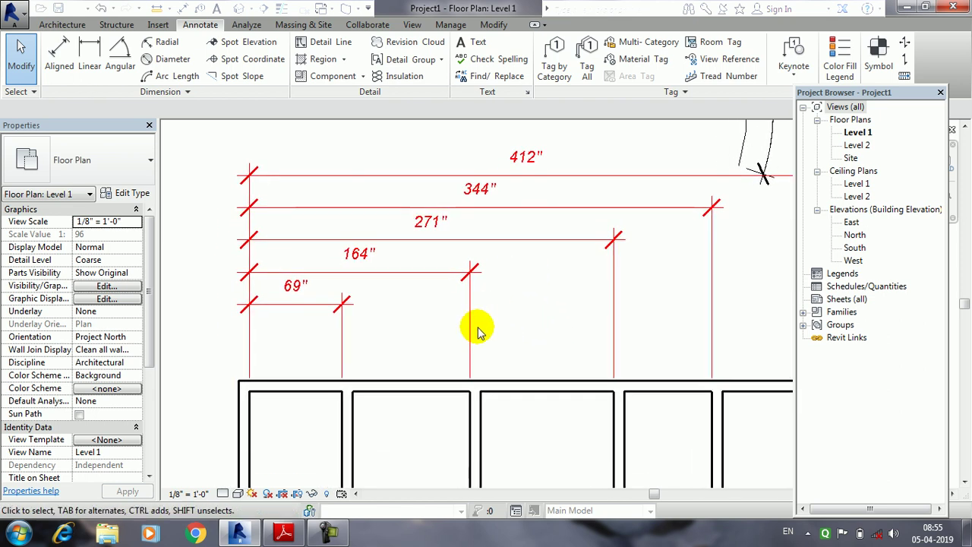
Change my dim's string type to Ordinate, labelling 0" to 412", then reopen its type properties
{"action": "left_click", "coordinate": [401, 176]}
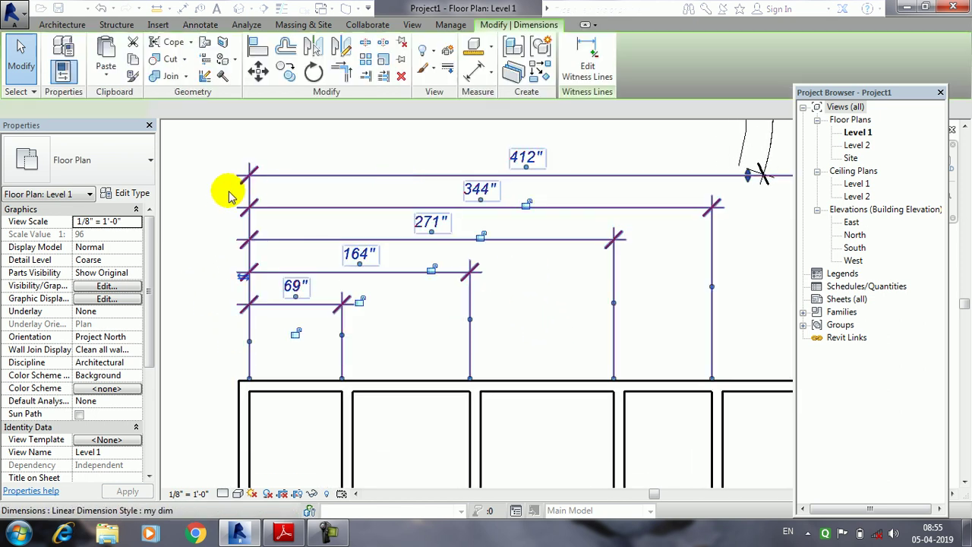
{"action": "left_click", "coordinate": [133, 193]}
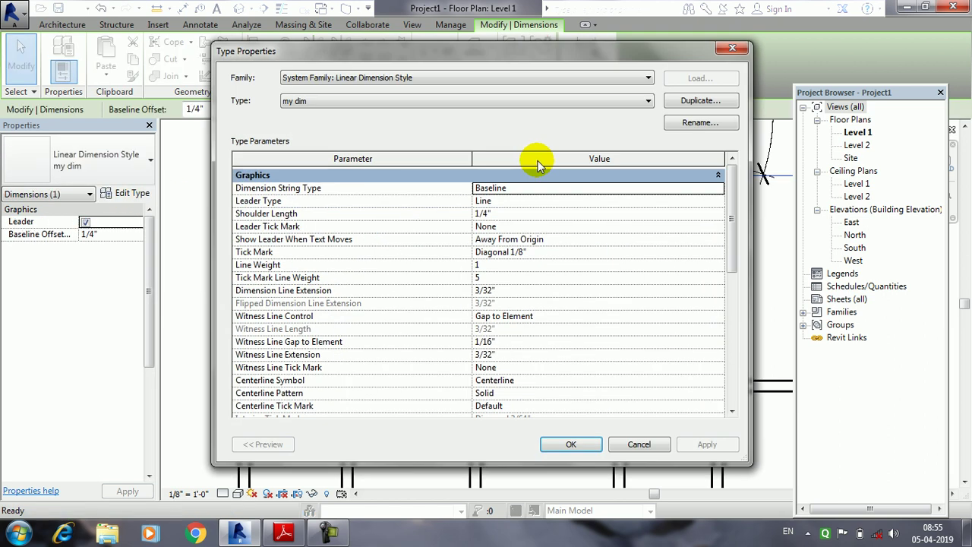
{"action": "left_click", "coordinate": [617, 188]}
{"action": "left_click", "coordinate": [717, 188]}
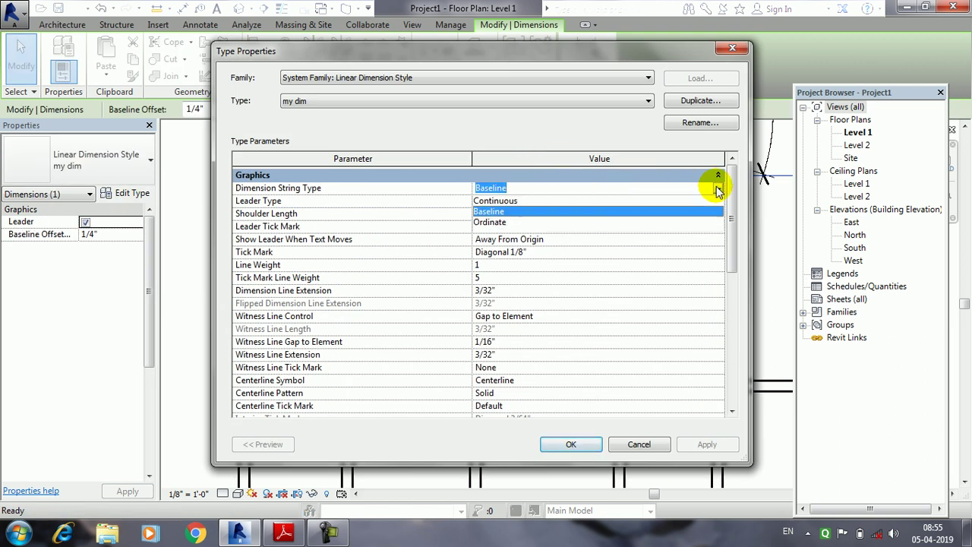
{"action": "left_click", "coordinate": [490, 223]}
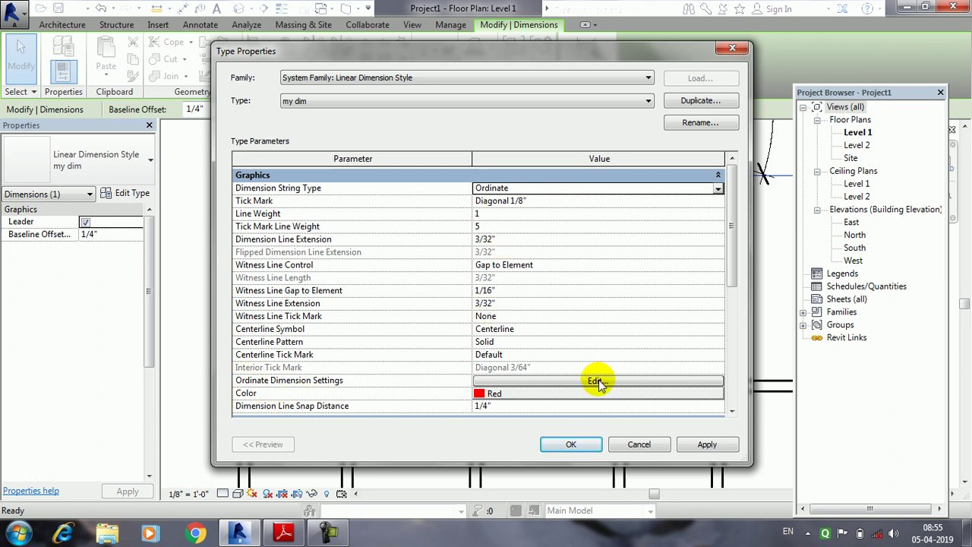
{"action": "left_click", "coordinate": [707, 446]}
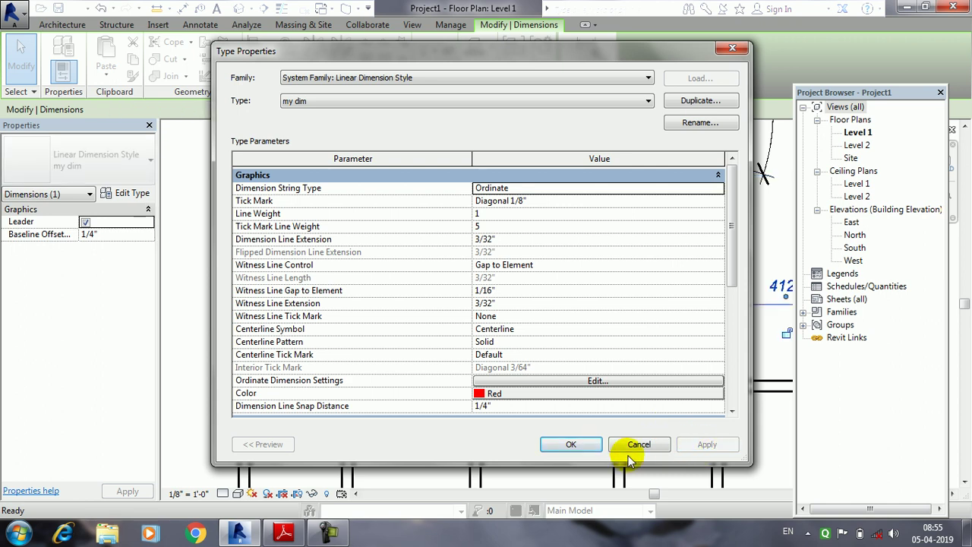
{"action": "left_click", "coordinate": [572, 446]}
{"action": "scroll", "coordinate": [456, 372], "scroll_direction": "down", "scroll_amount": 2}
{"action": "key", "text": "Escape"}
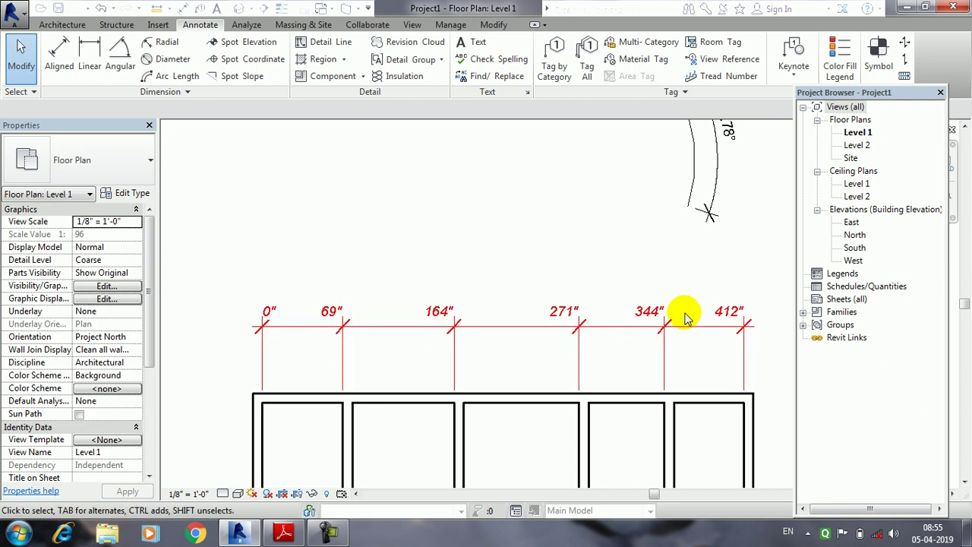
{"action": "left_click", "coordinate": [330, 323]}
{"action": "left_click", "coordinate": [129, 195]}
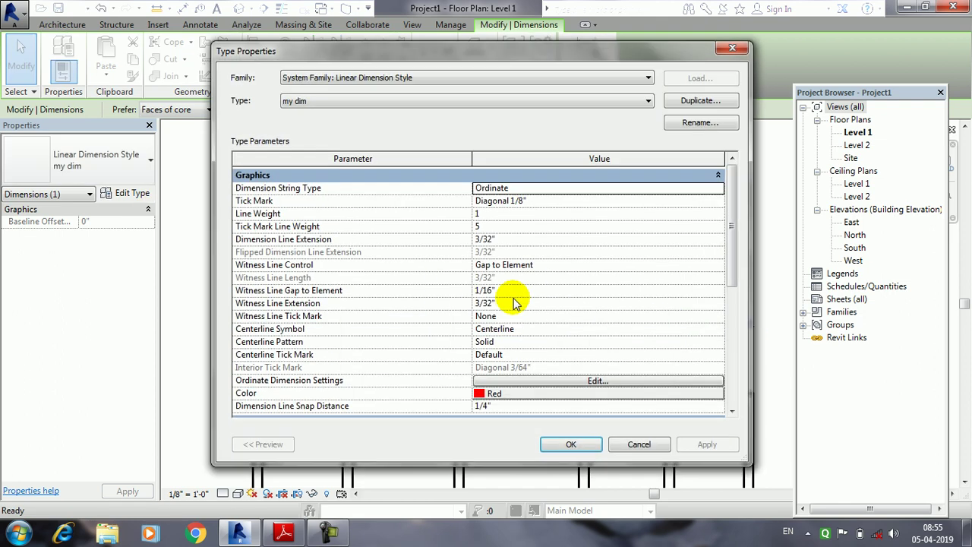
Set the ordinate Dimension Line Style to Segmented, keeping text parallel to witness lines
{"action": "left_click", "coordinate": [595, 381]}
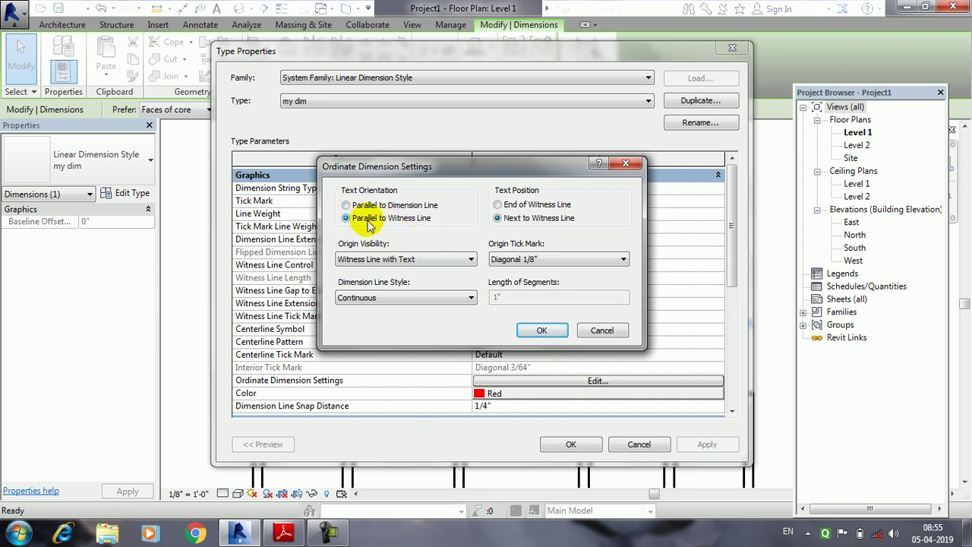
{"action": "left_click", "coordinate": [386, 300]}
{"action": "left_click", "coordinate": [386, 320]}
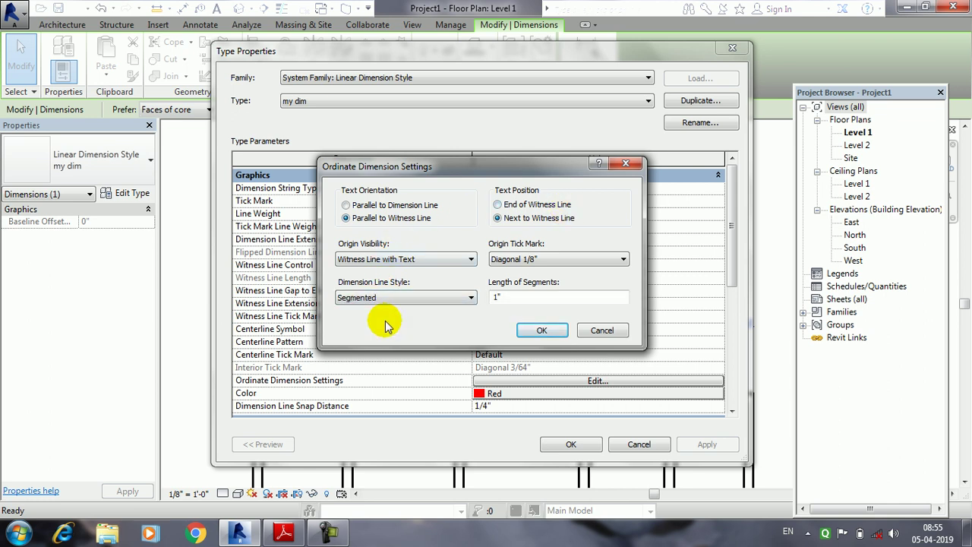
{"action": "left_click", "coordinate": [529, 336]}
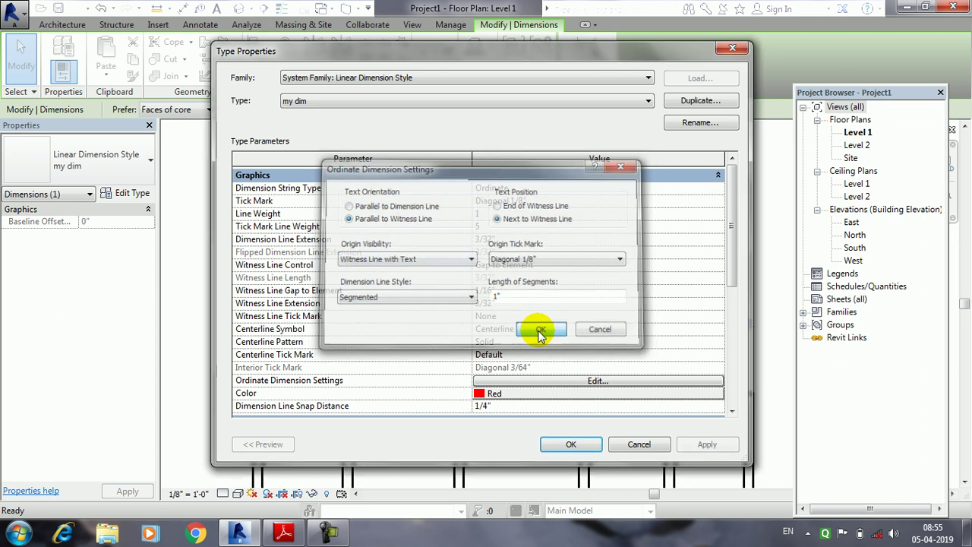
{"action": "left_click", "coordinate": [710, 445]}
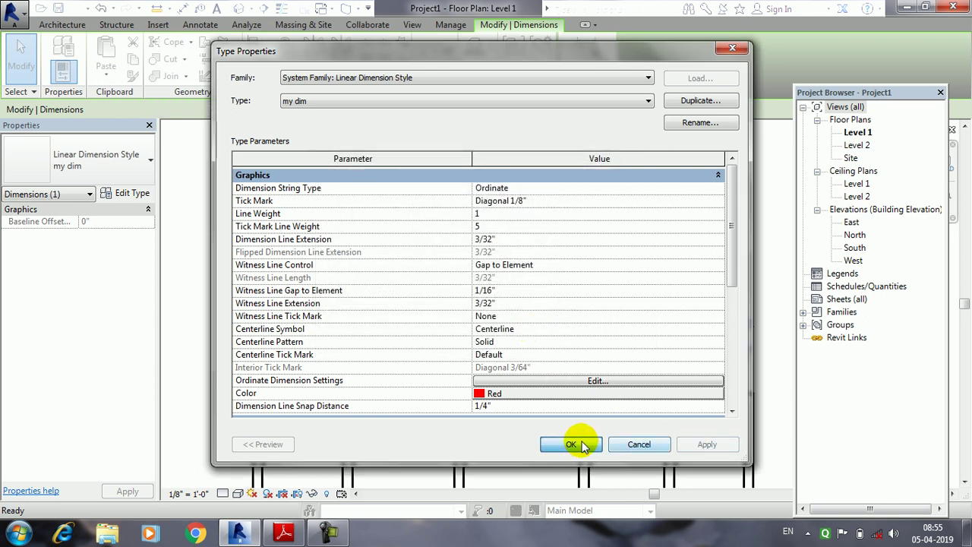
{"action": "left_click", "coordinate": [572, 444]}
{"action": "left_click", "coordinate": [486, 355]}
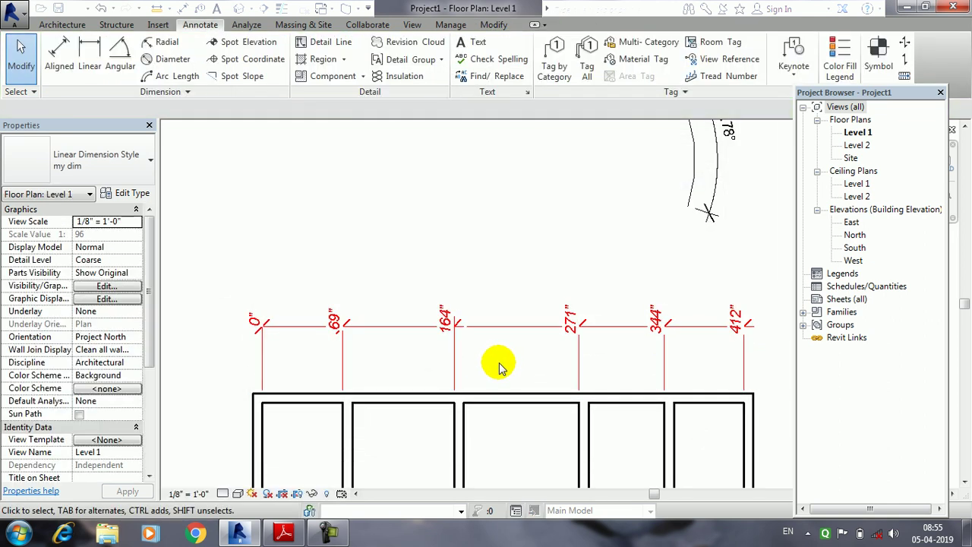
Set ordinate Origin Visibility to Witness Line only and Dimension Line Style to None
{"action": "left_click", "coordinate": [465, 340]}
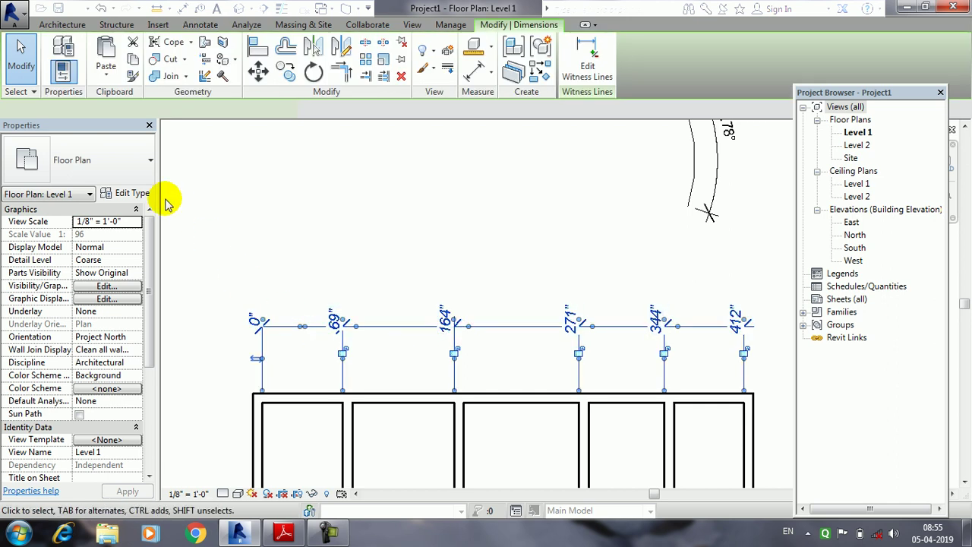
{"action": "left_click", "coordinate": [136, 194]}
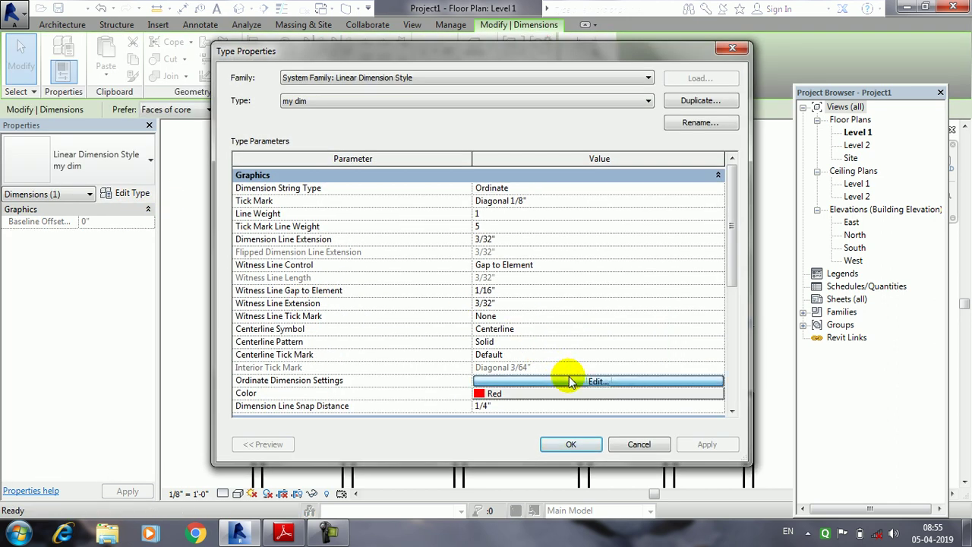
{"action": "left_click", "coordinate": [600, 381]}
{"action": "left_click", "coordinate": [410, 259]}
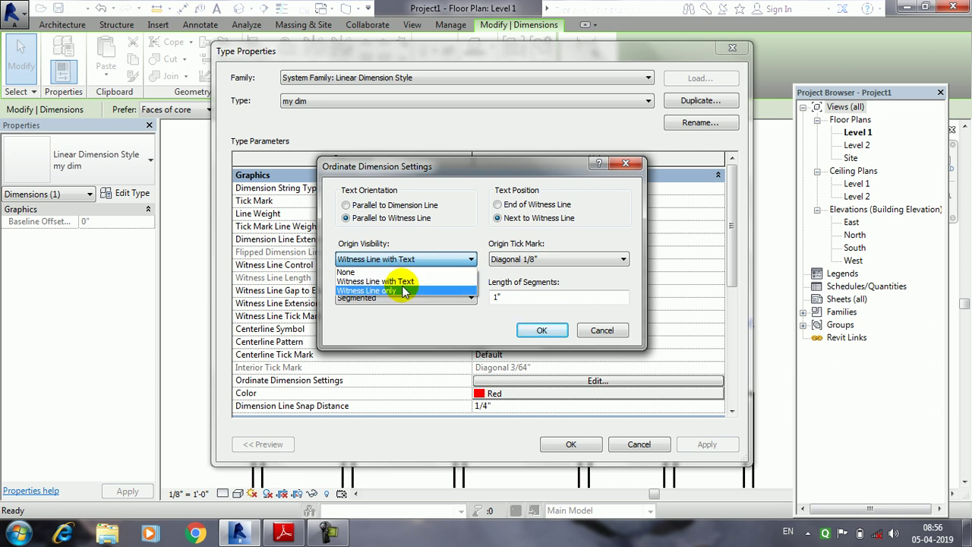
{"action": "left_click", "coordinate": [405, 291]}
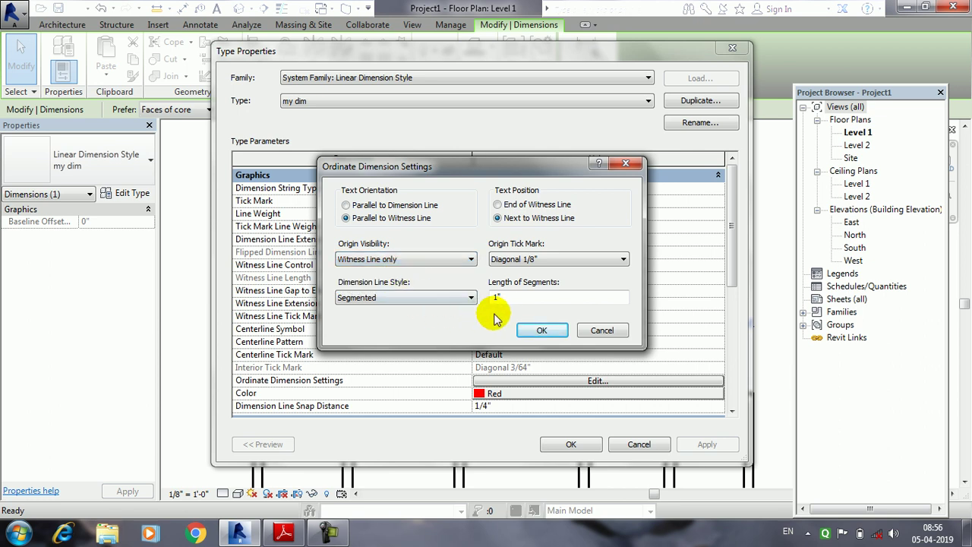
{"action": "left_click", "coordinate": [436, 297]}
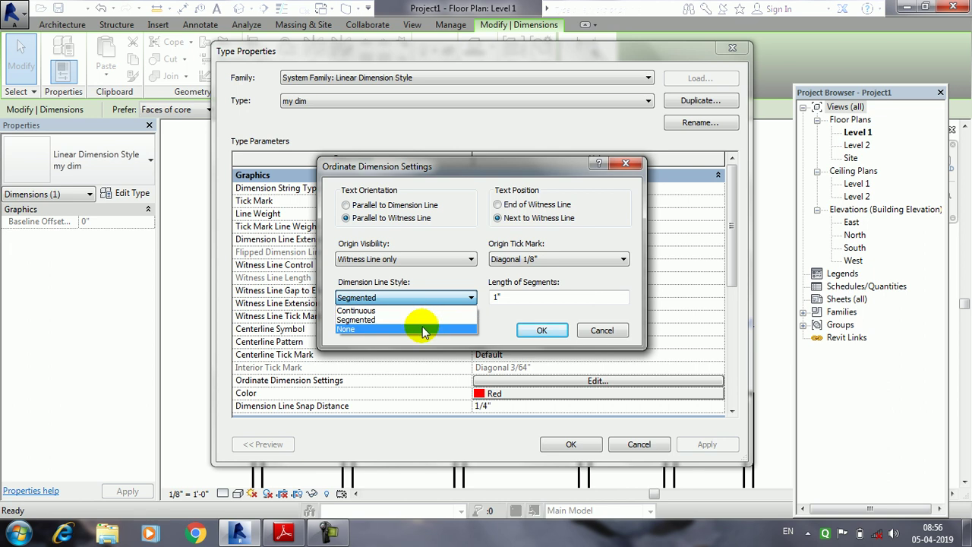
{"action": "left_click", "coordinate": [427, 328]}
{"action": "left_click", "coordinate": [542, 330]}
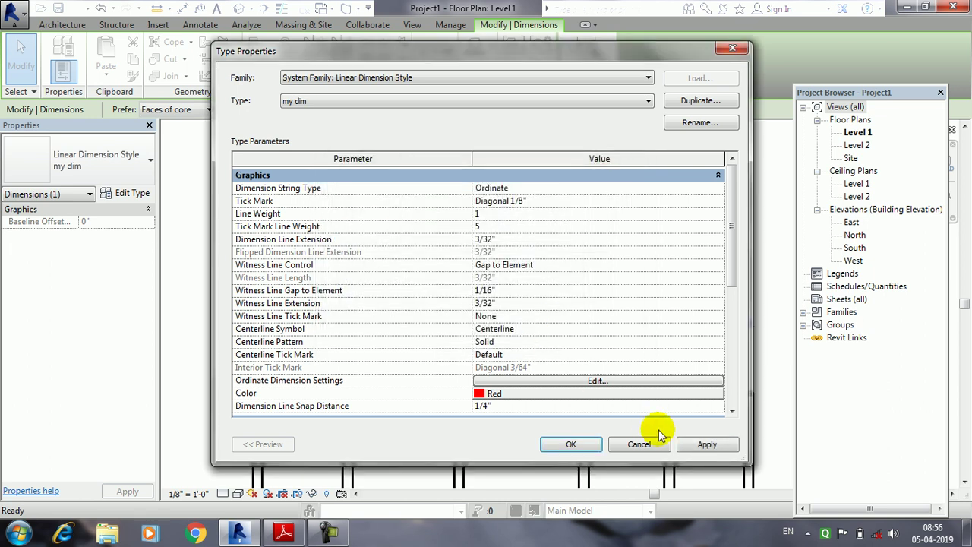
{"action": "left_click", "coordinate": [704, 444]}
{"action": "left_click", "coordinate": [578, 446]}
Review the result, reselect the ordinate dimension and shift the plan left and up
{"action": "left_click", "coordinate": [474, 290]}
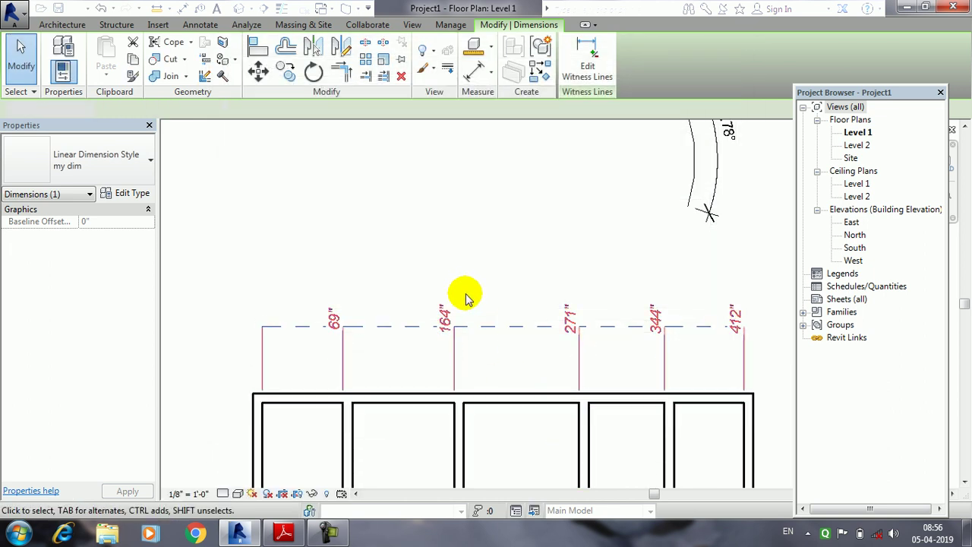
{"action": "left_click", "coordinate": [328, 532]}
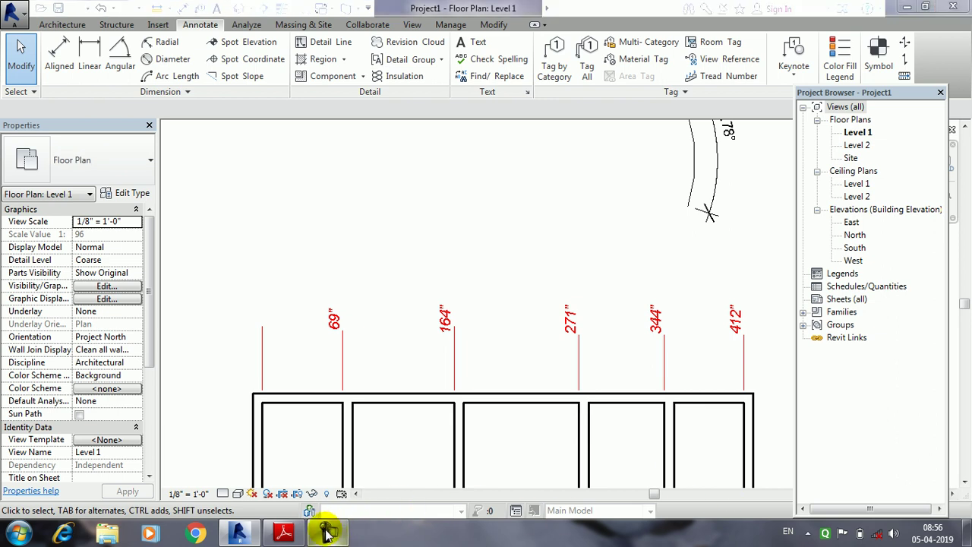
{"action": "left_click", "coordinate": [851, 458]}
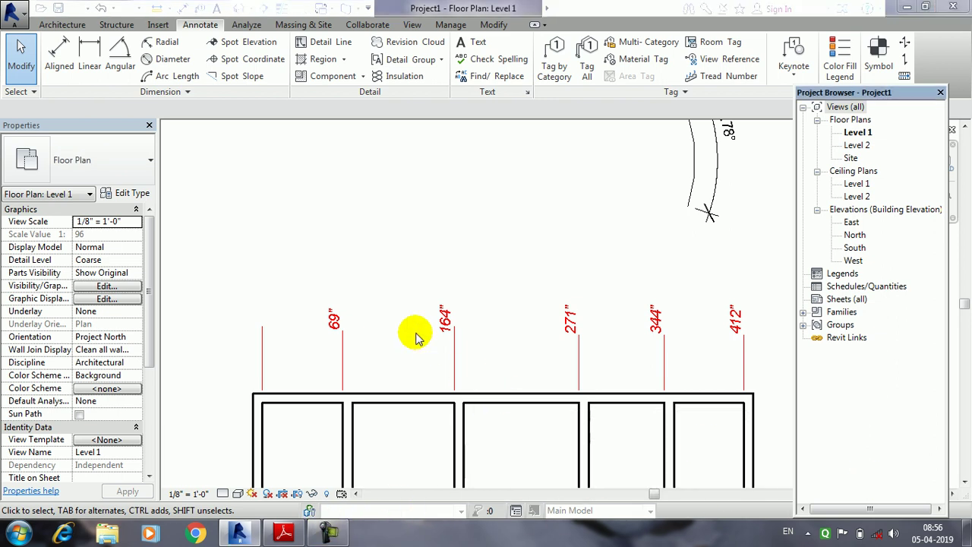
{"action": "left_click", "coordinate": [456, 345]}
{"action": "middle_click_drag", "start_coordinate": [494, 362], "coordinate": [414, 331]}
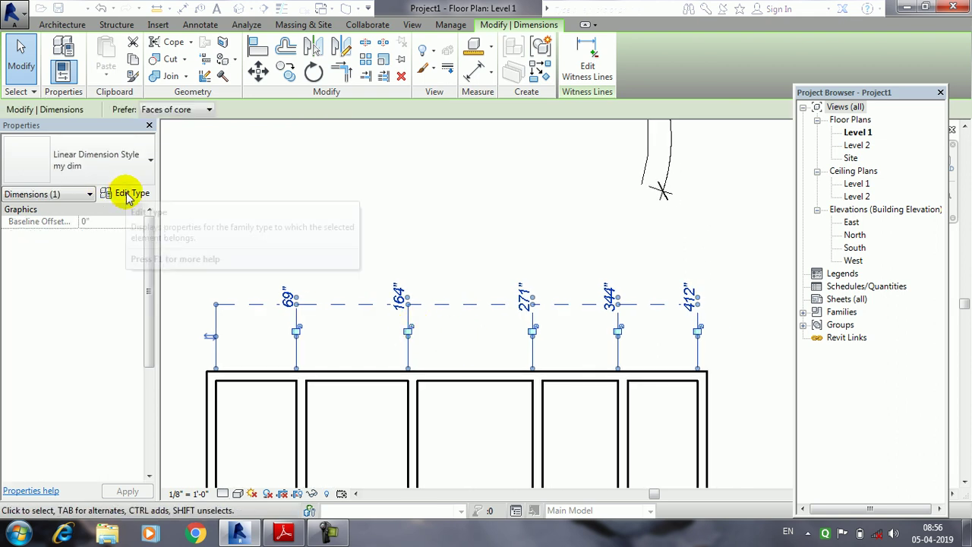
Switch my dim back to Continuous, reading 69", 95", 107", 73" and 68"
{"action": "left_click", "coordinate": [128, 193]}
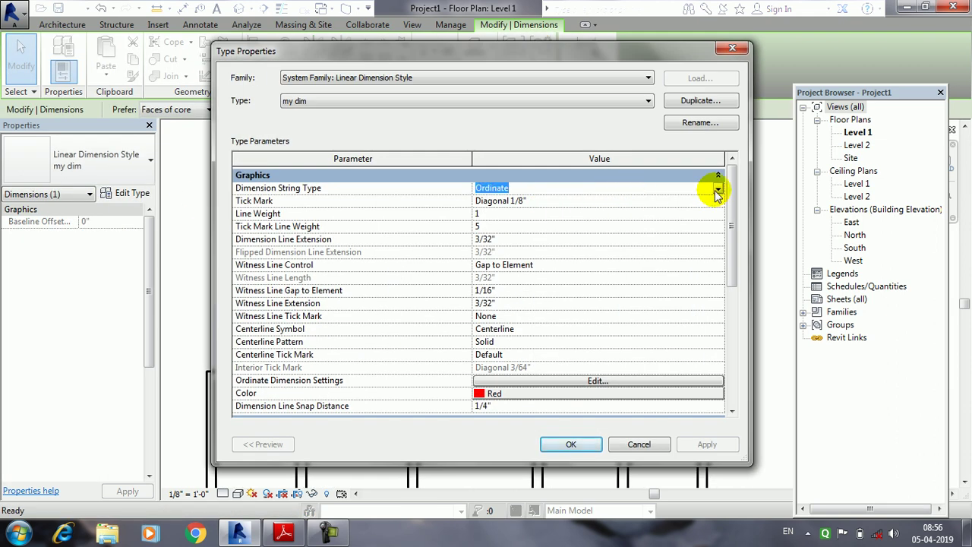
{"action": "left_click", "coordinate": [717, 189]}
{"action": "left_click", "coordinate": [520, 201]}
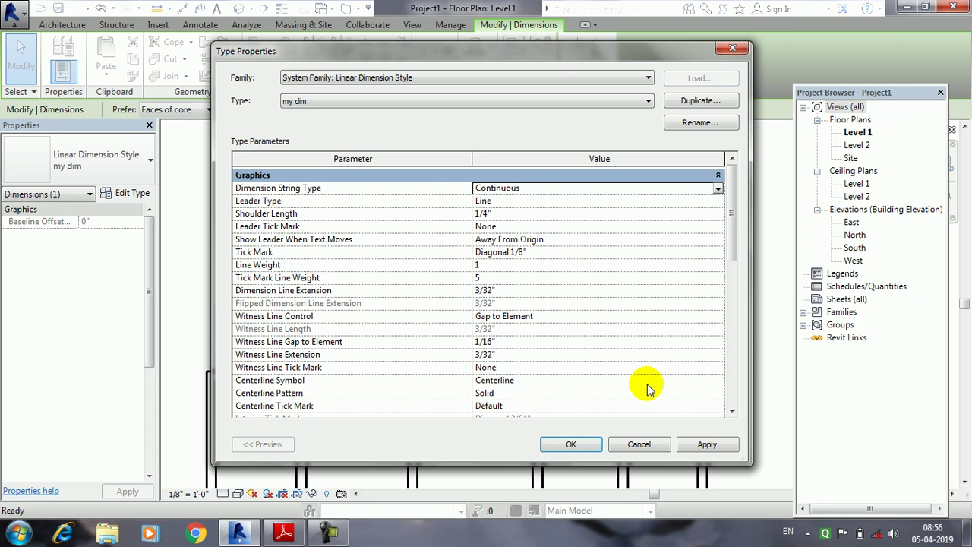
{"action": "left_click", "coordinate": [712, 452]}
{"action": "left_click", "coordinate": [572, 445]}
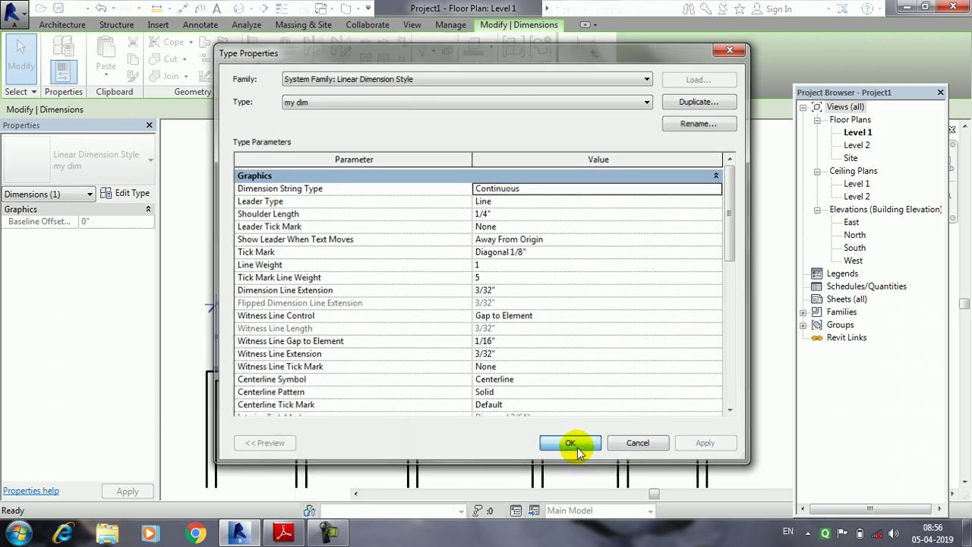
{"action": "key", "text": "Escape"}
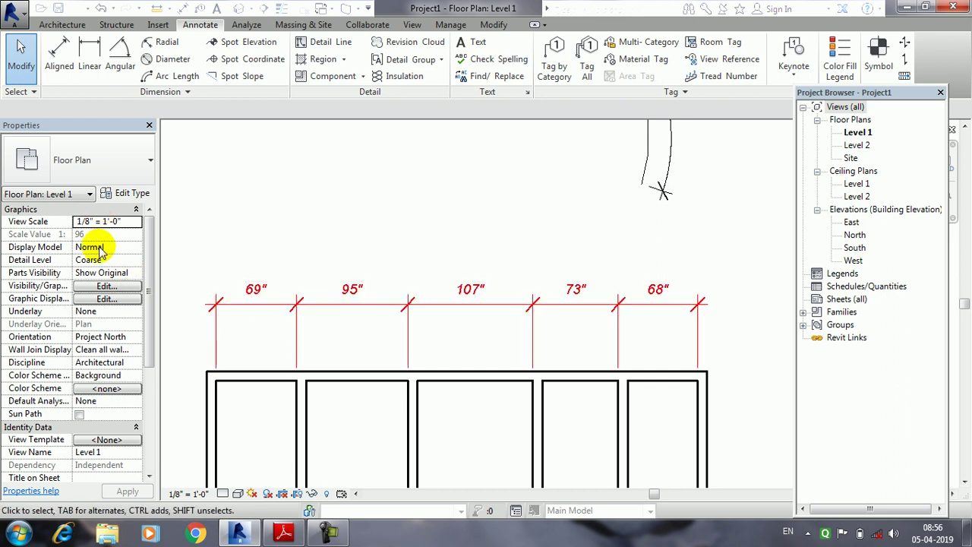
{"action": "left_click", "coordinate": [342, 303]}
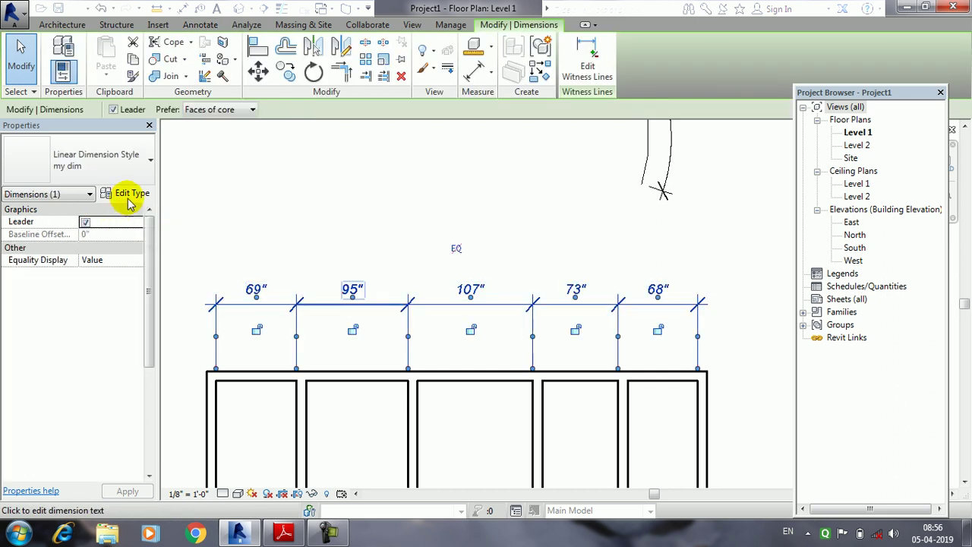
Set my dim units to Feet and fractional inches, so walls read 5'-9", 7'-11"
{"action": "left_click", "coordinate": [130, 195]}
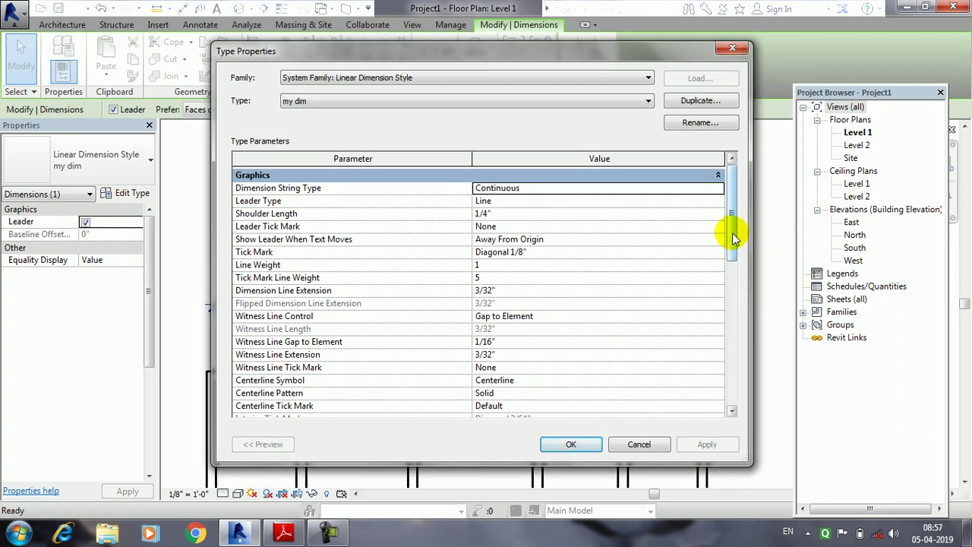
{"action": "left_click_drag", "start_coordinate": [734, 238], "coordinate": [760, 390]}
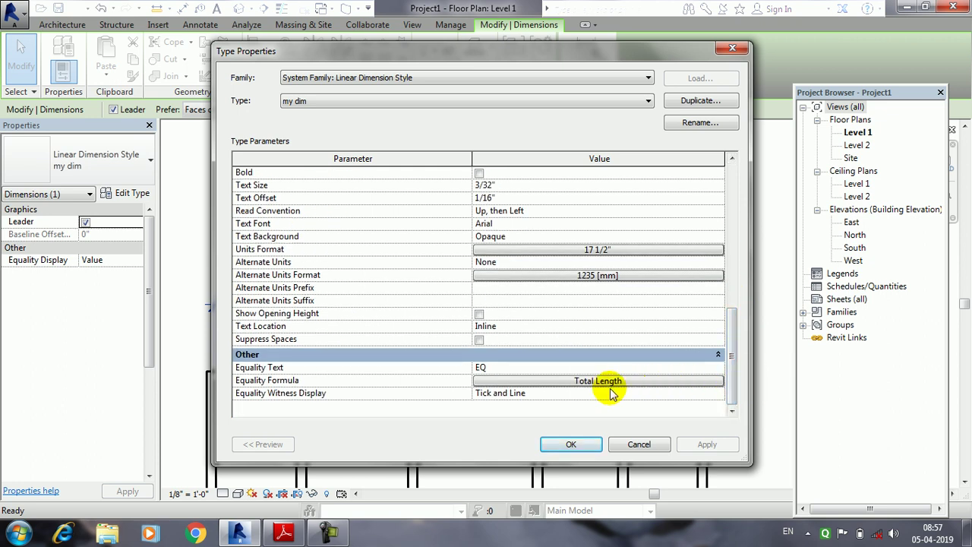
{"action": "left_click", "coordinate": [599, 251]}
{"action": "left_click", "coordinate": [554, 182]}
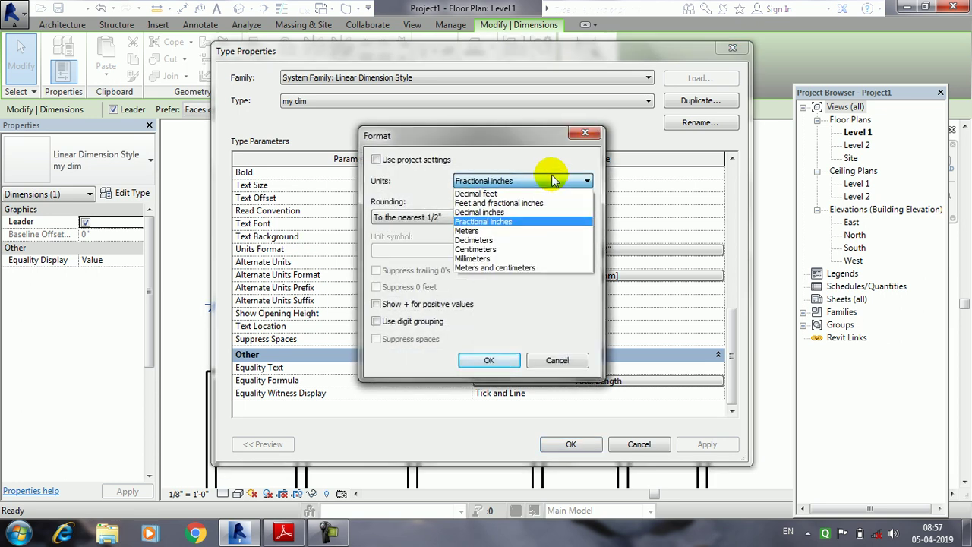
{"action": "left_click", "coordinate": [549, 202]}
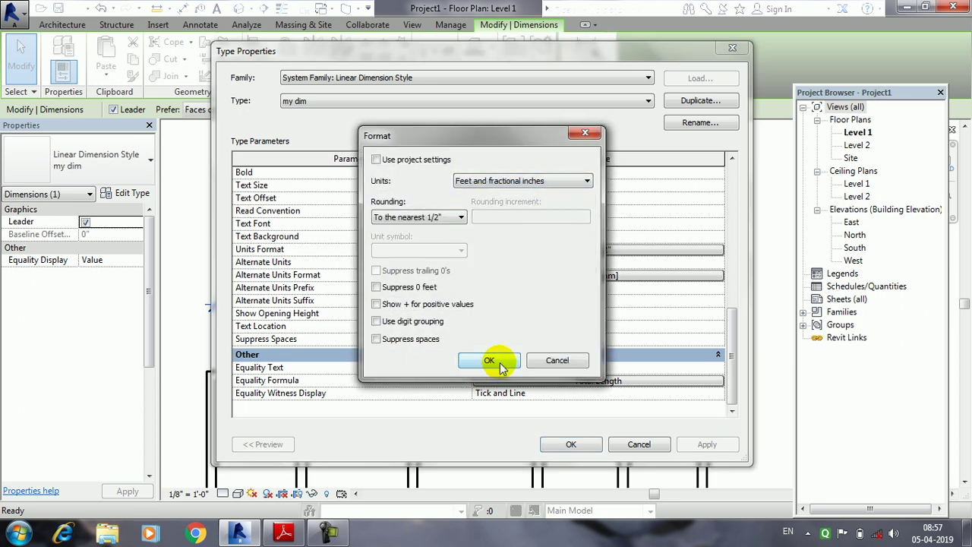
{"action": "left_click", "coordinate": [501, 365]}
{"action": "left_click", "coordinate": [570, 444]}
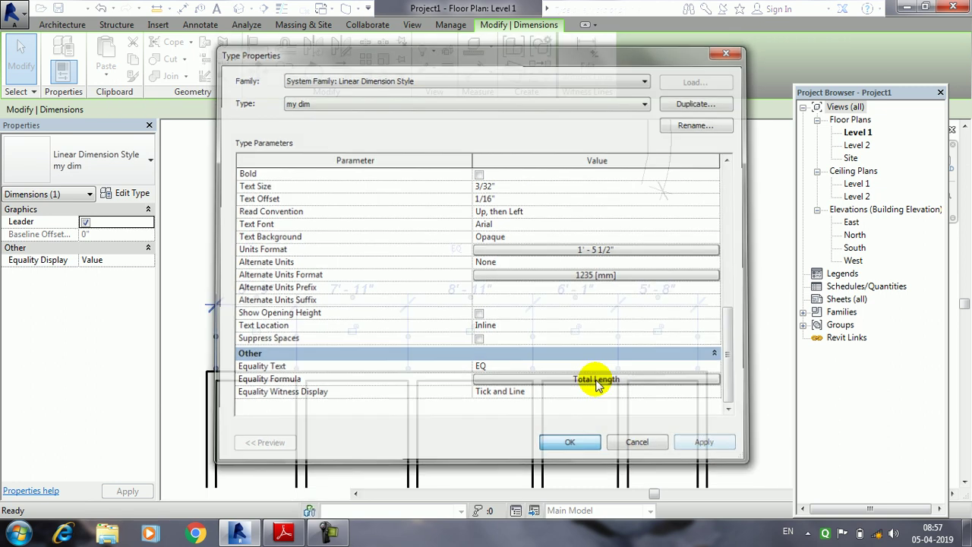
{"action": "left_click", "coordinate": [465, 266]}
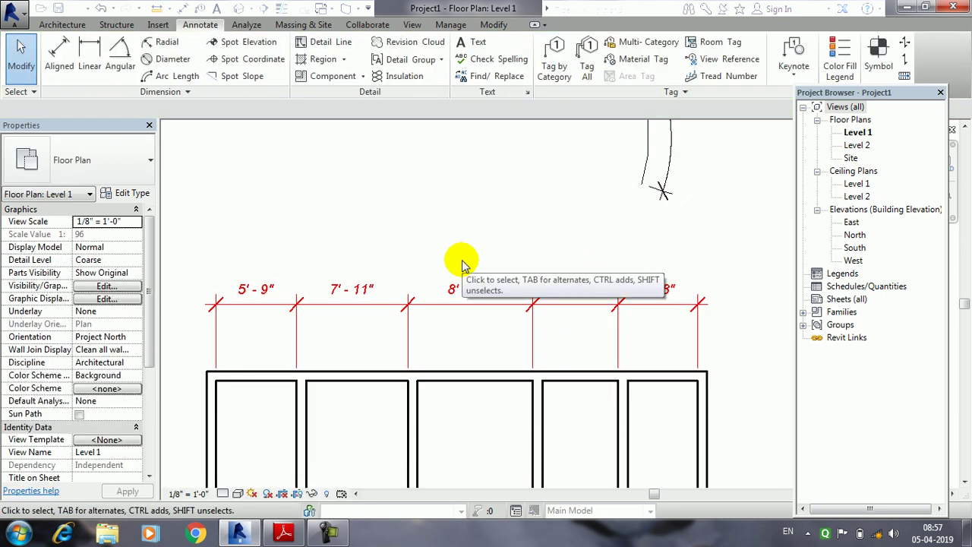
Scroll the tutorial PDF to page 34's Spot Dimension and Spot Coordinate notes
{"action": "left_click", "coordinate": [284, 535]}
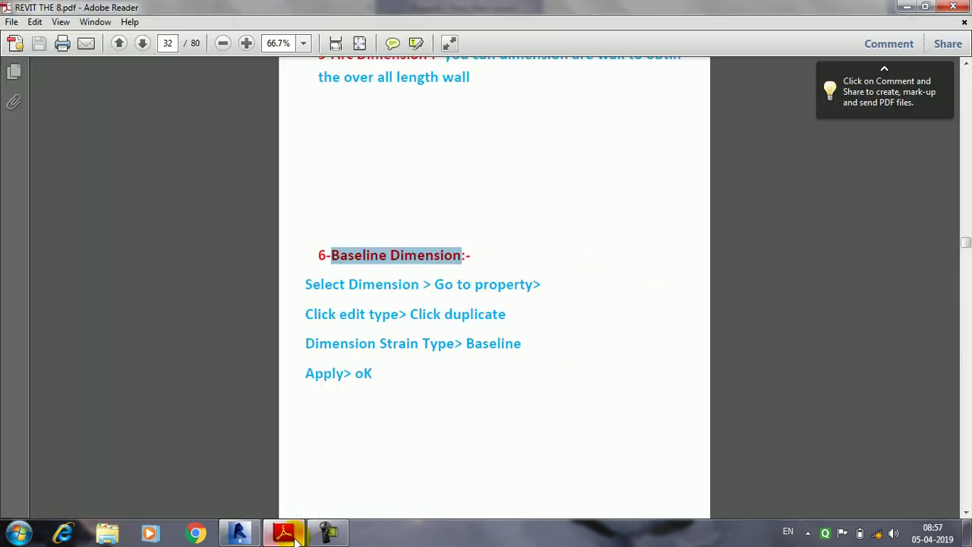
{"action": "left_click", "coordinate": [419, 364]}
{"action": "scroll", "coordinate": [419, 380], "scroll_direction": "down", "scroll_amount": 3}
{"action": "scroll", "coordinate": [418, 373], "scroll_direction": "down", "scroll_amount": 5}
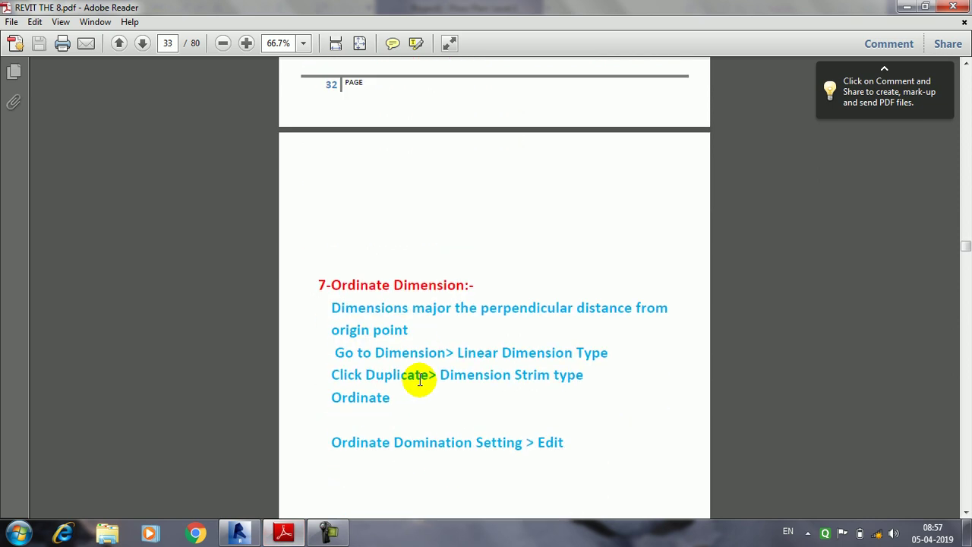
{"action": "scroll", "coordinate": [439, 346], "scroll_direction": "down", "scroll_amount": 3}
{"action": "scroll", "coordinate": [439, 345], "scroll_direction": "down", "scroll_amount": 4}
{"action": "scroll", "coordinate": [439, 345], "scroll_direction": "down", "scroll_amount": 3}
{"action": "scroll", "coordinate": [438, 346], "scroll_direction": "down", "scroll_amount": 3}
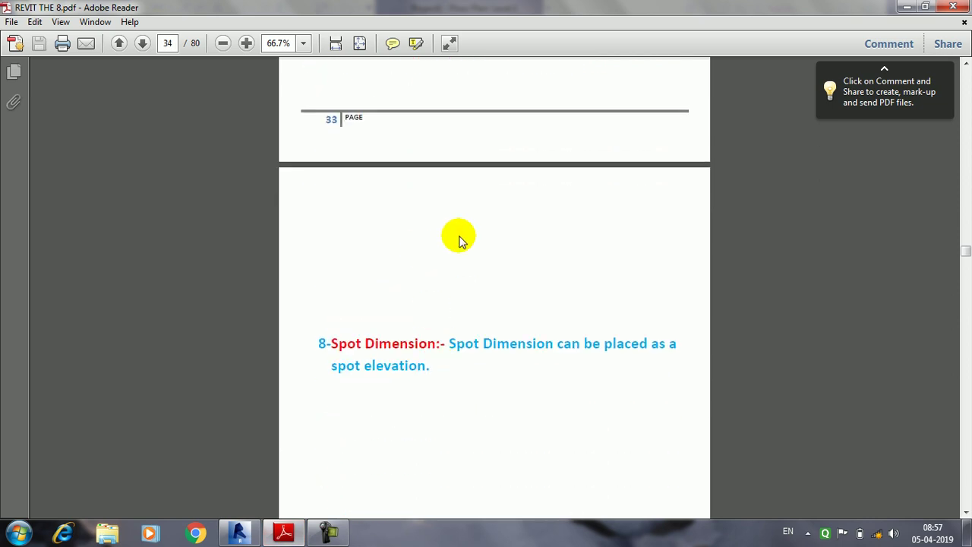
{"action": "scroll", "coordinate": [377, 353], "scroll_direction": "down", "scroll_amount": 3}
{"action": "left_click_drag", "start_coordinate": [357, 241], "coordinate": [602, 241]}
{"action": "left_click", "coordinate": [532, 274]}
{"action": "scroll", "coordinate": [456, 334], "scroll_direction": "down", "scroll_amount": 3}
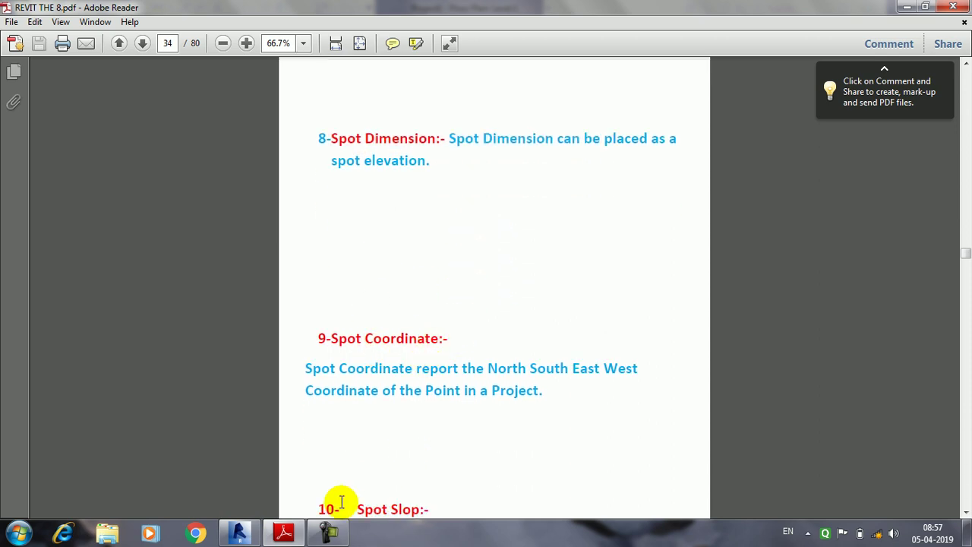
{"action": "mouse_move", "coordinate": [284, 533]}
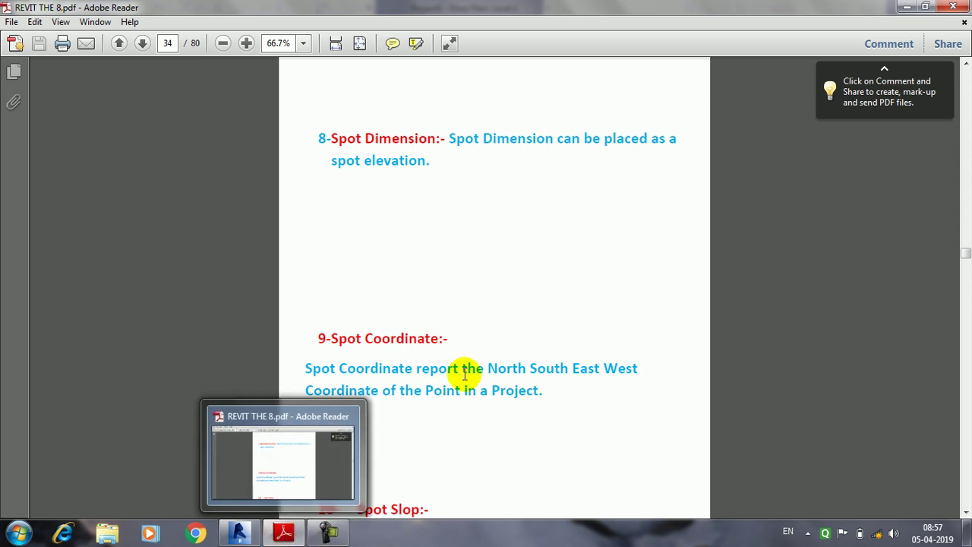
{"action": "scroll", "coordinate": [456, 380], "scroll_direction": "down", "scroll_amount": 2}
Return to the Revit Level 1 floor plan and frame the whole wall layout
{"action": "left_click", "coordinate": [331, 533]}
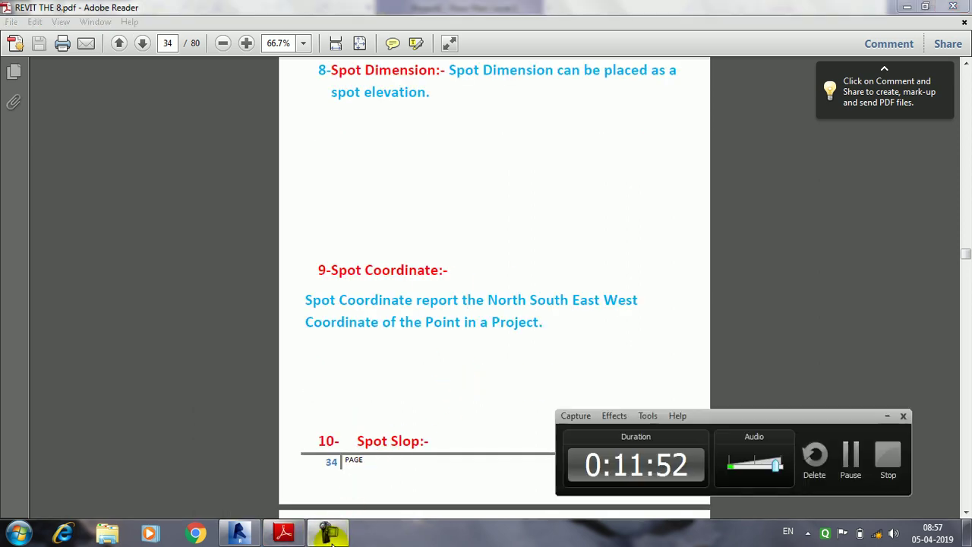
{"action": "left_click", "coordinate": [331, 533]}
{"action": "left_click", "coordinate": [239, 534]}
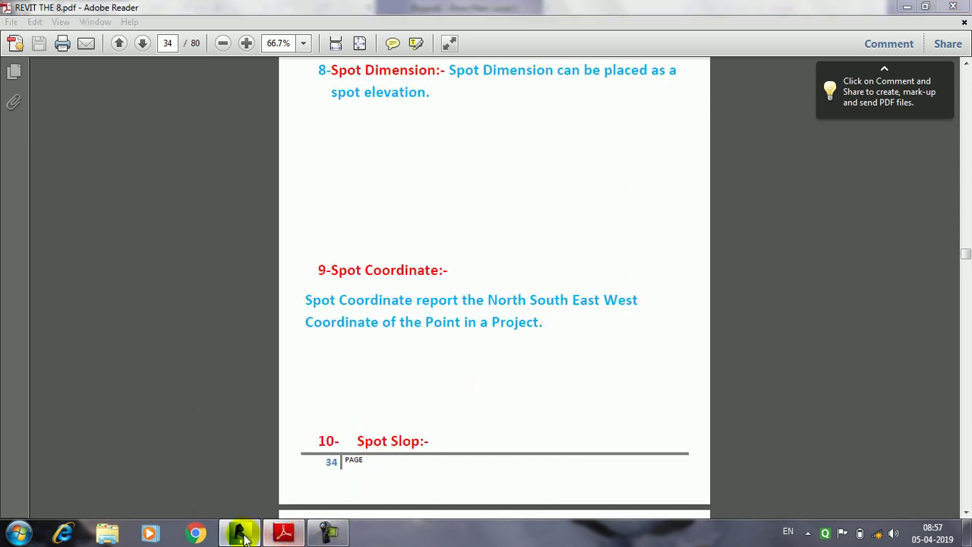
{"action": "middle_click_drag", "start_coordinate": [506, 378], "coordinate": [527, 276]}
{"action": "scroll", "coordinate": [503, 293], "scroll_direction": "down", "scroll_amount": 2}
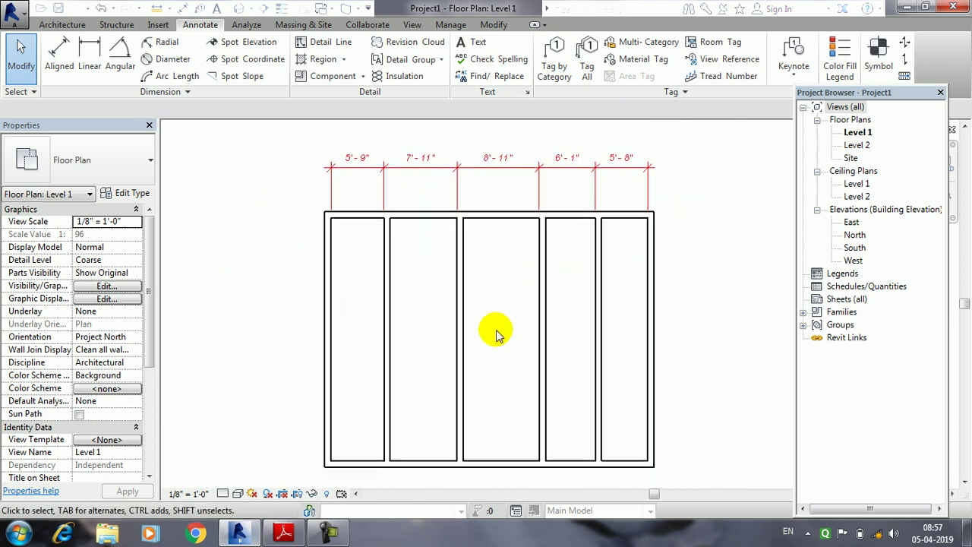
{"action": "left_click", "coordinate": [63, 25]}
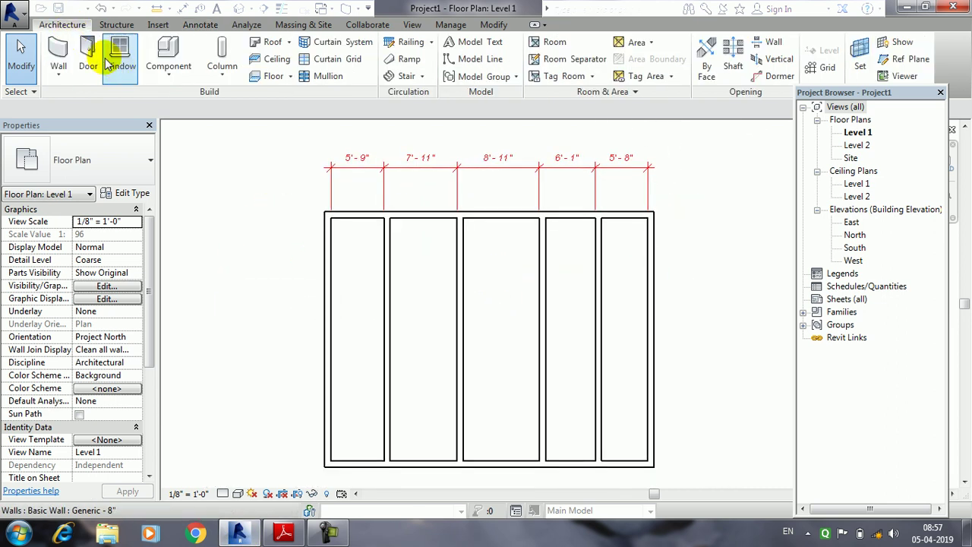
{"action": "left_click", "coordinate": [370, 218]}
{"action": "left_click", "coordinate": [288, 206]}
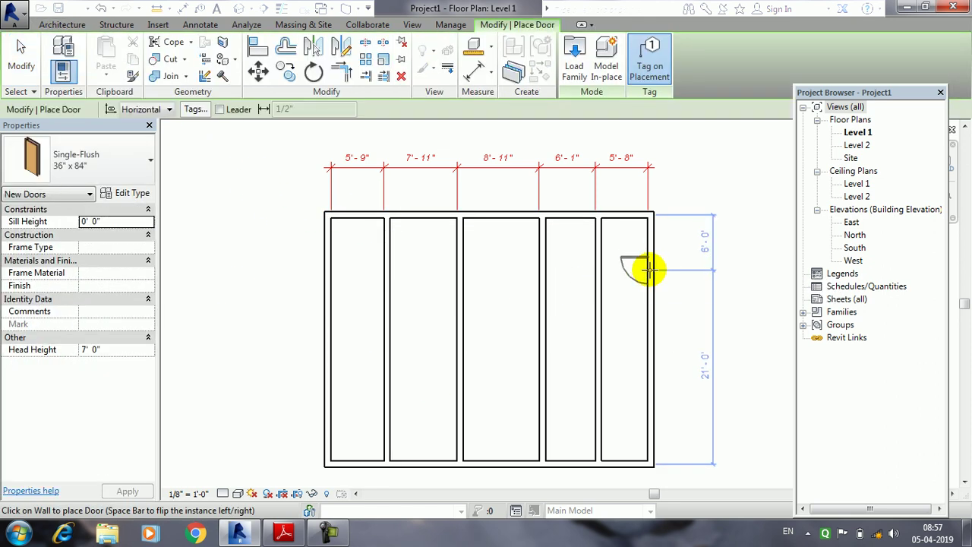
Place a door on the right wall and 36"x48" fixed windows on the bottom and left walls
{"action": "left_click", "coordinate": [649, 269]}
{"action": "left_click", "coordinate": [22, 60]}
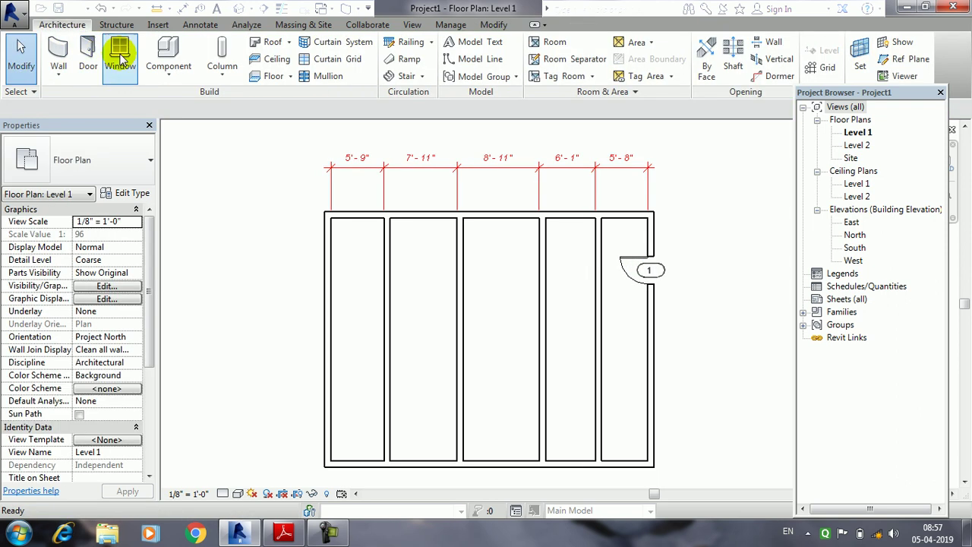
{"action": "left_click", "coordinate": [120, 60]}
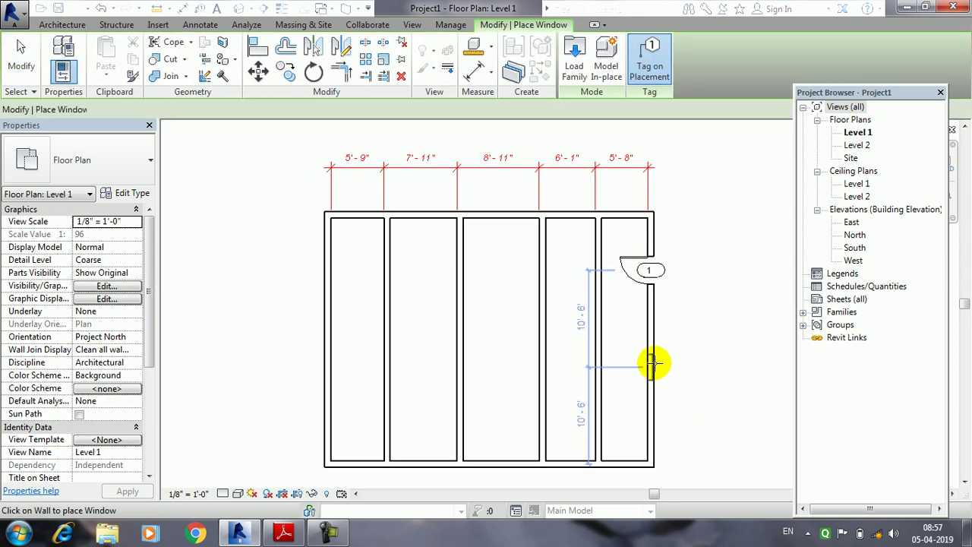
{"action": "left_click", "coordinate": [511, 460]}
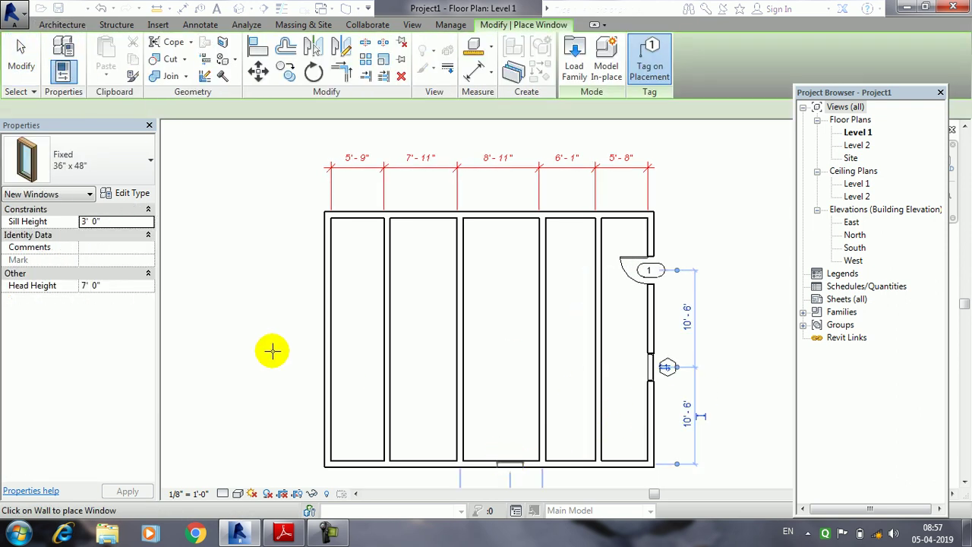
{"action": "left_click", "coordinate": [324, 330]}
{"action": "left_click", "coordinate": [21, 61]}
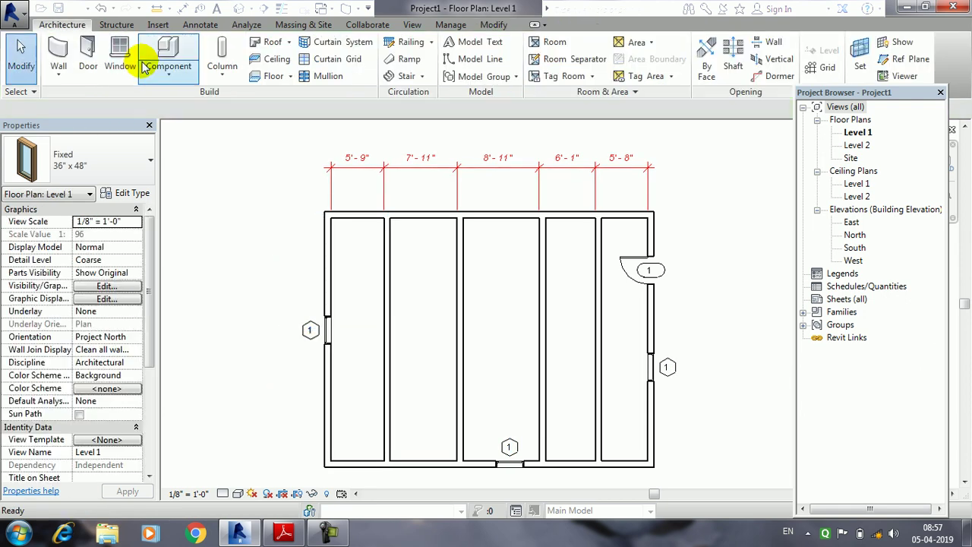
Add doors to the top wall, then switch to the default 3D view
{"action": "left_click", "coordinate": [88, 60]}
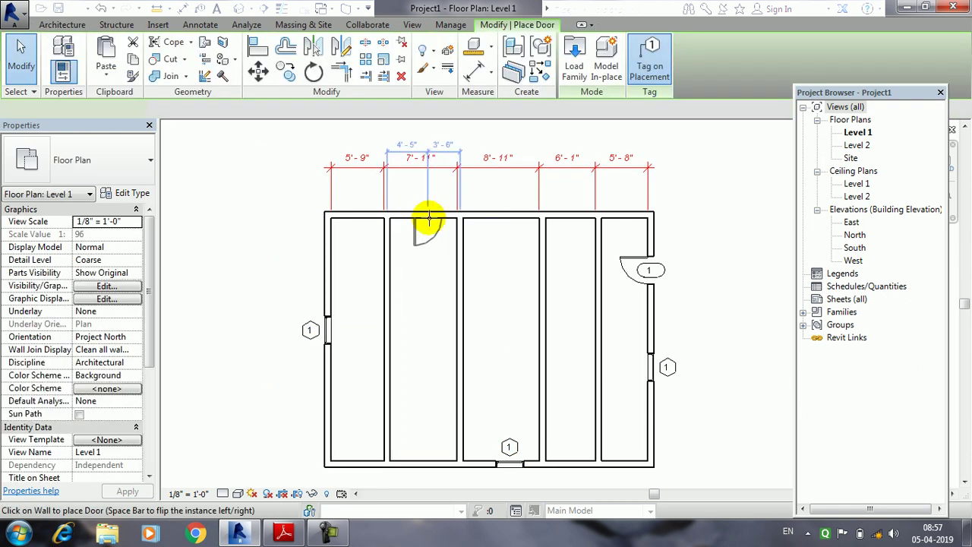
{"action": "left_click", "coordinate": [511, 211]}
{"action": "left_click", "coordinate": [21, 61]}
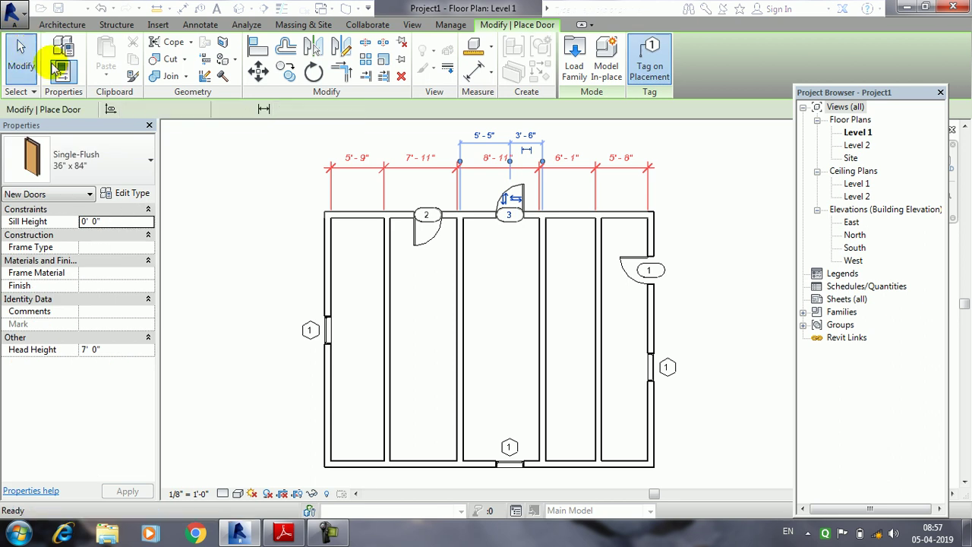
{"action": "left_click", "coordinate": [239, 10]}
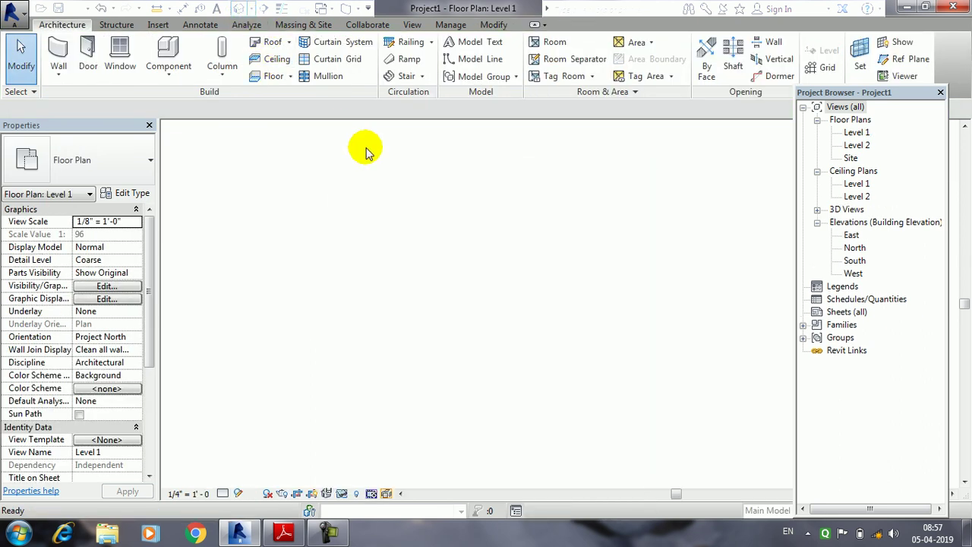
Open the East elevation and set its visual style to Consistent Colors
{"action": "double_click", "coordinate": [851, 236]}
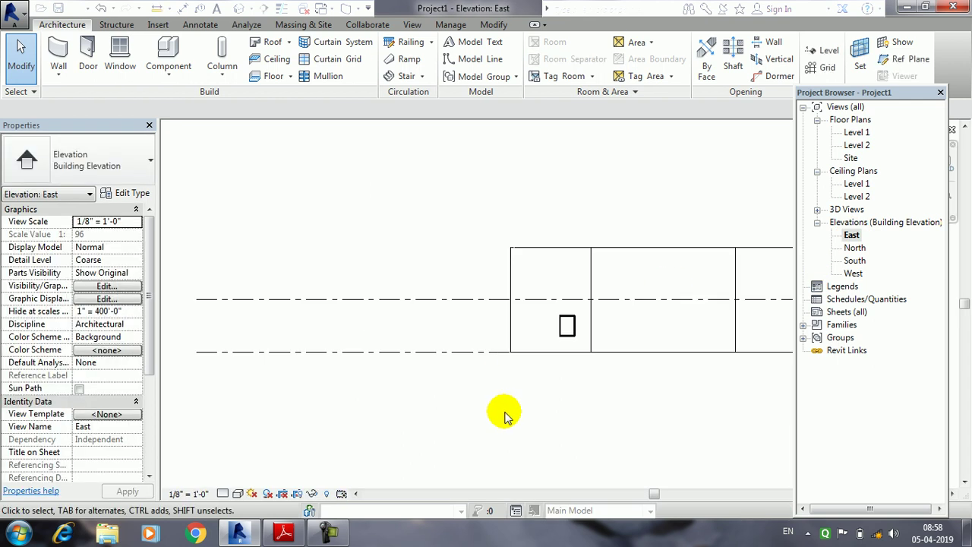
{"action": "left_click", "coordinate": [238, 494]}
{"action": "left_click", "coordinate": [265, 450]}
{"action": "scroll", "coordinate": [428, 326], "scroll_direction": "up", "scroll_amount": 2}
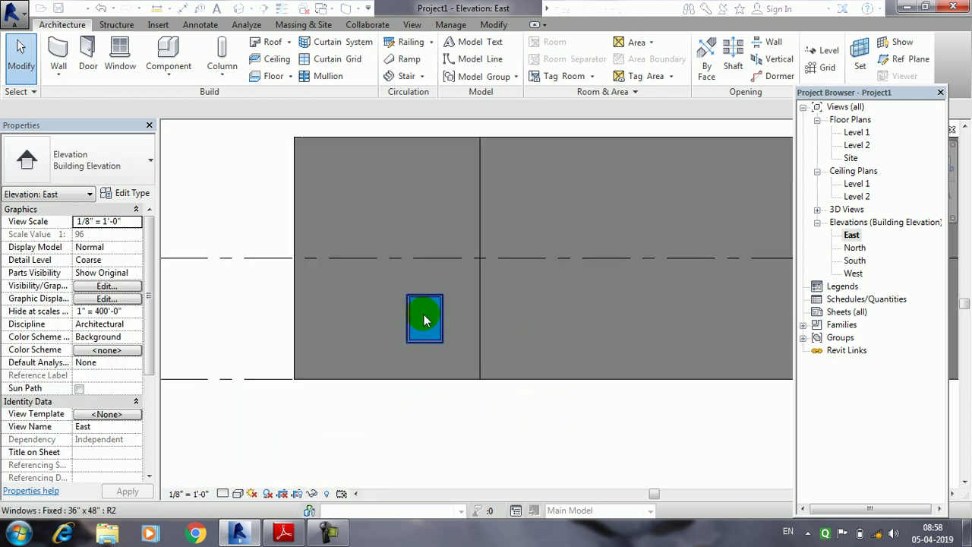
{"action": "scroll", "coordinate": [463, 369], "scroll_direction": "up", "scroll_amount": 3}
{"action": "left_click", "coordinate": [204, 26]}
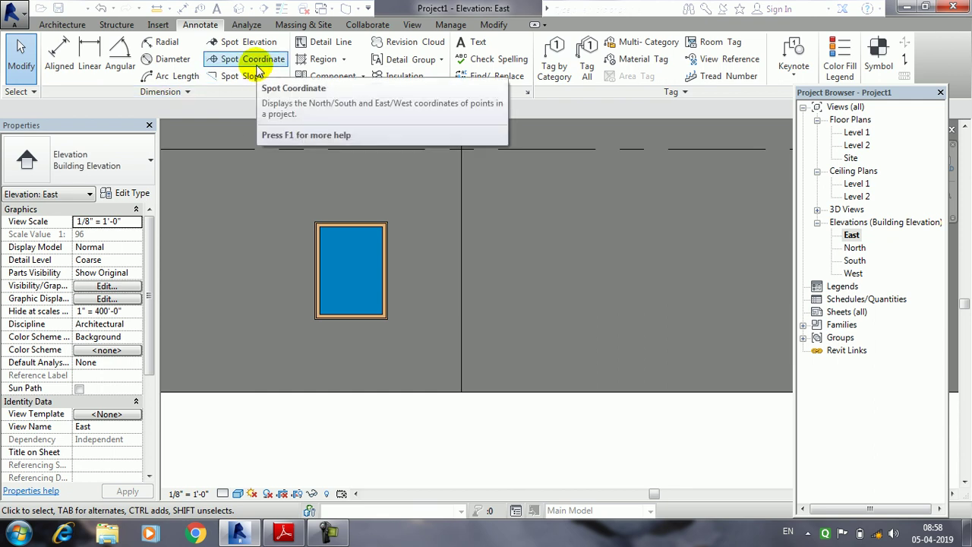
{"action": "mouse_move", "coordinate": [253, 60]}
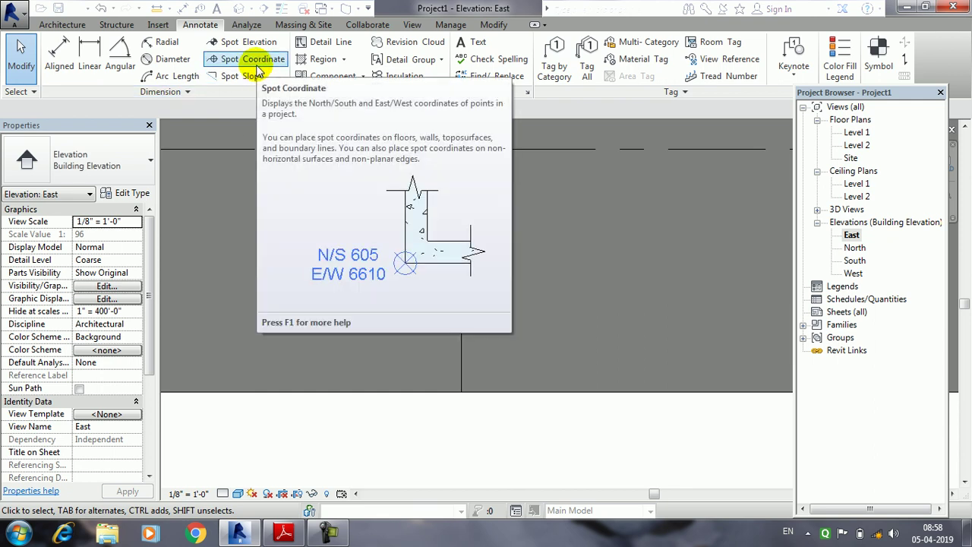
Place a spot coordinate with leader and shoulder at the window corner (N 9'-4 5/8", E -10'-5 7/32")
{"action": "left_click", "coordinate": [259, 68]}
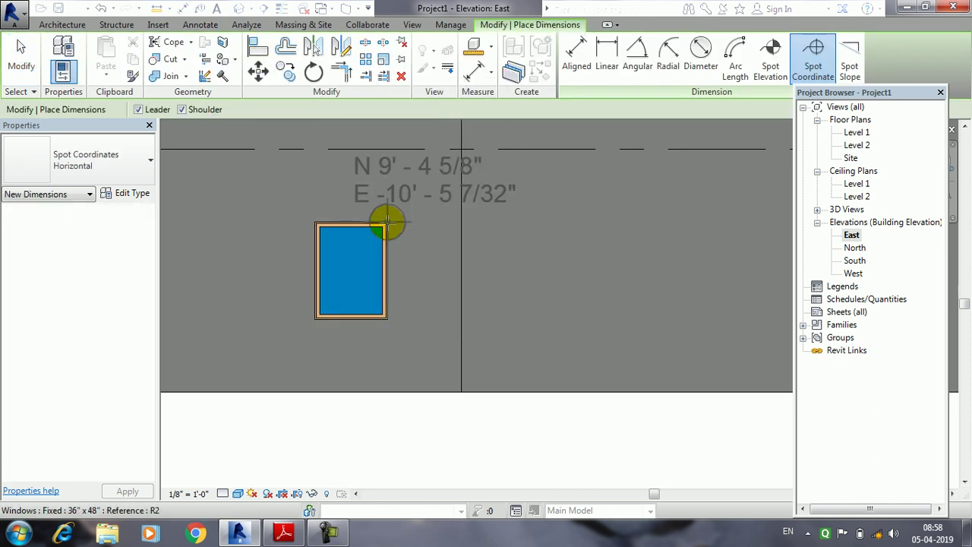
{"action": "scroll", "coordinate": [397, 254], "scroll_direction": "up", "scroll_amount": 2}
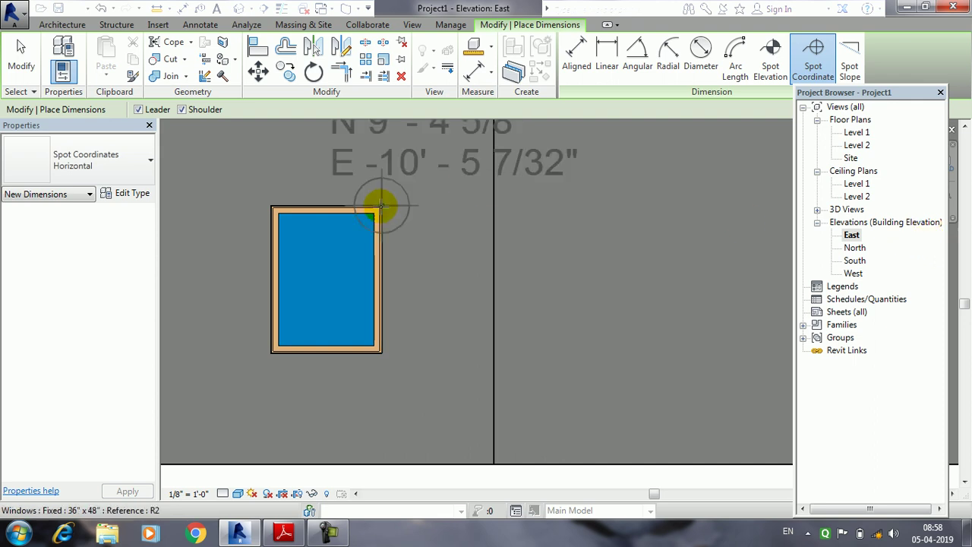
{"action": "left_click", "coordinate": [384, 211]}
{"action": "middle_click_drag", "start_coordinate": [699, 170], "coordinate": [554, 380]}
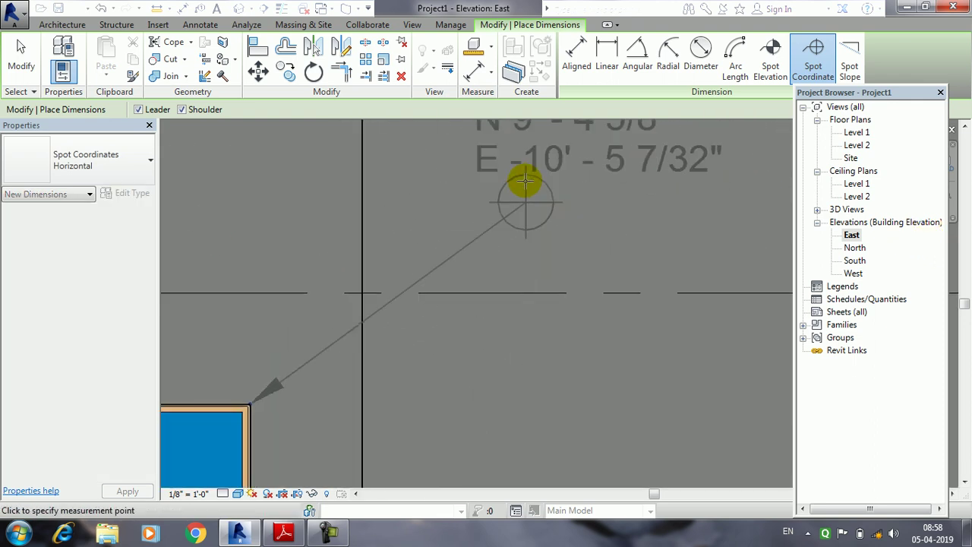
{"action": "left_click", "coordinate": [477, 202]}
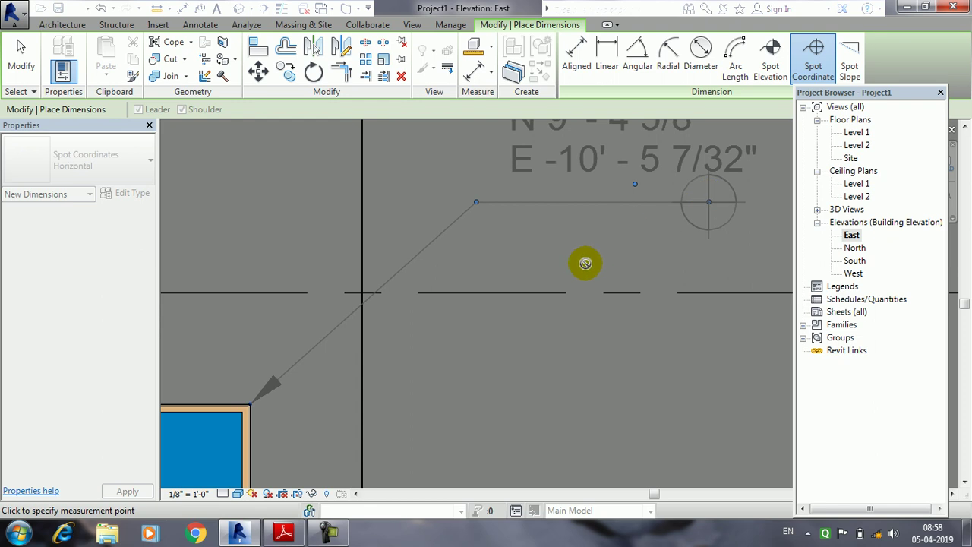
{"action": "left_click", "coordinate": [585, 263]}
{"action": "middle_click_drag", "start_coordinate": [578, 172], "coordinate": [502, 326]}
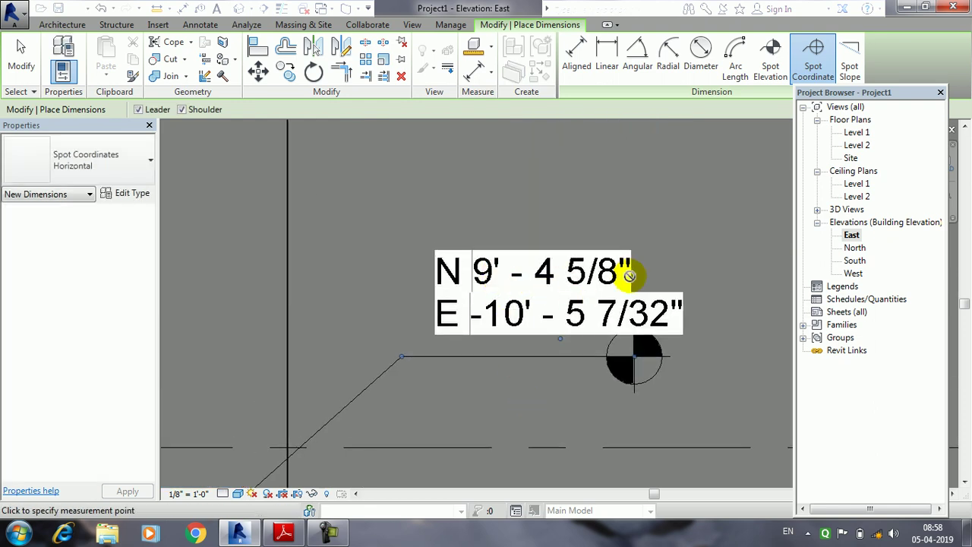
Reframe the East elevation around the coordinate tag, then open the North elevation
{"action": "middle_click_drag", "start_coordinate": [376, 260], "coordinate": [444, 155]}
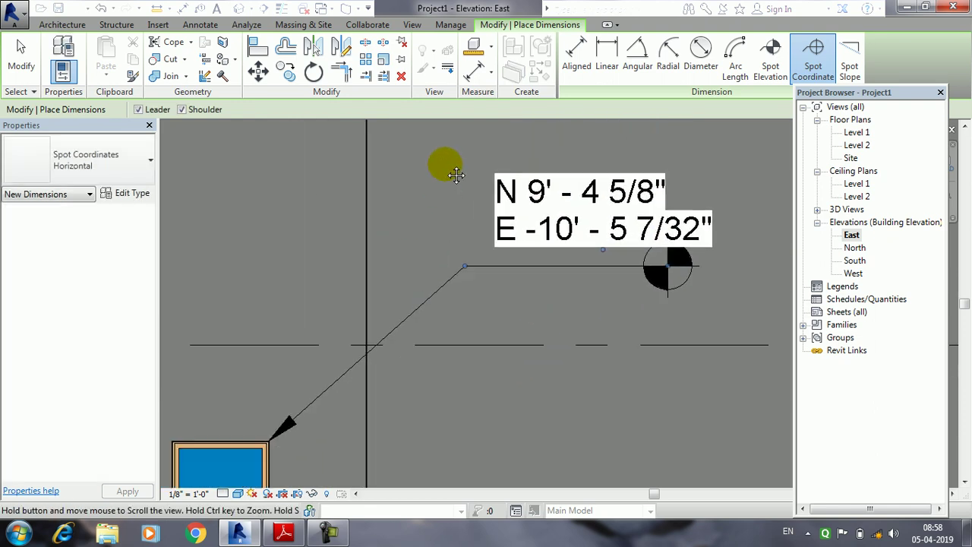
{"action": "left_click", "coordinate": [206, 25]}
{"action": "middle_click_drag", "start_coordinate": [251, 130], "coordinate": [291, 92]}
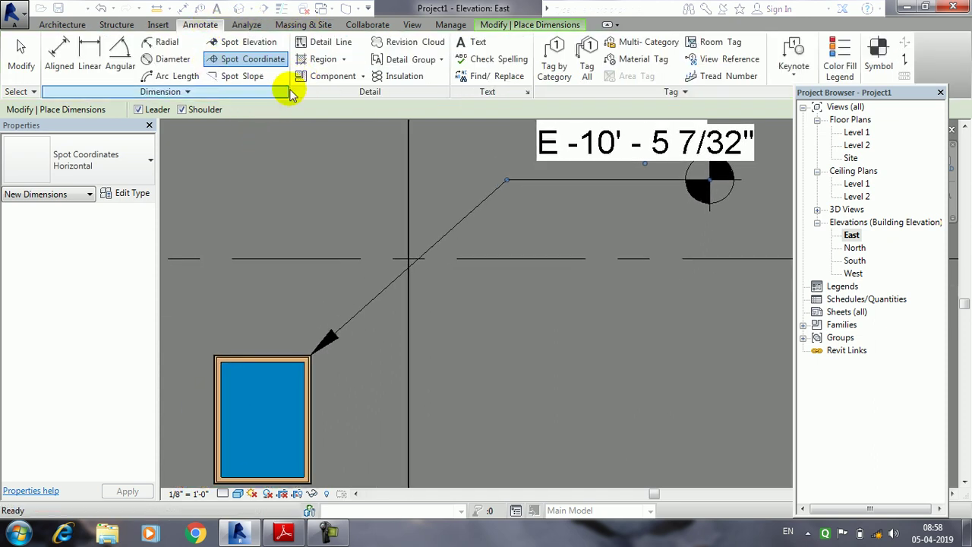
{"action": "left_click", "coordinate": [228, 59]}
{"action": "mouse_move", "coordinate": [373, 174]}
{"action": "middle_mouse_down"}
{"action": "mouse_move", "coordinate": [396, 223]}
{"action": "mouse_move", "coordinate": [521, 254]}
{"action": "middle_mouse_up"}
{"action": "scroll", "coordinate": [396, 222], "scroll_direction": "down", "scroll_amount": 3}
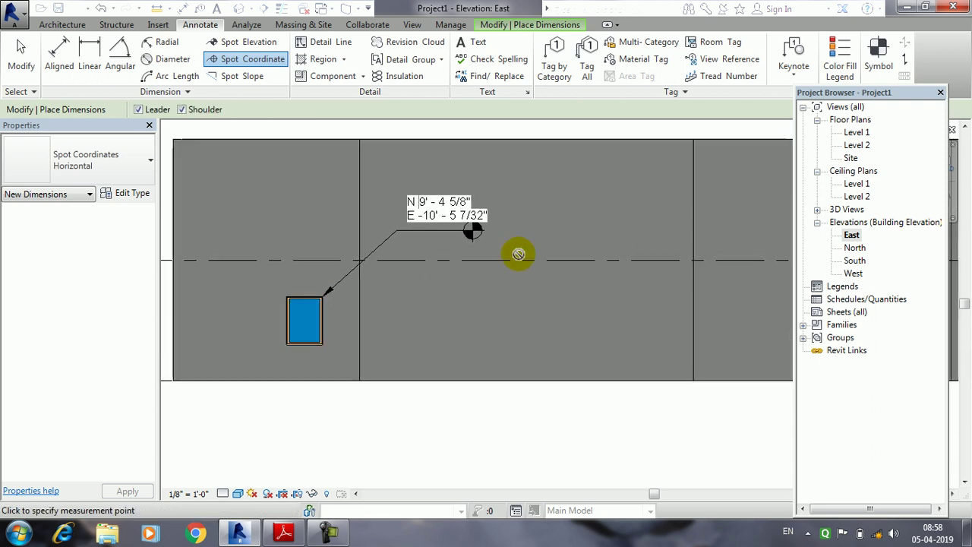
{"action": "double_click", "coordinate": [857, 249]}
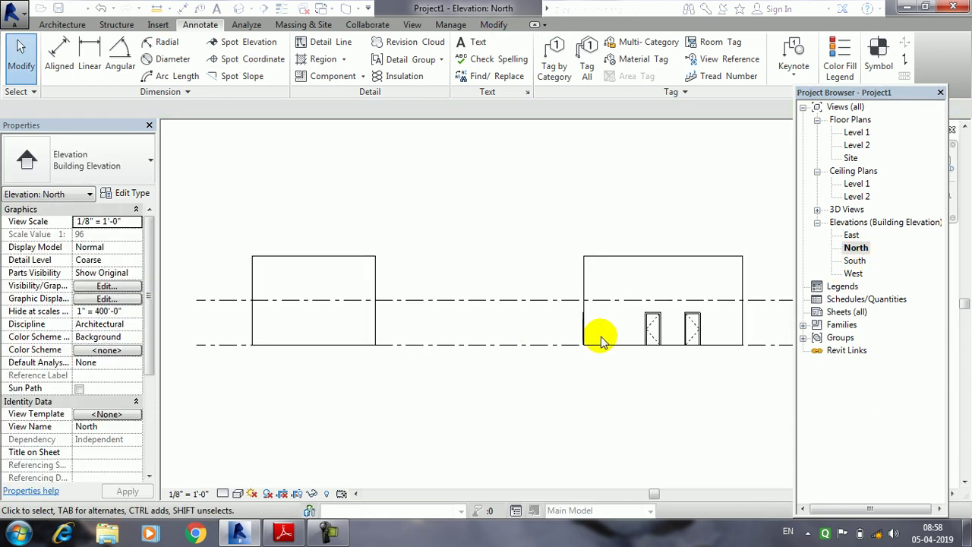
Place a spot coordinate with a leader at the door's top corner in the North elevation
{"action": "scroll", "coordinate": [689, 325], "scroll_direction": "up", "scroll_amount": 2}
{"action": "scroll", "coordinate": [662, 319], "scroll_direction": "up", "scroll_amount": 3}
{"action": "middle_click_drag", "start_coordinate": [661, 319], "coordinate": [361, 320]}
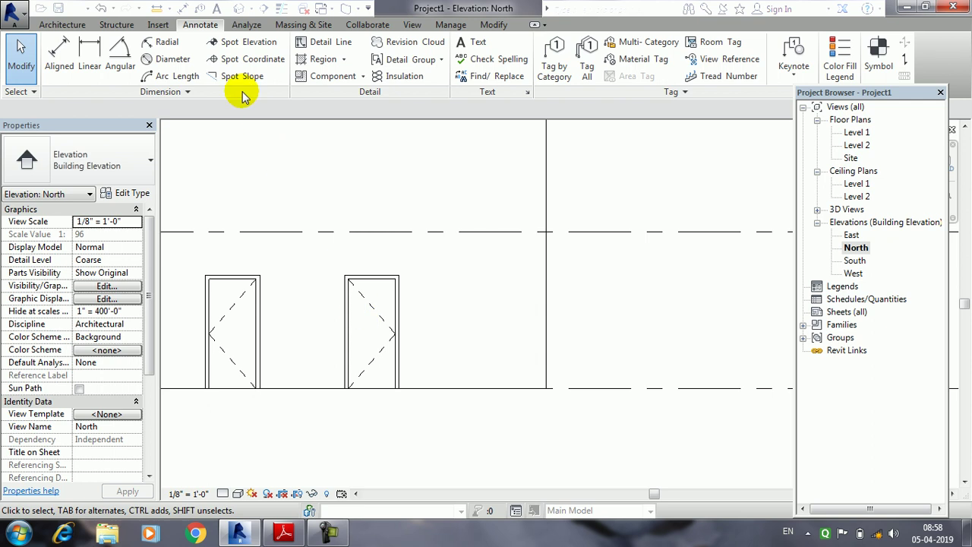
{"action": "left_click", "coordinate": [241, 58]}
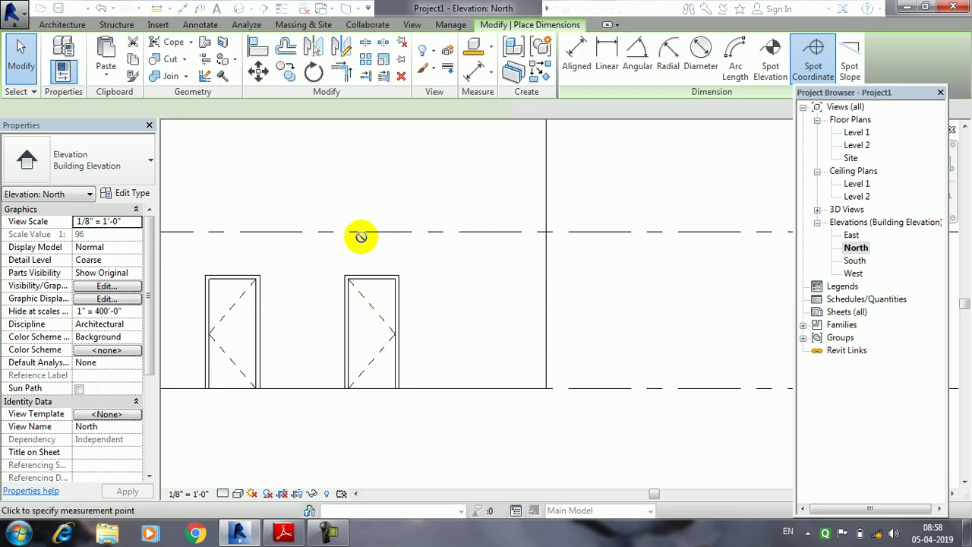
{"action": "left_click", "coordinate": [399, 277]}
{"action": "left_click", "coordinate": [456, 177]}
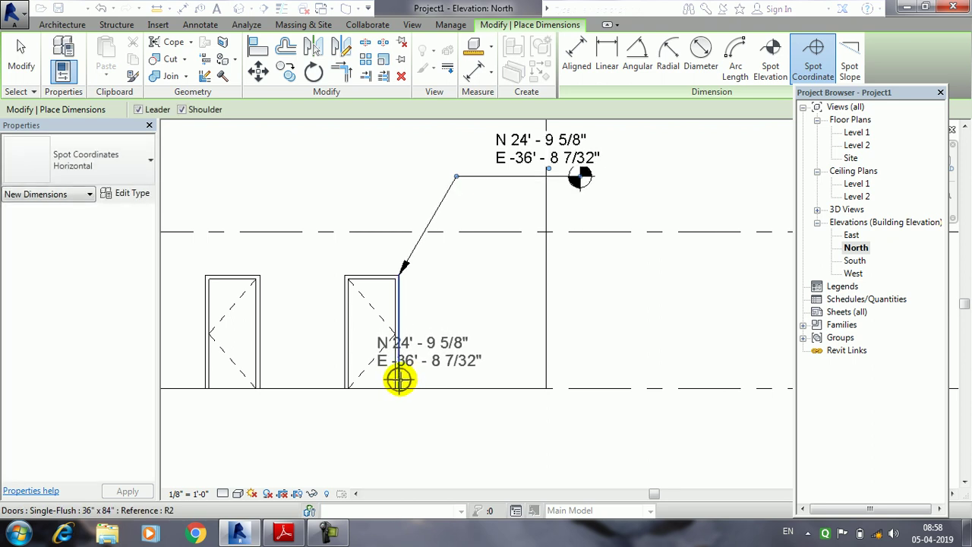
Add spot elevations of 7'-3" at the left door's top and 0'-0" at the floor line
{"action": "left_click", "coordinate": [200, 25]}
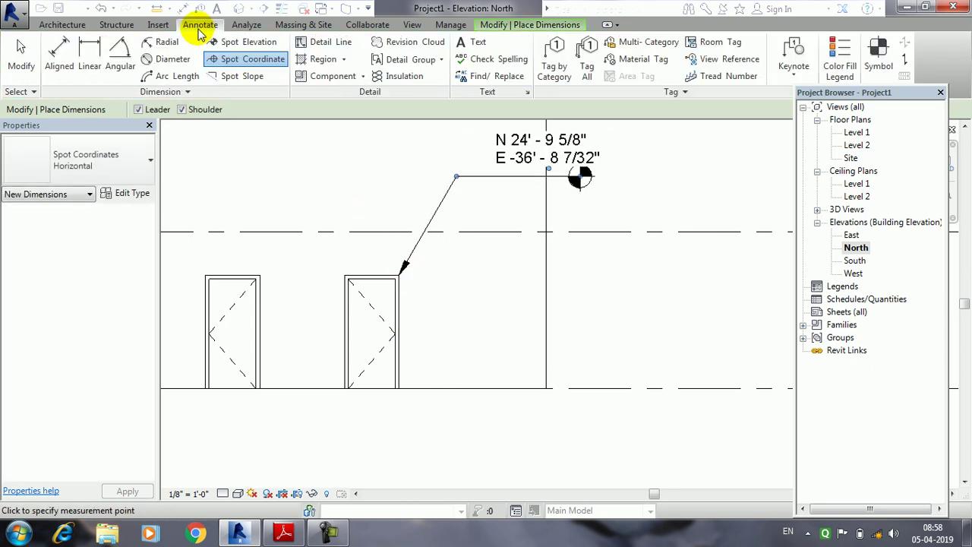
{"action": "left_click", "coordinate": [251, 43]}
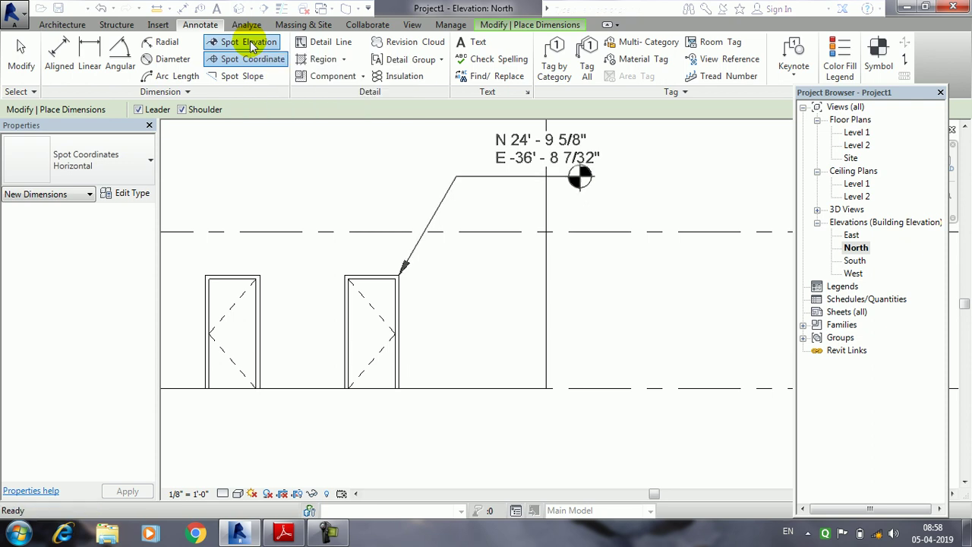
{"action": "scroll", "coordinate": [250, 270], "scroll_direction": "up", "scroll_amount": 3}
{"action": "left_click", "coordinate": [265, 279]}
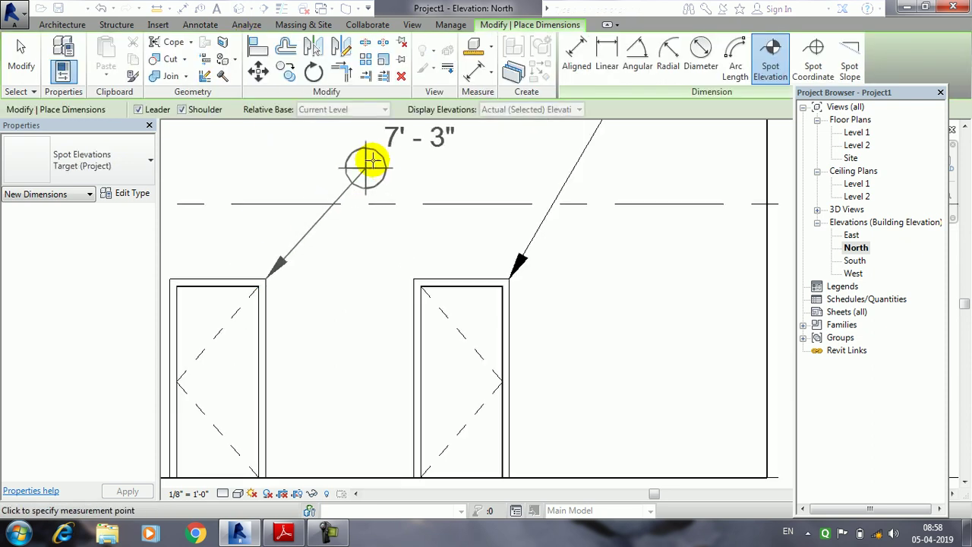
{"action": "left_click", "coordinate": [372, 160]}
{"action": "middle_click_drag", "start_coordinate": [323, 281], "coordinate": [495, 202]}
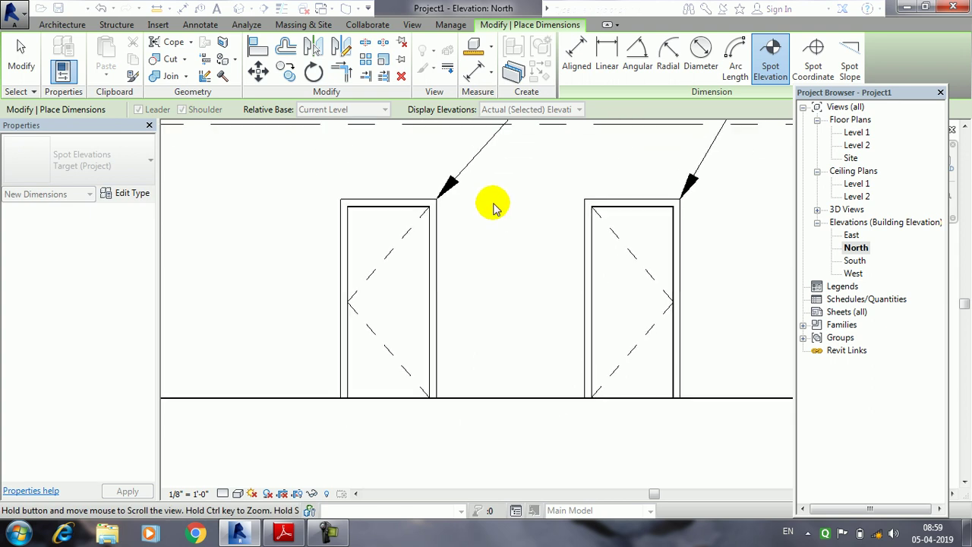
{"action": "left_click", "coordinate": [333, 397]}
{"action": "left_click", "coordinate": [281, 290]}
{"action": "left_click", "coordinate": [192, 287]}
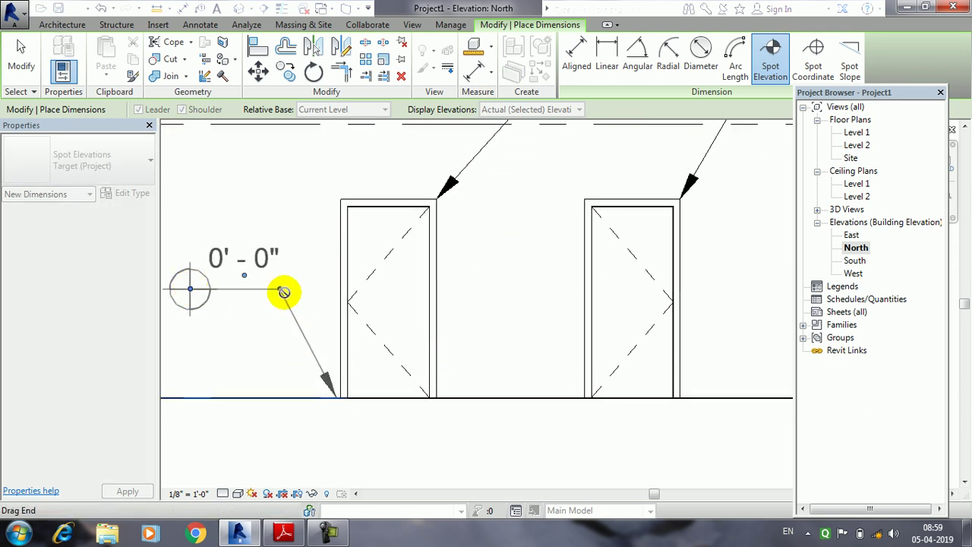
{"action": "middle_click_drag", "start_coordinate": [282, 293], "coordinate": [436, 231]}
Open the South elevation and centre the window in the view
{"action": "double_click", "coordinate": [862, 261]}
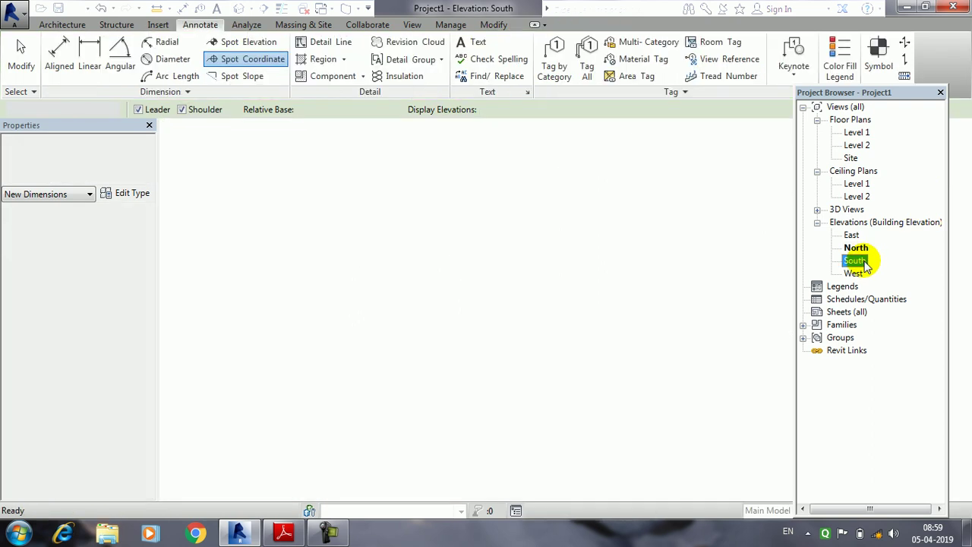
{"action": "scroll", "coordinate": [478, 318], "scroll_direction": "up", "scroll_amount": 3}
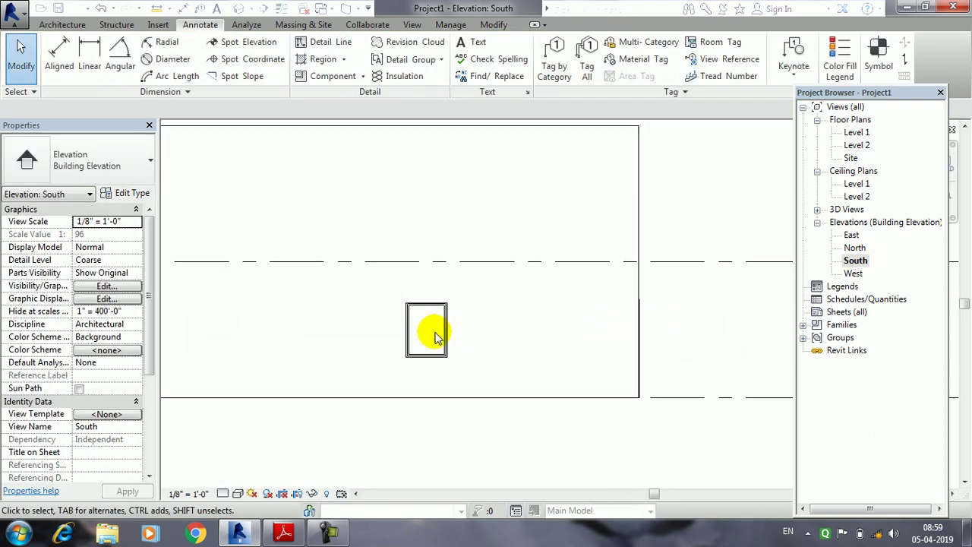
{"action": "scroll", "coordinate": [434, 332], "scroll_direction": "up", "scroll_amount": 2}
{"action": "middle_click_drag", "start_coordinate": [321, 184], "coordinate": [300, 140]}
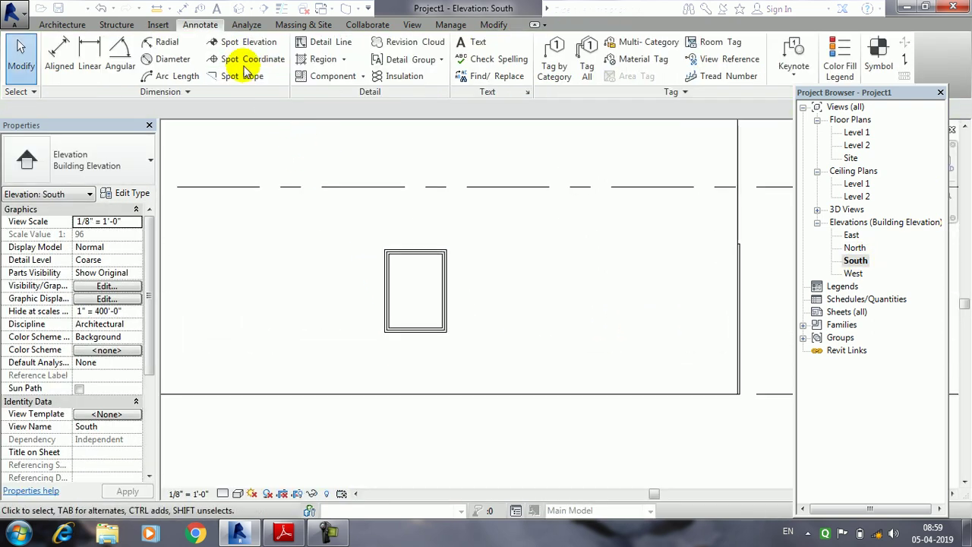
Place a 7'-0" spot elevation at the window's top-right corner with leader and shoulder
{"action": "left_click", "coordinate": [250, 43]}
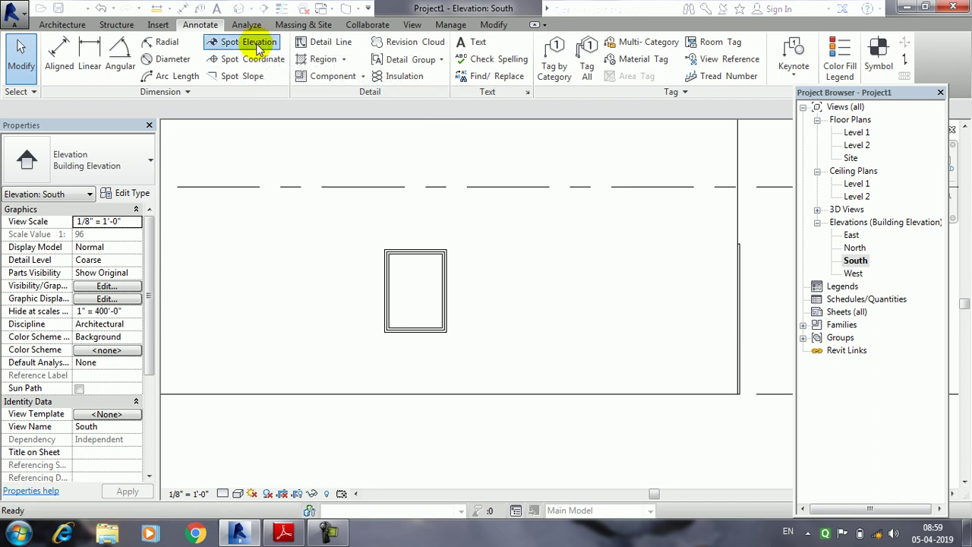
{"action": "scroll", "coordinate": [450, 248], "scroll_direction": "up", "scroll_amount": 2}
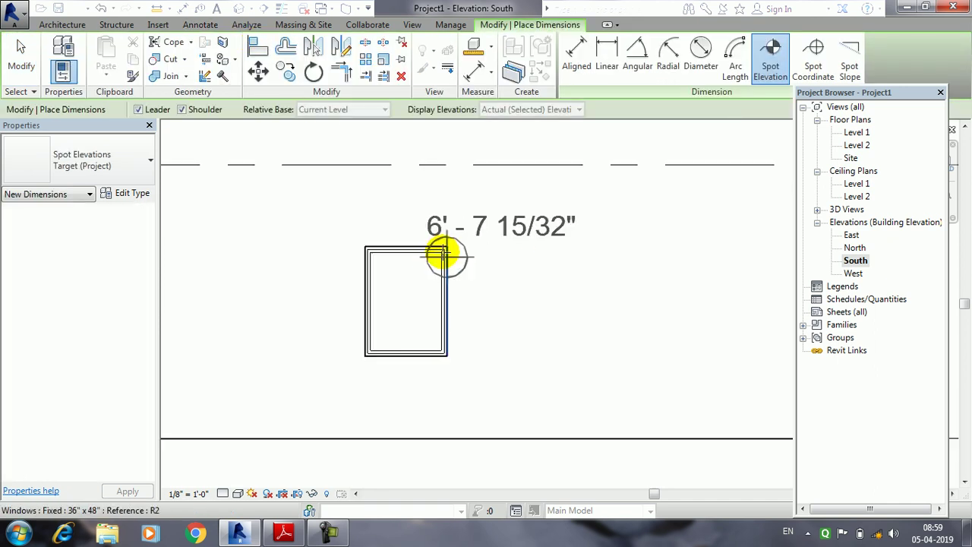
{"action": "scroll", "coordinate": [447, 245], "scroll_direction": "up", "scroll_amount": 2}
{"action": "left_click", "coordinate": [446, 245]}
{"action": "middle_click_drag", "start_coordinate": [673, 162], "coordinate": [514, 341]}
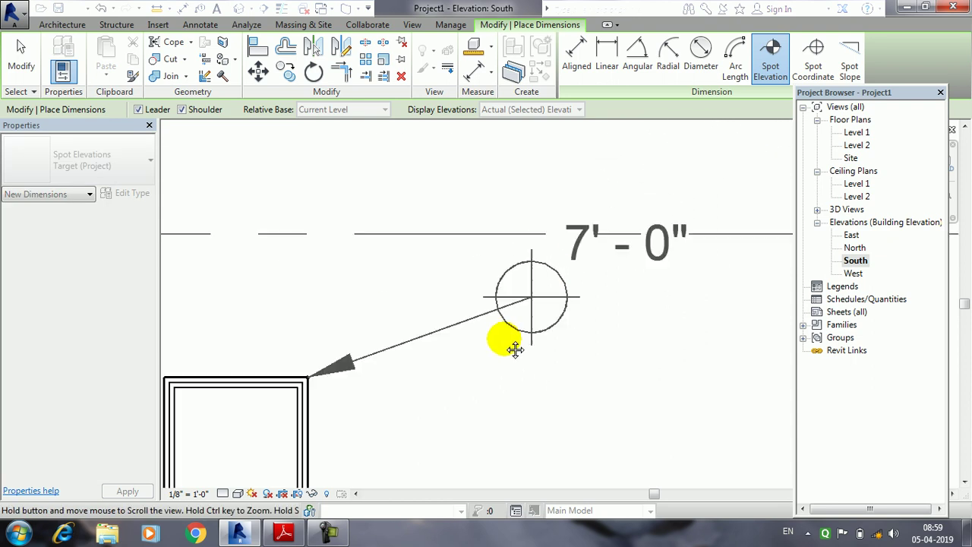
{"action": "left_click", "coordinate": [514, 185]}
{"action": "left_click", "coordinate": [743, 185]}
Place a 3'-0" spot elevation at the window's bottom corner, then frame both tags
{"action": "mouse_move", "coordinate": [501, 487]}
{"action": "middle_mouse_down"}
{"action": "mouse_move", "coordinate": [518, 353]}
{"action": "mouse_move", "coordinate": [476, 321]}
{"action": "middle_mouse_up"}
{"action": "scroll", "coordinate": [390, 319], "scroll_direction": "up", "scroll_amount": 1}
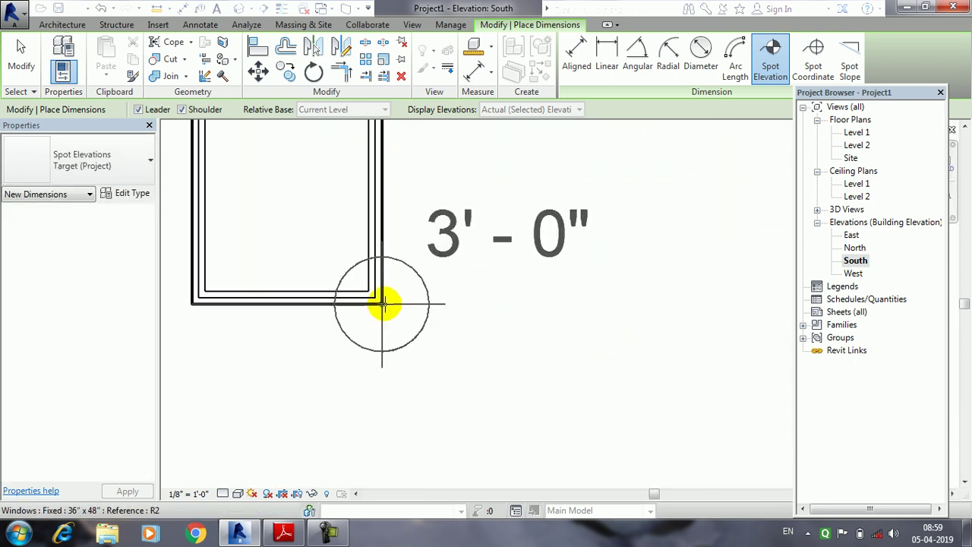
{"action": "left_click", "coordinate": [384, 304]}
{"action": "middle_click_drag", "start_coordinate": [597, 195], "coordinate": [462, 357]}
{"action": "left_click", "coordinate": [462, 291]}
{"action": "left_click", "coordinate": [713, 292]}
{"action": "scroll", "coordinate": [419, 412], "scroll_direction": "down", "scroll_amount": 5, "text": "ctrl"}
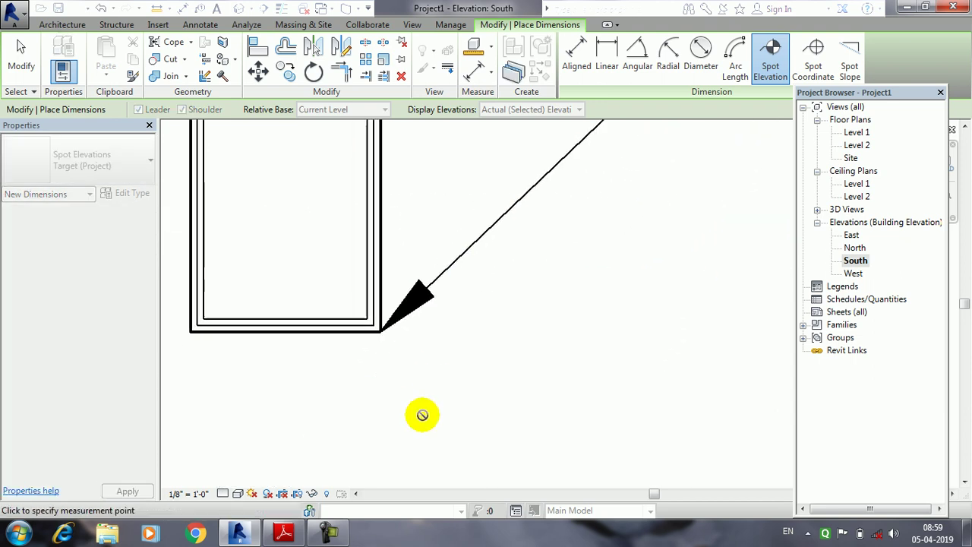
{"action": "middle_click_drag", "start_coordinate": [430, 221], "coordinate": [423, 306]}
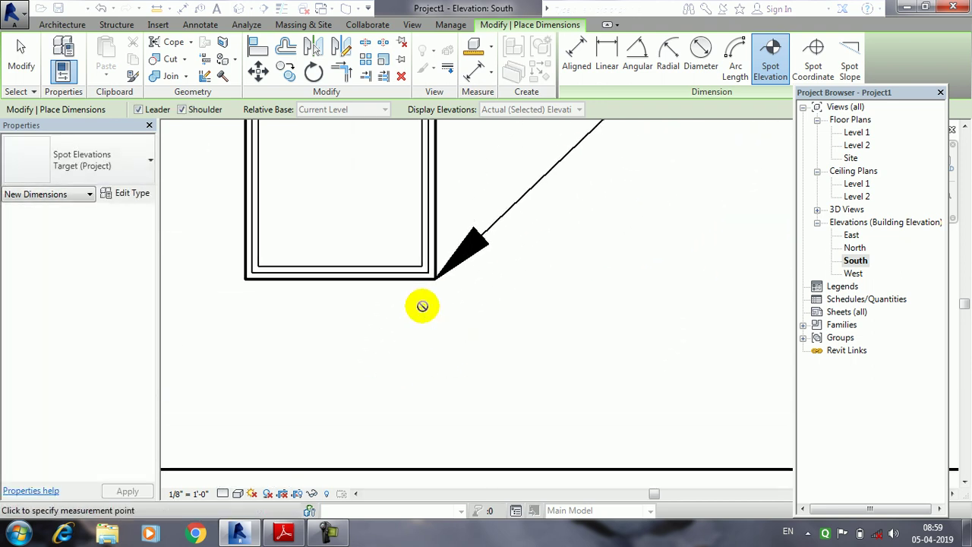
{"action": "scroll", "coordinate": [463, 276], "scroll_direction": "down", "scroll_amount": 2}
{"action": "scroll", "coordinate": [486, 278], "scroll_direction": "down", "scroll_amount": 2}
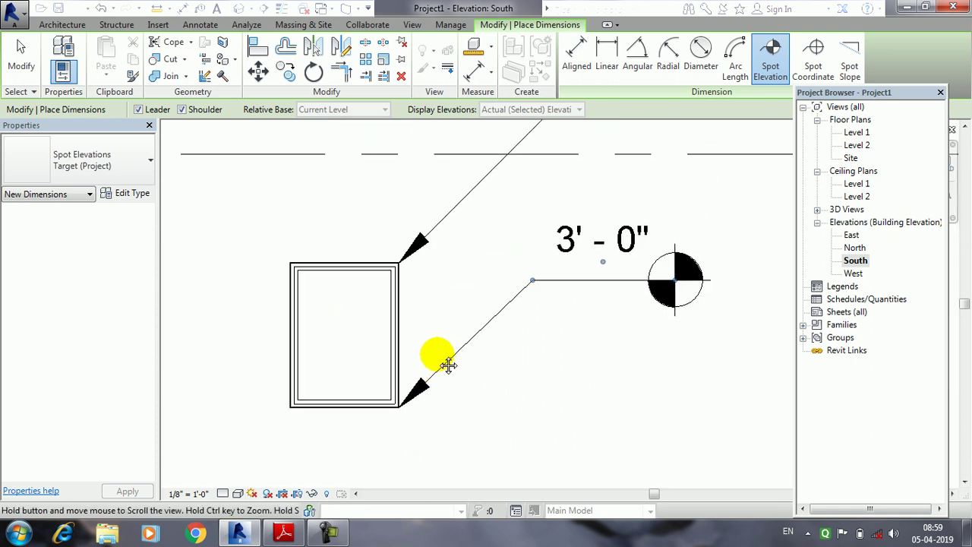
{"action": "middle_click_drag", "start_coordinate": [440, 354], "coordinate": [441, 365]}
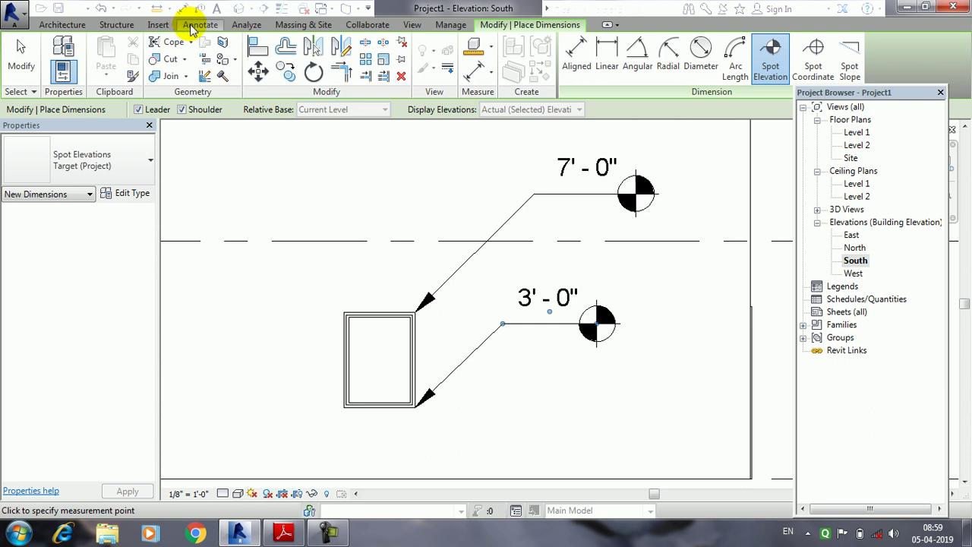
{"action": "left_click", "coordinate": [193, 25]}
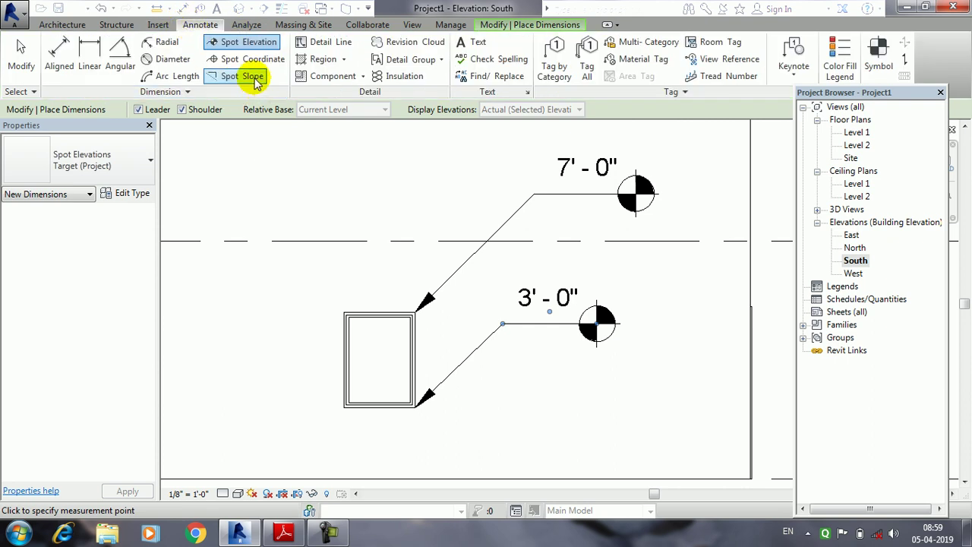
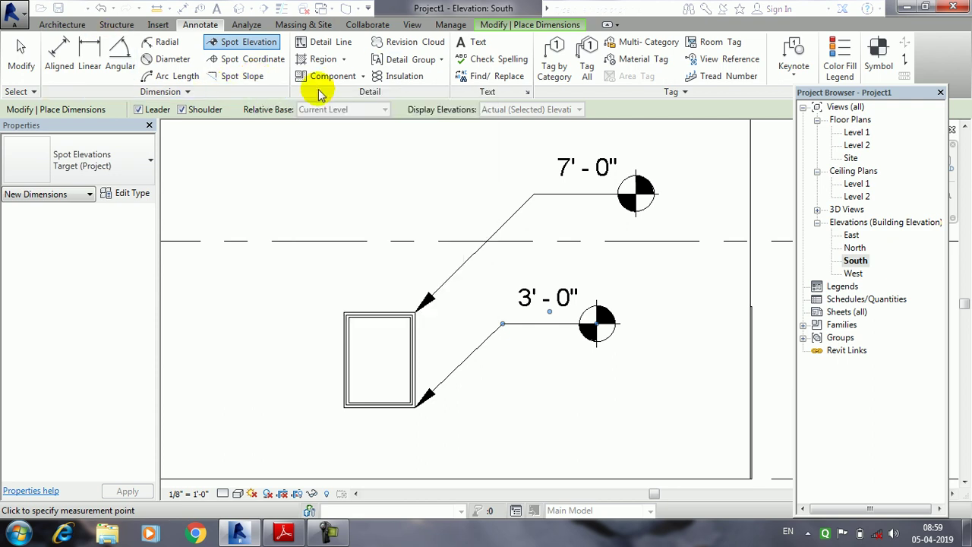
Bring the PDF tutorial forward and scroll to the custom Dimension Type steps on page 35
{"action": "scroll", "coordinate": [452, 322], "scroll_direction": "down", "scroll_amount": 1}
{"action": "scroll", "coordinate": [479, 328], "scroll_direction": "down", "scroll_amount": 1}
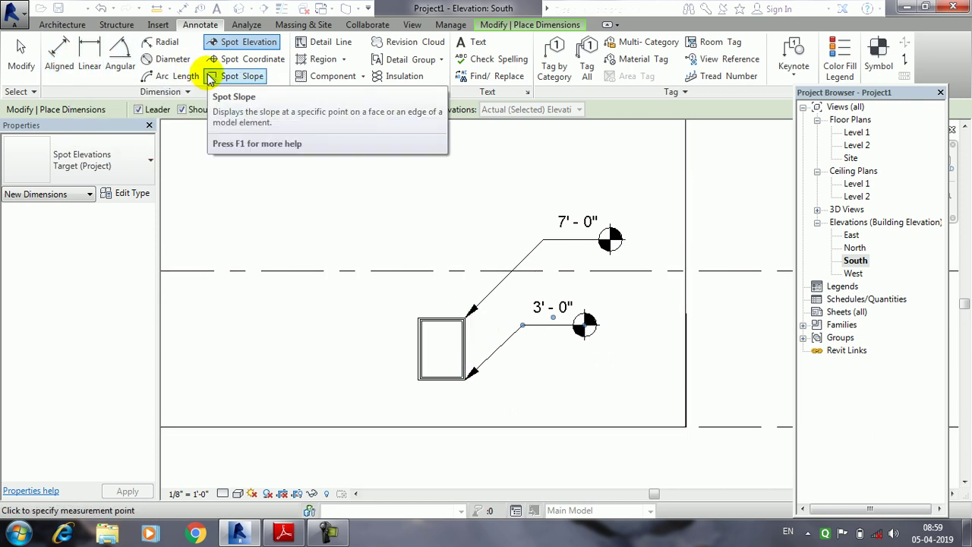
{"action": "left_click", "coordinate": [283, 532]}
{"action": "scroll", "coordinate": [445, 293], "scroll_direction": "down", "scroll_amount": 3}
{"action": "scroll", "coordinate": [443, 295], "scroll_direction": "down", "scroll_amount": 2}
{"action": "scroll", "coordinate": [443, 298], "scroll_direction": "down", "scroll_amount": 2}
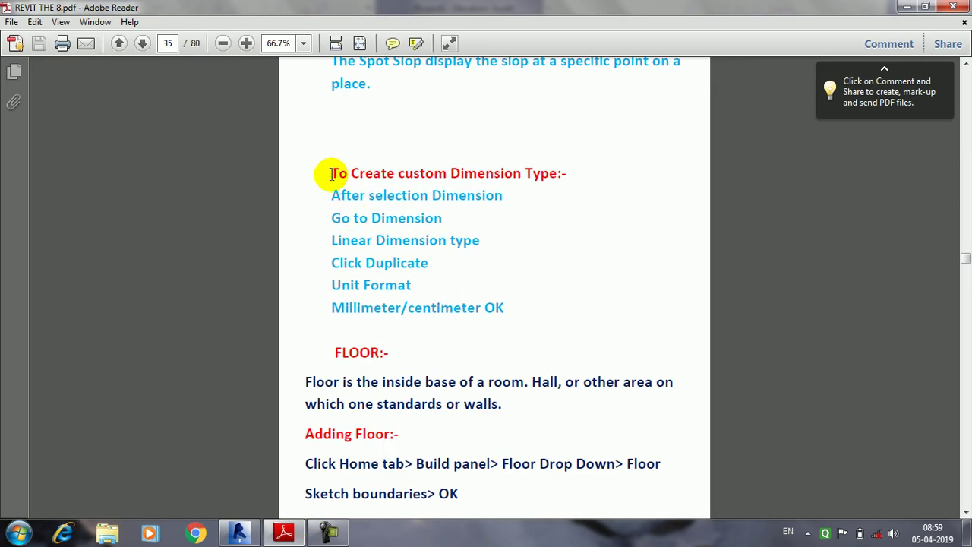
Highlight the custom Dimension Type heading and scroll on to the Floor notes
{"action": "left_click_drag", "start_coordinate": [331, 173], "coordinate": [580, 160]}
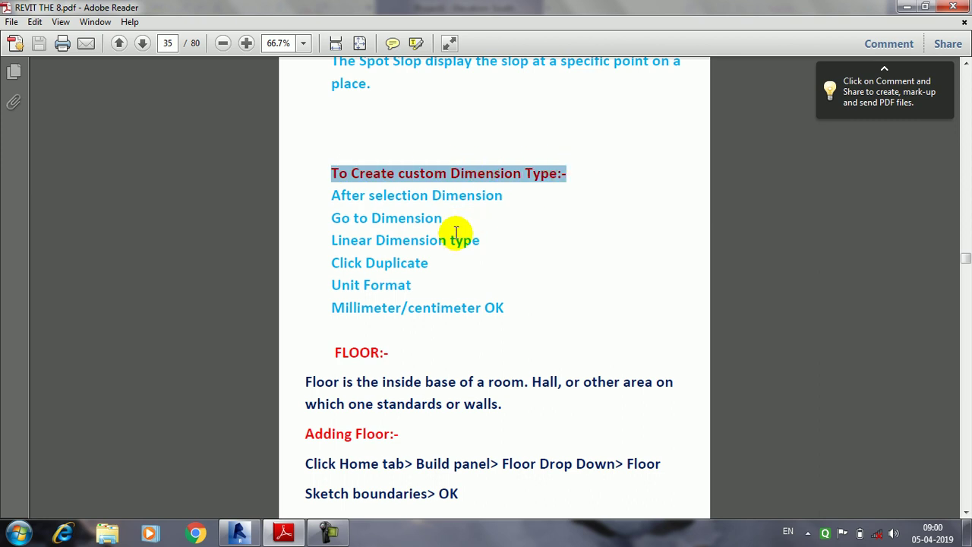
{"action": "scroll", "coordinate": [455, 234], "scroll_direction": "down", "scroll_amount": 3}
{"action": "left_click", "coordinate": [308, 530]}
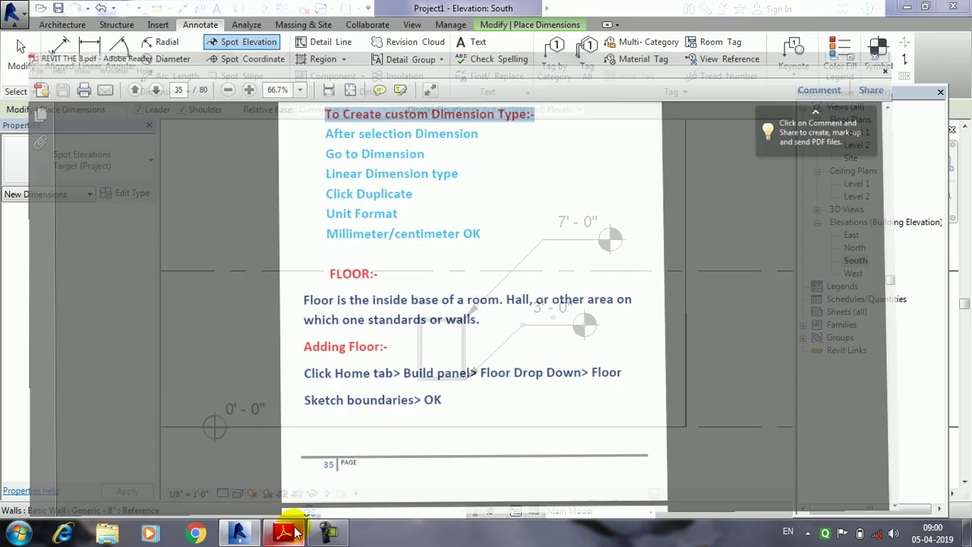
{"action": "left_click", "coordinate": [327, 532]}
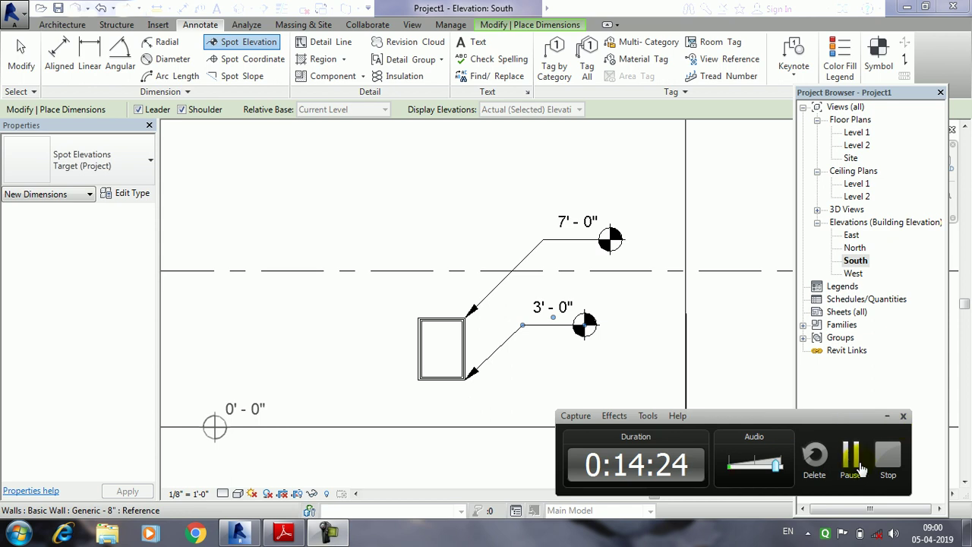
{"action": "left_click", "coordinate": [861, 471]}
Read the FLOOR definition, highlighting key phrases, then return to the Revit project
{"action": "left_click_drag", "start_coordinate": [331, 82], "coordinate": [374, 79]}
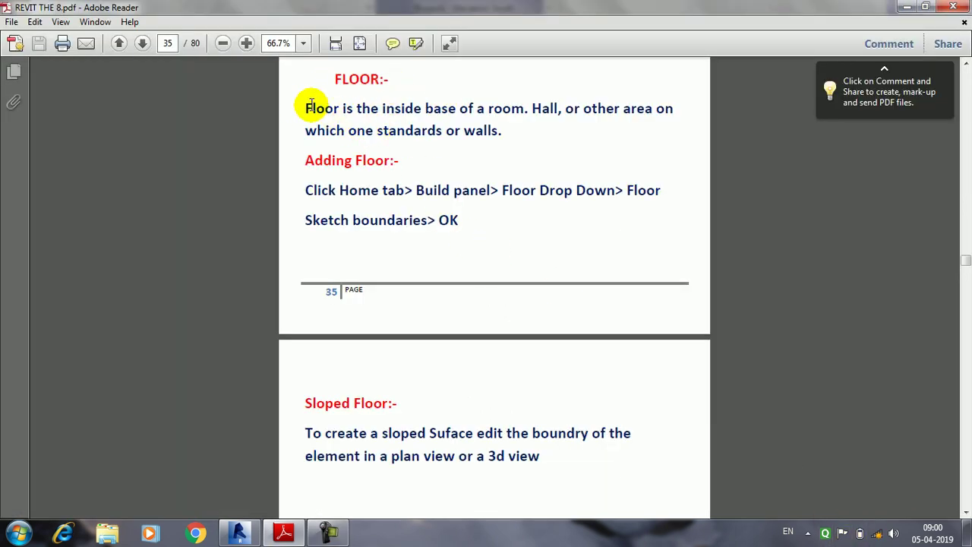
{"action": "left_click_drag", "start_coordinate": [316, 105], "coordinate": [395, 114]}
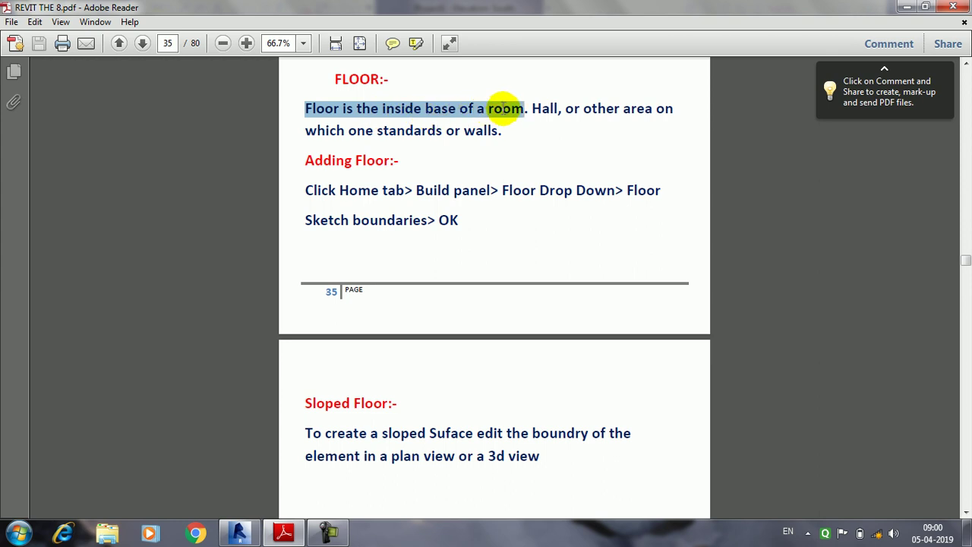
{"action": "left_click", "coordinate": [517, 128]}
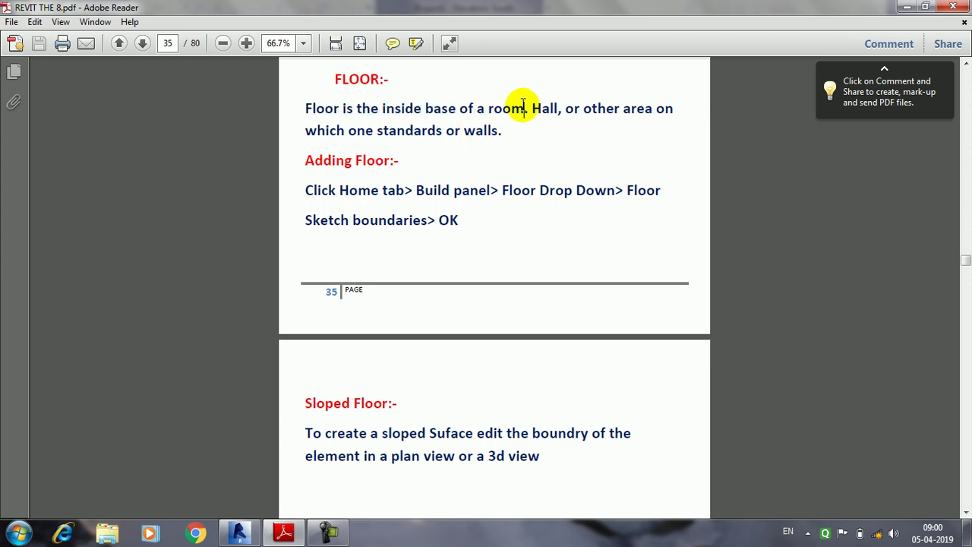
{"action": "left_click_drag", "start_coordinate": [534, 107], "coordinate": [609, 119]}
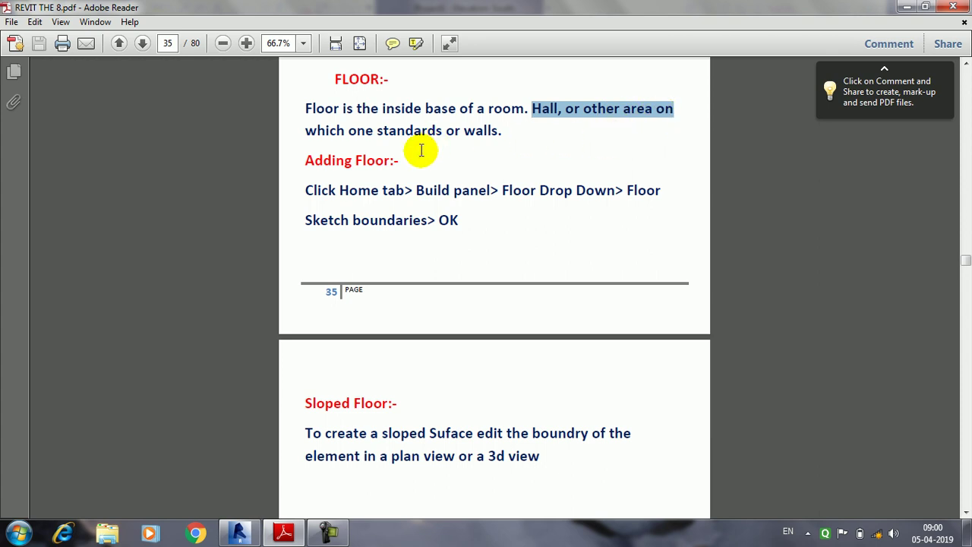
{"action": "left_click_drag", "start_coordinate": [374, 130], "coordinate": [508, 130]}
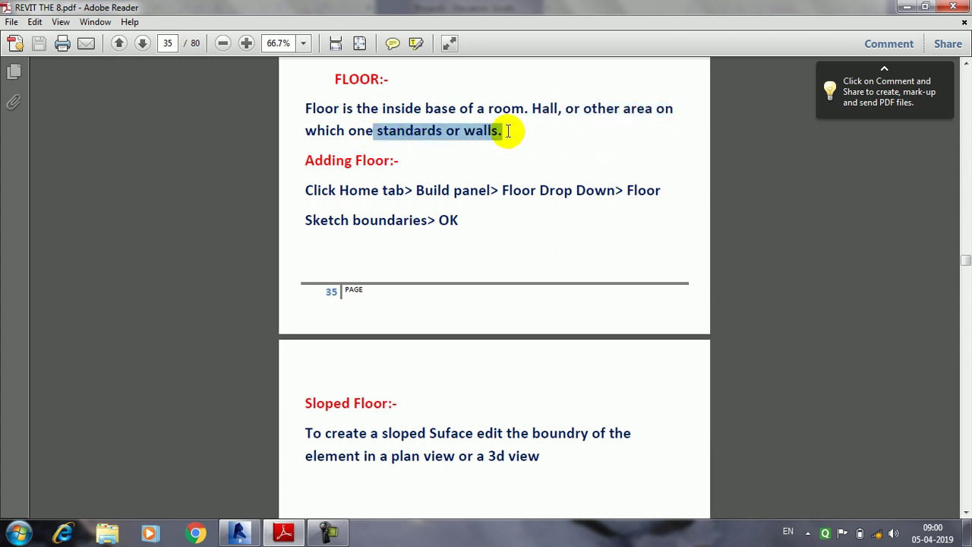
{"action": "left_click", "coordinate": [494, 162]}
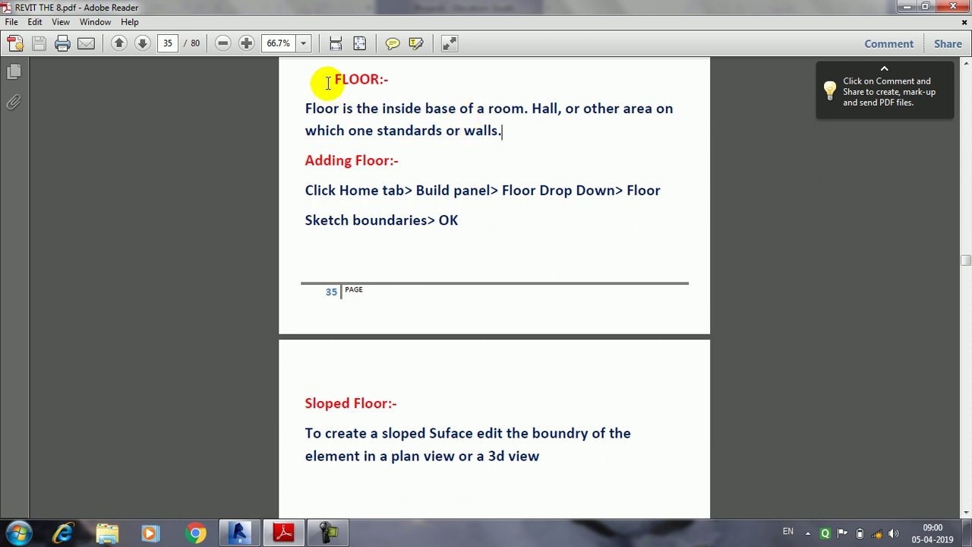
{"action": "left_click_drag", "start_coordinate": [329, 83], "coordinate": [391, 89]}
{"action": "left_click_drag", "start_coordinate": [326, 80], "coordinate": [411, 86]}
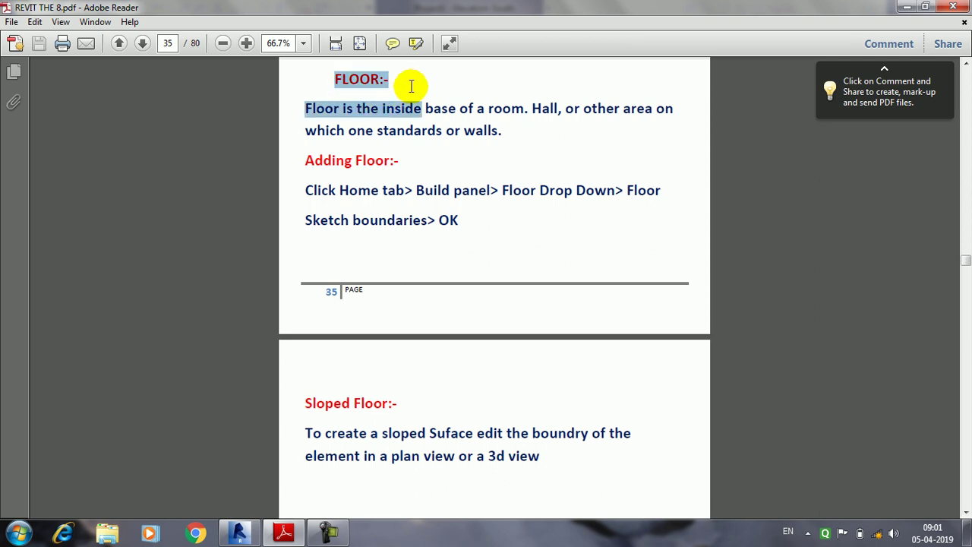
{"action": "left_click", "coordinate": [400, 147]}
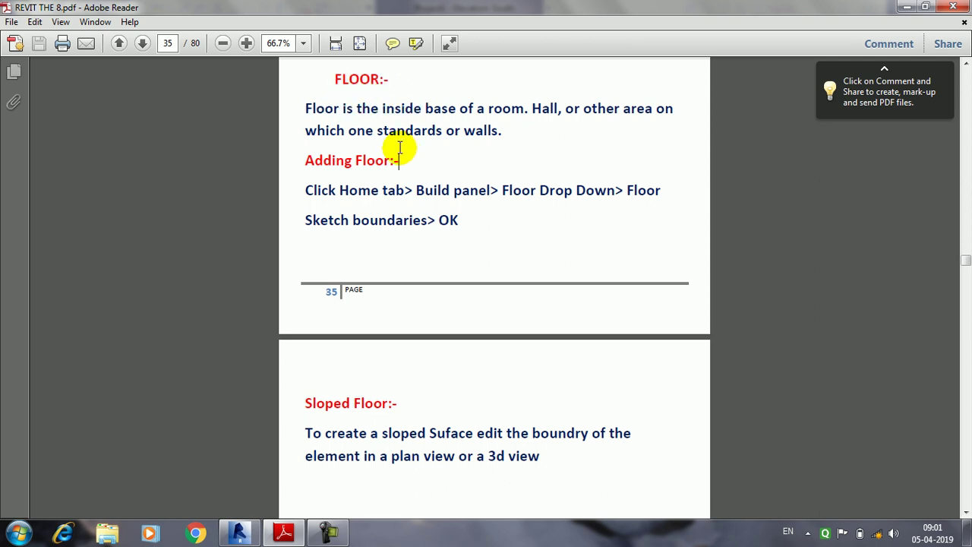
{"action": "left_click", "coordinate": [325, 534]}
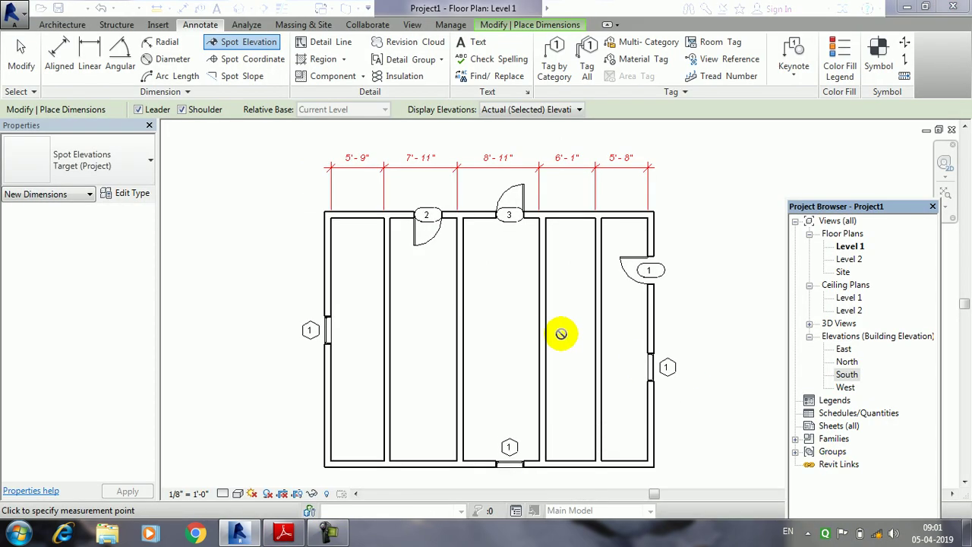
Start an architectural floor on Level 1 with the Floor: Architectural tool
{"action": "middle_click_drag", "start_coordinate": [560, 332], "coordinate": [510, 324]}
{"action": "left_click", "coordinate": [64, 32]}
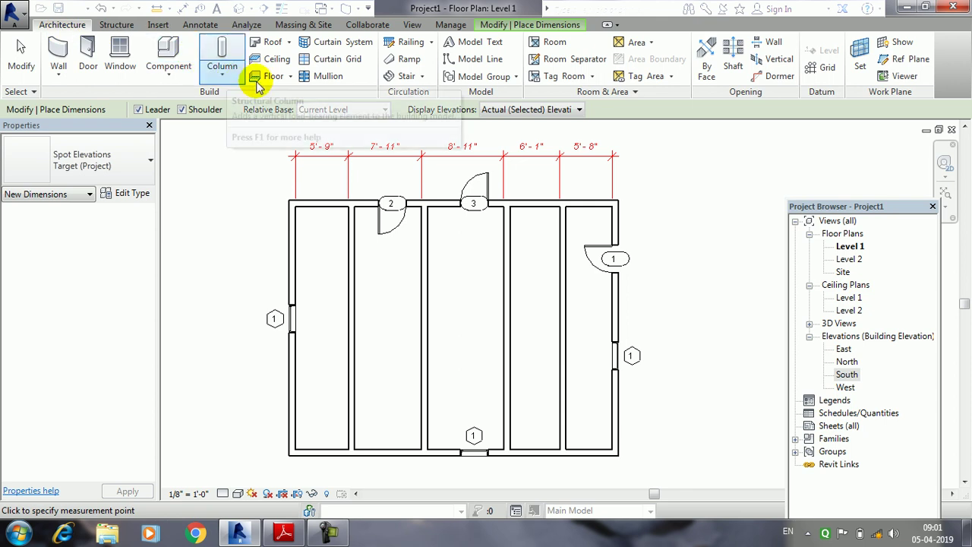
{"action": "left_click", "coordinate": [290, 77]}
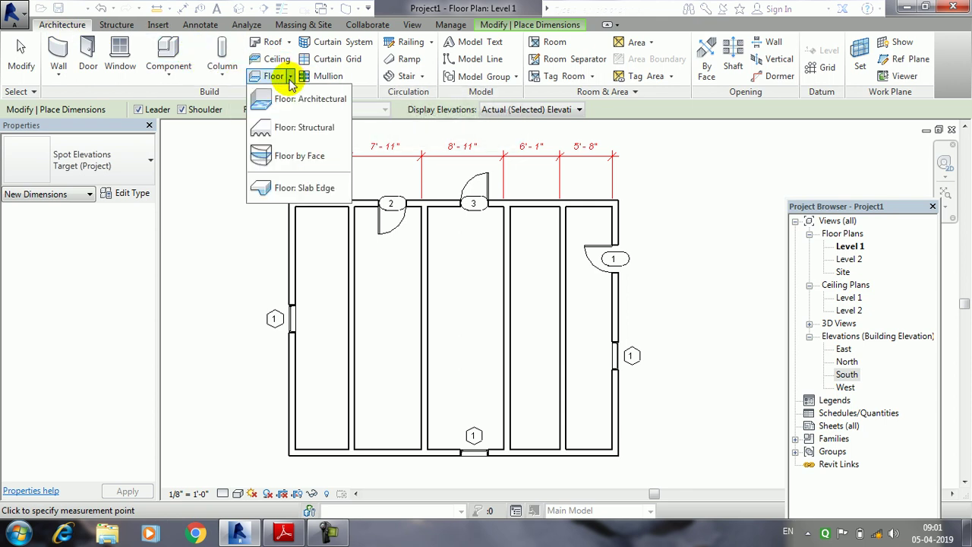
{"action": "left_click", "coordinate": [325, 102]}
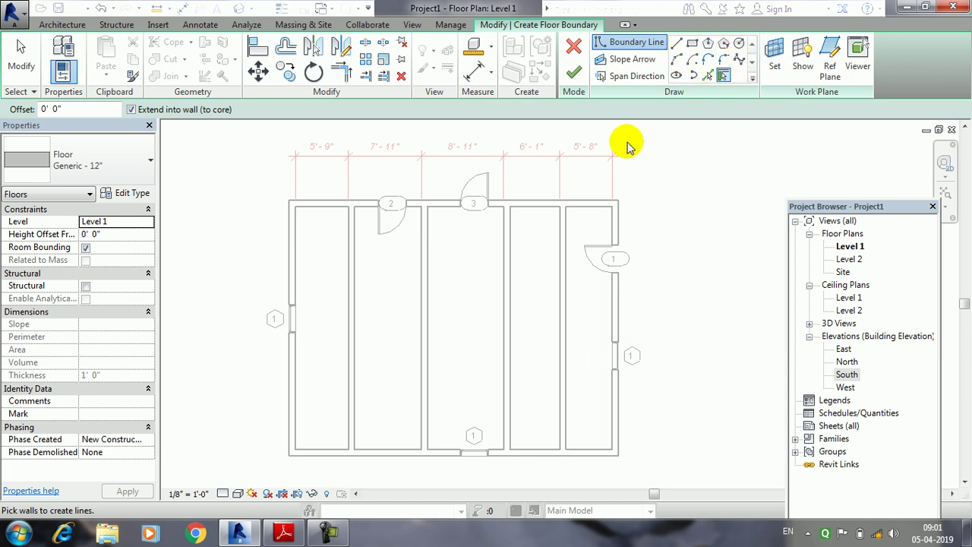
{"action": "left_click", "coordinate": [330, 534]}
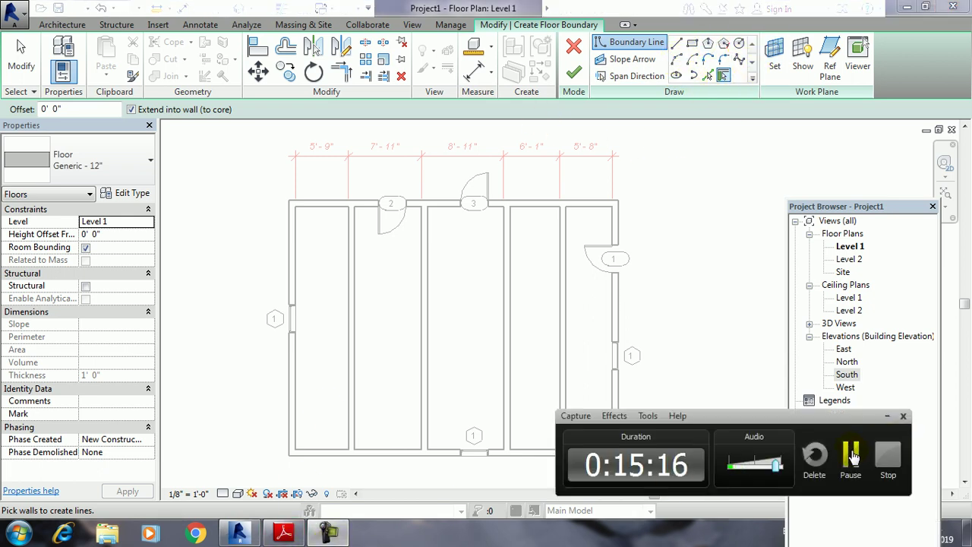
{"action": "left_click", "coordinate": [851, 456]}
Sketch a rectangular boundary around the outer walls and finish the 1264 SF Generic 12" floor
{"action": "left_click", "coordinate": [692, 45]}
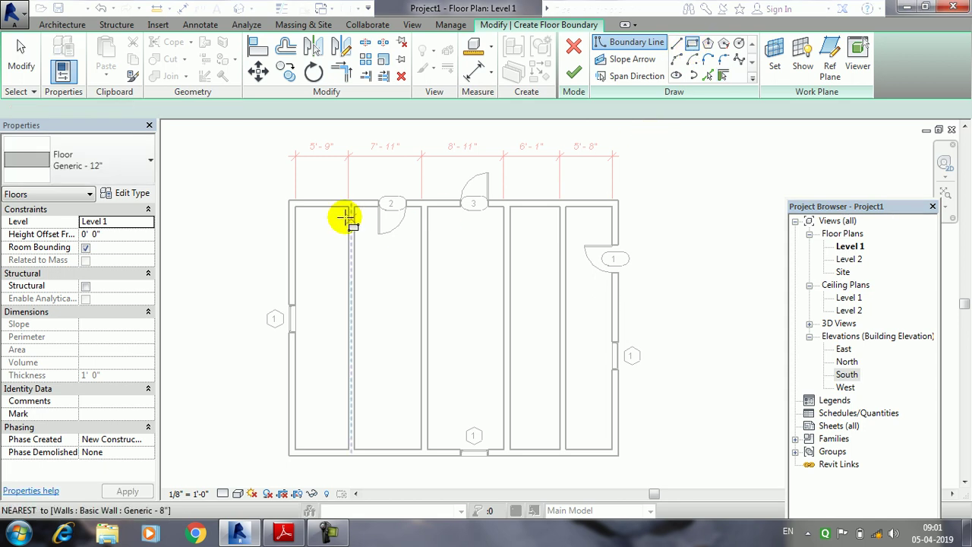
{"action": "left_click", "coordinate": [276, 183]}
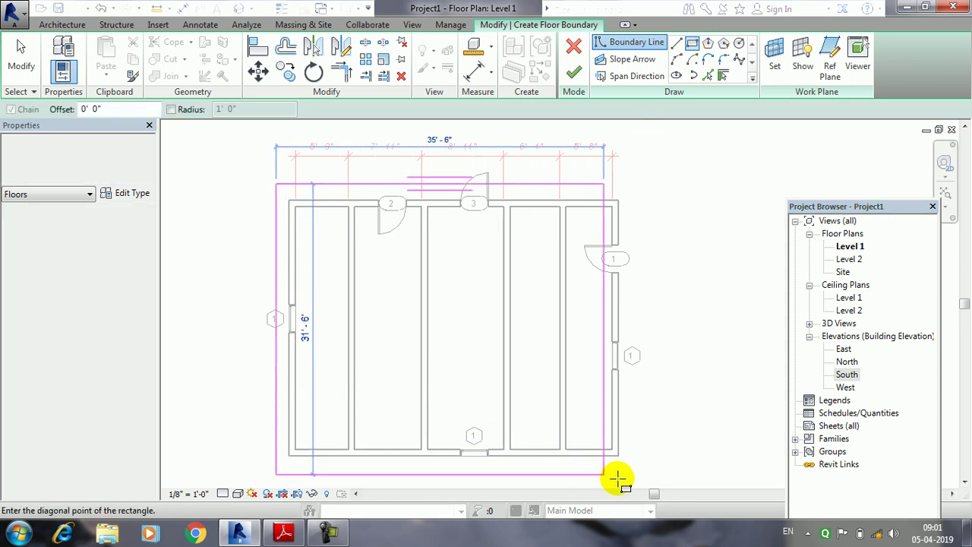
{"action": "left_click", "coordinate": [642, 478]}
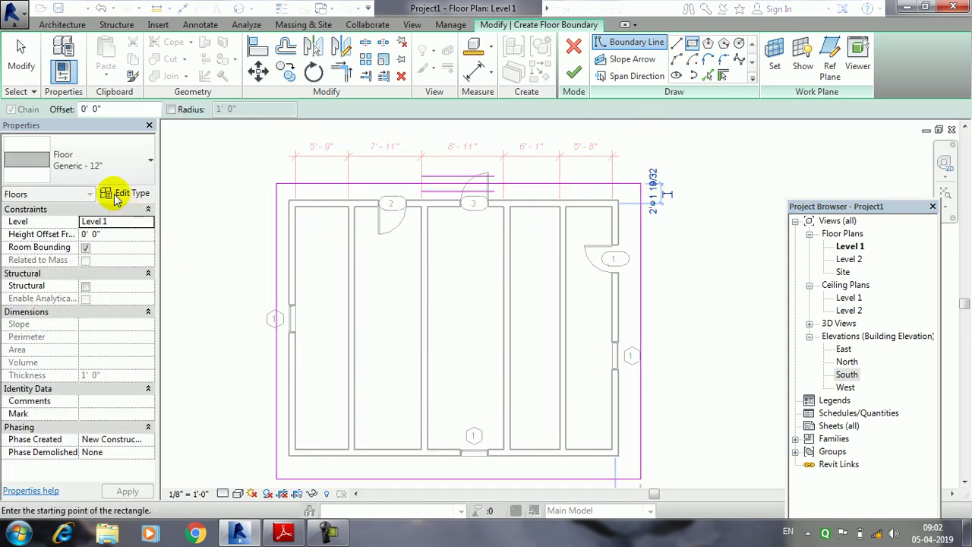
{"action": "left_click", "coordinate": [17, 57]}
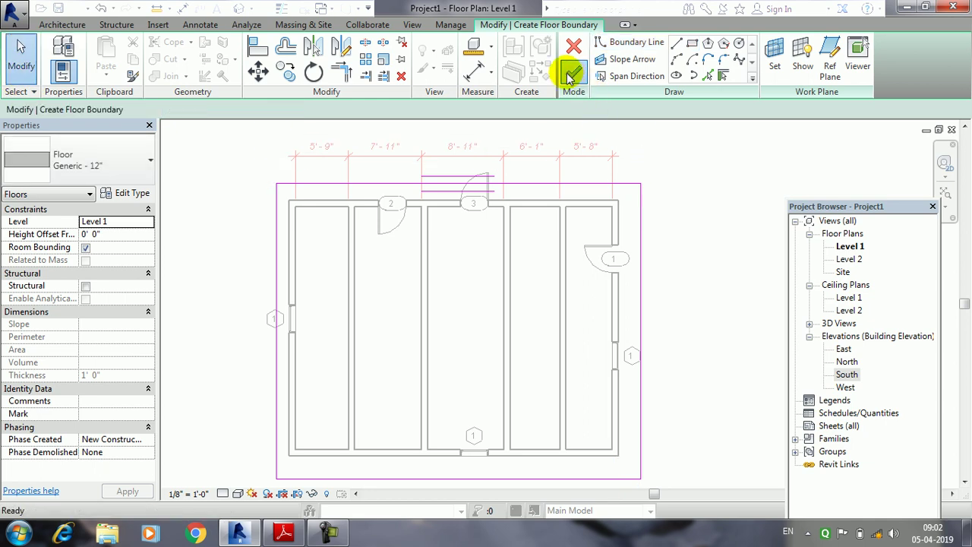
{"action": "left_click", "coordinate": [573, 76]}
{"action": "mouse_move", "coordinate": [285, 141]}
{"action": "left_mouse_down"}
{"action": "mouse_move", "coordinate": [575, 177]}
{"action": "mouse_move", "coordinate": [658, 159]}
{"action": "mouse_move", "coordinate": [396, 136]}
{"action": "left_mouse_up"}
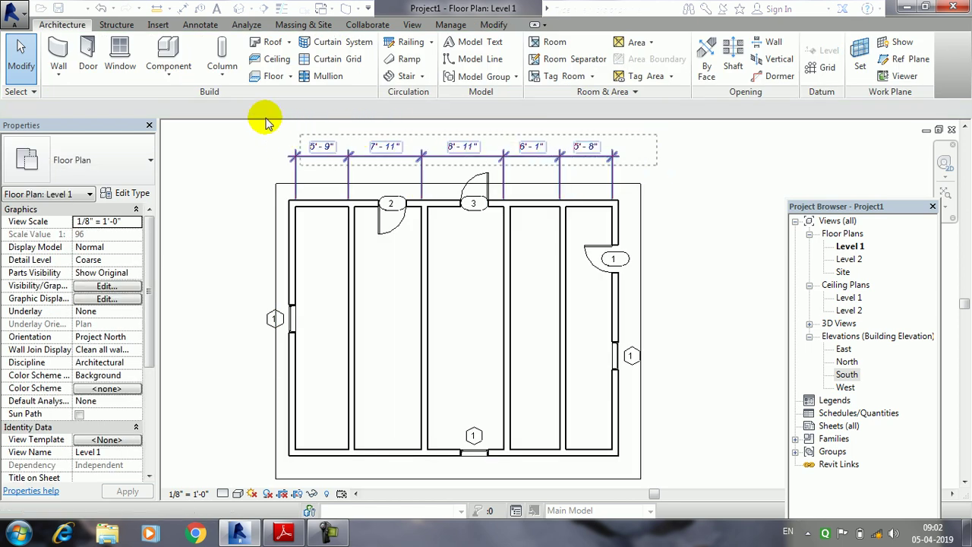
Delete the top dimension string and open the default 3D view
{"action": "left_click_drag", "start_coordinate": [266, 121], "coordinate": [253, 109]}
{"action": "key", "text": "Delete"}
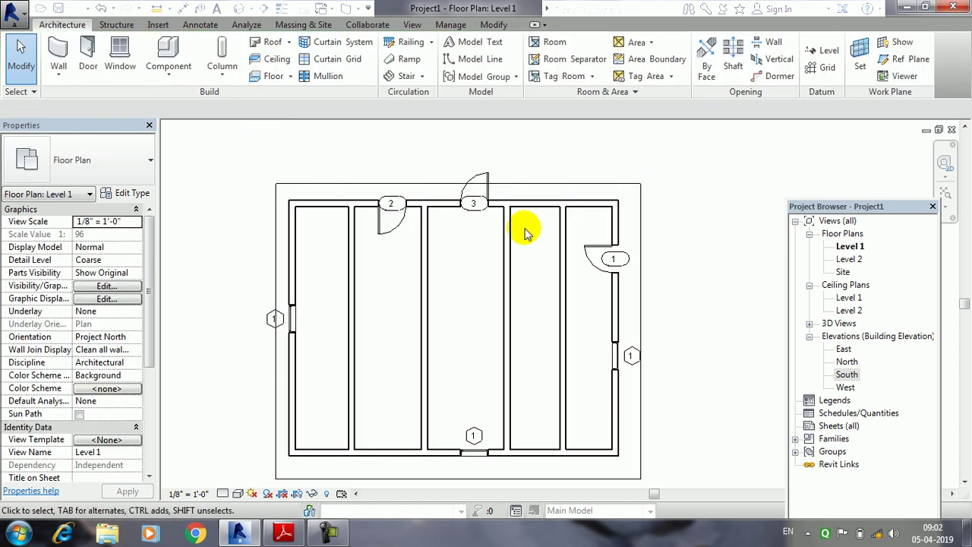
{"action": "left_click", "coordinate": [238, 9]}
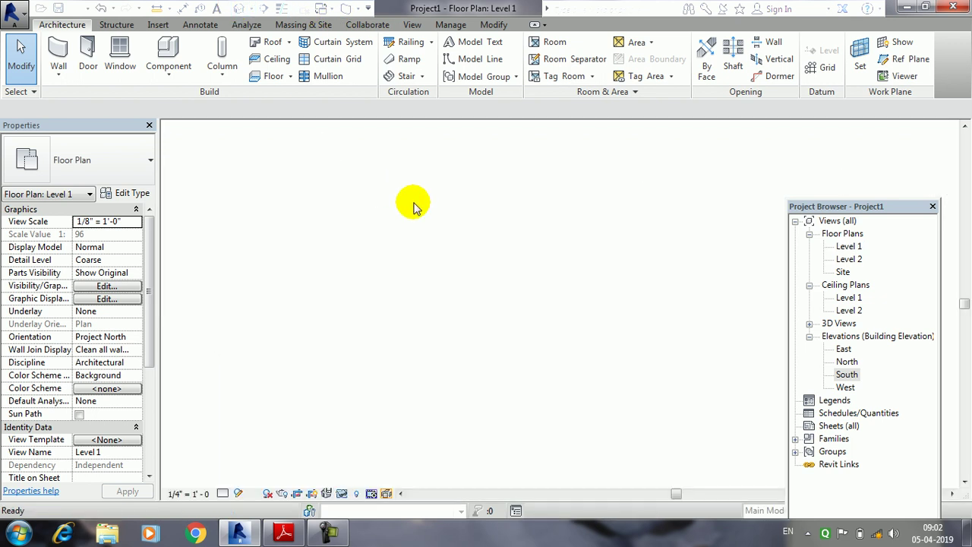
{"action": "scroll", "coordinate": [406, 407], "scroll_direction": "up", "scroll_amount": 2}
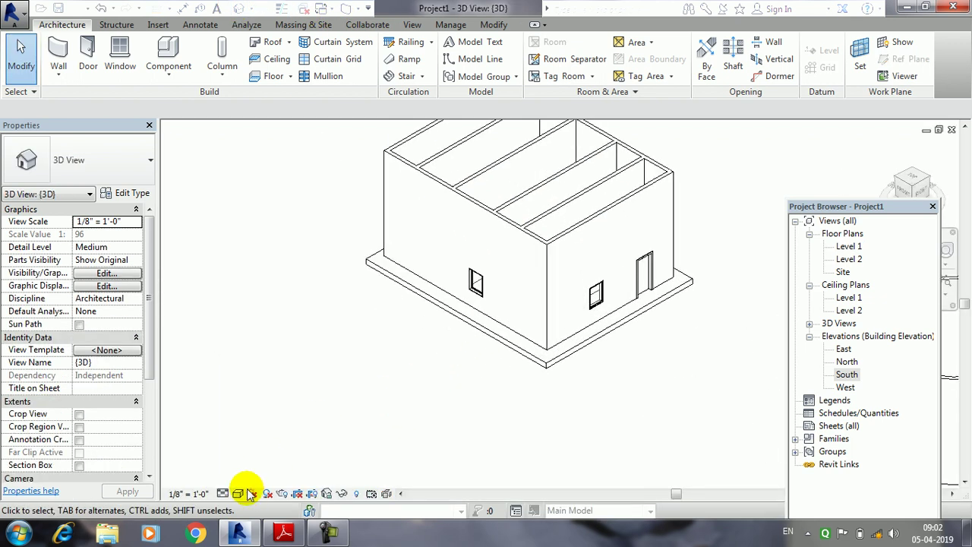
Shade the 3D view in Consistent Colors, select the slab, then return to the Level 1 plan
{"action": "left_click", "coordinate": [238, 494]}
{"action": "left_click", "coordinate": [275, 463]}
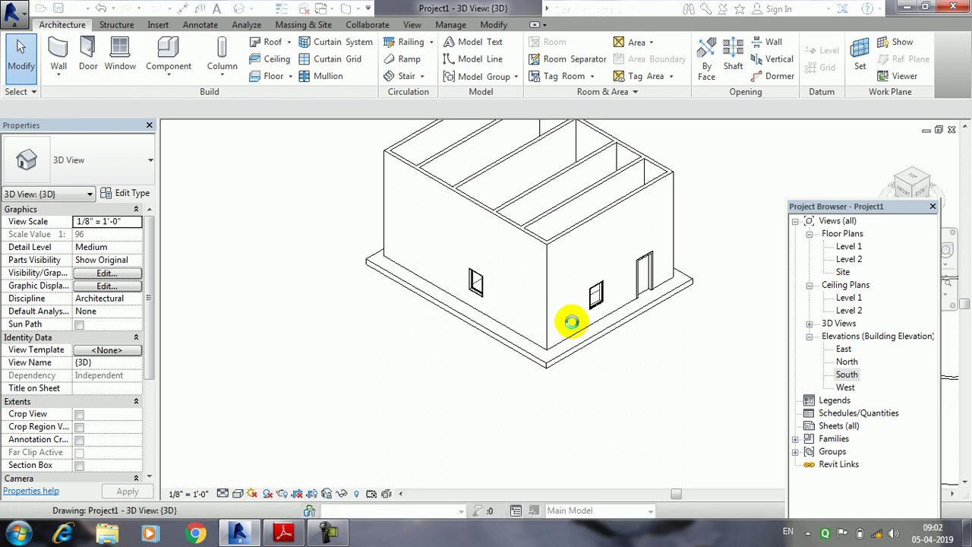
{"action": "left_click", "coordinate": [240, 494]}
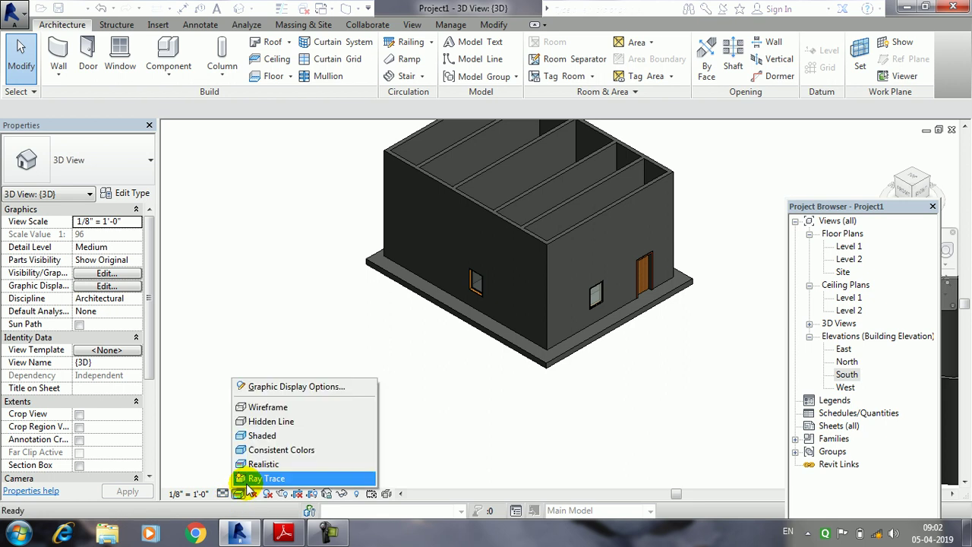
{"action": "left_click", "coordinate": [271, 450]}
{"action": "mouse_move", "coordinate": [411, 375]}
{"action": "middle_mouse_down"}
{"action": "mouse_move", "coordinate": [222, 368]}
{"action": "mouse_move", "coordinate": [482, 403]}
{"action": "mouse_move", "coordinate": [347, 398]}
{"action": "mouse_move", "coordinate": [646, 304]}
{"action": "mouse_move", "coordinate": [579, 332]}
{"action": "mouse_move", "coordinate": [522, 311]}
{"action": "mouse_move", "coordinate": [543, 299]}
{"action": "middle_mouse_up"}
{"action": "scroll", "coordinate": [455, 338], "scroll_direction": "up", "scroll_amount": 3}
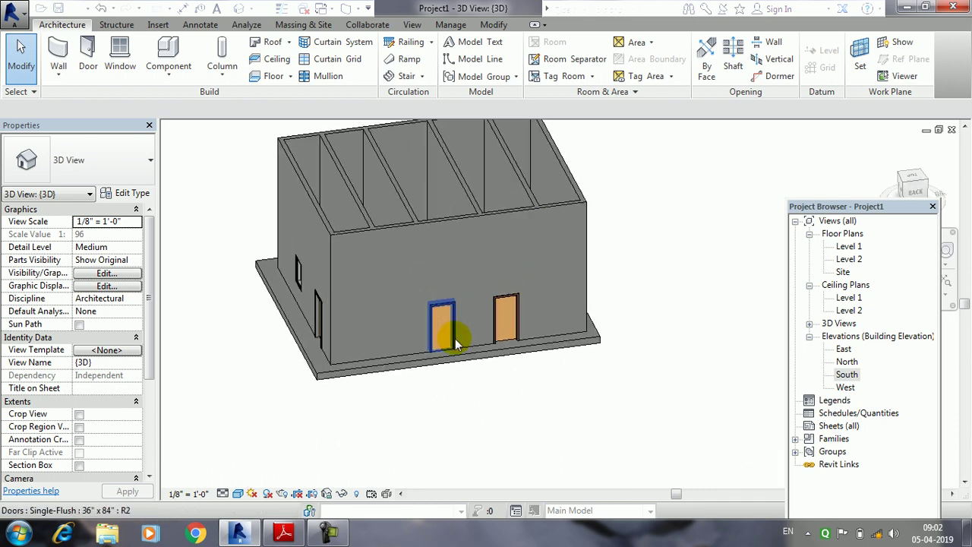
{"action": "scroll", "coordinate": [436, 368], "scroll_direction": "up", "scroll_amount": 4}
{"action": "left_click", "coordinate": [438, 371]}
{"action": "scroll", "coordinate": [436, 373], "scroll_direction": "down", "scroll_amount": 5}
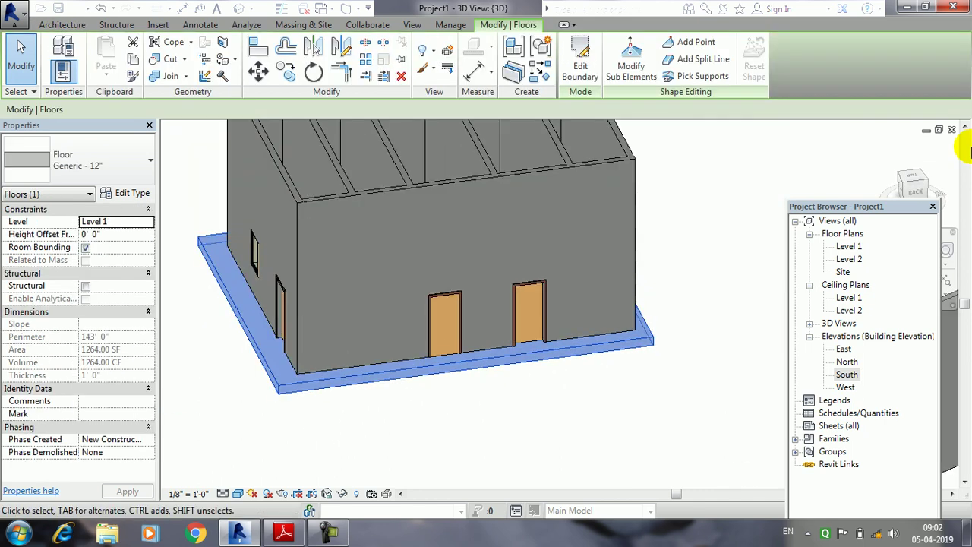
{"action": "key", "text": "ctrl+Tab"}
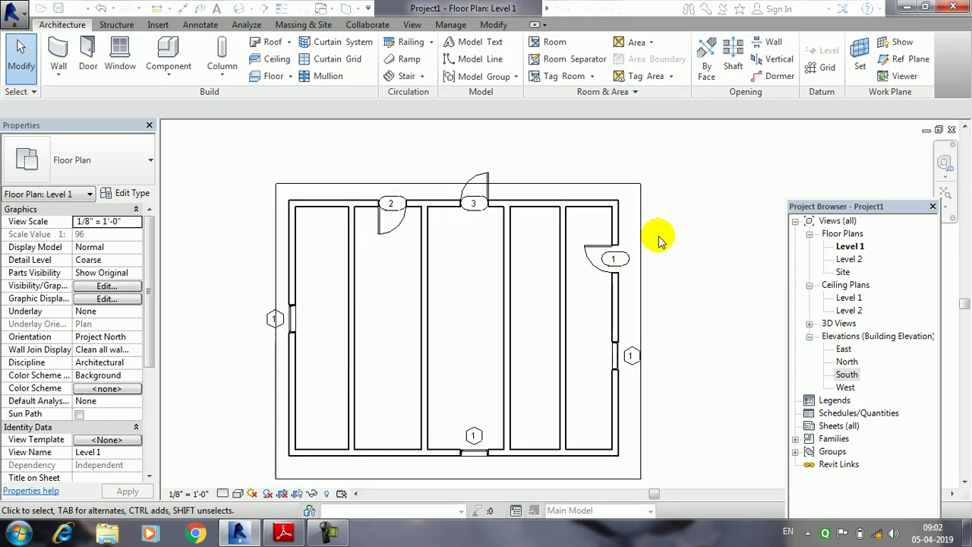
Edit the slab boundary, set the span direction on the left edge, and delete the bottom line
{"action": "left_click", "coordinate": [641, 236]}
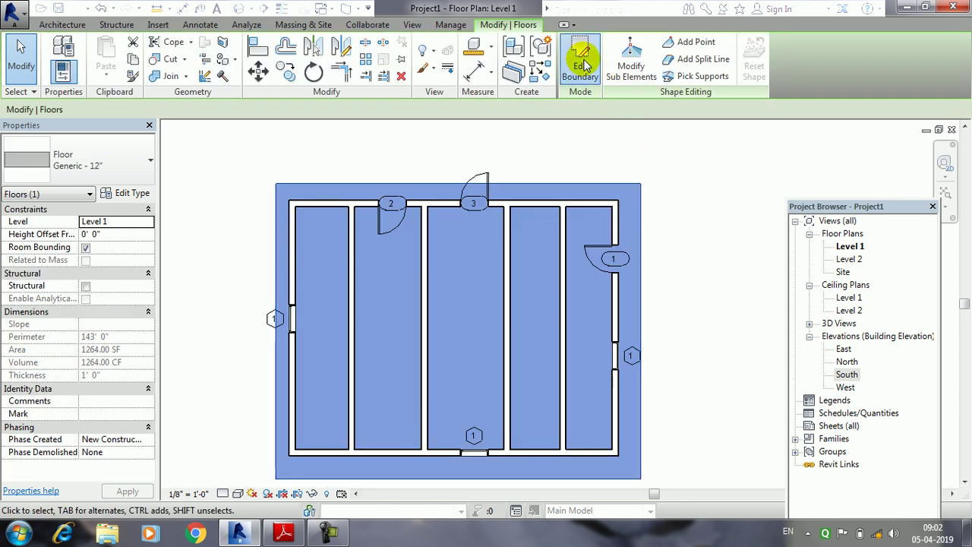
{"action": "left_click", "coordinate": [580, 55]}
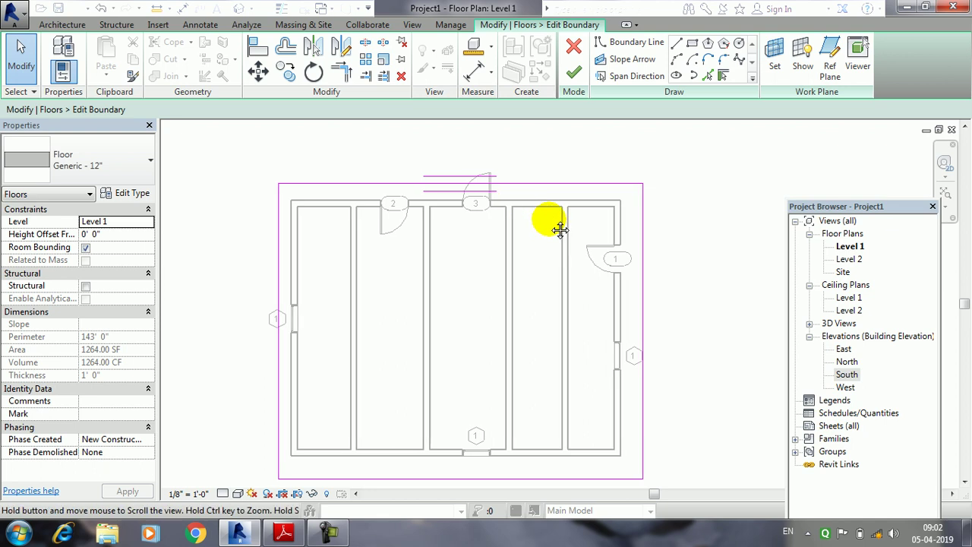
{"action": "middle_click_drag", "start_coordinate": [556, 226], "coordinate": [574, 197]}
{"action": "left_click", "coordinate": [634, 81]}
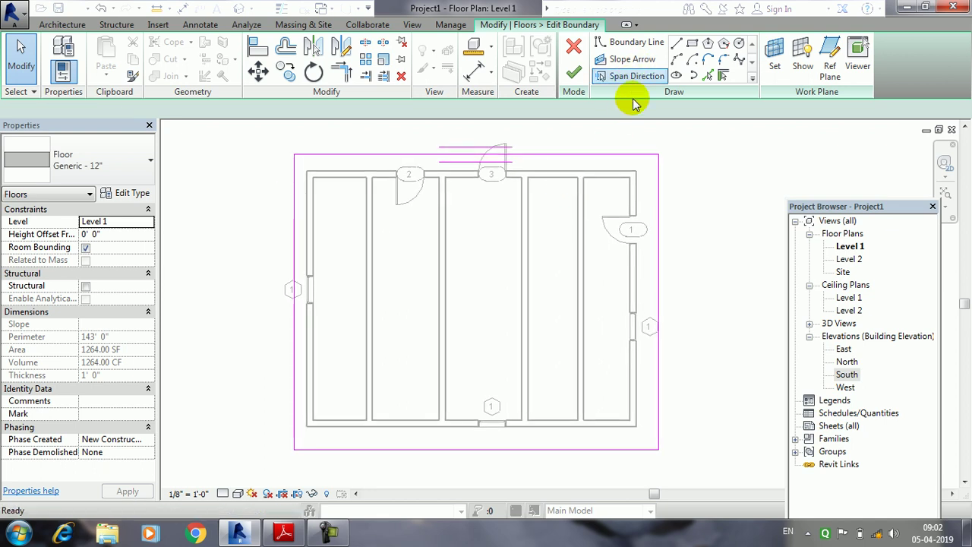
{"action": "middle_click_drag", "start_coordinate": [644, 318], "coordinate": [654, 275]}
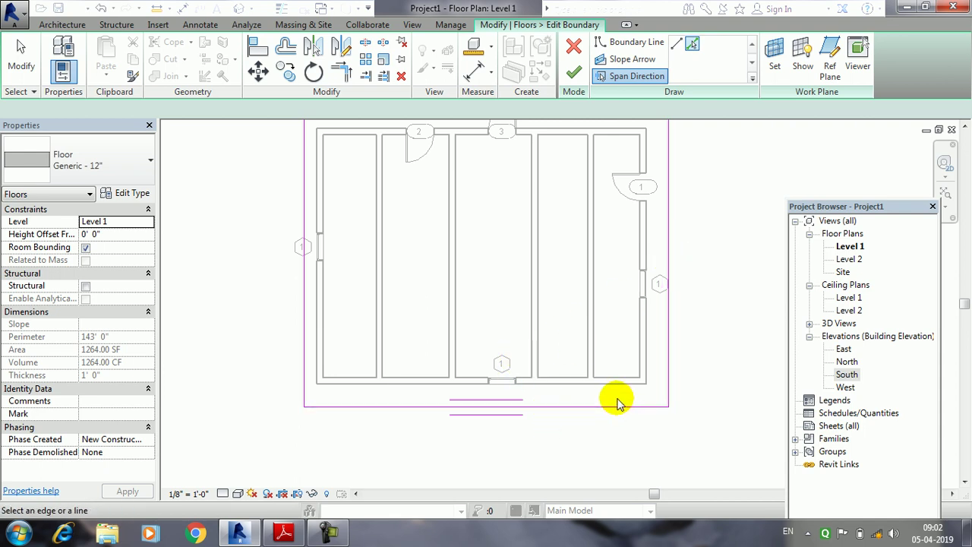
{"action": "left_click", "coordinate": [303, 215]}
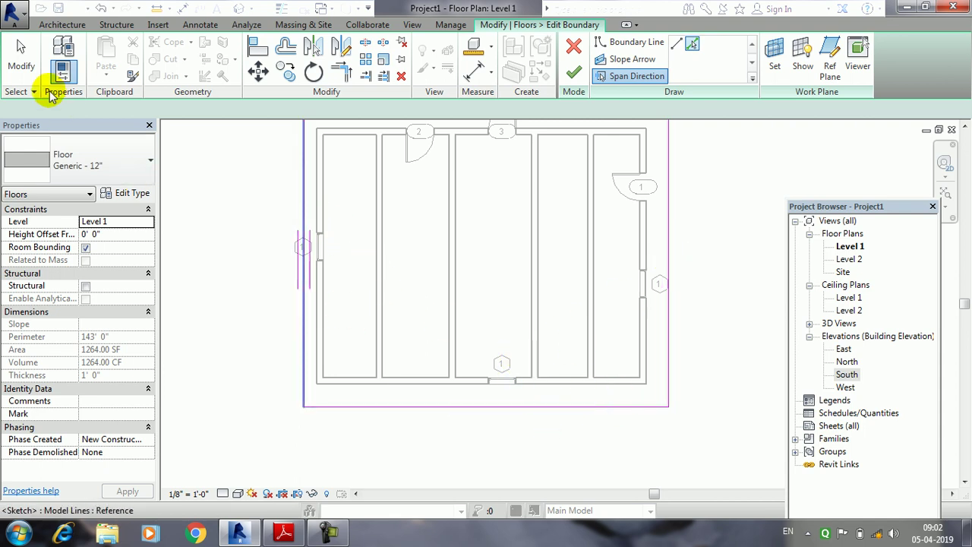
{"action": "left_click", "coordinate": [22, 59]}
{"action": "left_click", "coordinate": [491, 408]}
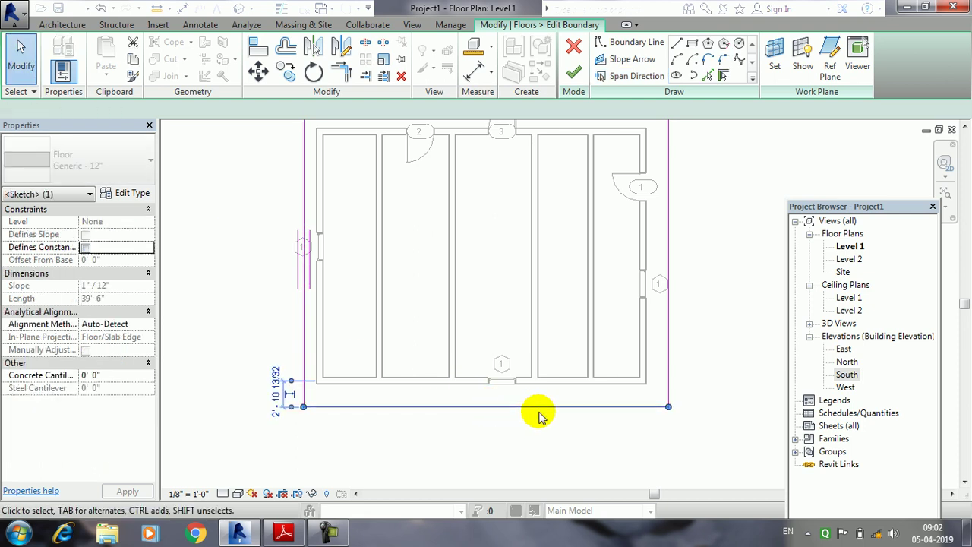
{"action": "key", "text": "Delete"}
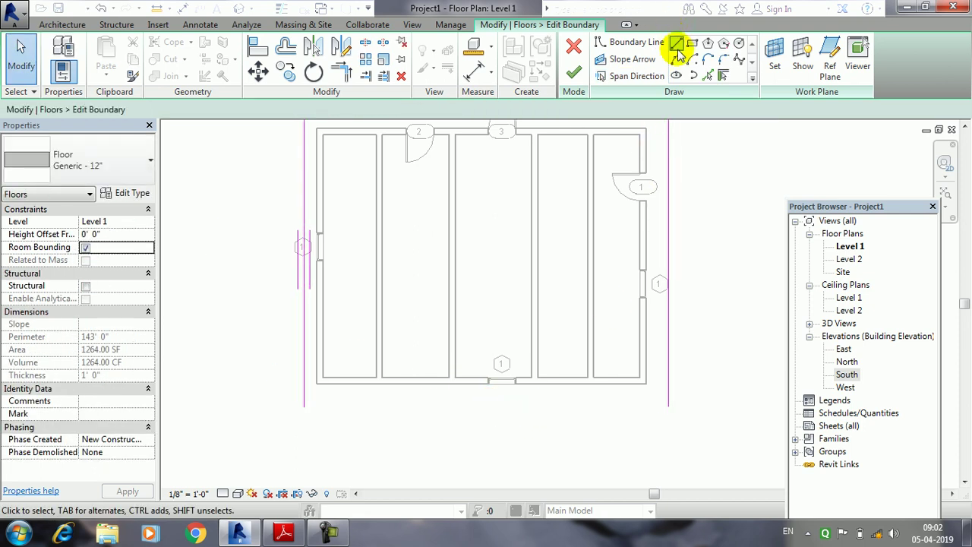
Draw a 12'-6" edge, a short drop, and a downward-bulging arc for the bay
{"action": "left_click", "coordinate": [677, 44]}
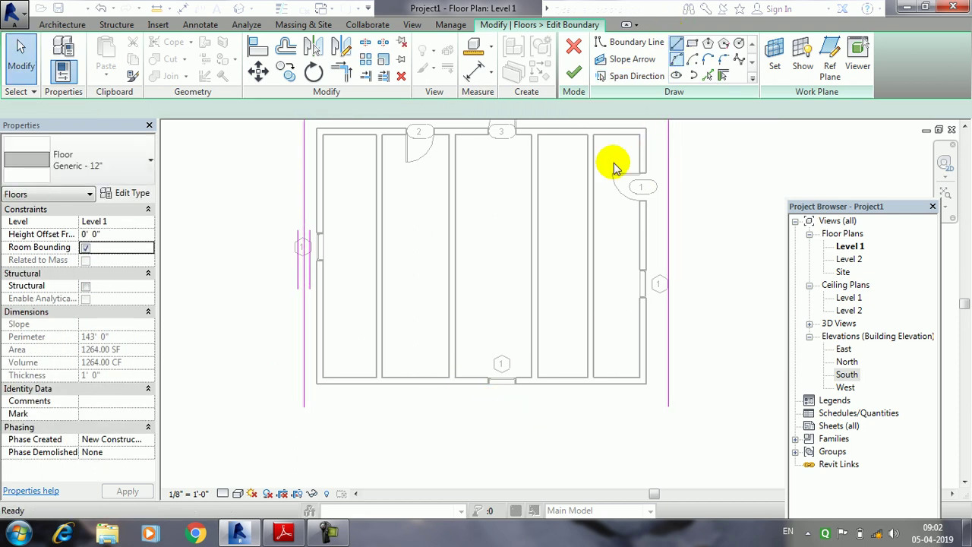
{"action": "left_click", "coordinate": [303, 406]}
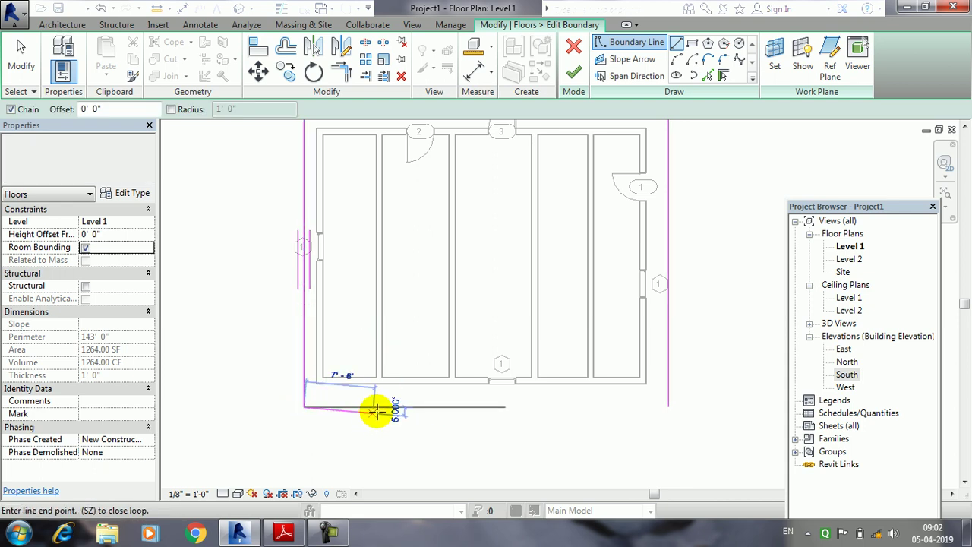
{"action": "left_click", "coordinate": [420, 407]}
{"action": "left_click", "coordinate": [420, 455]}
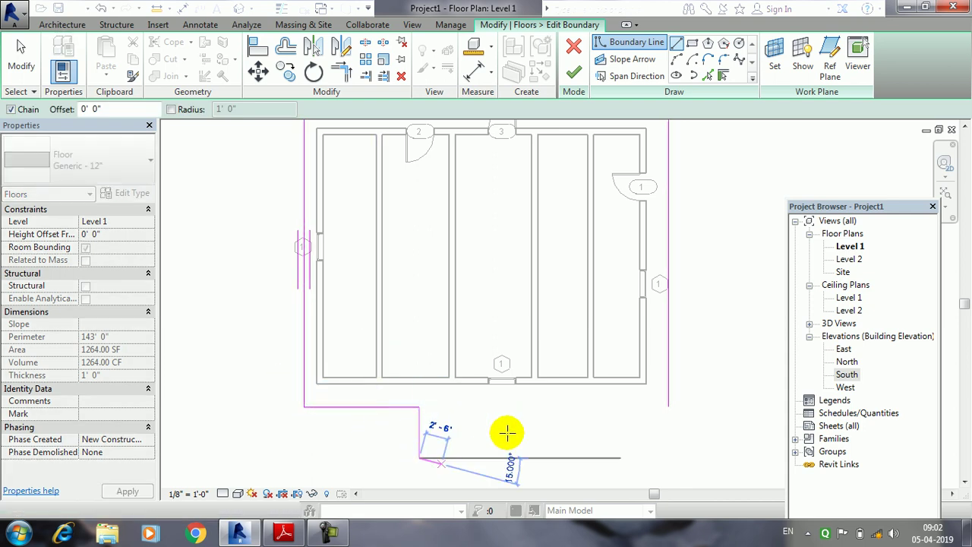
{"action": "left_click", "coordinate": [676, 60]}
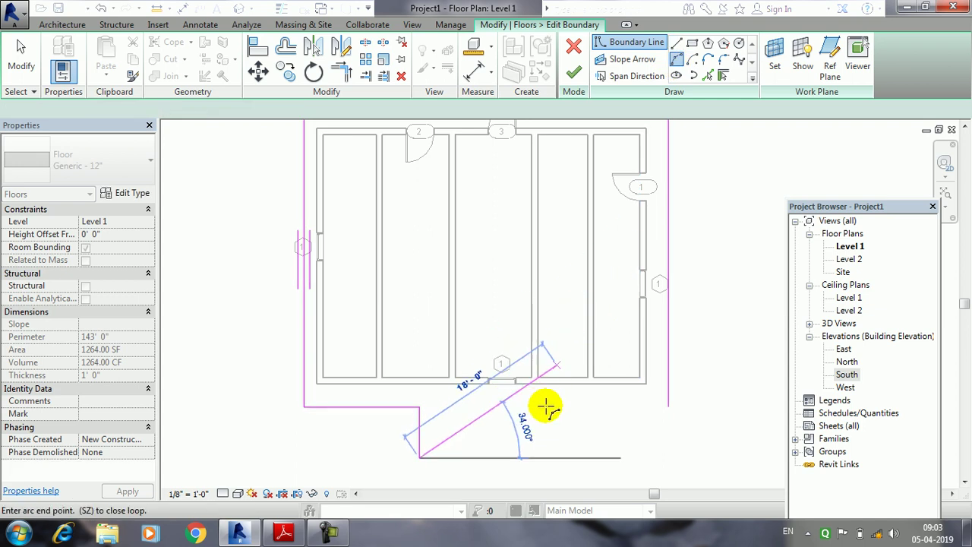
{"action": "left_click", "coordinate": [548, 455]}
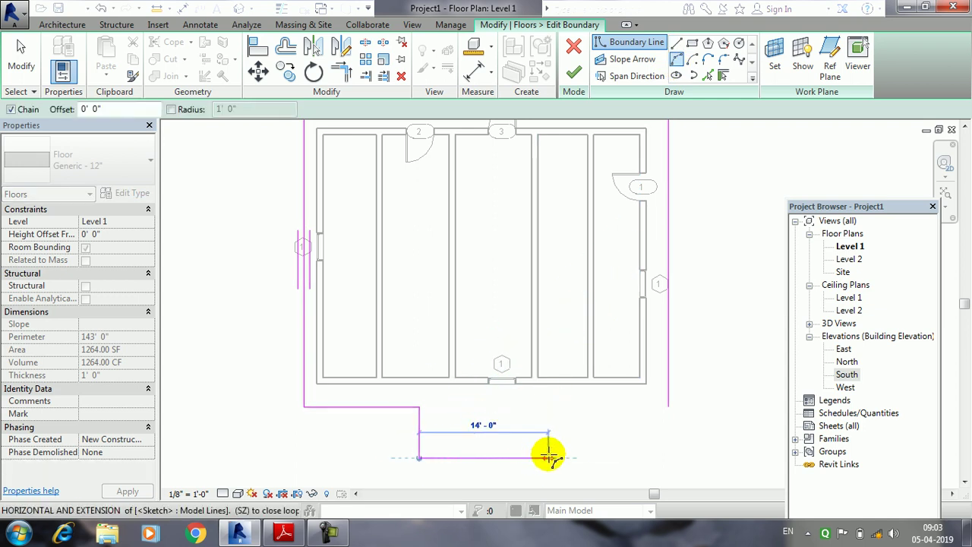
{"action": "left_click", "coordinate": [506, 481]}
Close the bay with straight segments to the right boundary and finish the 1412.90 SF slab
{"action": "left_click", "coordinate": [677, 42]}
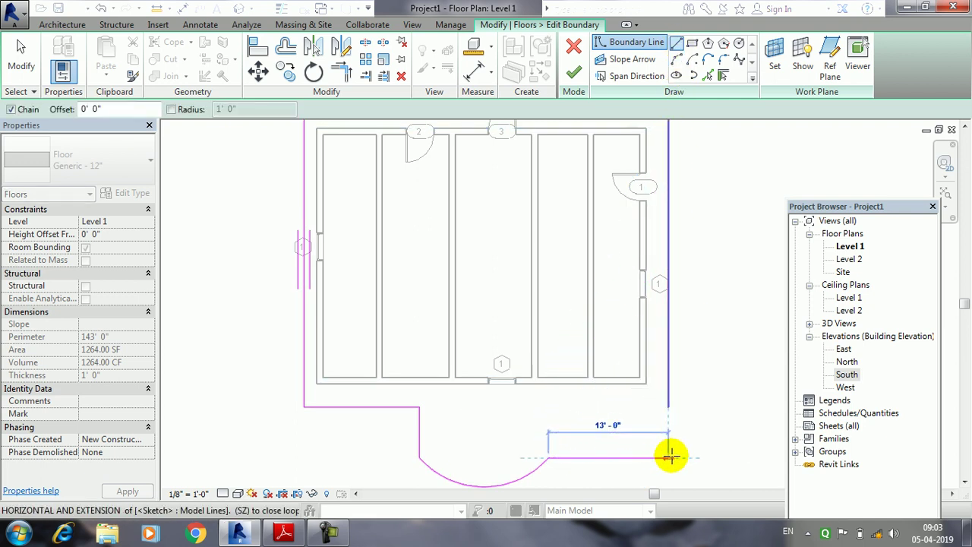
{"action": "left_click", "coordinate": [618, 455]}
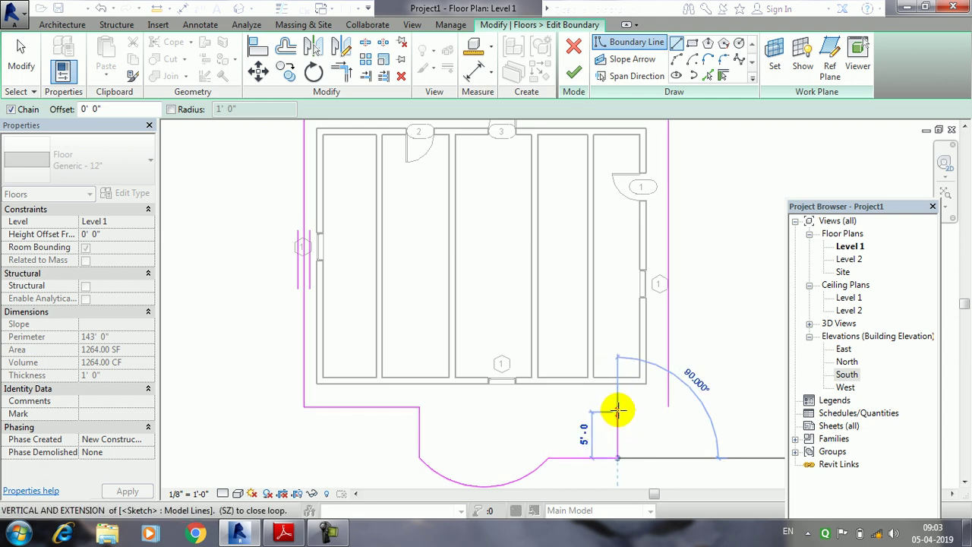
{"action": "left_click", "coordinate": [618, 407]}
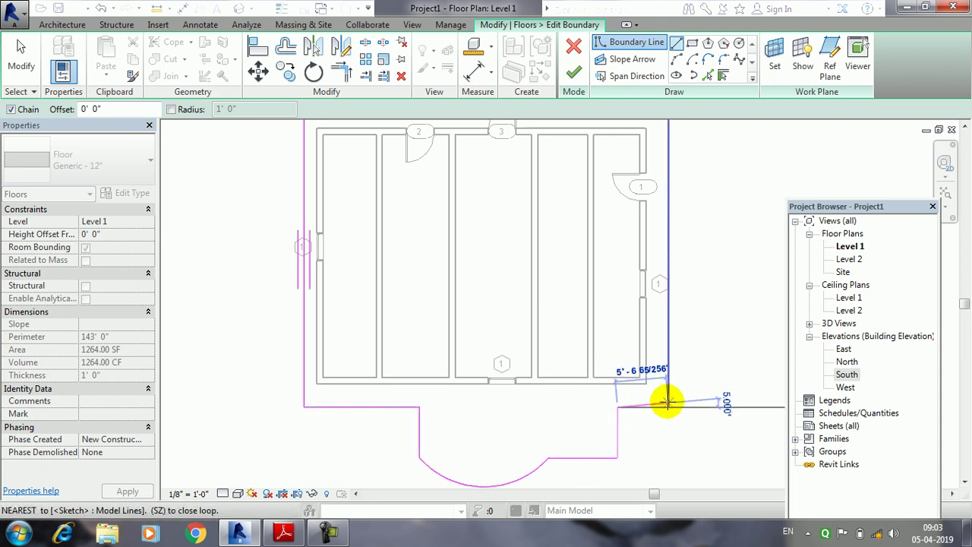
{"action": "left_click", "coordinate": [671, 406]}
{"action": "left_click", "coordinate": [21, 52]}
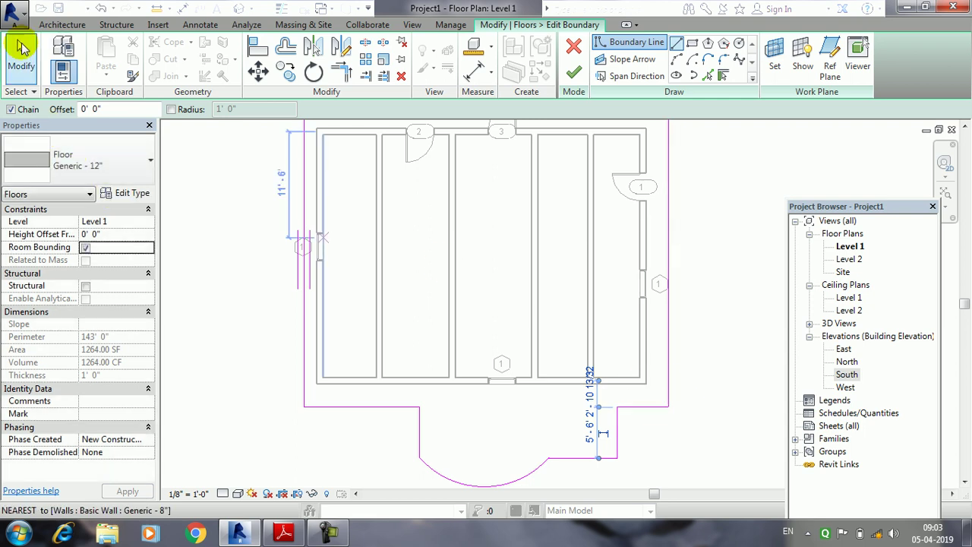
{"action": "left_click", "coordinate": [575, 73]}
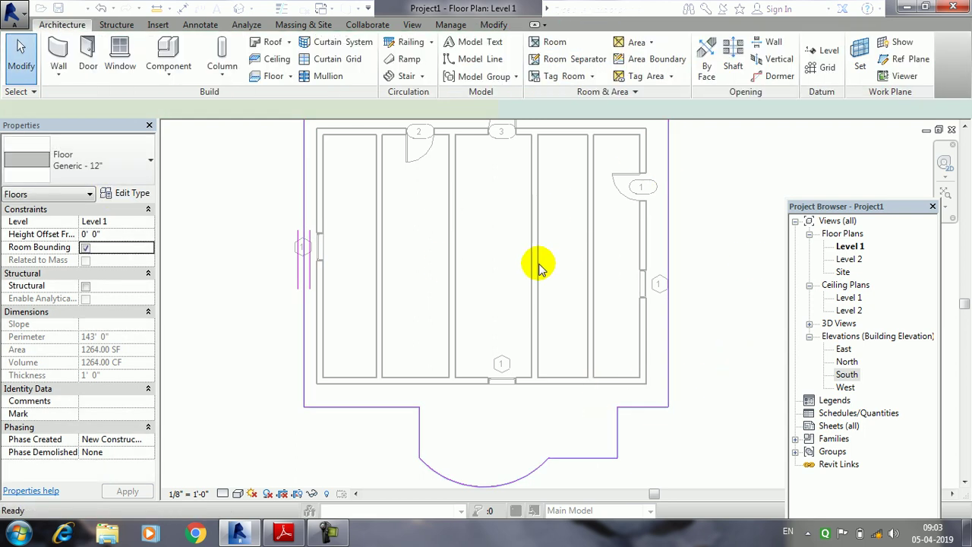
{"action": "left_click", "coordinate": [238, 11]}
Check the slab in 3D and reopen its boundary sketch in the Level 1 plan
{"action": "left_click", "coordinate": [512, 321]}
{"action": "mouse_move", "coordinate": [590, 302]}
{"action": "middle_mouse_down"}
{"action": "mouse_move", "coordinate": [442, 311]}
{"action": "mouse_move", "coordinate": [630, 343]}
{"action": "mouse_move", "coordinate": [473, 343]}
{"action": "mouse_move", "coordinate": [261, 293]}
{"action": "mouse_move", "coordinate": [463, 408]}
{"action": "mouse_move", "coordinate": [521, 330]}
{"action": "mouse_move", "coordinate": [534, 382]}
{"action": "middle_mouse_up"}
{"action": "scroll", "coordinate": [464, 408], "scroll_direction": "up", "scroll_amount": 3}
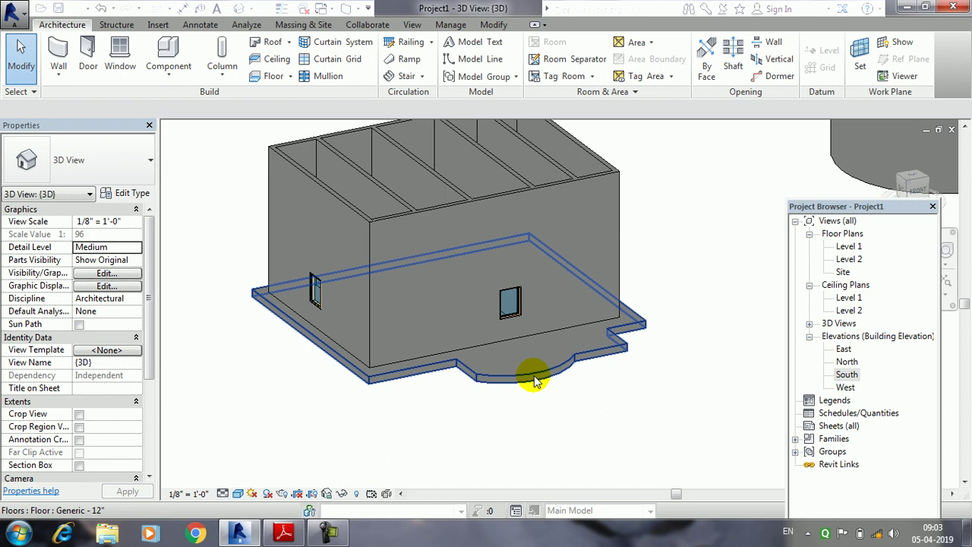
{"action": "left_click", "coordinate": [534, 382]}
{"action": "left_click", "coordinate": [583, 61]}
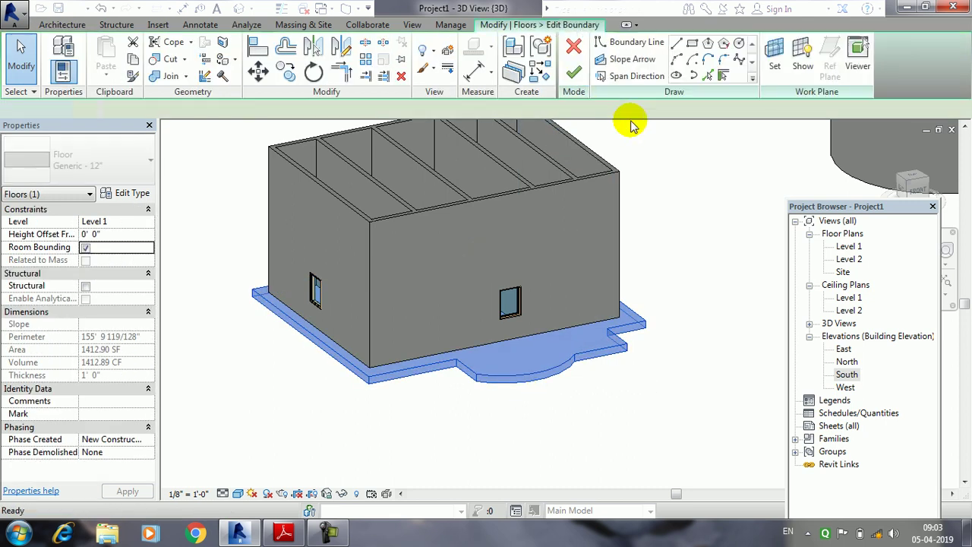
{"action": "double_click", "coordinate": [847, 246]}
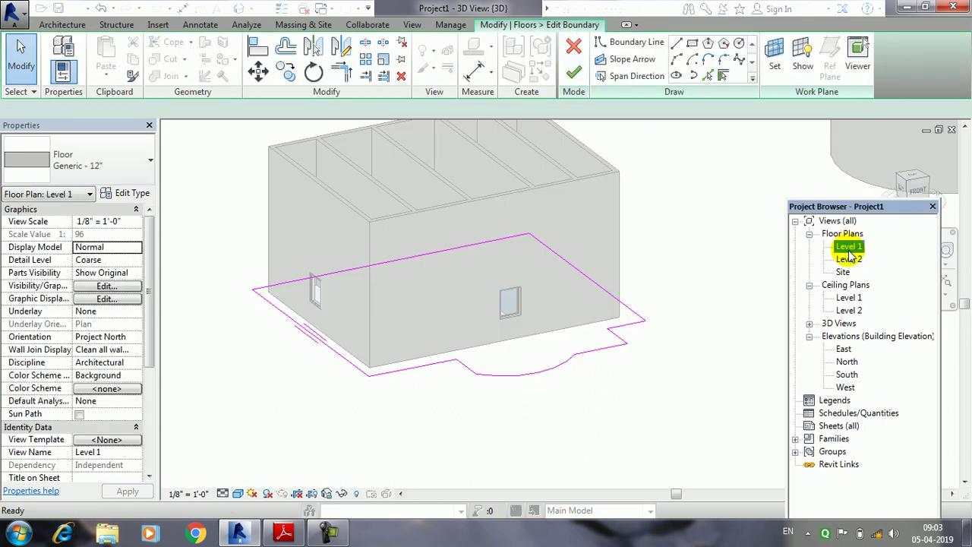
{"action": "middle_click_drag", "start_coordinate": [537, 423], "coordinate": [545, 292]}
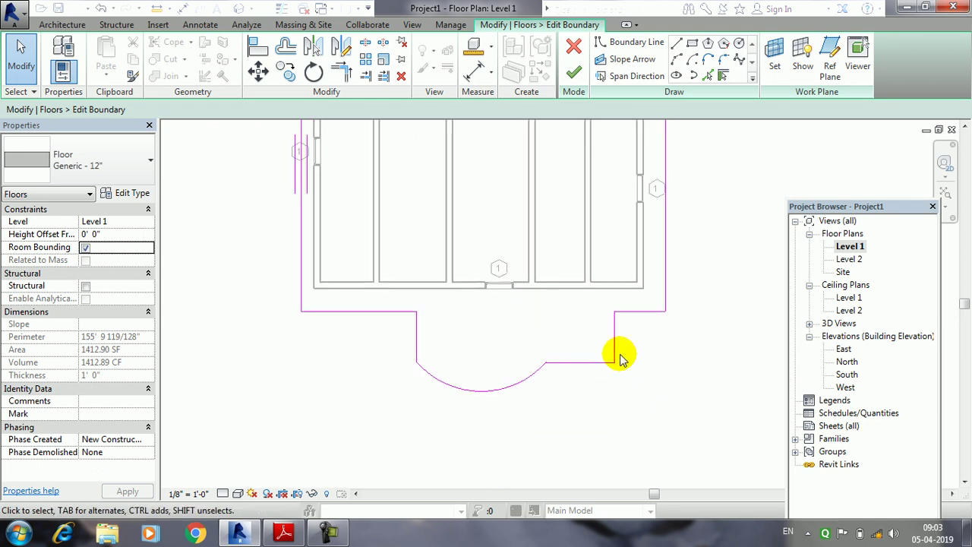
Delete the bay's boundary lines, arc and leftover segments along the front edge
{"action": "left_click", "coordinate": [590, 337]}
{"action": "key", "text": "Delete"}
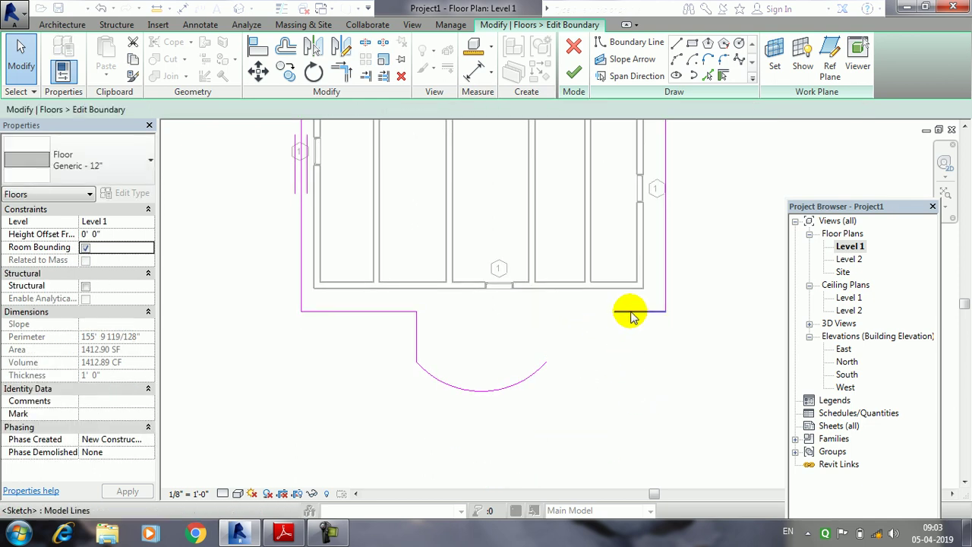
{"action": "left_click", "coordinate": [629, 311]}
{"action": "key", "text": "Delete"}
{"action": "left_click", "coordinate": [523, 374]}
{"action": "key", "text": "Delete"}
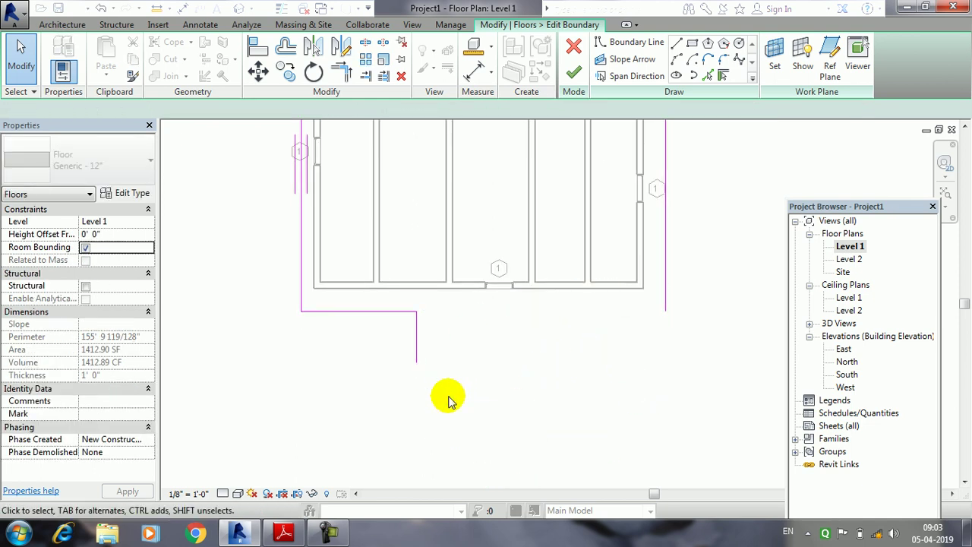
{"action": "left_click", "coordinate": [410, 357]}
{"action": "key", "text": "Delete"}
{"action": "left_click", "coordinate": [423, 315]}
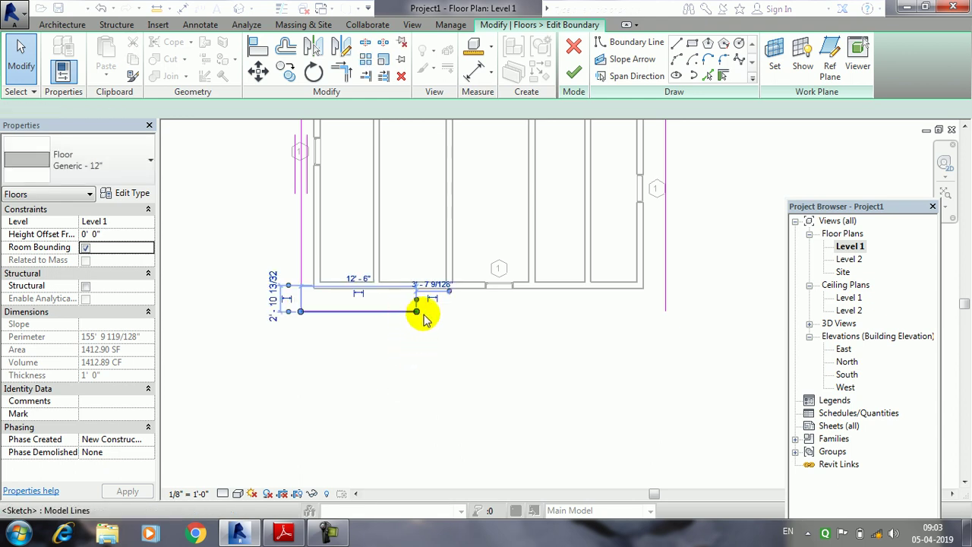
{"action": "key", "text": "Delete"}
{"action": "left_click", "coordinate": [337, 315]}
{"action": "key", "text": "Delete"}
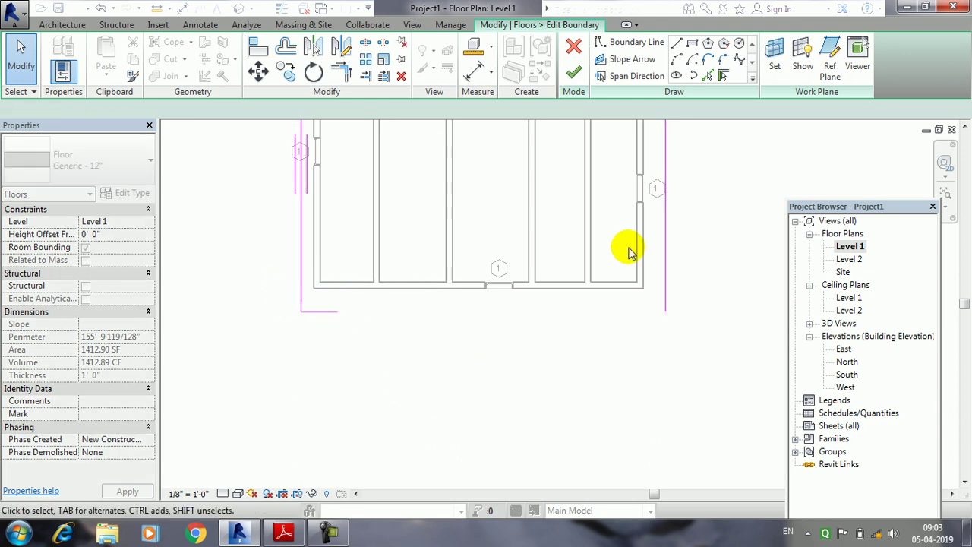
Draw a 6'-0" front line and a start-end-radius arc closing the boundary, then finish the slab
{"action": "left_click", "coordinate": [677, 44]}
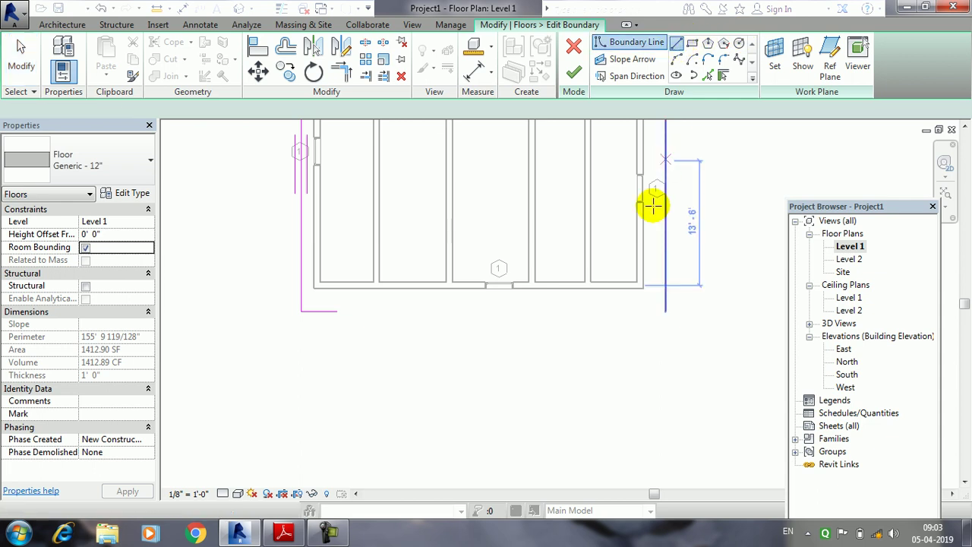
{"action": "left_click", "coordinate": [666, 307]}
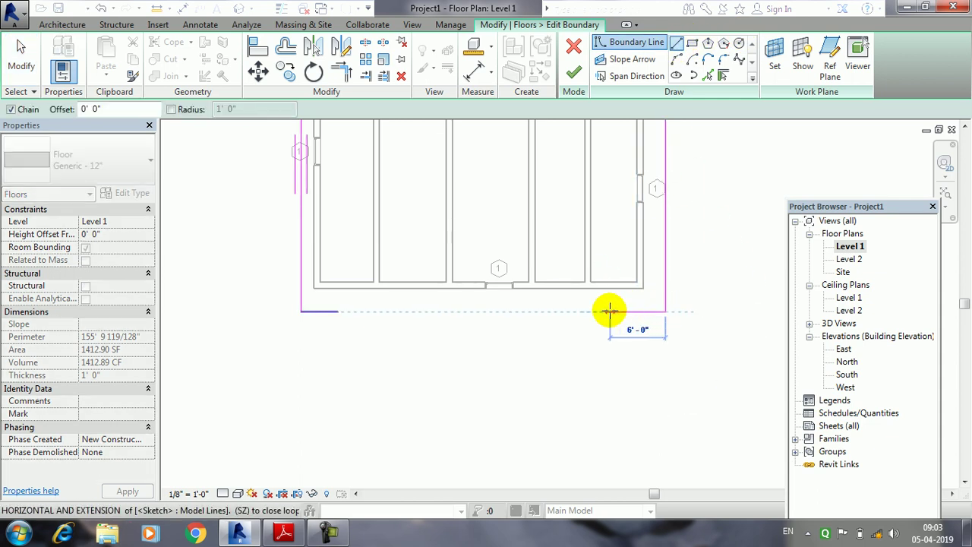
{"action": "left_click", "coordinate": [609, 311]}
{"action": "left_click", "coordinate": [676, 60]}
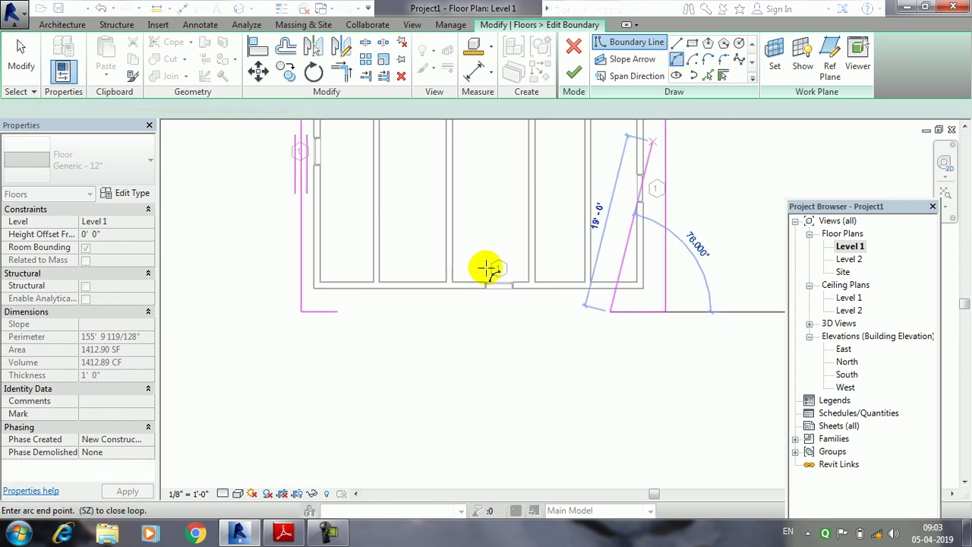
{"action": "left_click", "coordinate": [337, 311]}
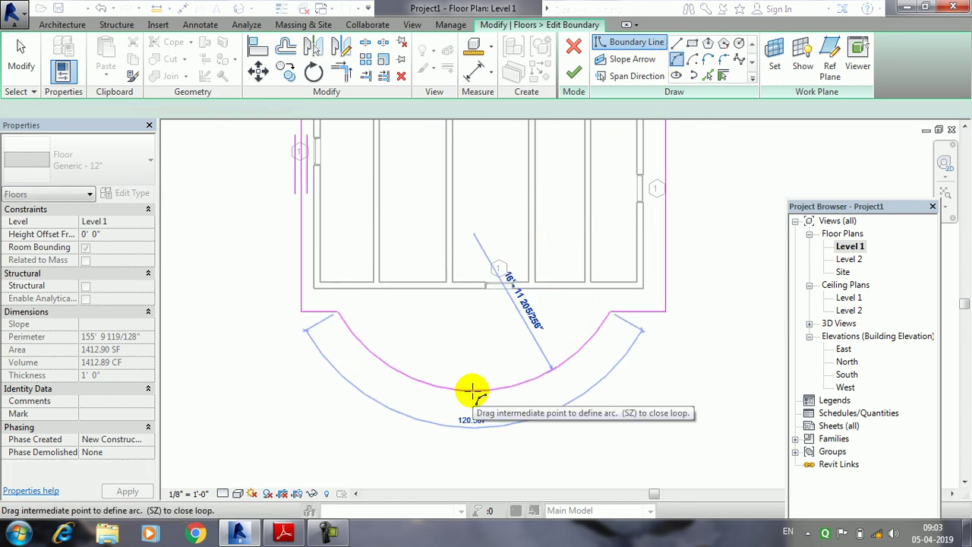
{"action": "left_click", "coordinate": [471, 390]}
{"action": "left_click", "coordinate": [21, 57]}
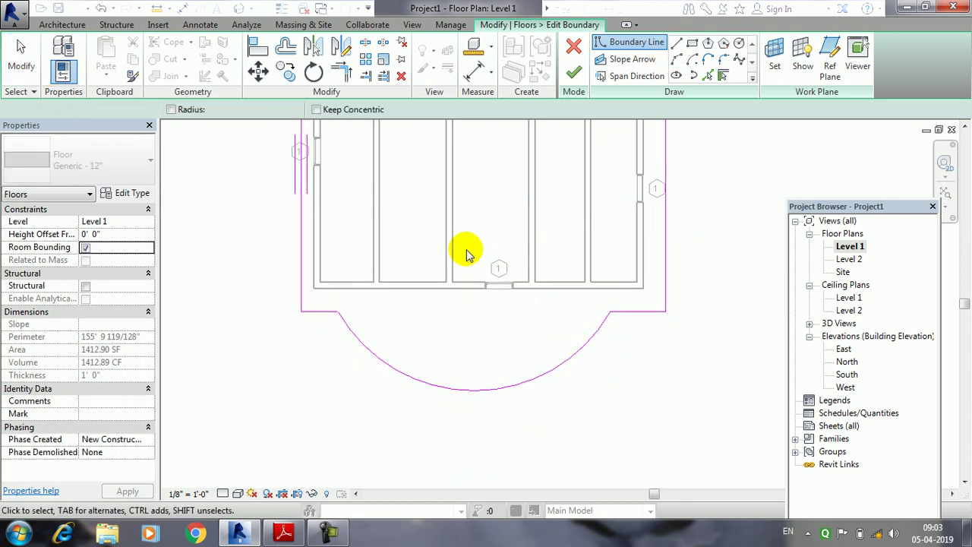
{"action": "left_click", "coordinate": [574, 69]}
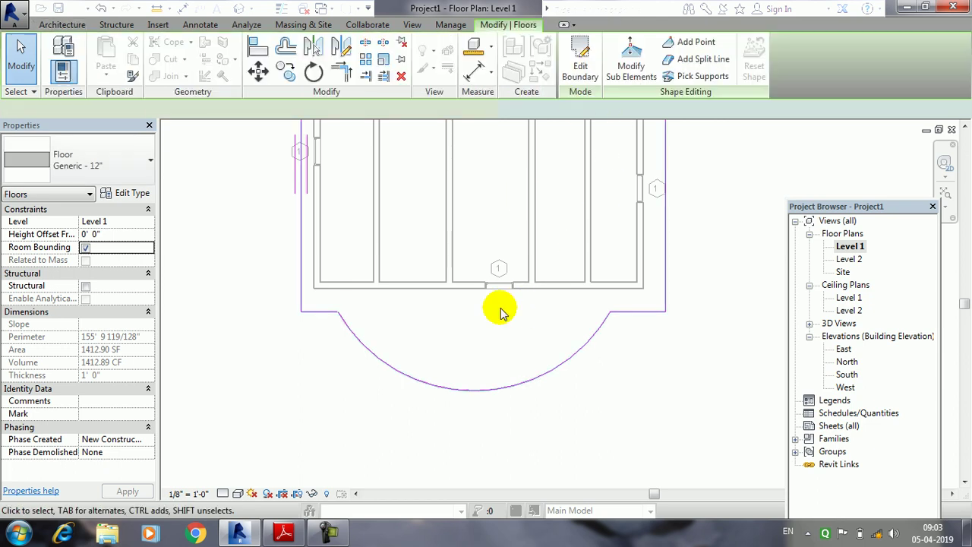
{"action": "left_click", "coordinate": [412, 428]}
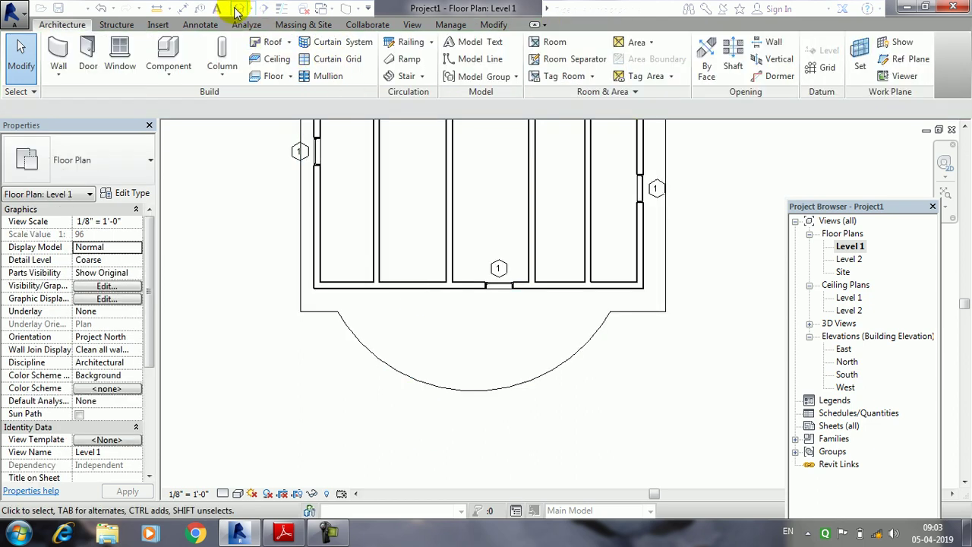
{"action": "left_click", "coordinate": [237, 11]}
{"action": "mouse_move", "coordinate": [591, 373]}
{"action": "middle_mouse_down"}
{"action": "mouse_move", "coordinate": [428, 369]}
{"action": "mouse_move", "coordinate": [481, 373]}
{"action": "middle_mouse_up"}
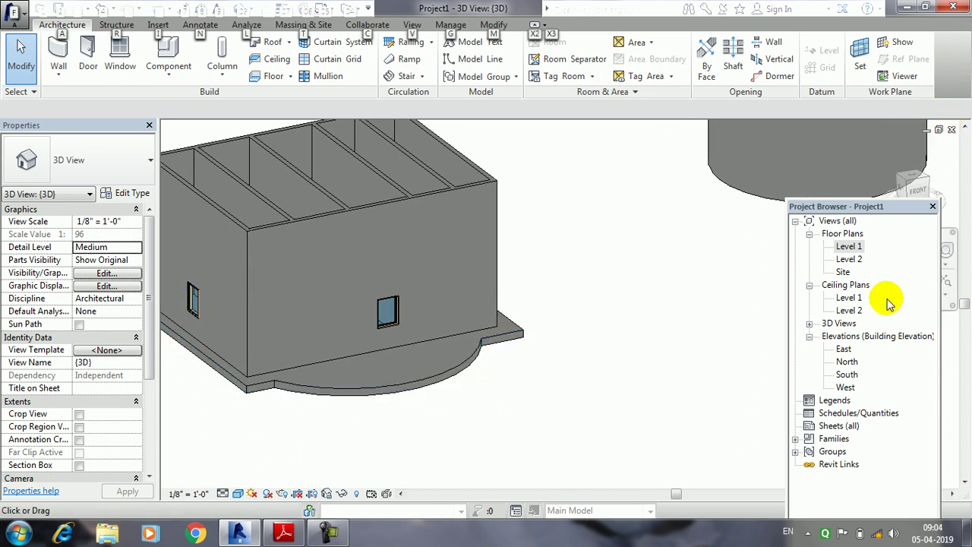
{"action": "double_click", "coordinate": [843, 350]}
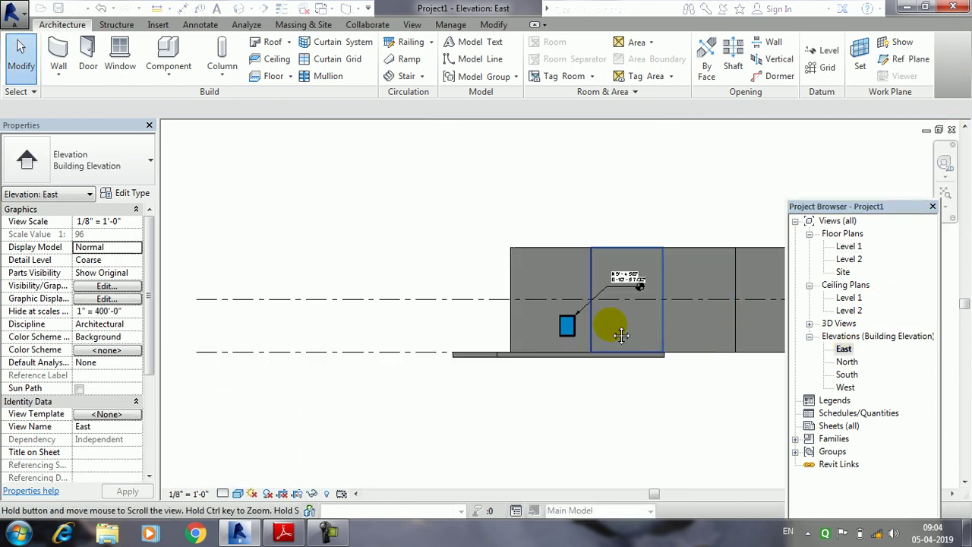
{"action": "middle_click_drag", "start_coordinate": [608, 322], "coordinate": [328, 315]}
{"action": "scroll", "coordinate": [527, 321], "scroll_direction": "down", "scroll_amount": 1}
{"action": "scroll", "coordinate": [415, 298], "scroll_direction": "up", "scroll_amount": 1}
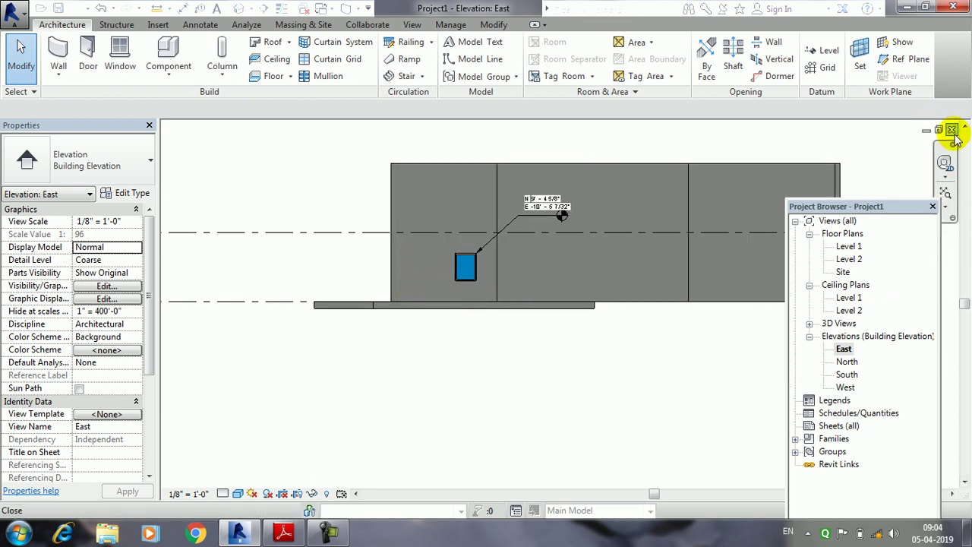
{"action": "left_click", "coordinate": [952, 130]}
{"action": "middle_click_drag", "start_coordinate": [549, 323], "coordinate": [600, 365]}
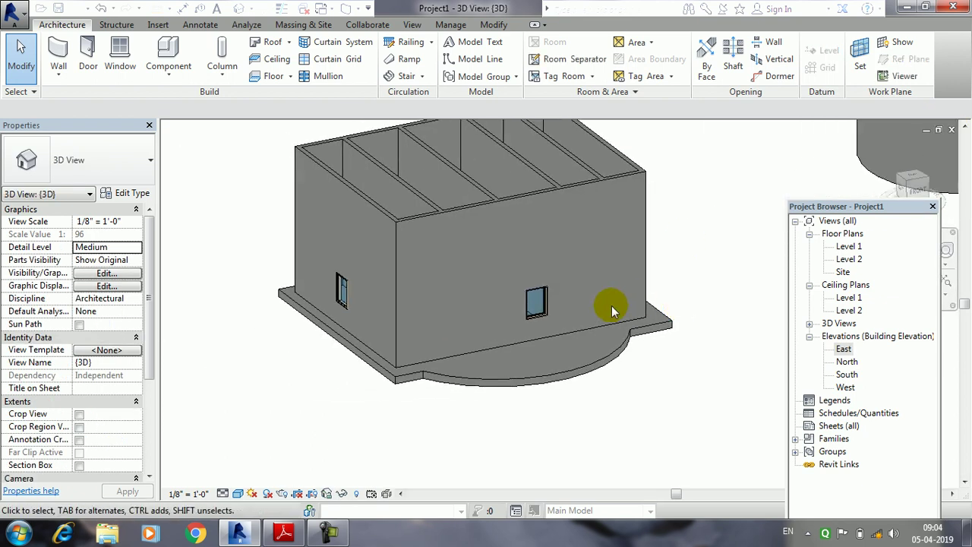
{"action": "left_click", "coordinate": [584, 380]}
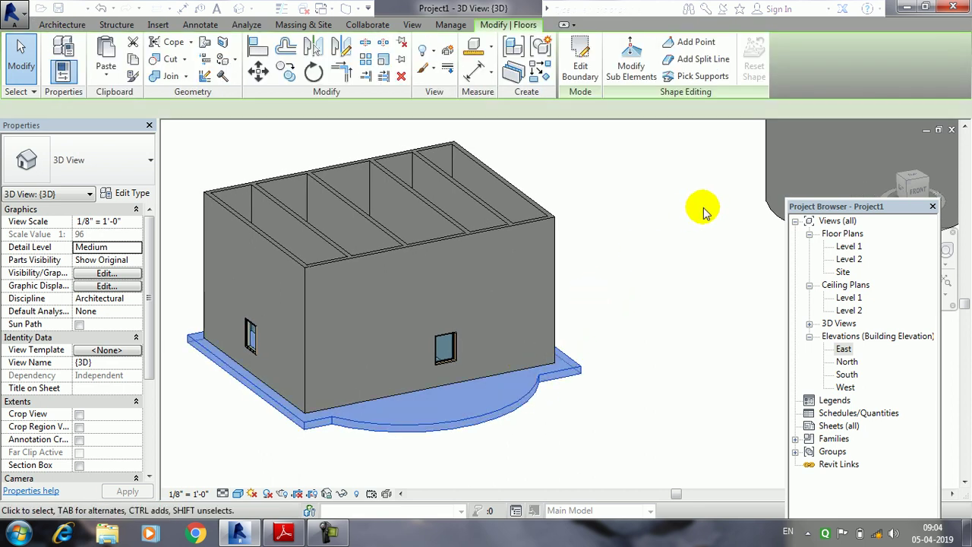
{"action": "left_click", "coordinate": [623, 274]}
{"action": "double_click", "coordinate": [849, 246]}
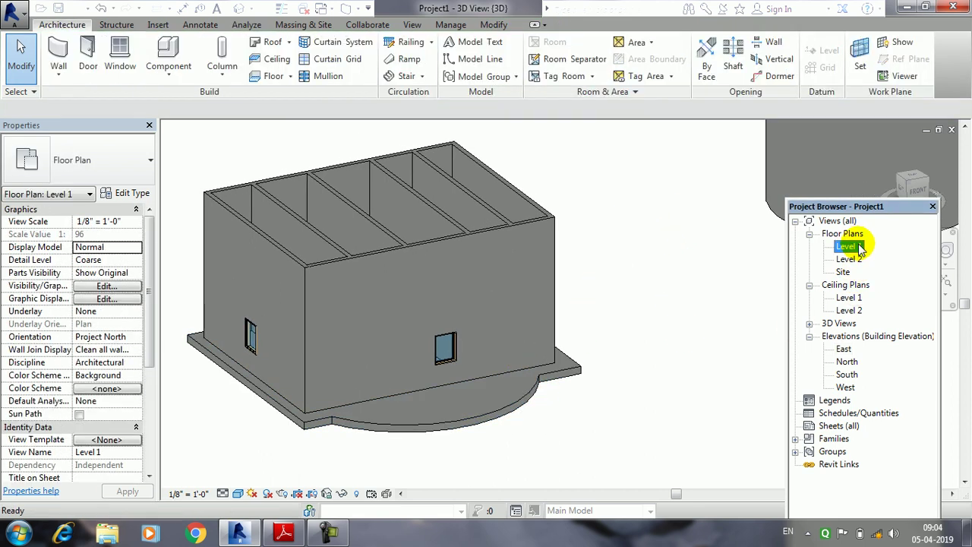
{"action": "left_click", "coordinate": [611, 322]}
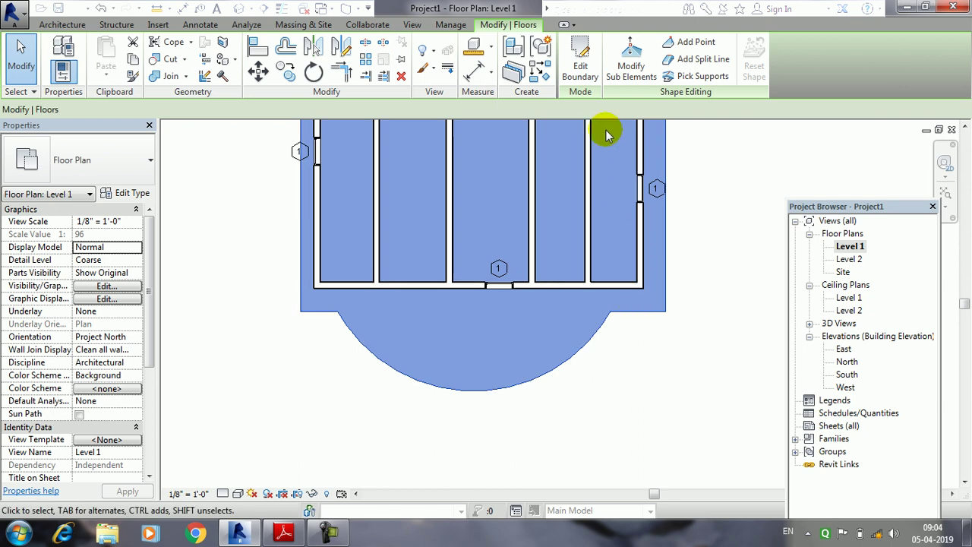
Draw a slope arrow from the slab's top-right to bottom-right corner, giving a 4"/12" slope
{"action": "left_click", "coordinate": [592, 65]}
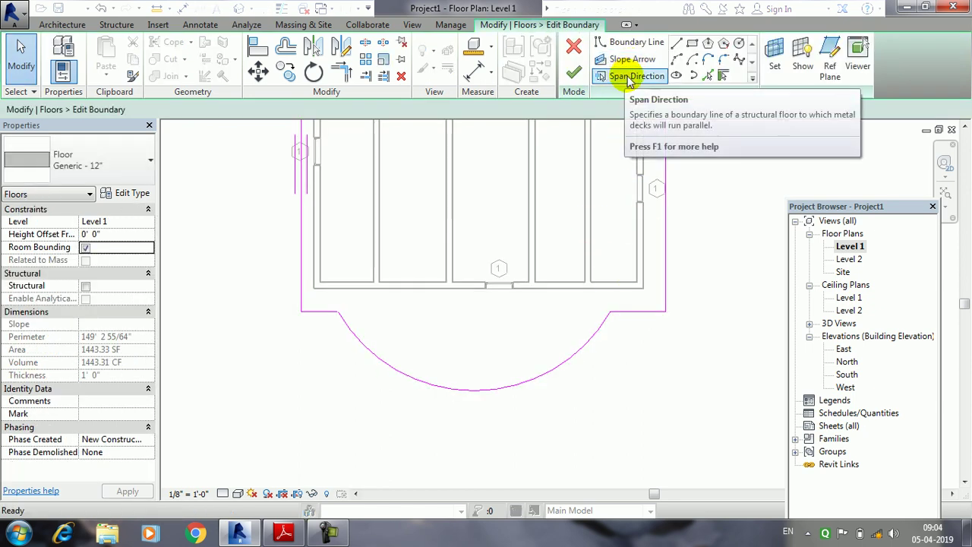
{"action": "mouse_move", "coordinate": [632, 60]}
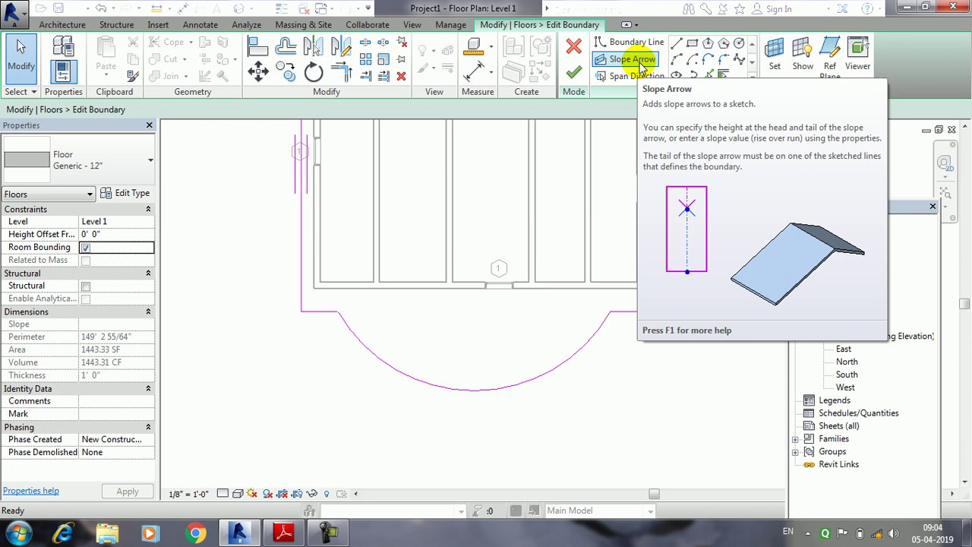
{"action": "left_click", "coordinate": [641, 63]}
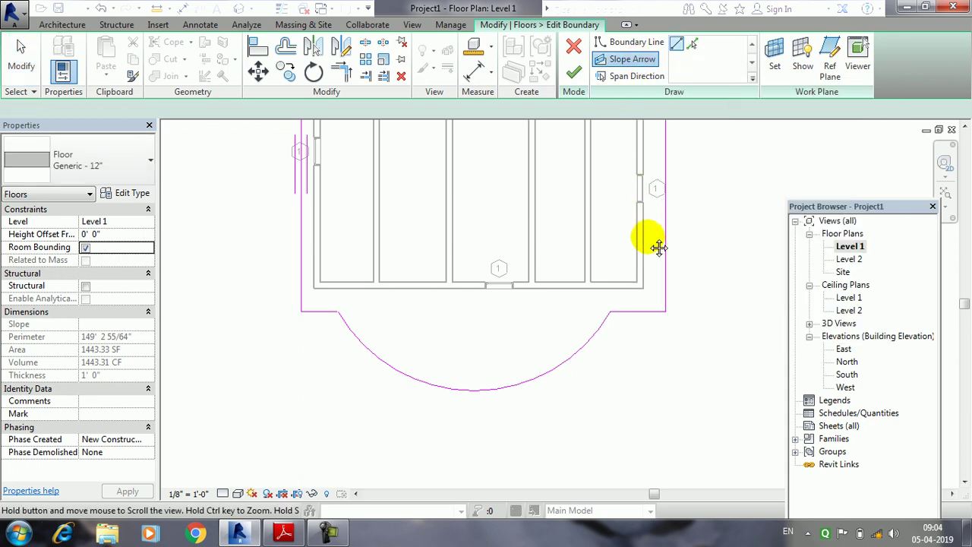
{"action": "middle_click_drag", "start_coordinate": [647, 238], "coordinate": [646, 287]}
{"action": "middle_click_drag", "start_coordinate": [670, 219], "coordinate": [655, 219]}
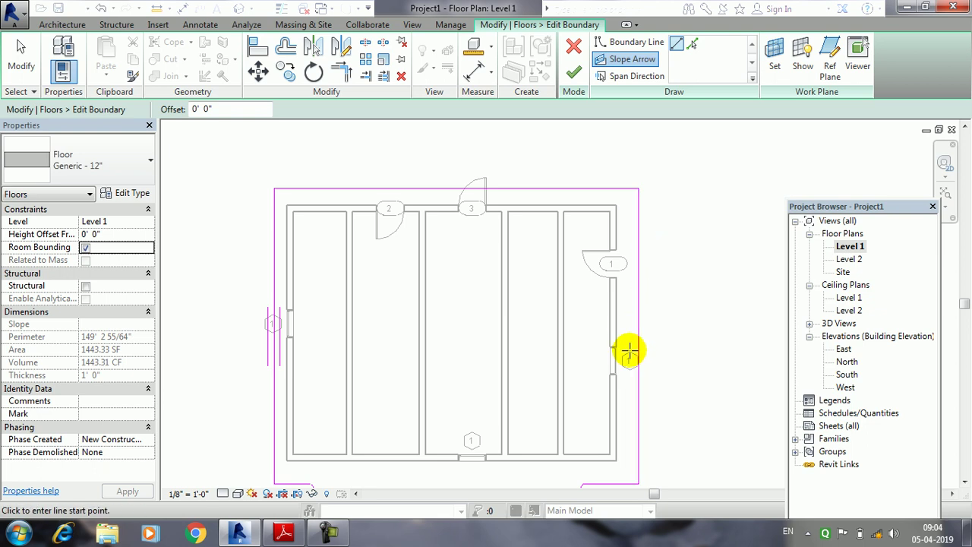
{"action": "mouse_move", "coordinate": [472, 328]}
{"action": "middle_mouse_down"}
{"action": "mouse_move", "coordinate": [625, 304]}
{"action": "mouse_move", "coordinate": [559, 369]}
{"action": "mouse_move", "coordinate": [560, 274]}
{"action": "middle_mouse_up"}
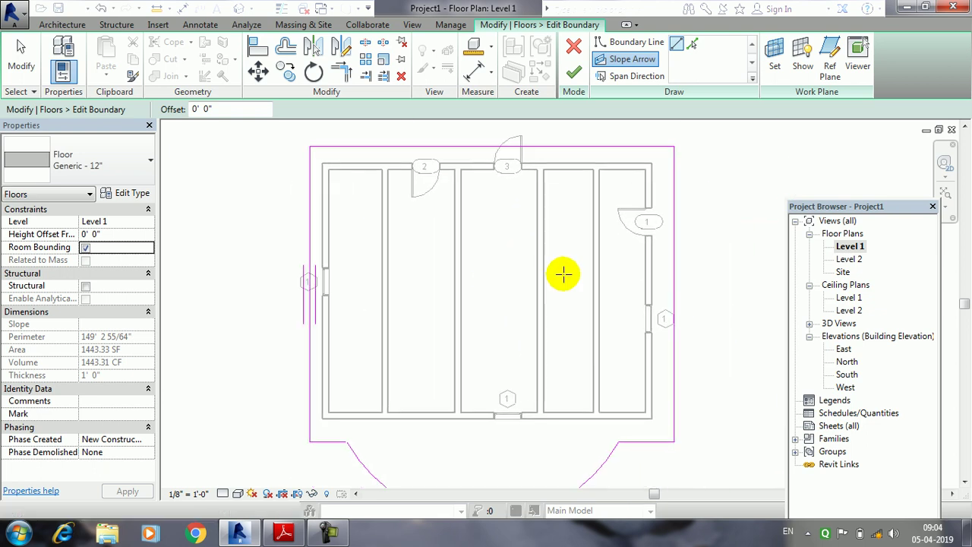
{"action": "left_click", "coordinate": [676, 147]}
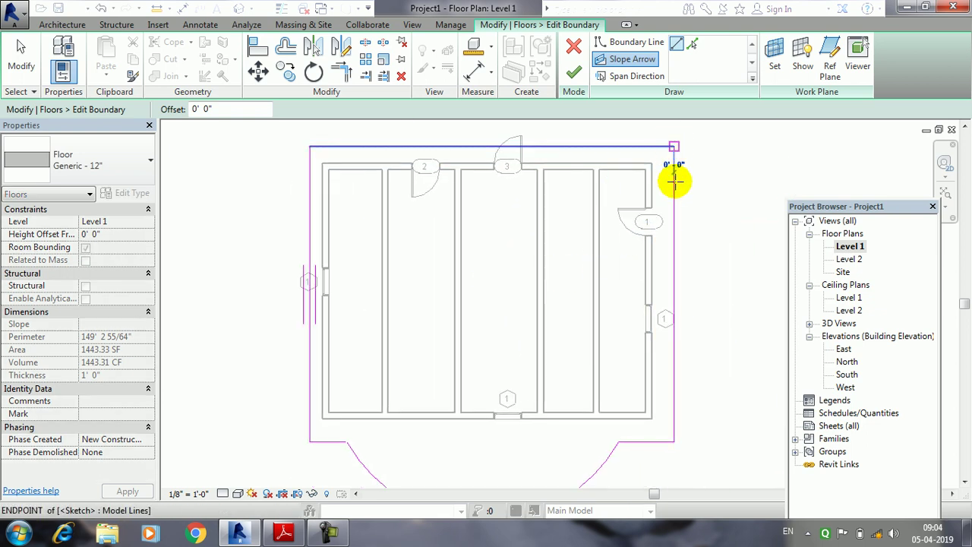
{"action": "left_click", "coordinate": [674, 438]}
{"action": "key", "text": "Escape"}
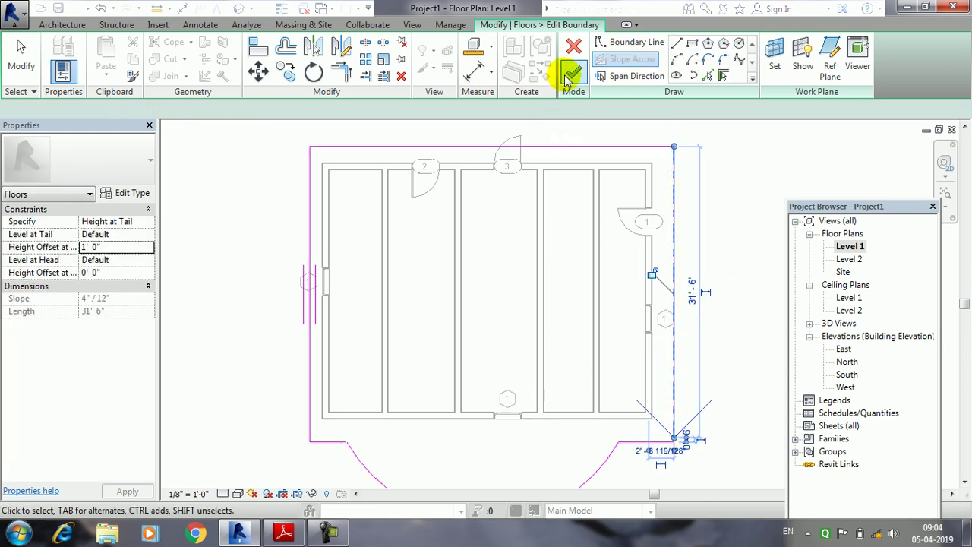
{"action": "left_click", "coordinate": [579, 78]}
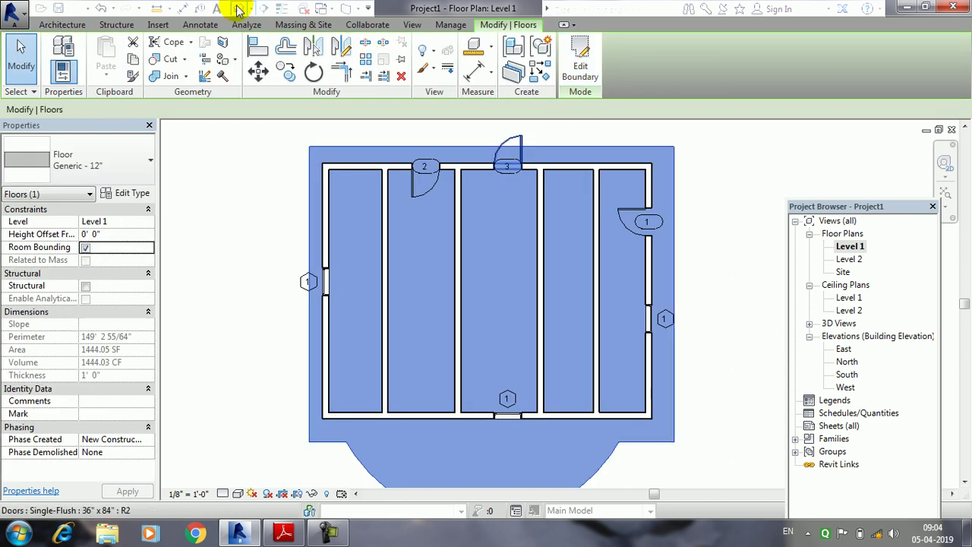
{"action": "left_click", "coordinate": [239, 9]}
{"action": "scroll", "coordinate": [597, 293], "scroll_direction": "up", "scroll_amount": 3}
{"action": "mouse_move", "coordinate": [597, 293]}
{"action": "middle_mouse_down"}
{"action": "mouse_move", "coordinate": [451, 281]}
{"action": "mouse_move", "coordinate": [530, 329]}
{"action": "mouse_move", "coordinate": [390, 261]}
{"action": "mouse_move", "coordinate": [347, 169]}
{"action": "mouse_move", "coordinate": [319, 194]}
{"action": "mouse_move", "coordinate": [330, 177]}
{"action": "mouse_move", "coordinate": [342, 201]}
{"action": "middle_mouse_up"}
{"action": "scroll", "coordinate": [443, 337], "scroll_direction": "up", "scroll_amount": 4}
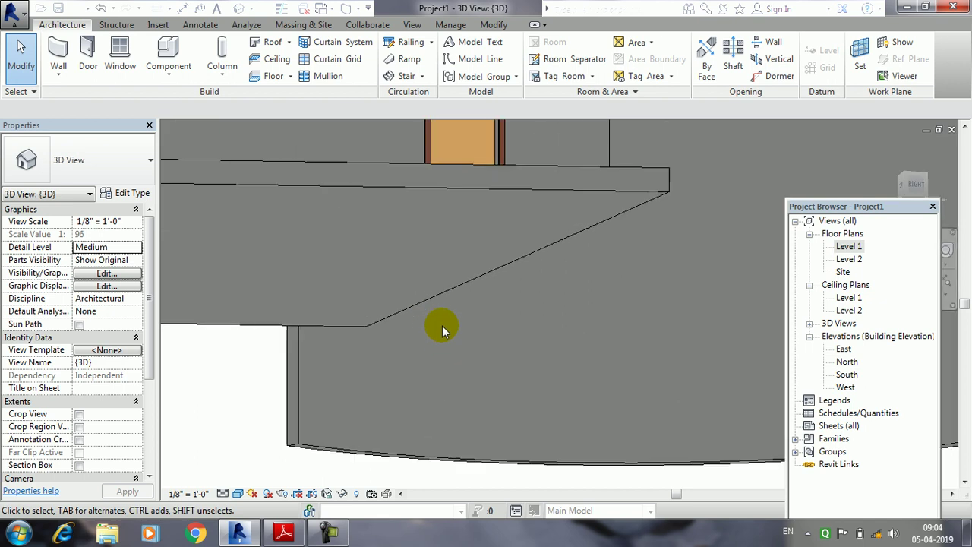
{"action": "scroll", "coordinate": [564, 300], "scroll_direction": "down", "scroll_amount": 2}
{"action": "scroll", "coordinate": [612, 334], "scroll_direction": "down", "scroll_amount": 1}
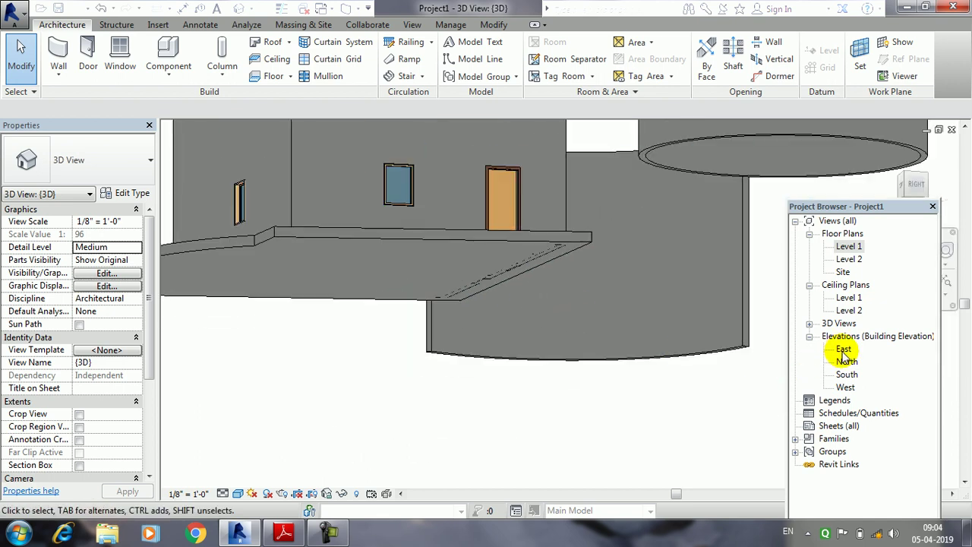
{"action": "double_click", "coordinate": [843, 349]}
{"action": "scroll", "coordinate": [551, 327], "scroll_direction": "up", "scroll_amount": 2}
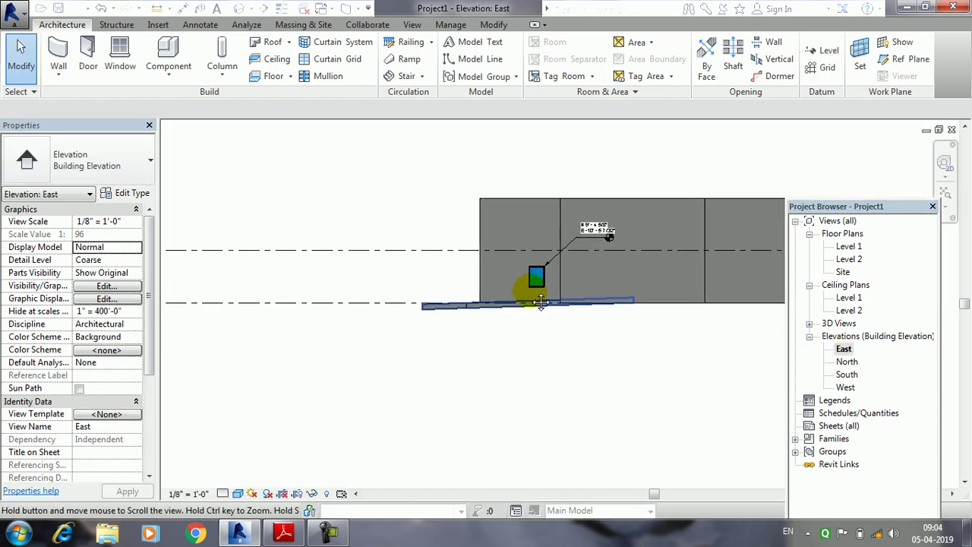
{"action": "scroll", "coordinate": [540, 302], "scroll_direction": "up", "scroll_amount": 2}
{"action": "scroll", "coordinate": [582, 302], "scroll_direction": "up", "scroll_amount": 1}
{"action": "scroll", "coordinate": [482, 257], "scroll_direction": "up", "scroll_amount": 1}
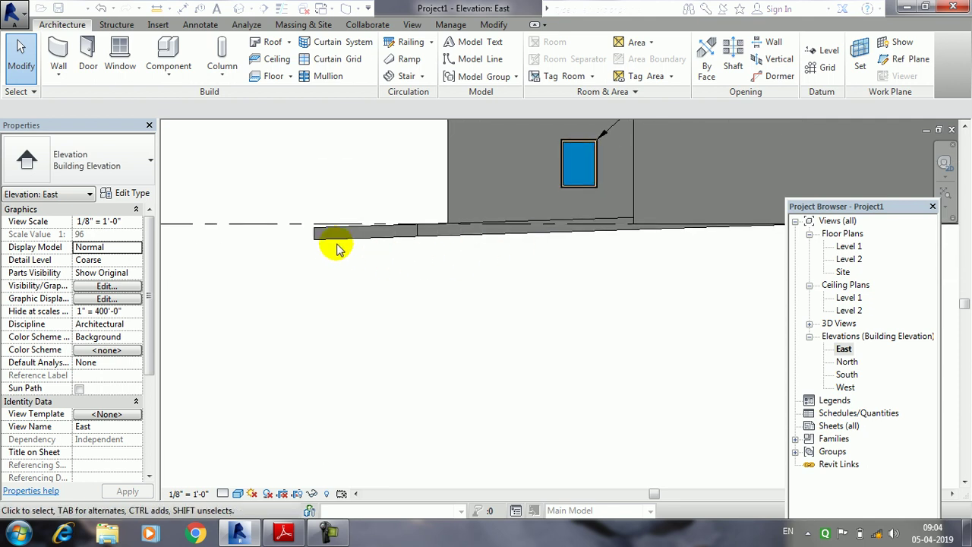
{"action": "middle_click_drag", "start_coordinate": [586, 256], "coordinate": [376, 324]}
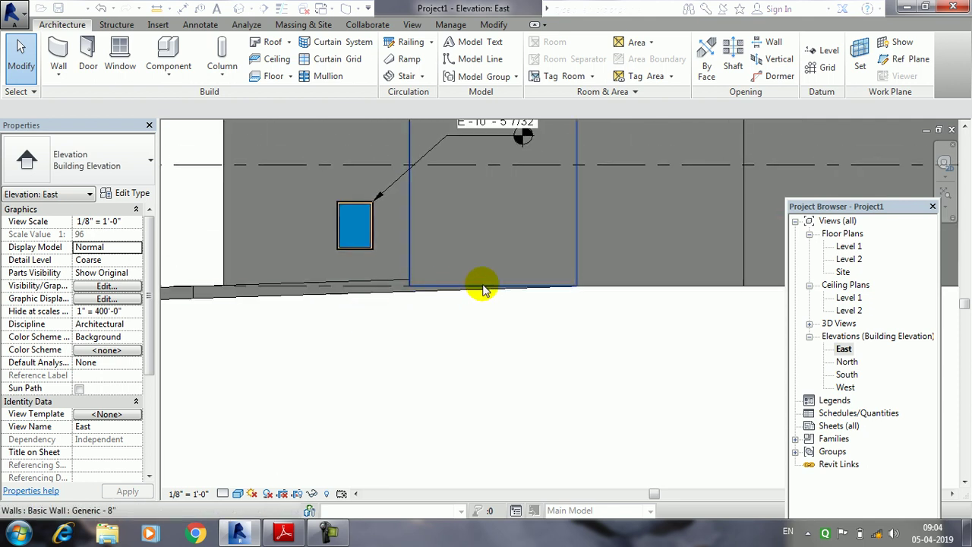
{"action": "left_click", "coordinate": [952, 131]}
{"action": "middle_click_drag", "start_coordinate": [507, 269], "coordinate": [558, 330]}
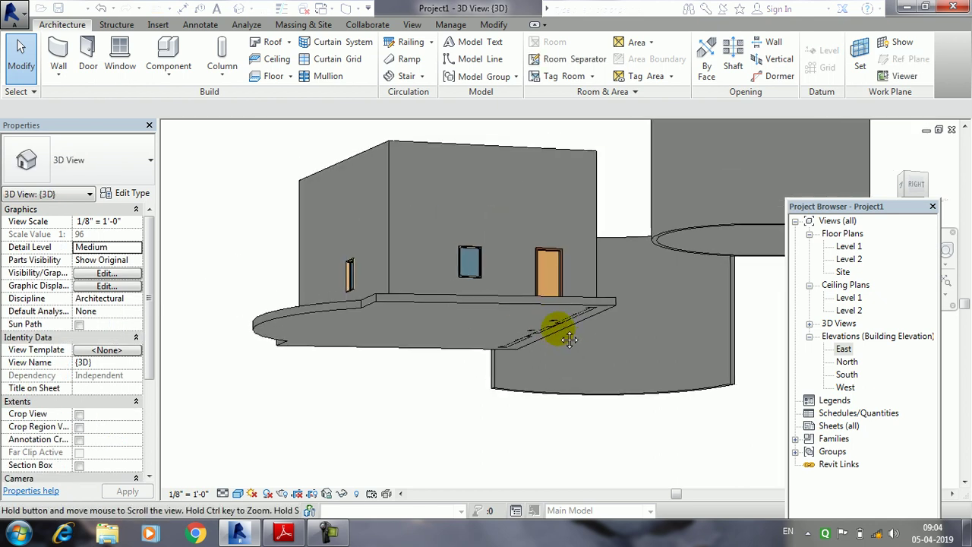
{"action": "middle_click_drag", "start_coordinate": [522, 278], "coordinate": [572, 372], "text": "shift"}
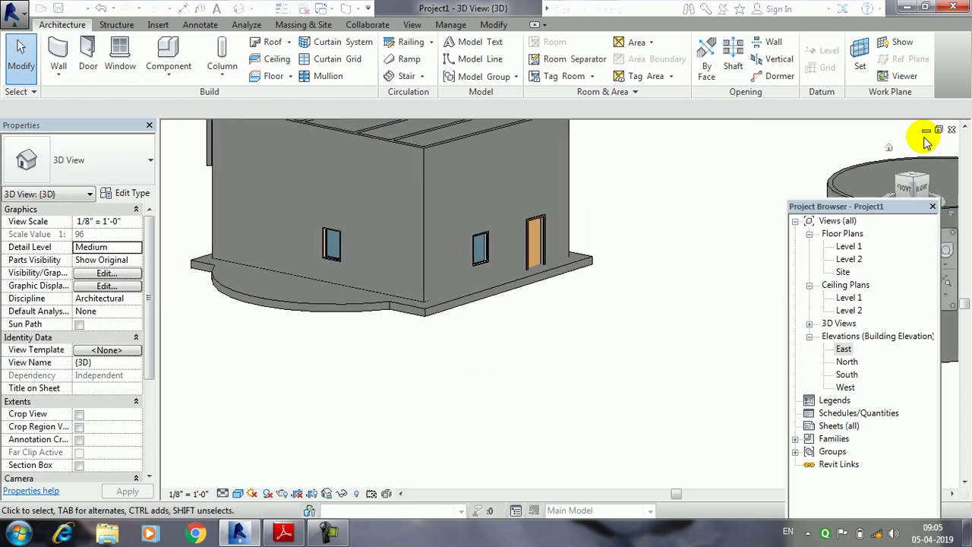
{"action": "left_click", "coordinate": [952, 131]}
Reopen the slab boundary and sketch a small rectangular opening inside the arc
{"action": "middle_click_drag", "start_coordinate": [569, 336], "coordinate": [577, 271]}
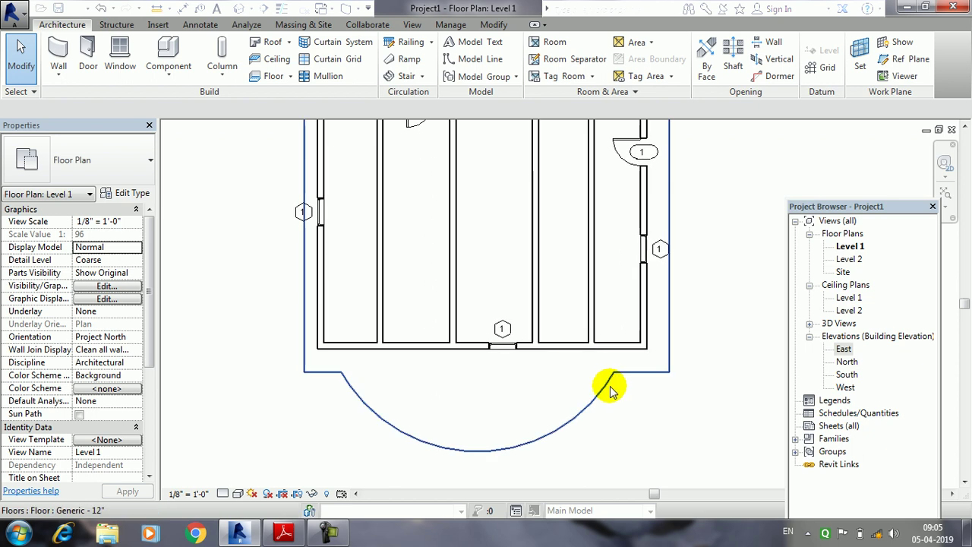
{"action": "left_click", "coordinate": [612, 384]}
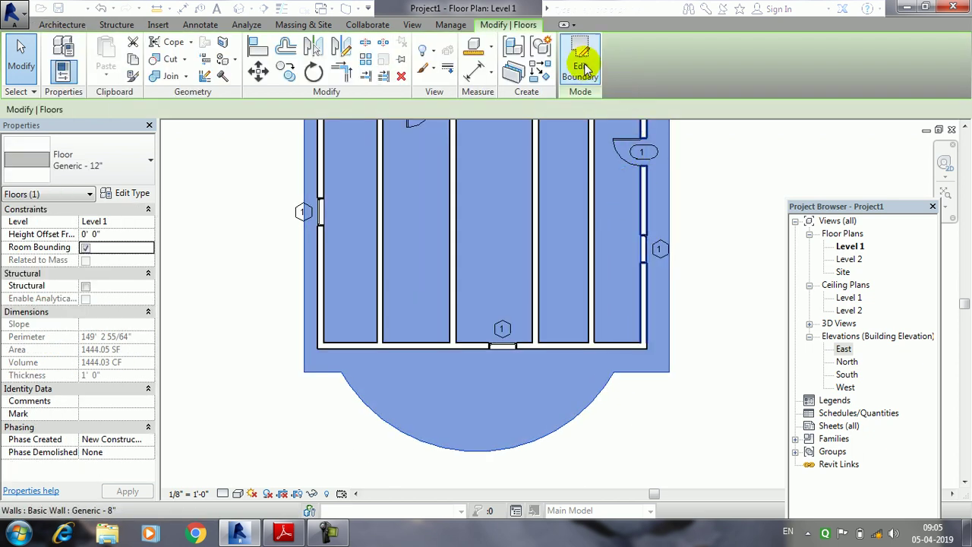
{"action": "left_click", "coordinate": [584, 68]}
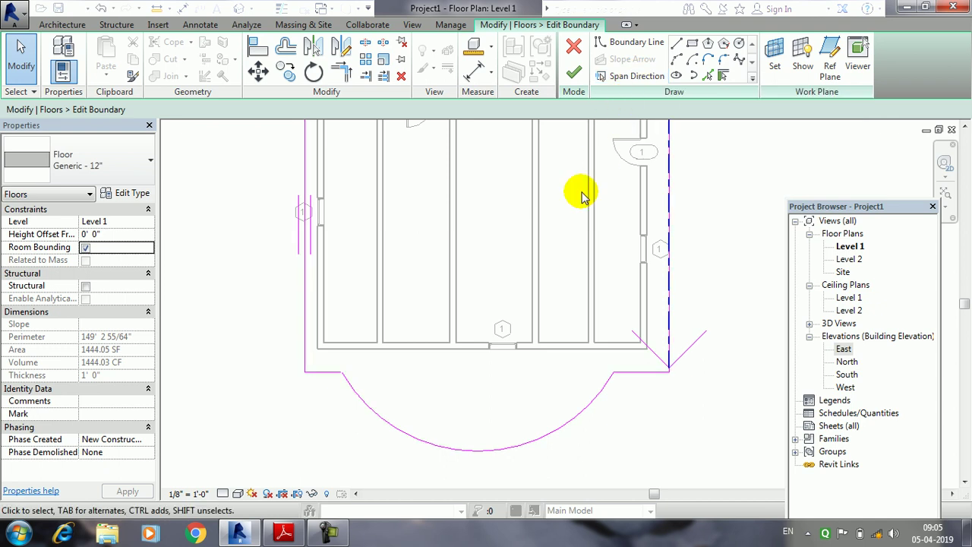
{"action": "middle_click_drag", "start_coordinate": [532, 295], "coordinate": [582, 274]}
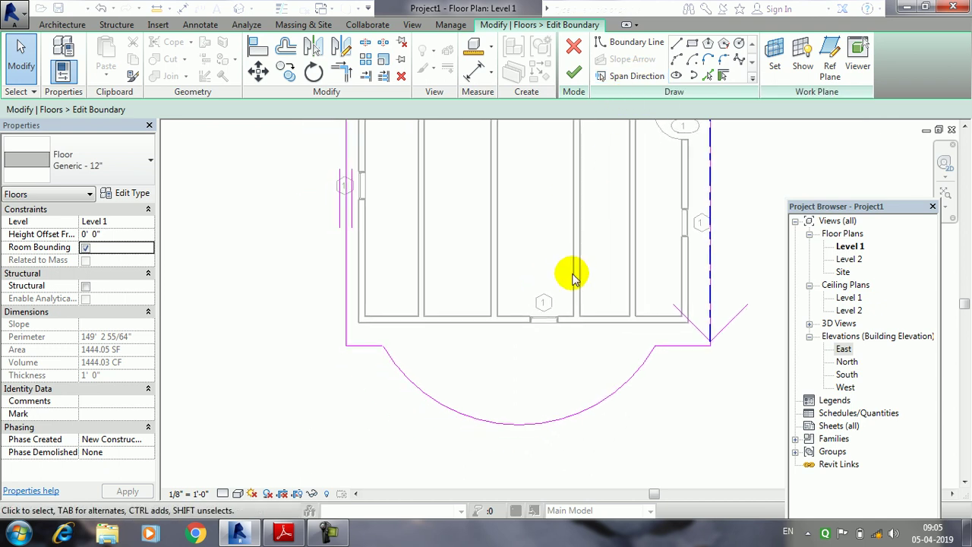
{"action": "left_click", "coordinate": [692, 44]}
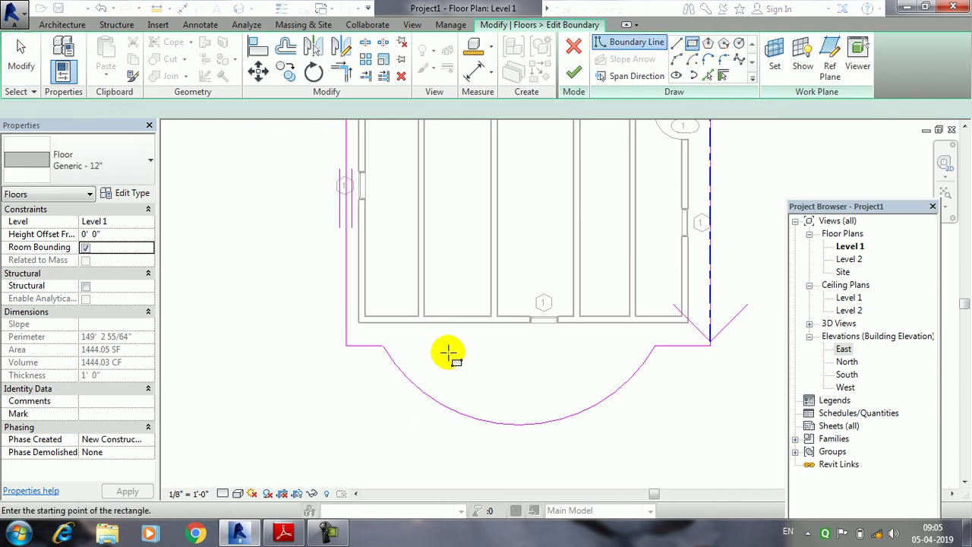
{"action": "left_click", "coordinate": [474, 372]}
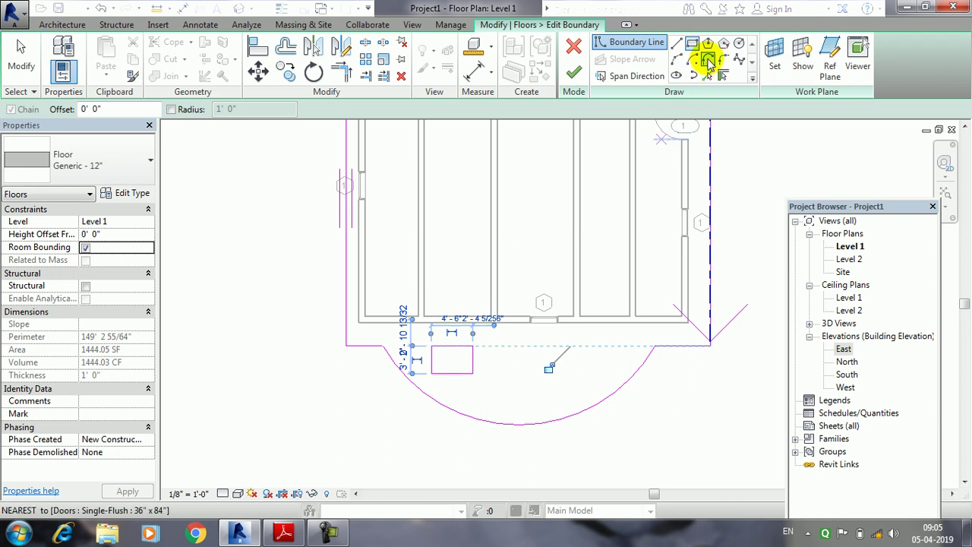
Sketch a circular opening beside it and finish the boundary edit
{"action": "left_click", "coordinate": [739, 44]}
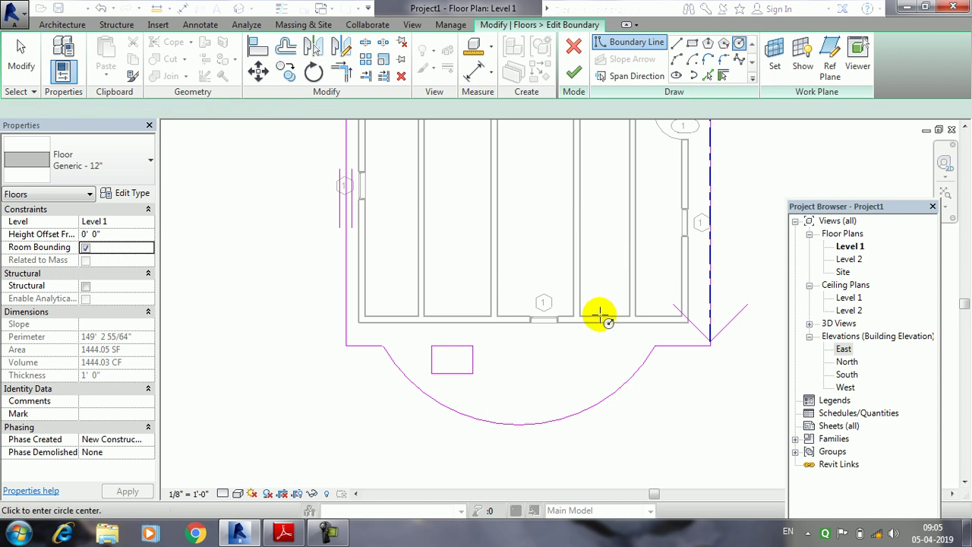
{"action": "left_click", "coordinate": [574, 362]}
{"action": "left_click", "coordinate": [595, 373]}
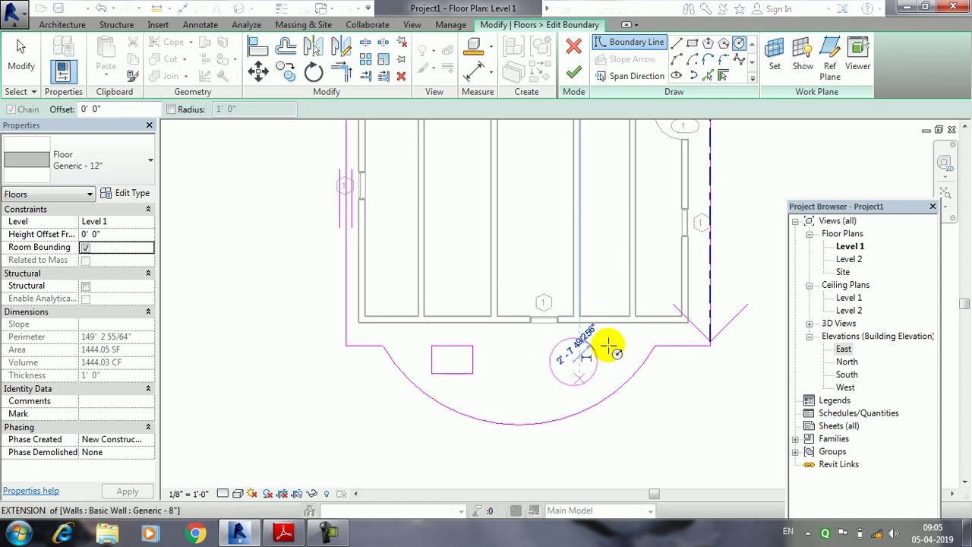
{"action": "left_click", "coordinate": [574, 72]}
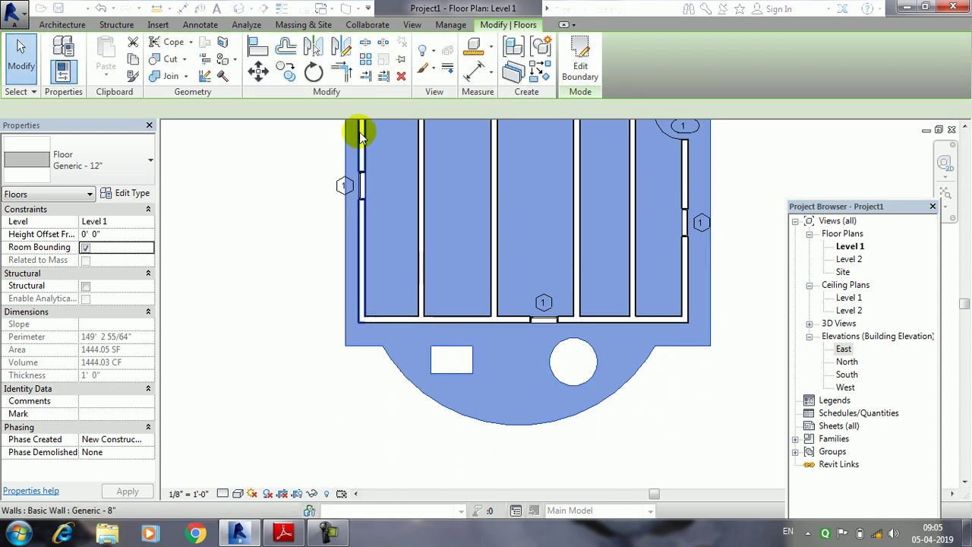
Orbit and zoom the 3D view to confirm both openings cut through the 1409.31 SF slab
{"action": "left_click", "coordinate": [243, 9]}
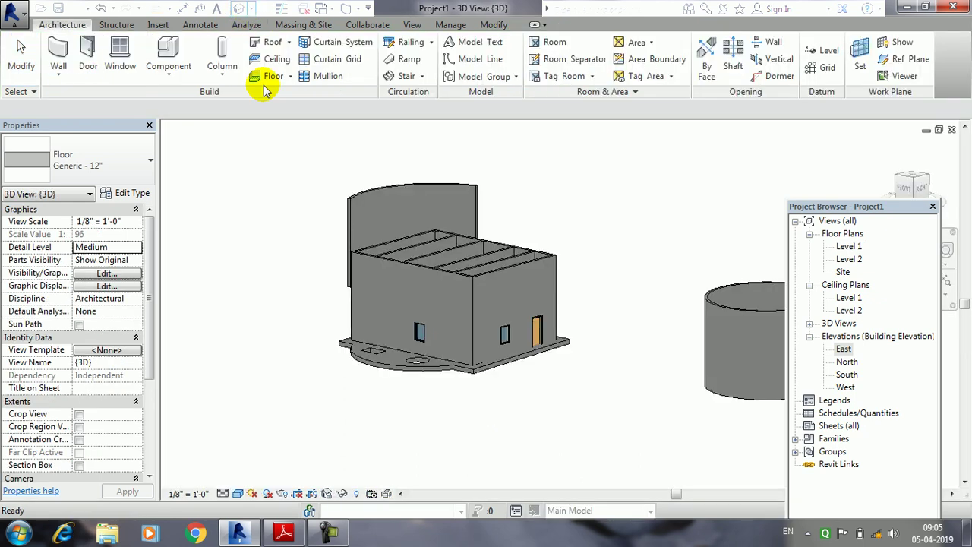
{"action": "middle_click_drag", "start_coordinate": [469, 342], "coordinate": [509, 372], "text": "shift"}
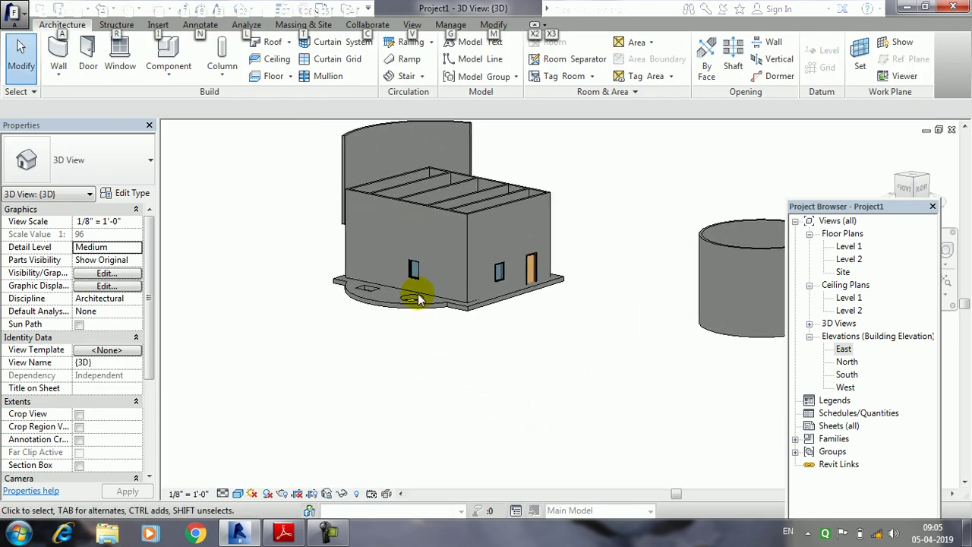
{"action": "scroll", "coordinate": [505, 370], "scroll_direction": "up", "scroll_amount": 3}
{"action": "scroll", "coordinate": [505, 365], "scroll_direction": "up", "scroll_amount": 2}
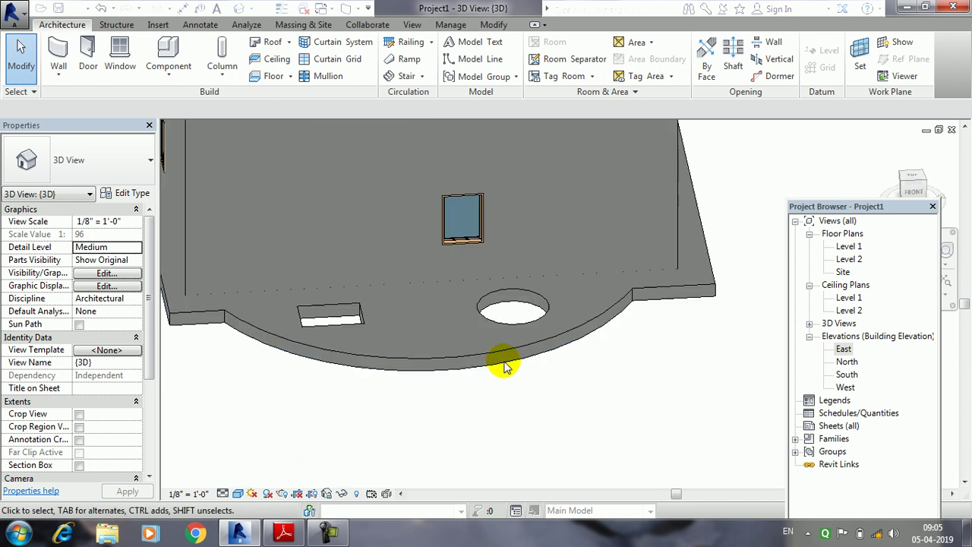
{"action": "left_click", "coordinate": [509, 350]}
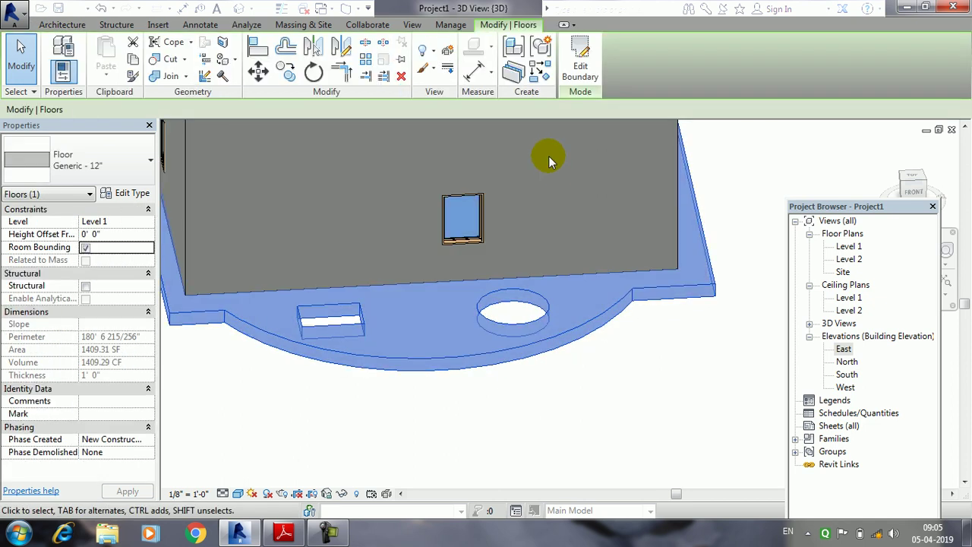
{"action": "left_click", "coordinate": [624, 393]}
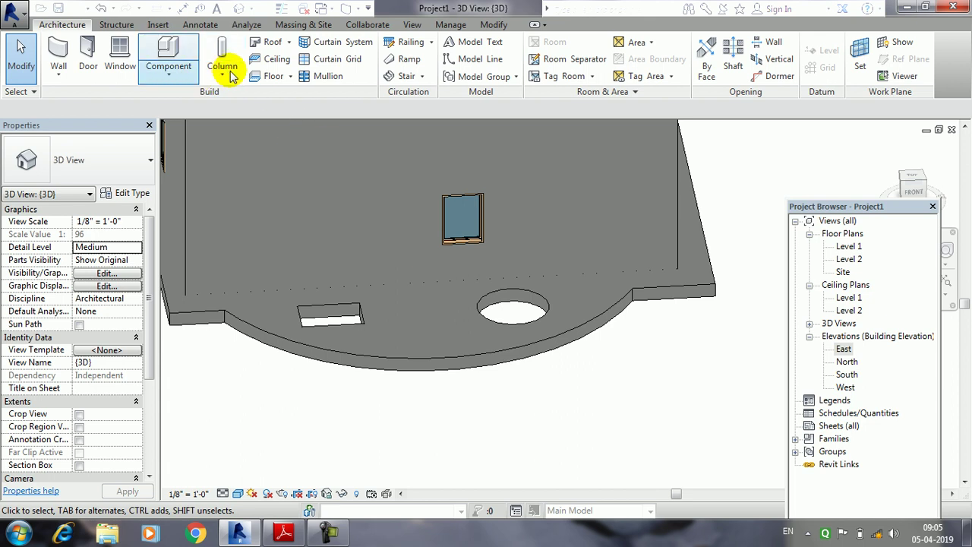
{"action": "left_click", "coordinate": [289, 76]}
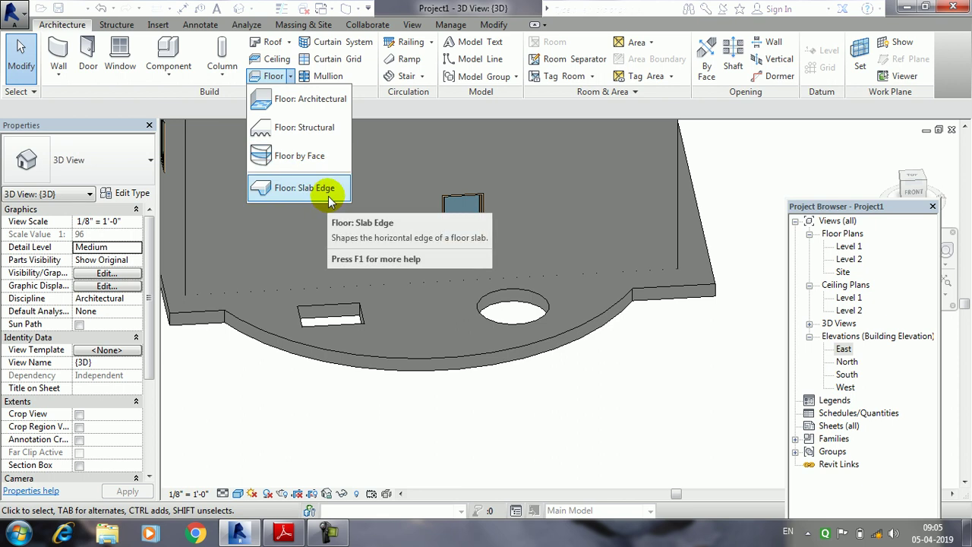
{"action": "mouse_move", "coordinate": [303, 188]}
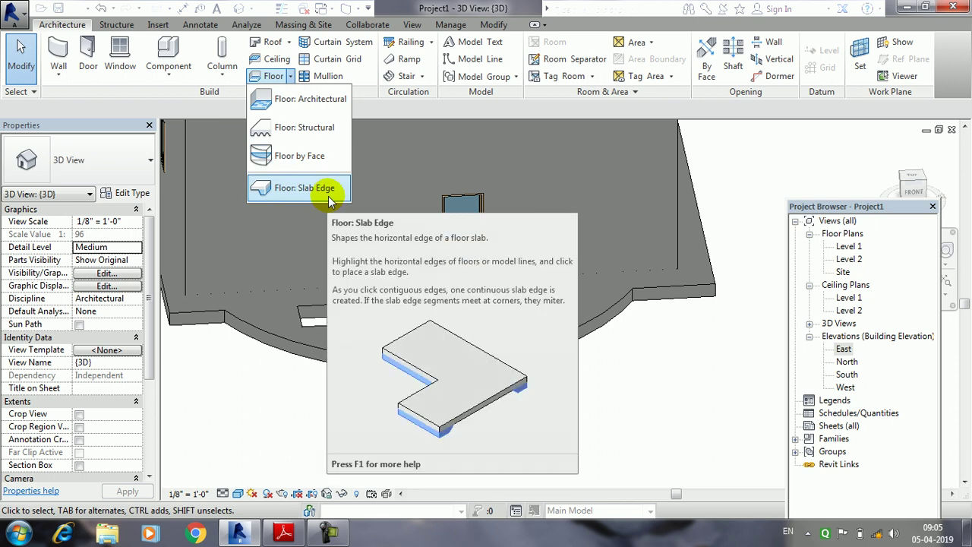
{"action": "left_click", "coordinate": [330, 201]}
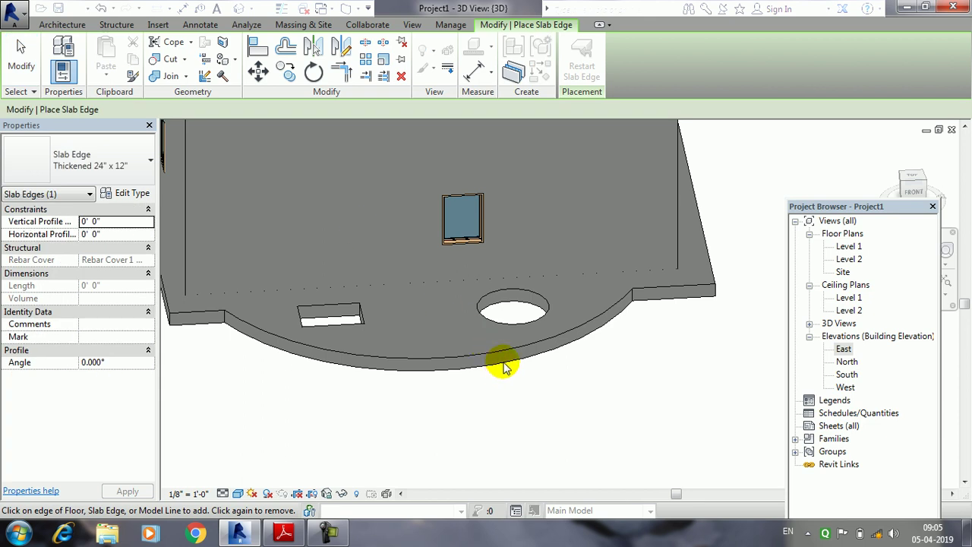
{"action": "key", "text": "Escape"}
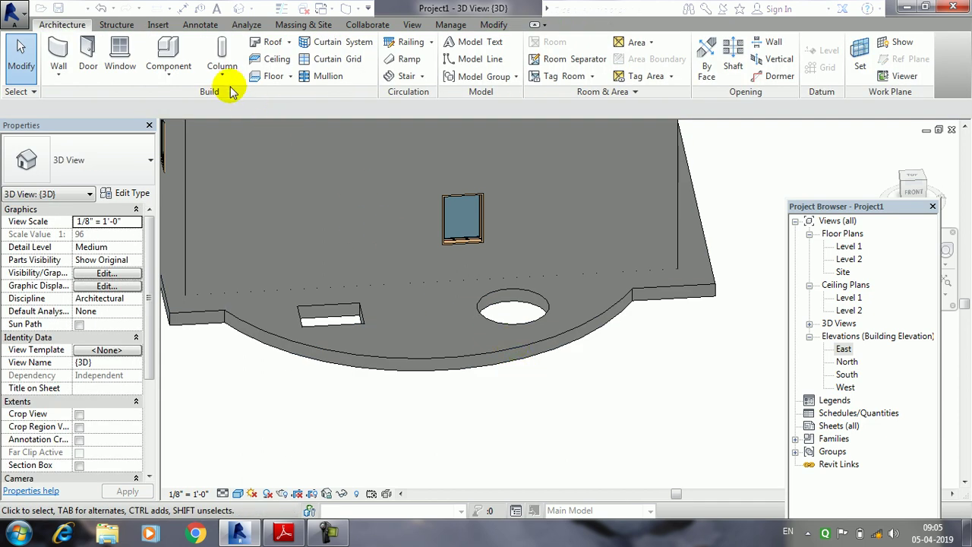
{"action": "left_click", "coordinate": [290, 76]}
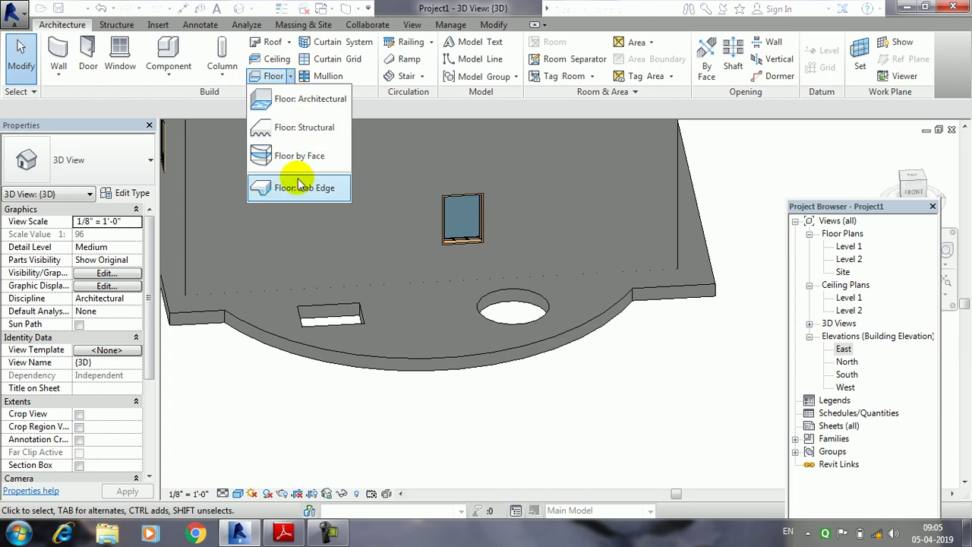
{"action": "left_click", "coordinate": [327, 190]}
{"action": "mouse_move", "coordinate": [462, 217]}
{"action": "middle_mouse_down"}
{"action": "mouse_move", "coordinate": [386, 163]}
{"action": "mouse_move", "coordinate": [478, 243]}
{"action": "mouse_move", "coordinate": [532, 243]}
{"action": "mouse_move", "coordinate": [499, 221]}
{"action": "middle_mouse_up"}
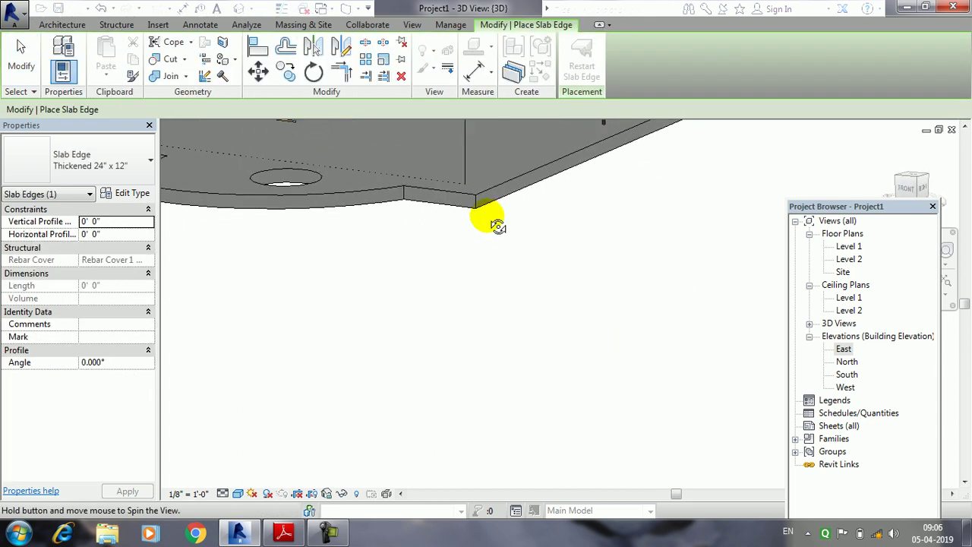
{"action": "mouse_move", "coordinate": [403, 228]}
{"action": "middle_mouse_down", "text": "shift"}
{"action": "mouse_move", "coordinate": [514, 256]}
{"action": "mouse_move", "coordinate": [610, 255]}
{"action": "mouse_move", "coordinate": [462, 271]}
{"action": "mouse_move", "coordinate": [462, 281]}
{"action": "mouse_move", "coordinate": [464, 268]}
{"action": "middle_mouse_up", "text": "shift"}
{"action": "key", "text": "Escape"}
{"action": "key", "text": "Escape"}
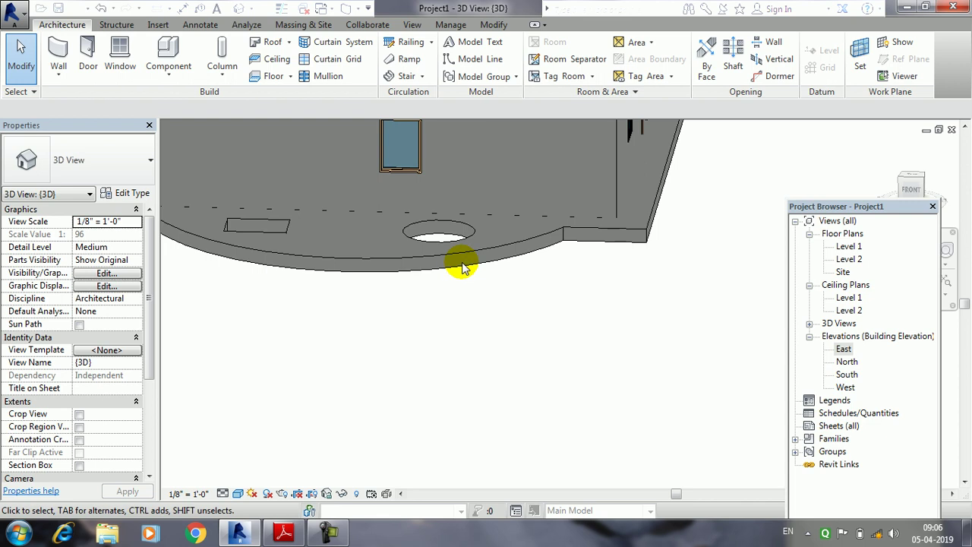
Reopen the slab boundary and delete the slope arrow and the round opening outline
{"action": "left_click", "coordinate": [467, 254]}
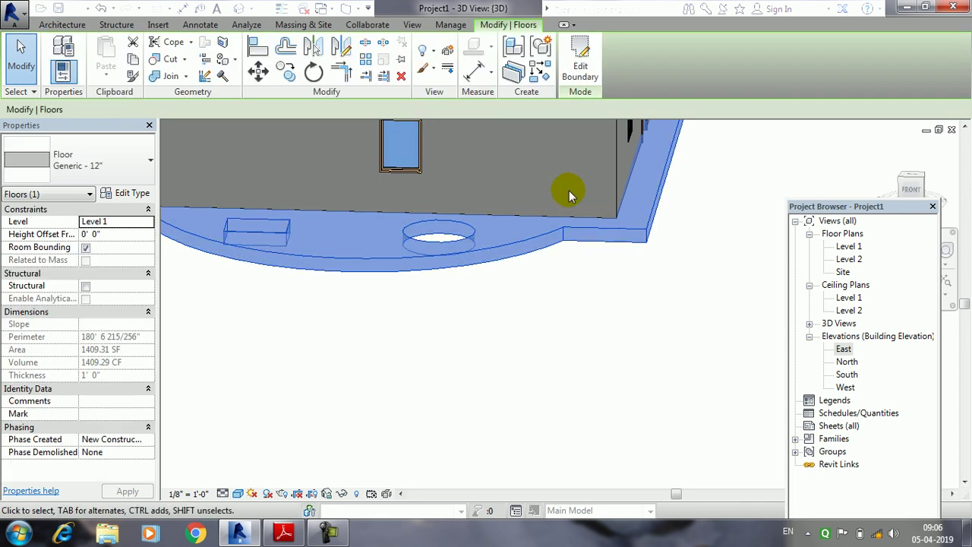
{"action": "left_click", "coordinate": [594, 61]}
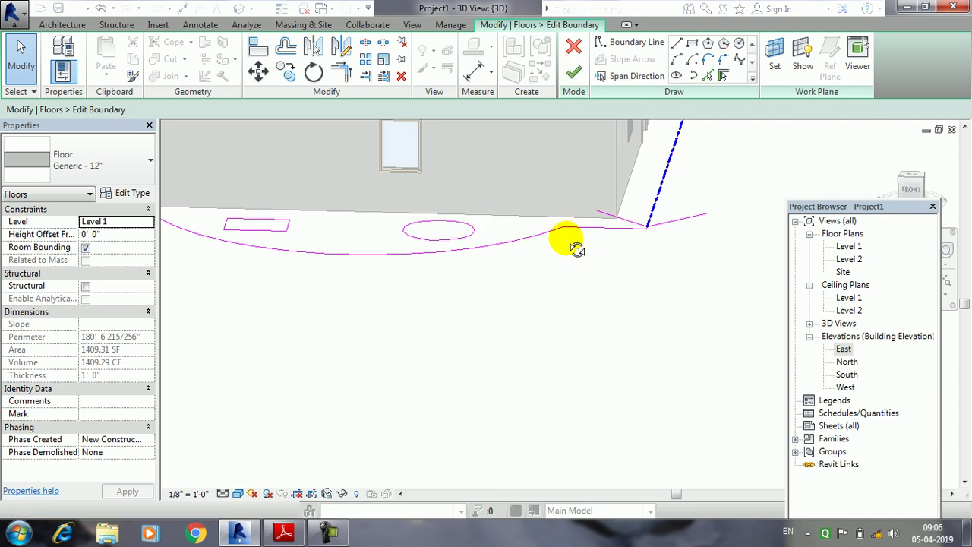
{"action": "middle_click_drag", "start_coordinate": [576, 249], "coordinate": [495, 289], "text": "shift"}
{"action": "middle_click_drag", "start_coordinate": [554, 267], "coordinate": [589, 213], "text": "shift"}
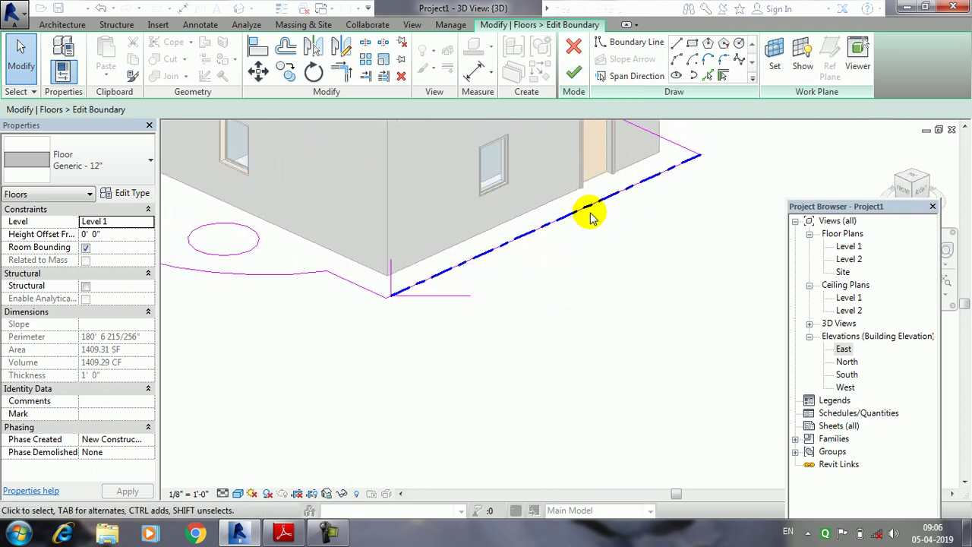
{"action": "left_click", "coordinate": [591, 211]}
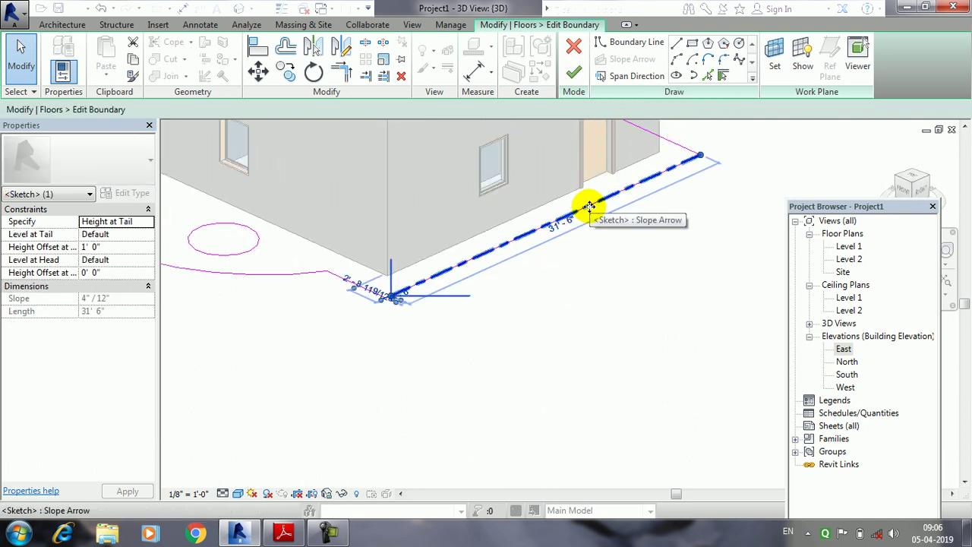
{"action": "key", "text": "Delete"}
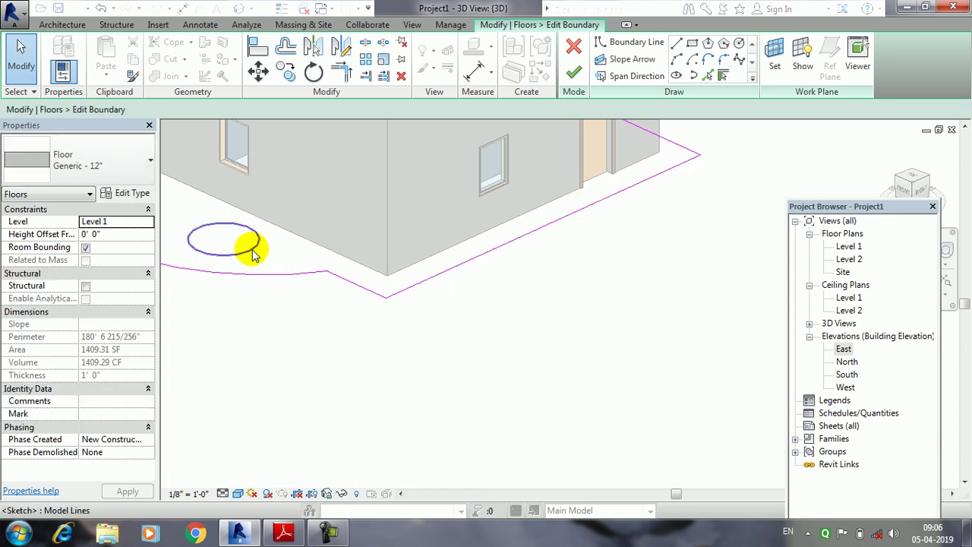
{"action": "left_click", "coordinate": [253, 251]}
{"action": "key", "text": "Escape"}
Delete the rectangular opening outline and finish the now-flat slab
{"action": "middle_click_drag", "start_coordinate": [347, 289], "coordinate": [492, 281]}
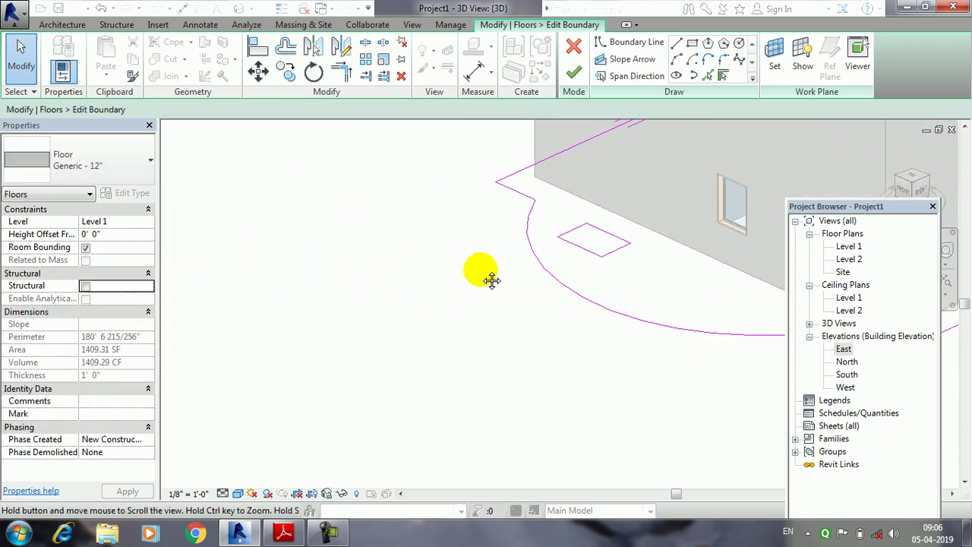
{"action": "left_click", "coordinate": [562, 222]}
{"action": "key", "text": "Delete"}
{"action": "middle_click_drag", "start_coordinate": [560, 217], "coordinate": [449, 233]}
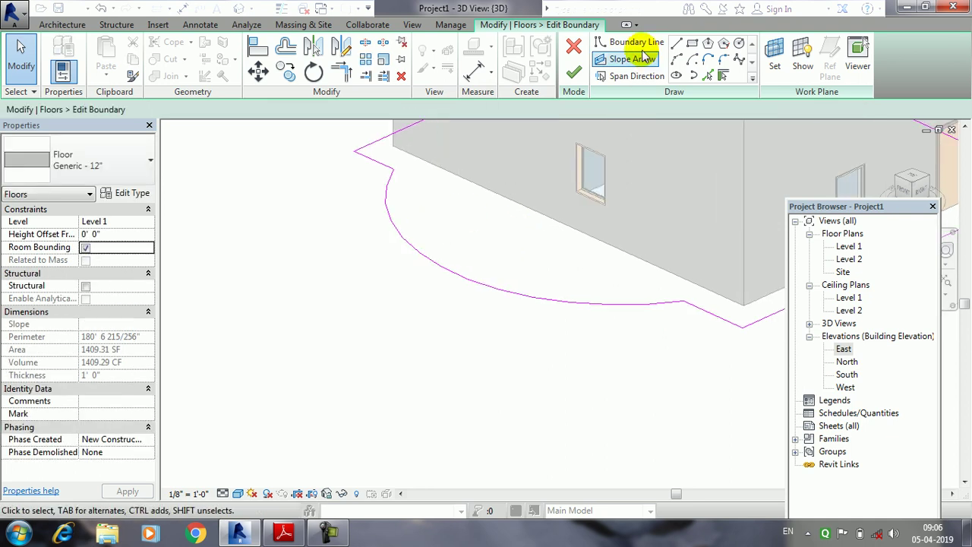
{"action": "left_click", "coordinate": [572, 76]}
{"action": "mouse_move", "coordinate": [461, 265]}
{"action": "middle_mouse_down"}
{"action": "mouse_move", "coordinate": [387, 352]}
{"action": "mouse_move", "coordinate": [490, 324]}
{"action": "middle_mouse_up"}
{"action": "left_click", "coordinate": [387, 352]}
{"action": "key", "text": "Escape"}
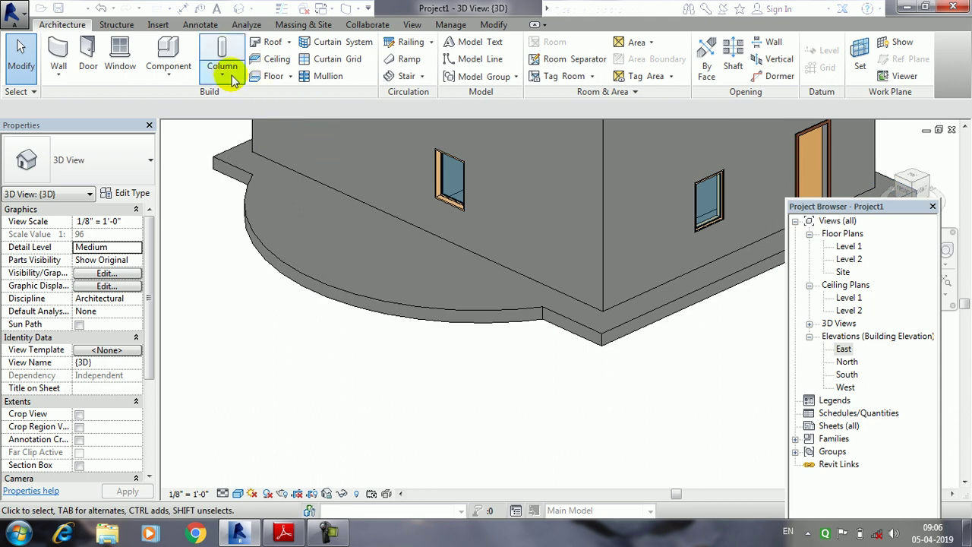
Add a Thickened 24" x 12" slab edge along the front edge of the Level 1 floor
{"action": "left_click", "coordinate": [290, 76]}
{"action": "left_click", "coordinate": [308, 190]}
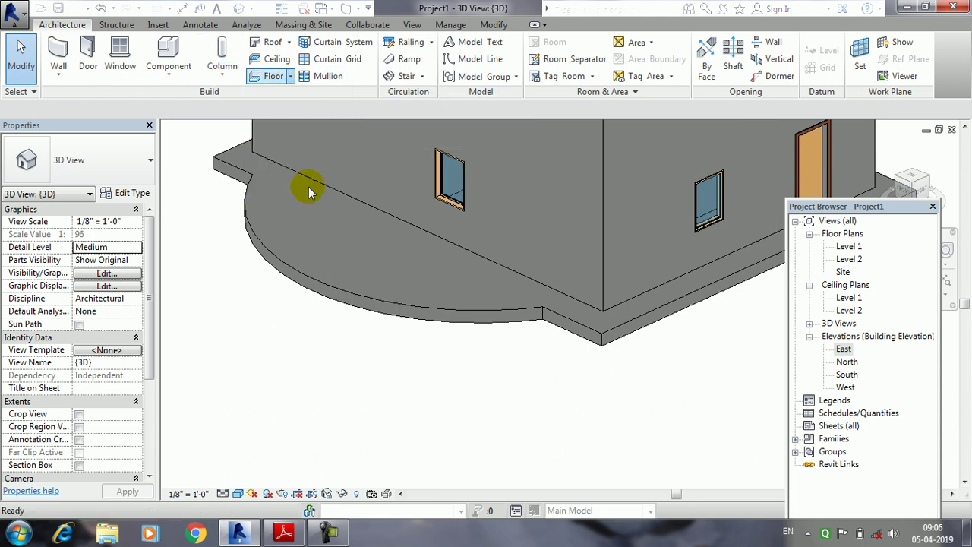
{"action": "left_click", "coordinate": [594, 383]}
Bring the curved slab edge into view, restart the slab edge, and finish placement
{"action": "mouse_move", "coordinate": [466, 351]}
{"action": "middle_mouse_down", "text": "shift"}
{"action": "mouse_move", "coordinate": [570, 342]}
{"action": "mouse_move", "coordinate": [696, 307]}
{"action": "middle_mouse_up", "text": "shift"}
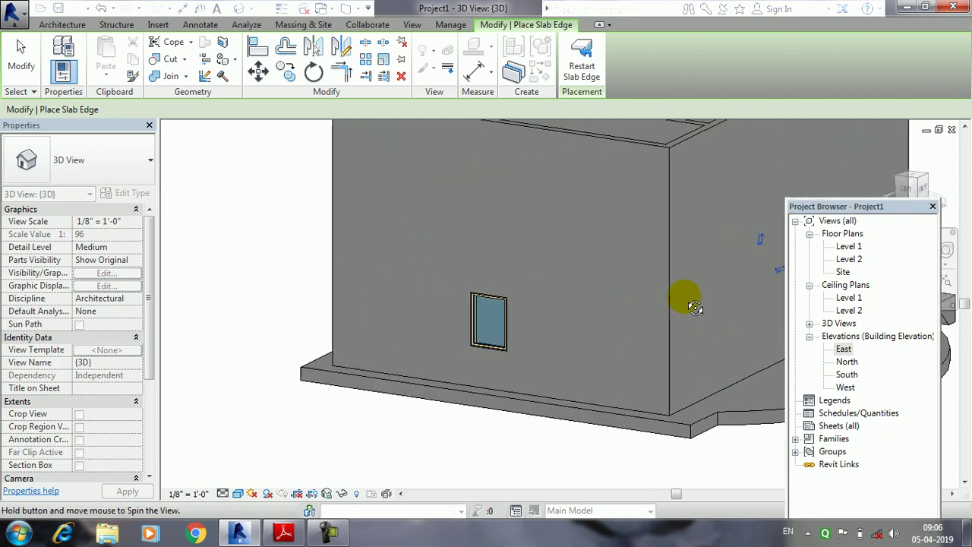
{"action": "middle_click_drag", "start_coordinate": [565, 423], "coordinate": [575, 370], "text": "shift"}
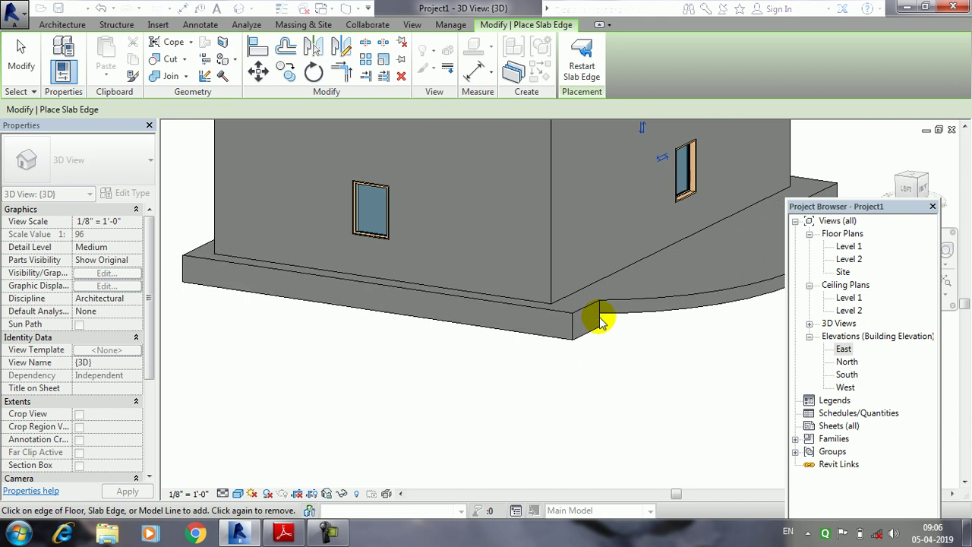
{"action": "middle_click_drag", "start_coordinate": [651, 336], "coordinate": [554, 365], "text": "shift"}
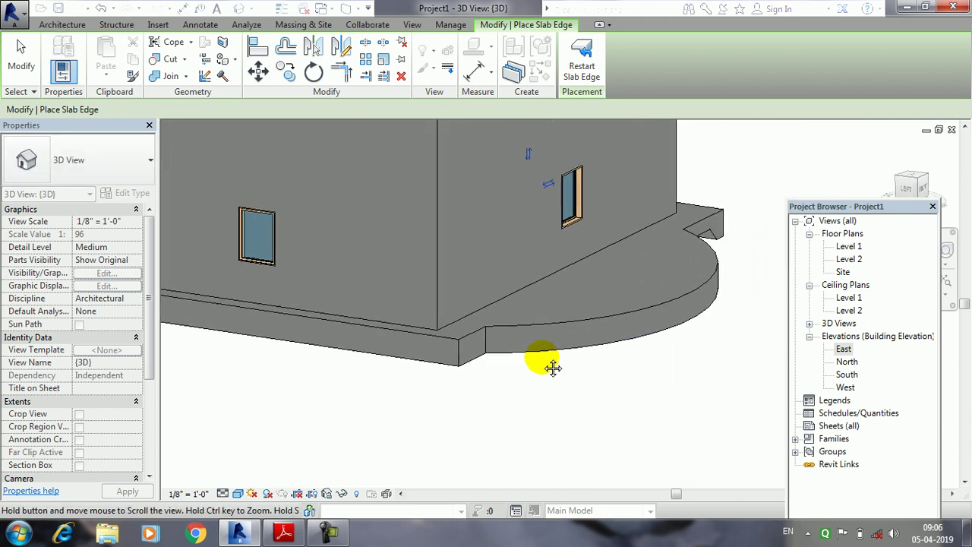
{"action": "mouse_move", "coordinate": [625, 352]}
{"action": "middle_mouse_down", "text": "shift"}
{"action": "mouse_move", "coordinate": [535, 382]}
{"action": "mouse_move", "coordinate": [514, 352]}
{"action": "middle_mouse_up", "text": "shift"}
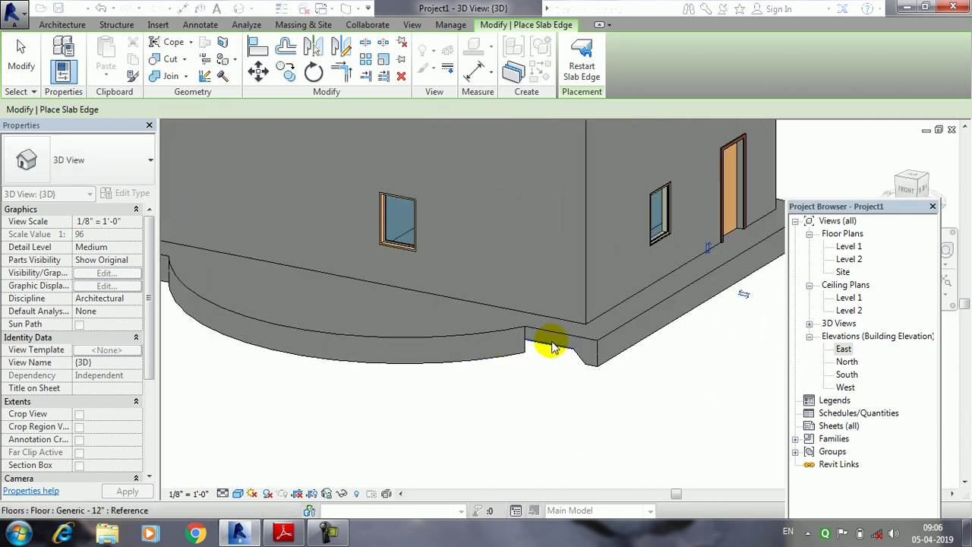
{"action": "mouse_move", "coordinate": [434, 347]}
{"action": "middle_mouse_down"}
{"action": "mouse_move", "coordinate": [749, 156]}
{"action": "mouse_move", "coordinate": [775, 165]}
{"action": "mouse_move", "coordinate": [675, 223]}
{"action": "mouse_move", "coordinate": [569, 147]}
{"action": "mouse_move", "coordinate": [651, 200]}
{"action": "mouse_move", "coordinate": [630, 279]}
{"action": "mouse_move", "coordinate": [465, 386]}
{"action": "mouse_move", "coordinate": [390, 390]}
{"action": "mouse_move", "coordinate": [565, 326]}
{"action": "mouse_move", "coordinate": [527, 321]}
{"action": "mouse_move", "coordinate": [558, 364]}
{"action": "mouse_move", "coordinate": [553, 382]}
{"action": "middle_mouse_up"}
{"action": "left_click", "coordinate": [588, 71]}
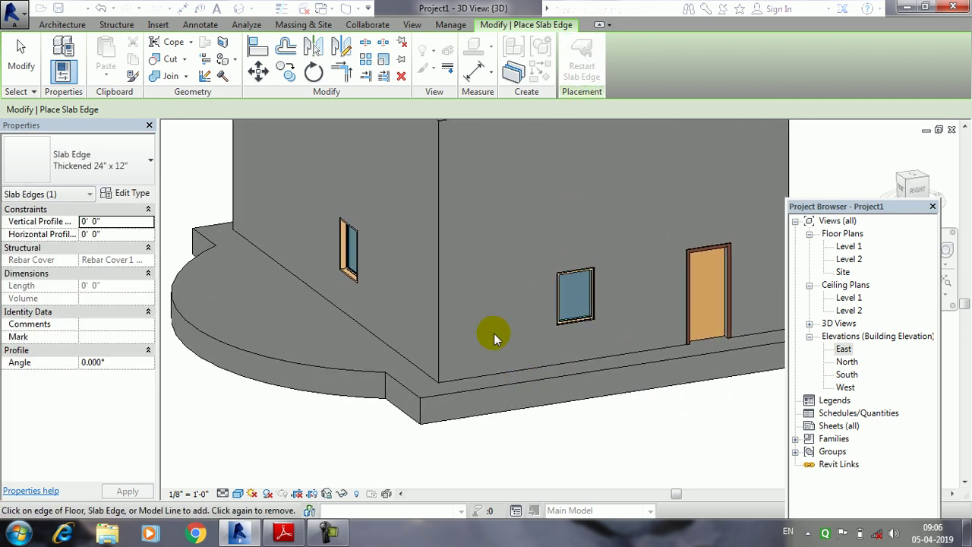
{"action": "left_click", "coordinate": [44, 65]}
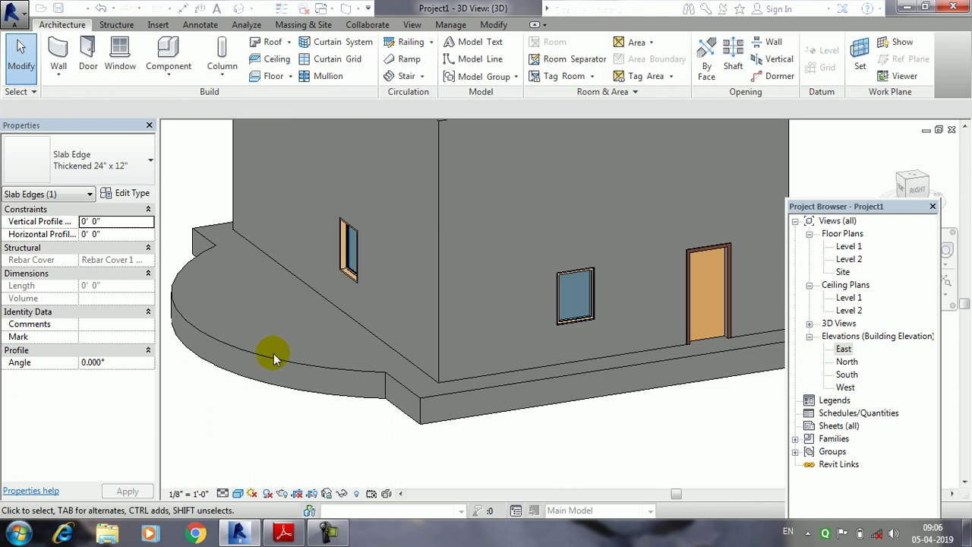
{"action": "scroll", "coordinate": [307, 342], "scroll_direction": "down", "scroll_amount": 1}
{"action": "scroll", "coordinate": [308, 343], "scroll_direction": "down", "scroll_amount": 2}
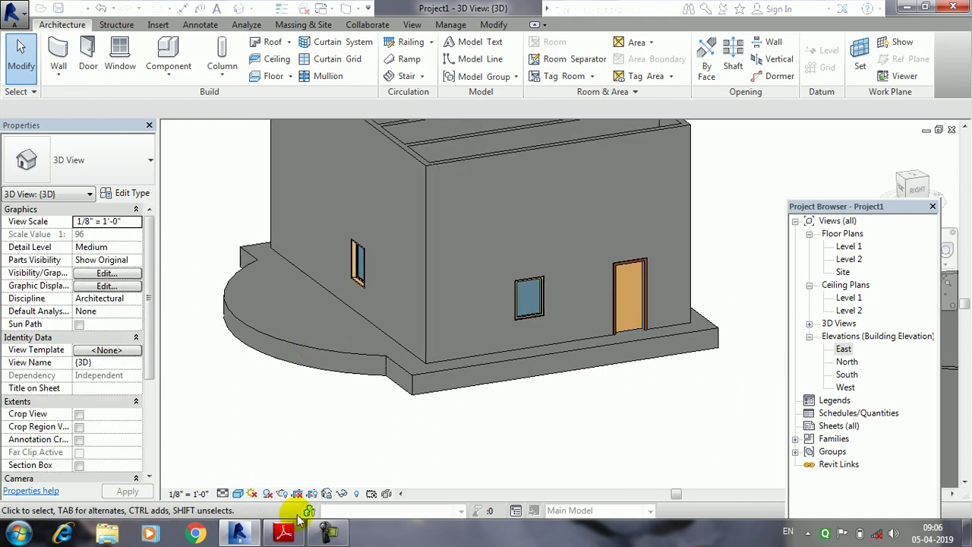
Read the PDF notes on floors, highlighting the Sloped Floor heading
{"action": "left_click", "coordinate": [286, 534]}
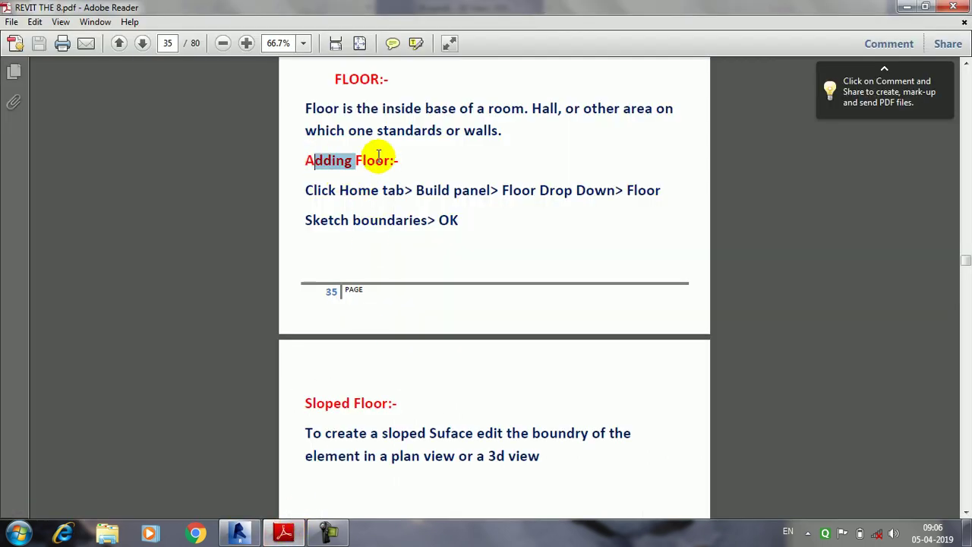
{"action": "scroll", "coordinate": [400, 289], "scroll_direction": "down", "scroll_amount": 2}
{"action": "left_click_drag", "start_coordinate": [305, 334], "coordinate": [413, 343]}
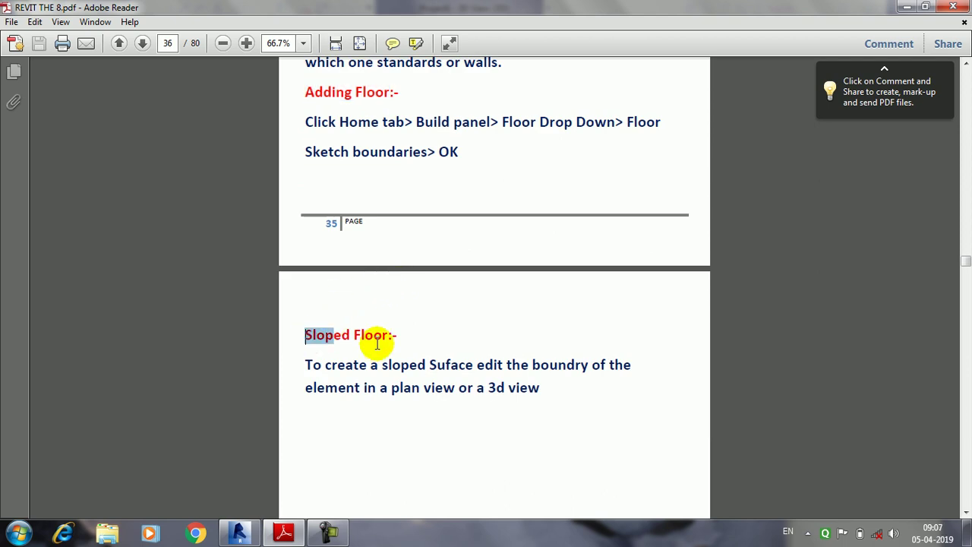
{"action": "scroll", "coordinate": [418, 340], "scroll_direction": "down", "scroll_amount": 4}
{"action": "scroll", "coordinate": [401, 334], "scroll_direction": "down", "scroll_amount": 5}
{"action": "scroll", "coordinate": [401, 334], "scroll_direction": "down", "scroll_amount": 3}
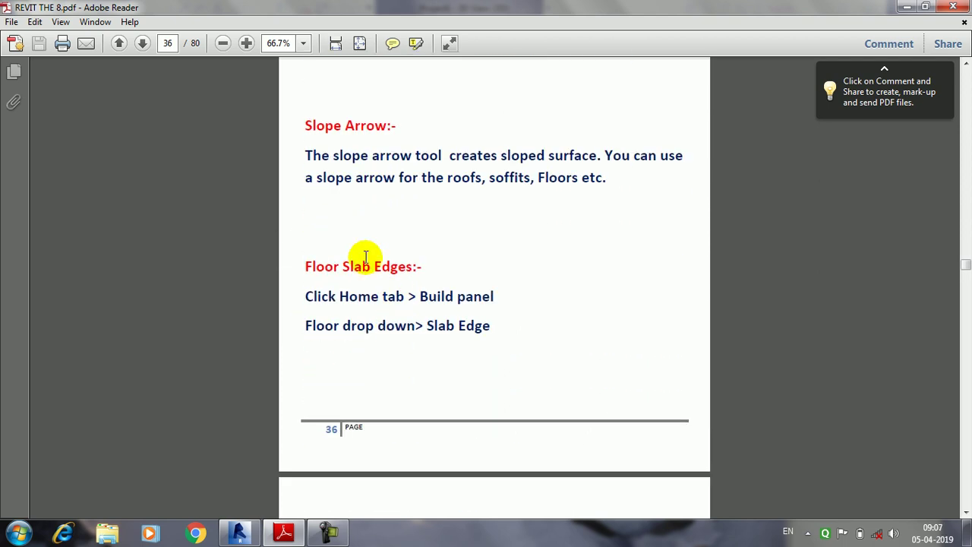
Read the Floor Slab Edges and Ceiling notes, then go back to the Revit model
{"action": "left_click_drag", "start_coordinate": [305, 262], "coordinate": [449, 297]}
{"action": "scroll", "coordinate": [406, 306], "scroll_direction": "down", "scroll_amount": 5}
{"action": "scroll", "coordinate": [410, 304], "scroll_direction": "down", "scroll_amount": 2}
{"action": "scroll", "coordinate": [414, 303], "scroll_direction": "down", "scroll_amount": 3}
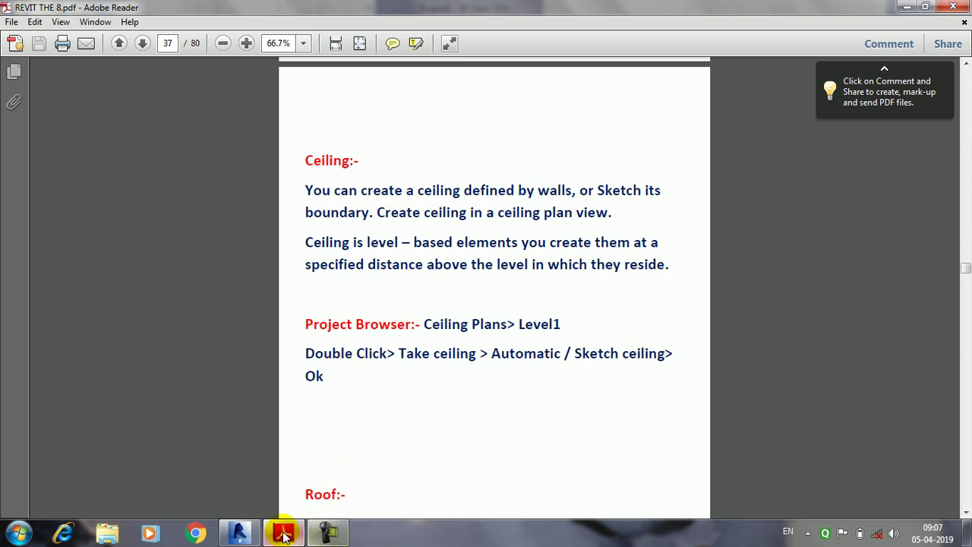
{"action": "left_click", "coordinate": [240, 534]}
{"action": "middle_click_drag", "start_coordinate": [448, 376], "coordinate": [471, 389]}
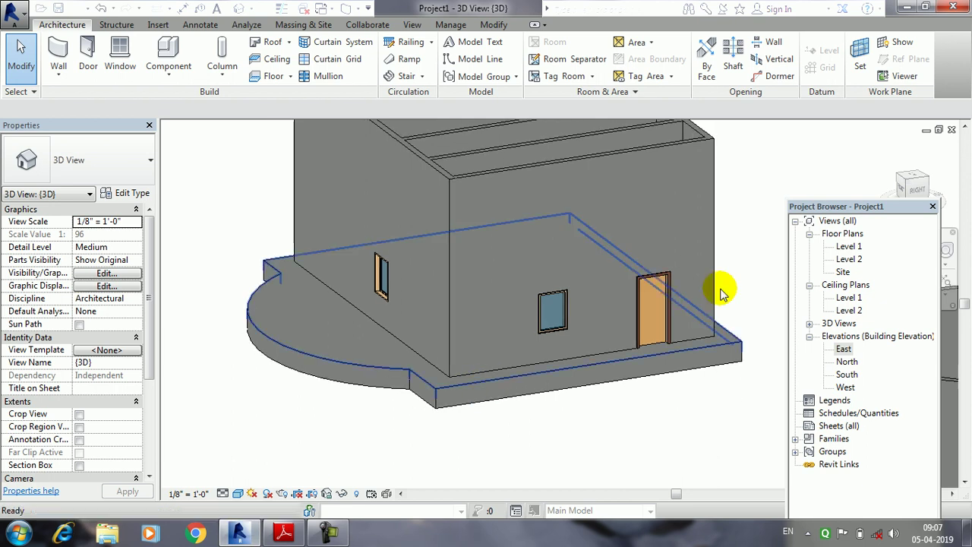
Place an automatic 2' x 4' ACT ceiling at 8'-0" in Level 1's left room, then show the default 3D view
{"action": "left_click", "coordinate": [954, 131]}
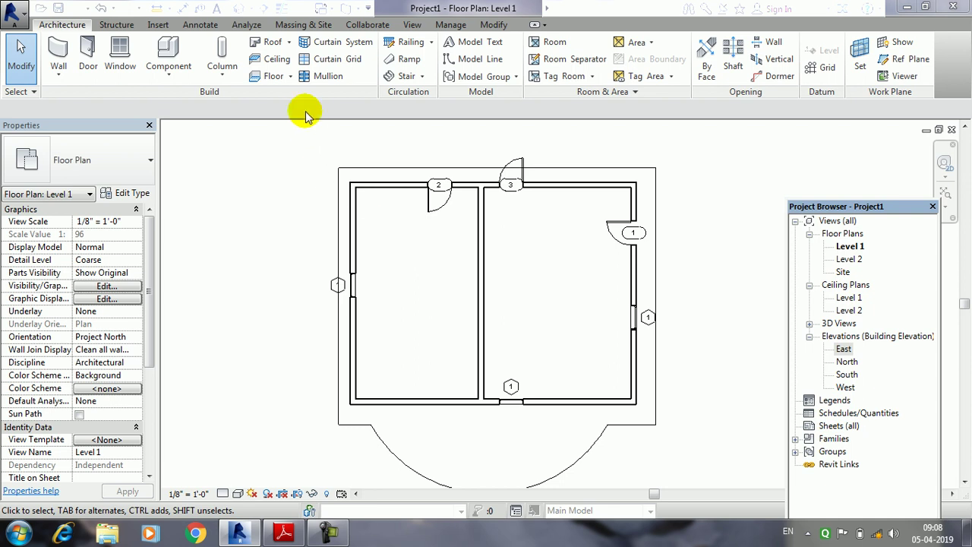
{"action": "left_click", "coordinate": [292, 79]}
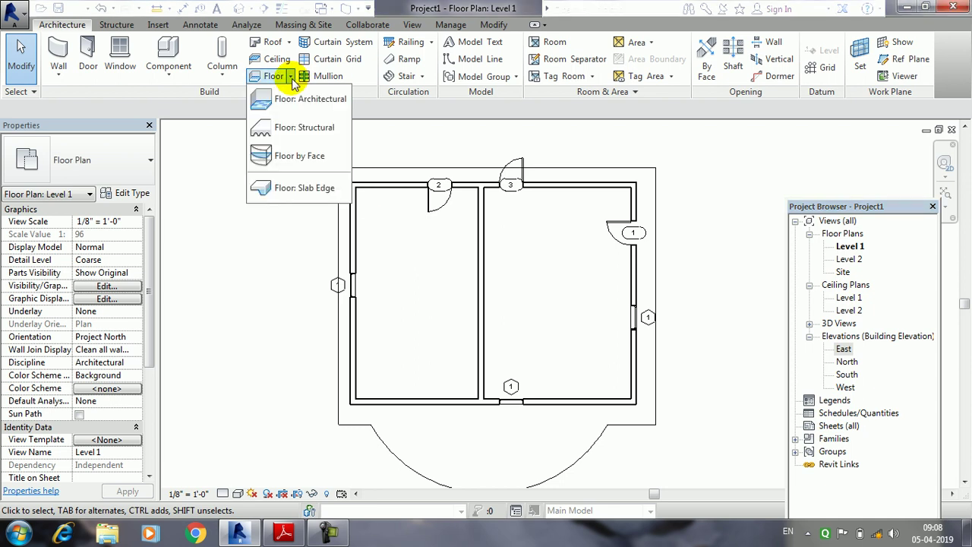
{"action": "left_click", "coordinate": [277, 59]}
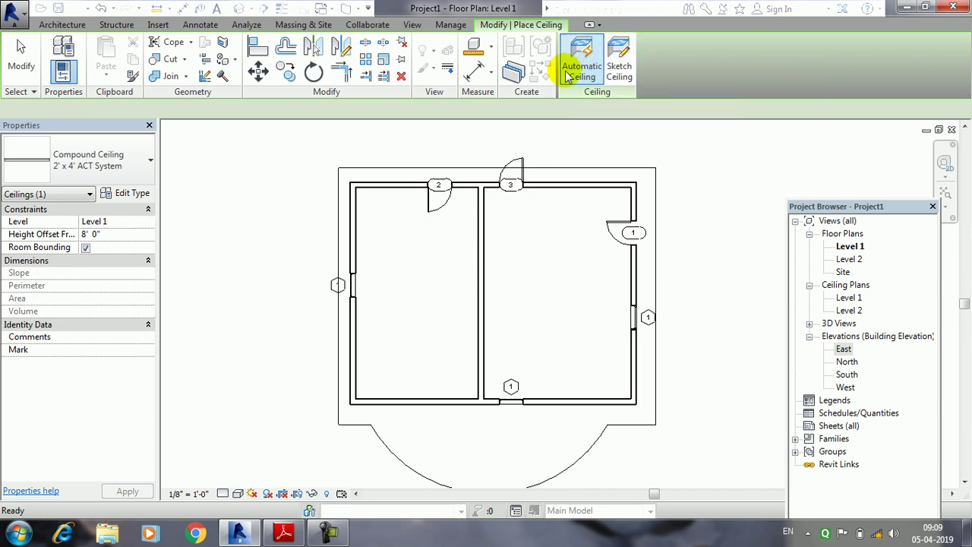
{"action": "left_click", "coordinate": [435, 230]}
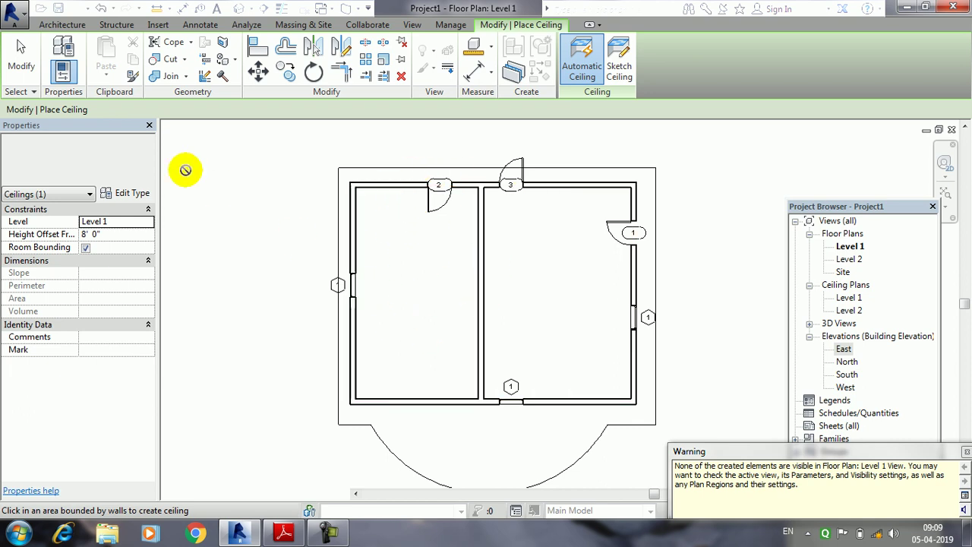
{"action": "left_click", "coordinate": [21, 60]}
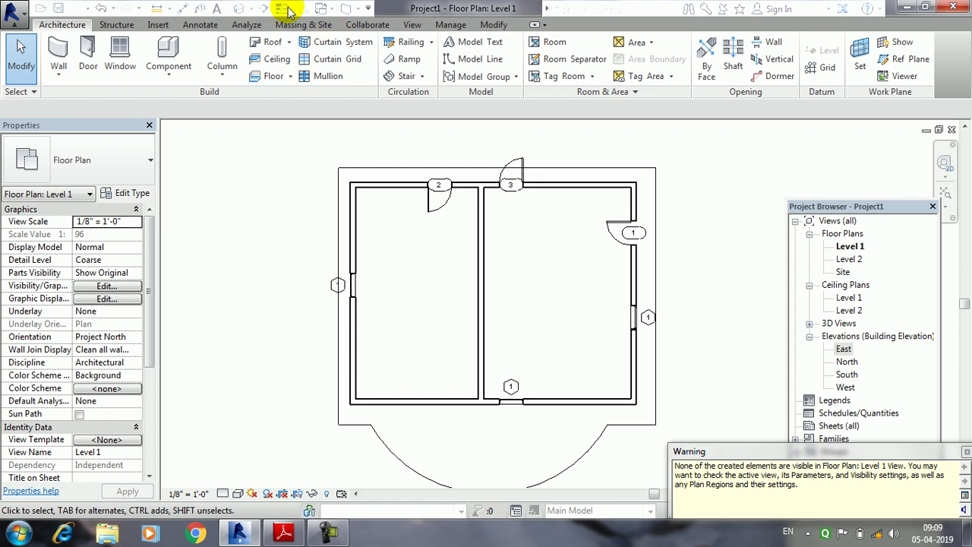
{"action": "left_click", "coordinate": [242, 10]}
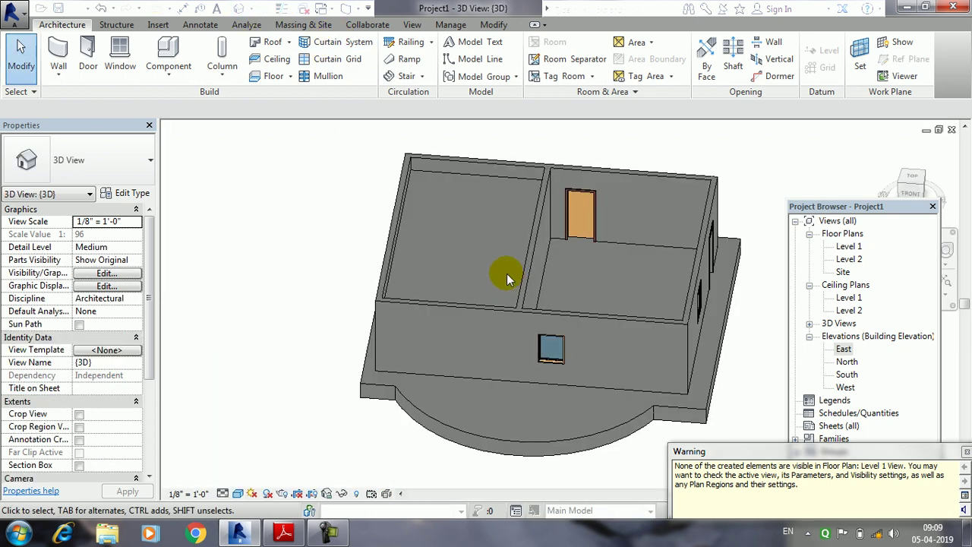
Delete the front wall and bring the view around to the new ceiling
{"action": "middle_click_drag", "start_coordinate": [499, 288], "coordinate": [498, 228]}
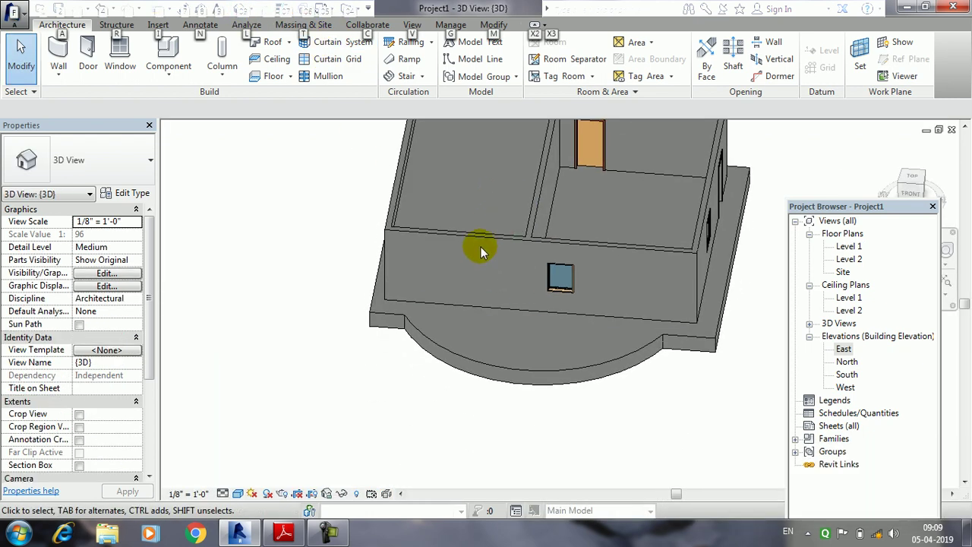
{"action": "left_click", "coordinate": [479, 244]}
{"action": "key", "text": "Delete"}
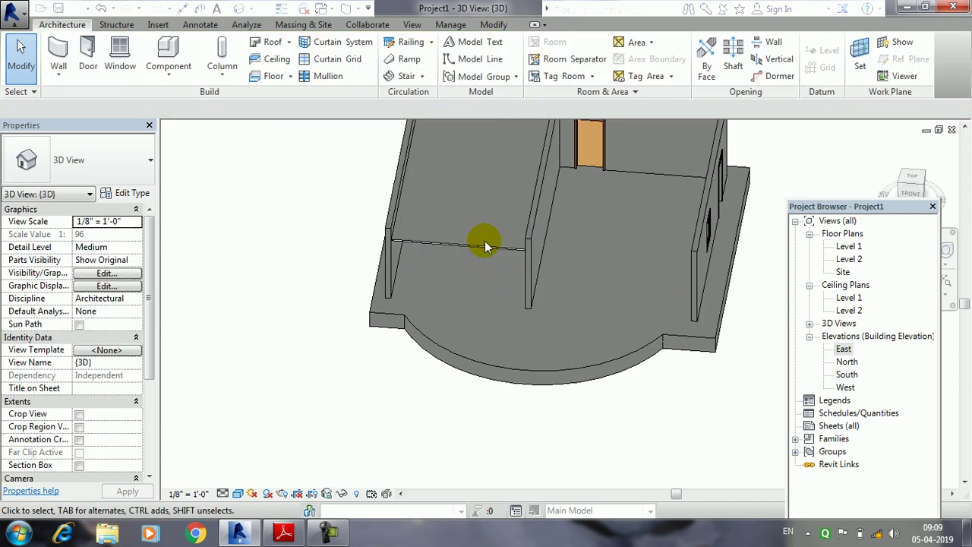
{"action": "mouse_move", "coordinate": [484, 271]}
{"action": "middle_mouse_down", "text": "shift"}
{"action": "mouse_move", "coordinate": [503, 250]}
{"action": "mouse_move", "coordinate": [525, 315]}
{"action": "mouse_move", "coordinate": [573, 161]}
{"action": "middle_mouse_up", "text": "shift"}
{"action": "scroll", "coordinate": [514, 218], "scroll_direction": "up", "scroll_amount": 3}
{"action": "scroll", "coordinate": [510, 278], "scroll_direction": "up", "scroll_amount": 2}
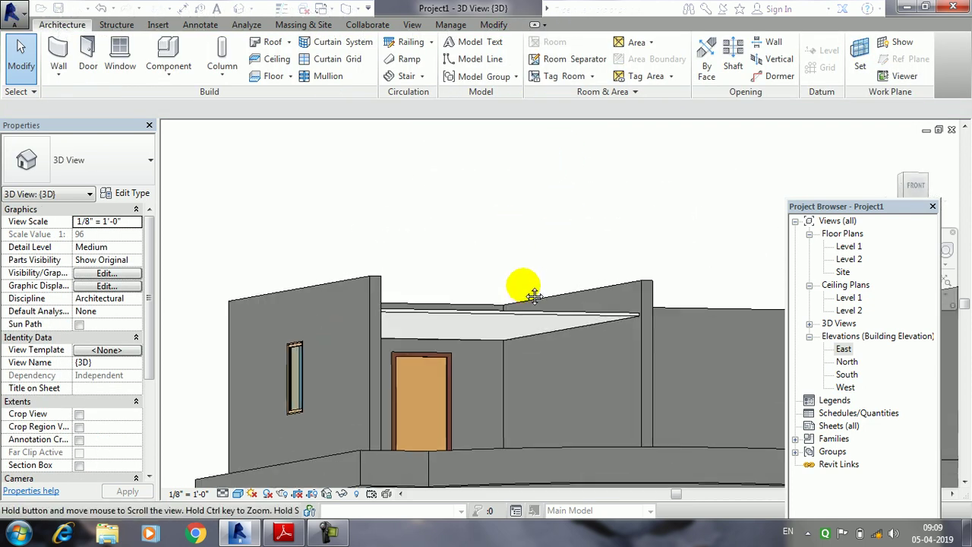
{"action": "scroll", "coordinate": [520, 288], "scroll_direction": "up", "scroll_amount": 2}
{"action": "middle_click_drag", "start_coordinate": [519, 287], "coordinate": [527, 224], "text": "shift"}
{"action": "scroll", "coordinate": [513, 250], "scroll_direction": "up", "scroll_amount": 3}
{"action": "scroll", "coordinate": [361, 424], "scroll_direction": "up", "scroll_amount": 2}
Render the model in Realistic style and look up at the ceiling underside
{"action": "left_click", "coordinate": [238, 494]}
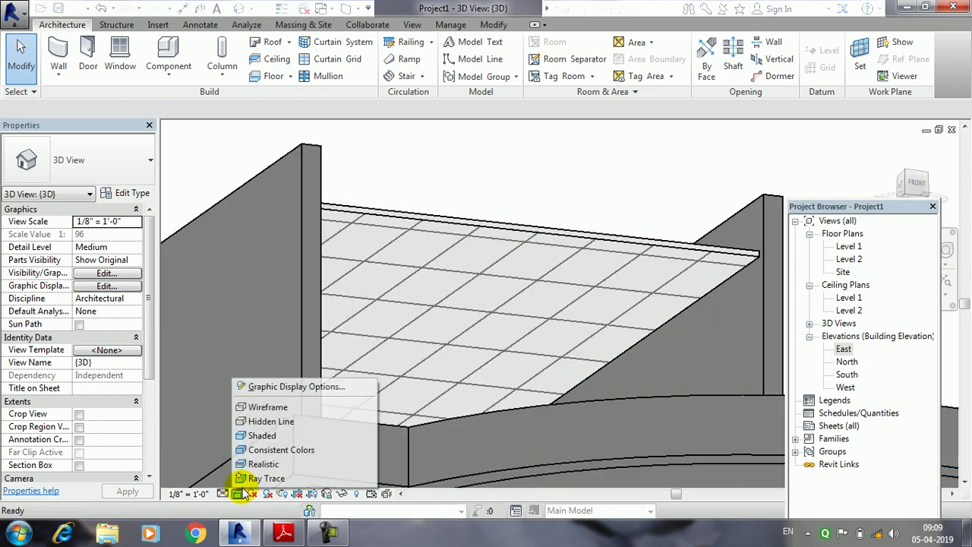
{"action": "left_click", "coordinate": [266, 464]}
{"action": "middle_click_drag", "start_coordinate": [516, 325], "coordinate": [551, 291], "text": "shift"}
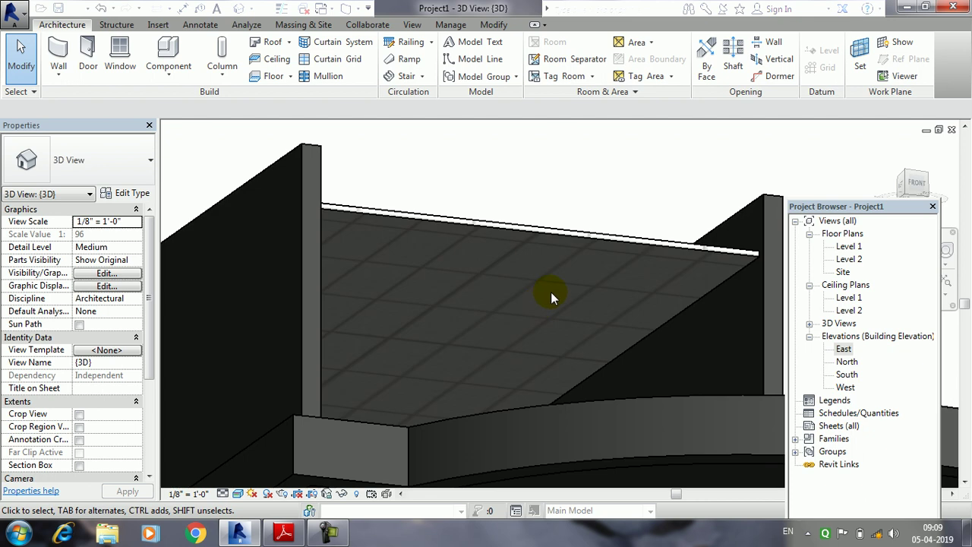
{"action": "scroll", "coordinate": [495, 344], "scroll_direction": "up", "scroll_amount": 2}
{"action": "middle_click_drag", "start_coordinate": [494, 343], "coordinate": [522, 288], "text": "shift"}
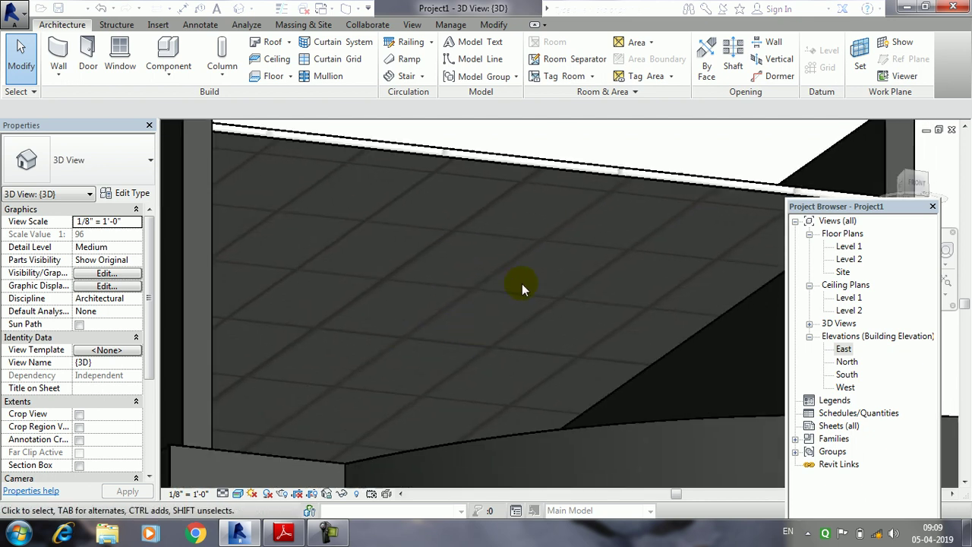
Return to a lighter visual style with edges and inspect the gridded ceiling and door wall
{"action": "left_click", "coordinate": [237, 494]}
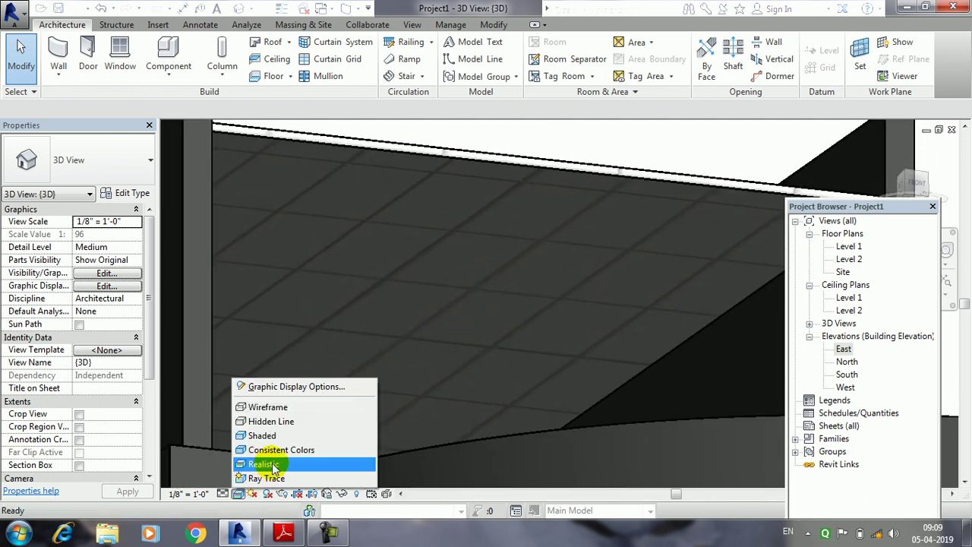
{"action": "left_click", "coordinate": [278, 450]}
{"action": "middle_click_drag", "start_coordinate": [461, 357], "coordinate": [445, 382]}
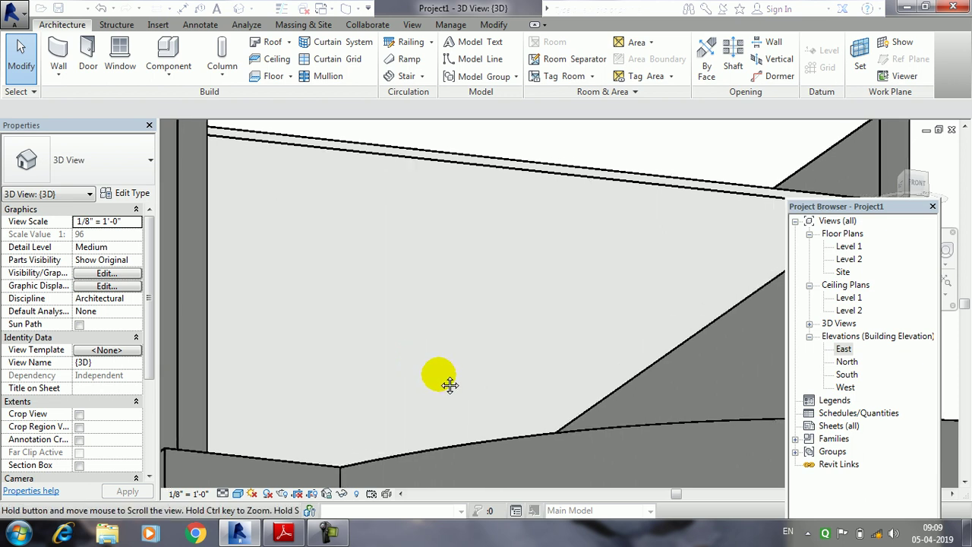
{"action": "key", "text": "super"}
{"action": "key", "text": "Escape"}
{"action": "middle_click_drag", "start_coordinate": [441, 321], "coordinate": [506, 255]}
{"action": "scroll", "coordinate": [505, 255], "scroll_direction": "down", "scroll_amount": 2}
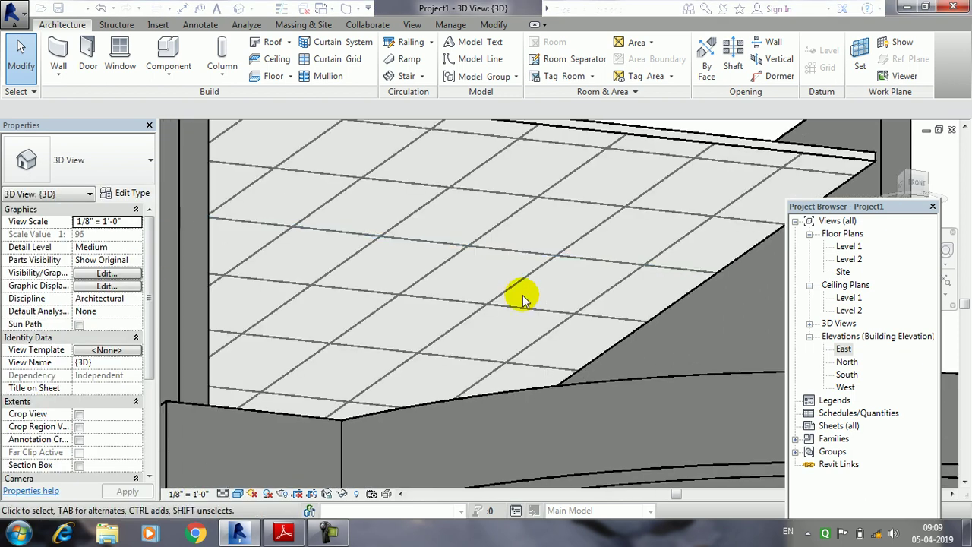
{"action": "mouse_move", "coordinate": [518, 303]}
{"action": "middle_mouse_down", "text": "shift"}
{"action": "mouse_move", "coordinate": [512, 416]}
{"action": "mouse_move", "coordinate": [602, 375]}
{"action": "mouse_move", "coordinate": [540, 394]}
{"action": "middle_mouse_up", "text": "shift"}
{"action": "middle_click_drag", "start_coordinate": [638, 385], "coordinate": [490, 341]}
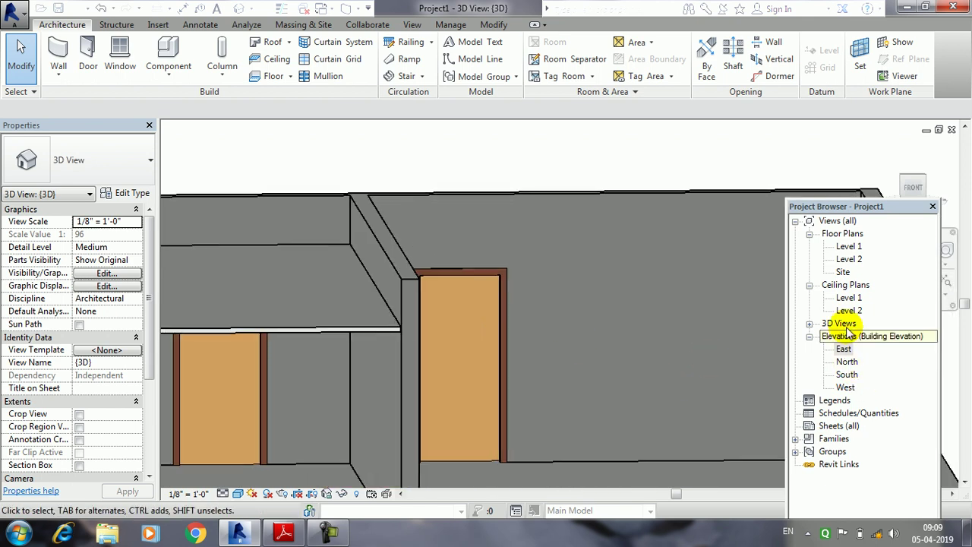
In the Level 1 ceiling plan, sketch a rectangular ceiling boundary from the right room's upper-left corner to the right wall
{"action": "left_click", "coordinate": [849, 298]}
{"action": "double_click", "coordinate": [853, 302]}
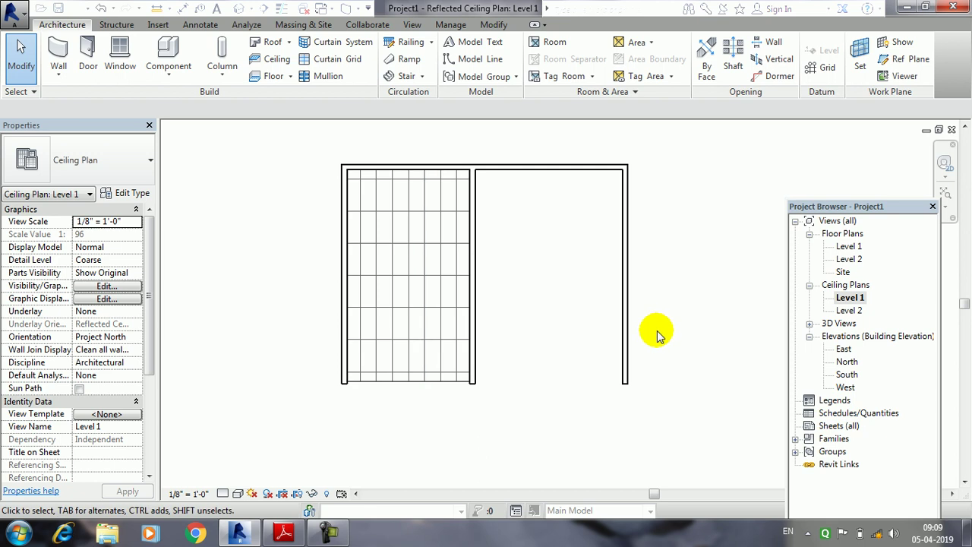
{"action": "middle_click_drag", "start_coordinate": [440, 284], "coordinate": [394, 304]}
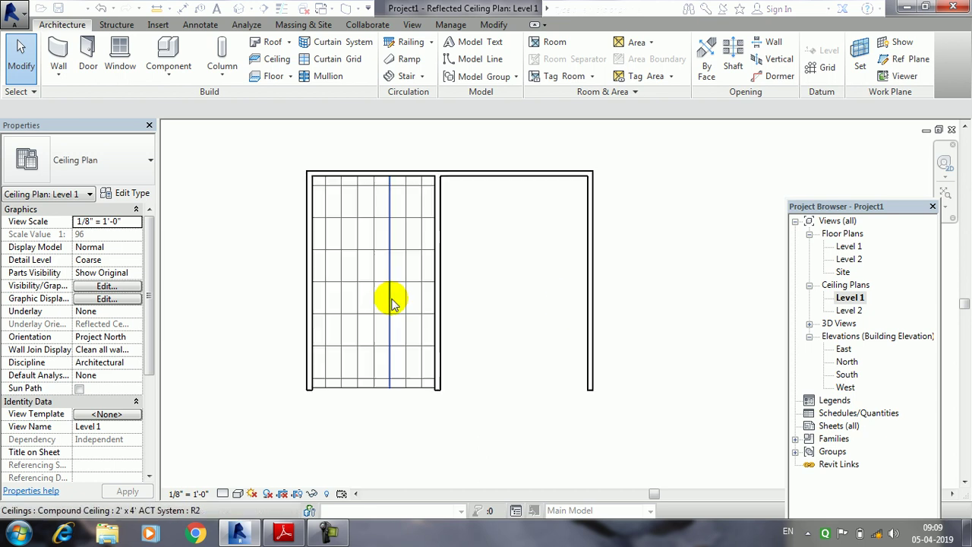
{"action": "left_click", "coordinate": [282, 64]}
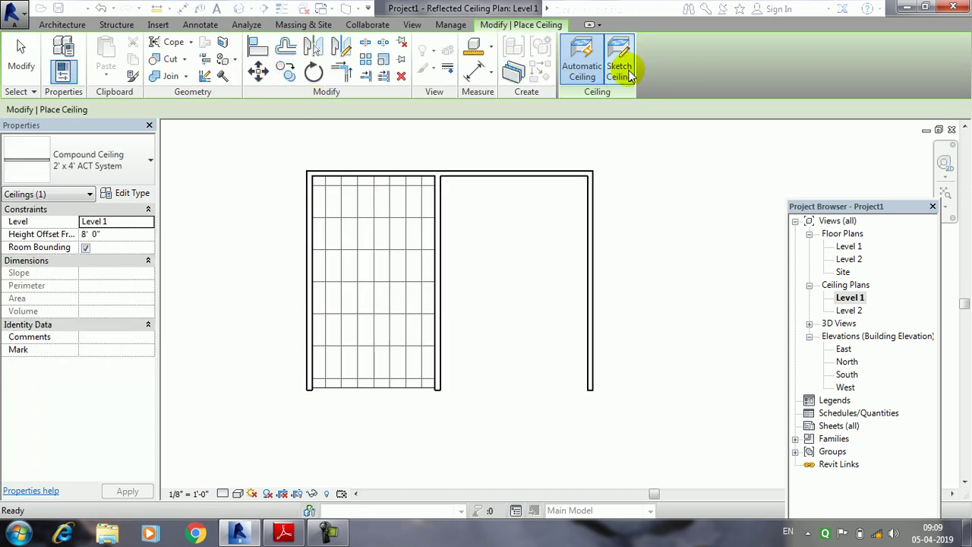
{"action": "left_click", "coordinate": [628, 72]}
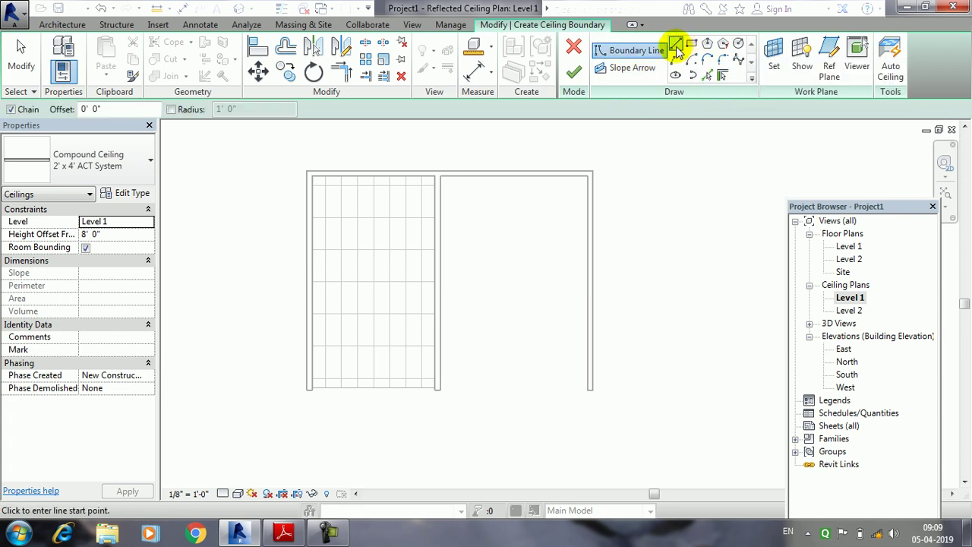
{"action": "scroll", "coordinate": [456, 179], "scroll_direction": "up", "scroll_amount": 2}
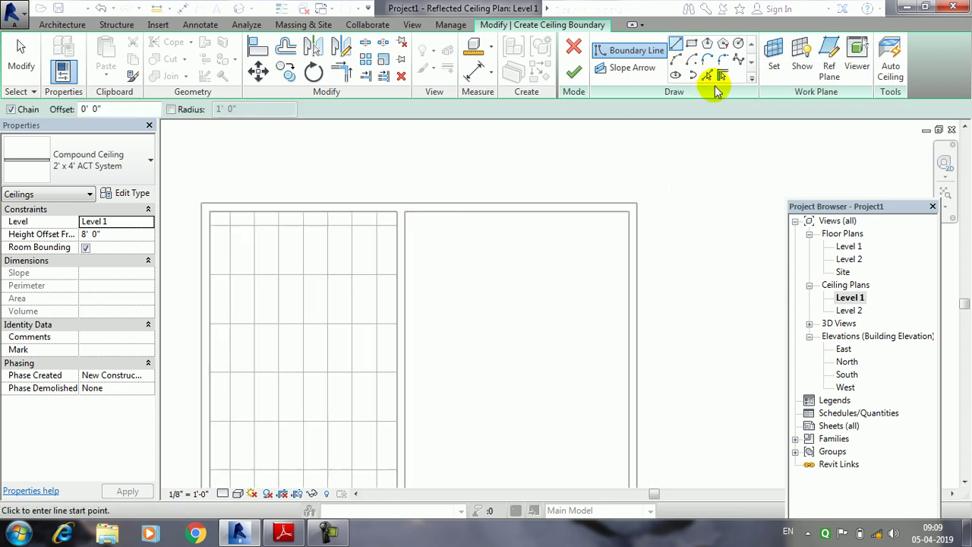
{"action": "left_click", "coordinate": [693, 45]}
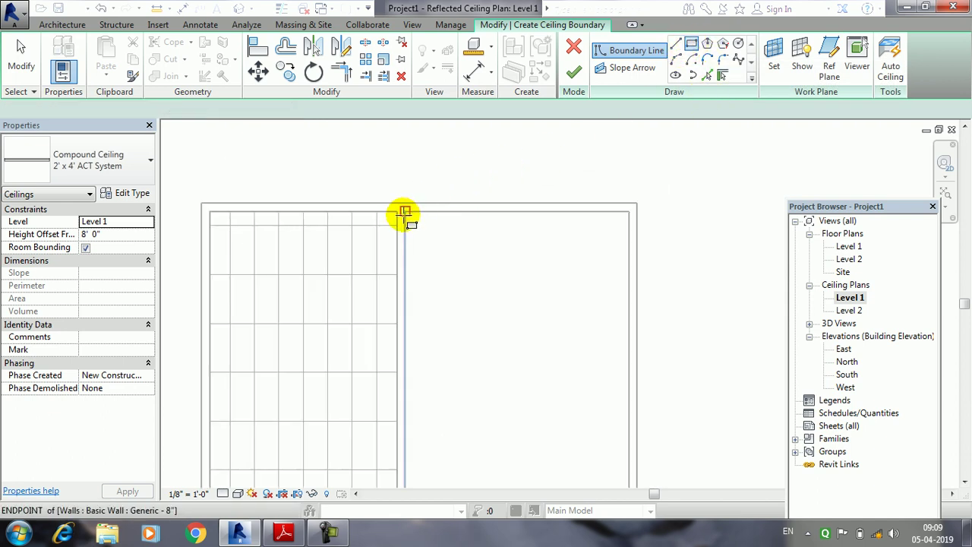
{"action": "left_click", "coordinate": [405, 213]}
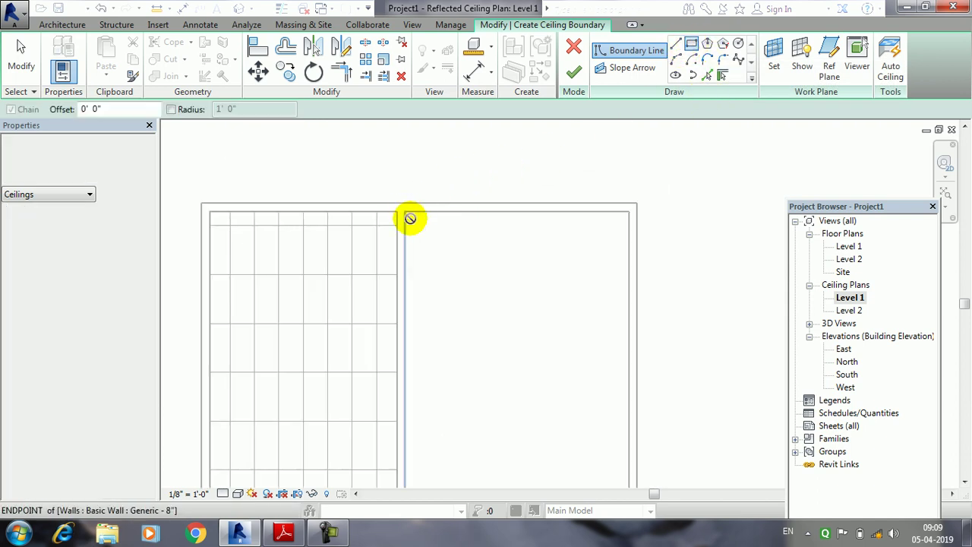
{"action": "left_click", "coordinate": [629, 283]}
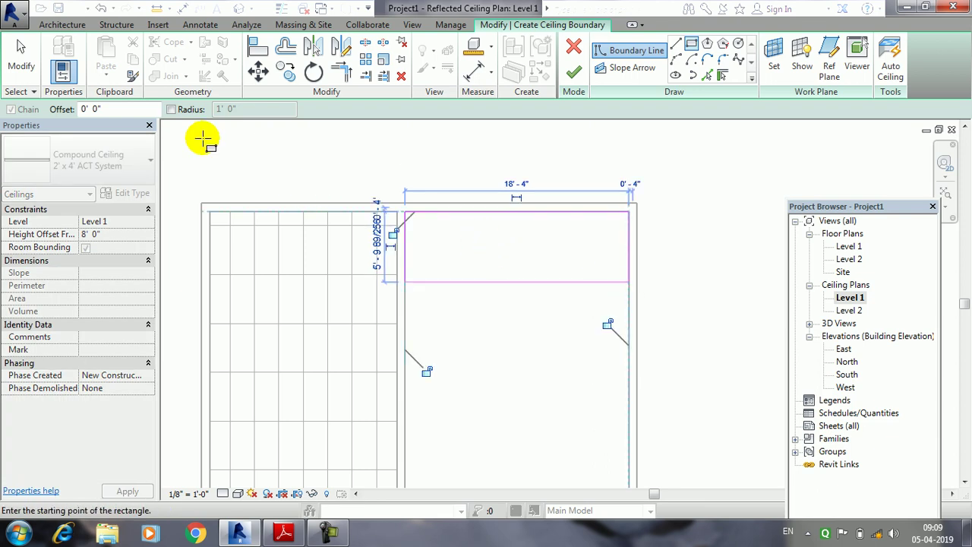
{"action": "left_click", "coordinate": [29, 65]}
Replace the rectangle's bottom line with a downward-bulging arc and finish the ceiling
{"action": "left_click", "coordinate": [456, 281]}
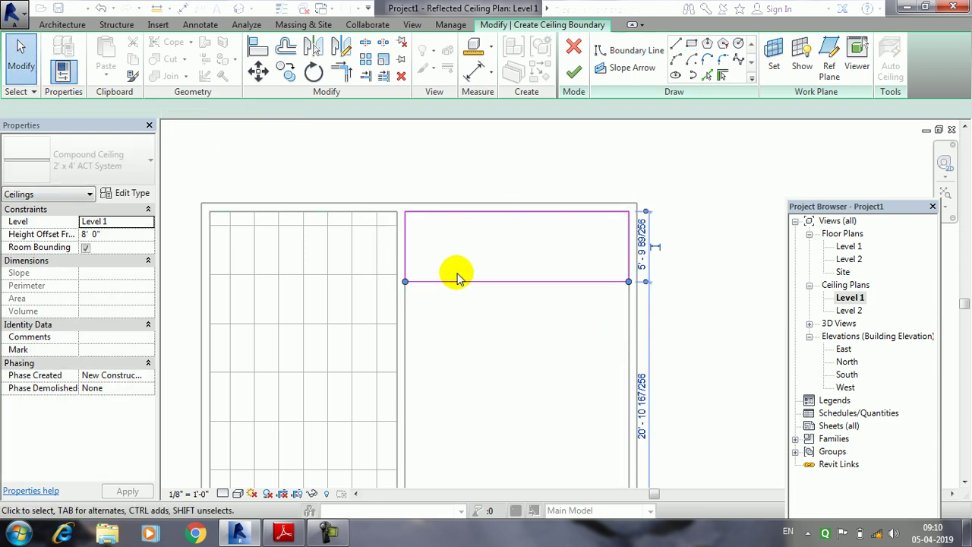
{"action": "key", "text": "Delete"}
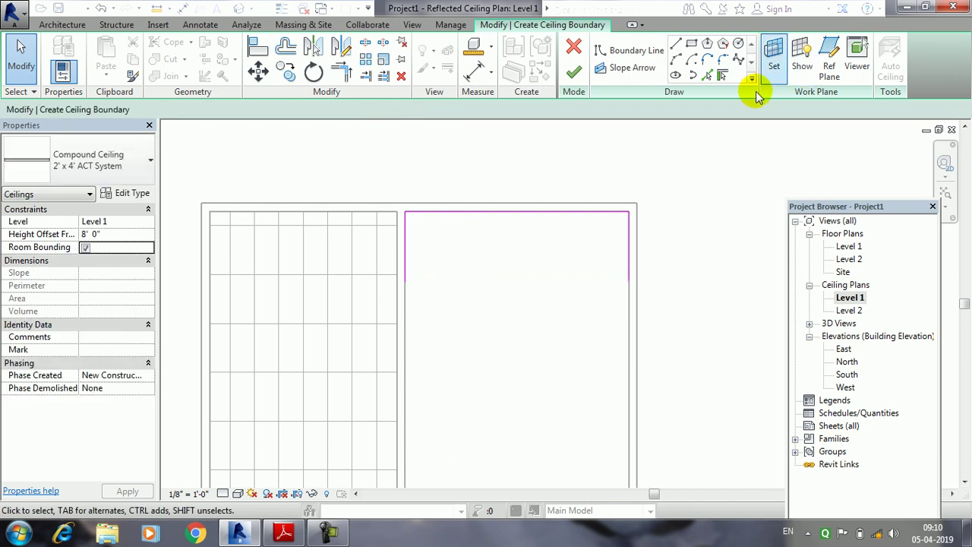
{"action": "left_click", "coordinate": [676, 59]}
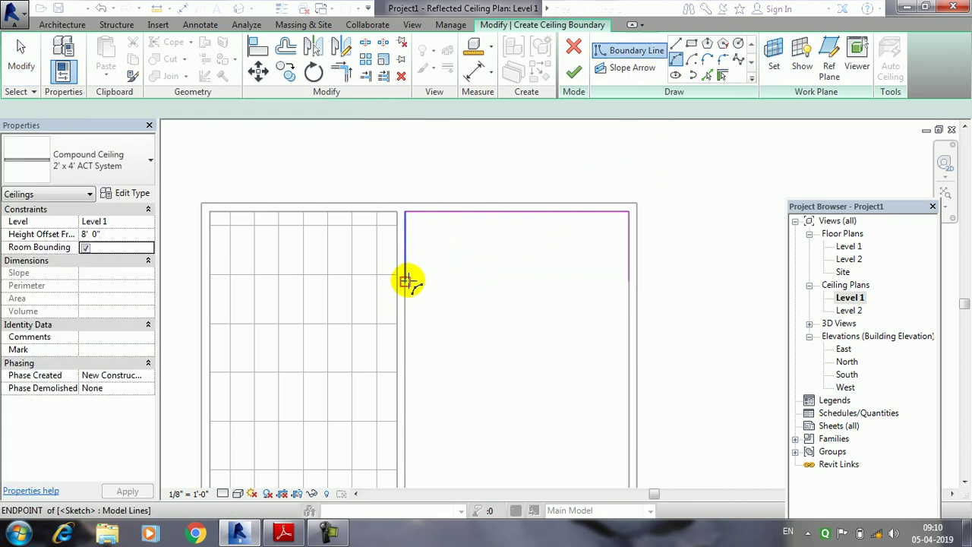
{"action": "left_click", "coordinate": [406, 282]}
{"action": "left_click", "coordinate": [629, 282]}
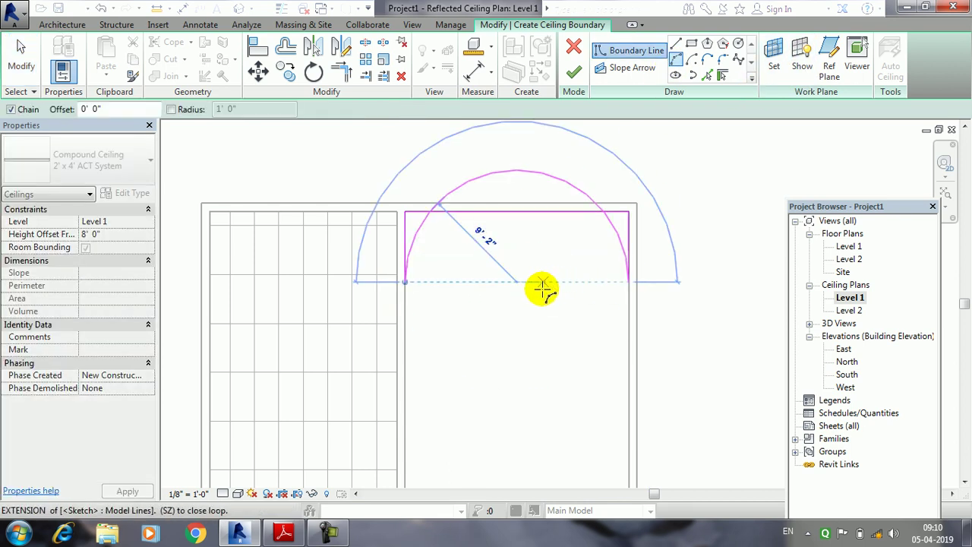
{"action": "left_click", "coordinate": [536, 318]}
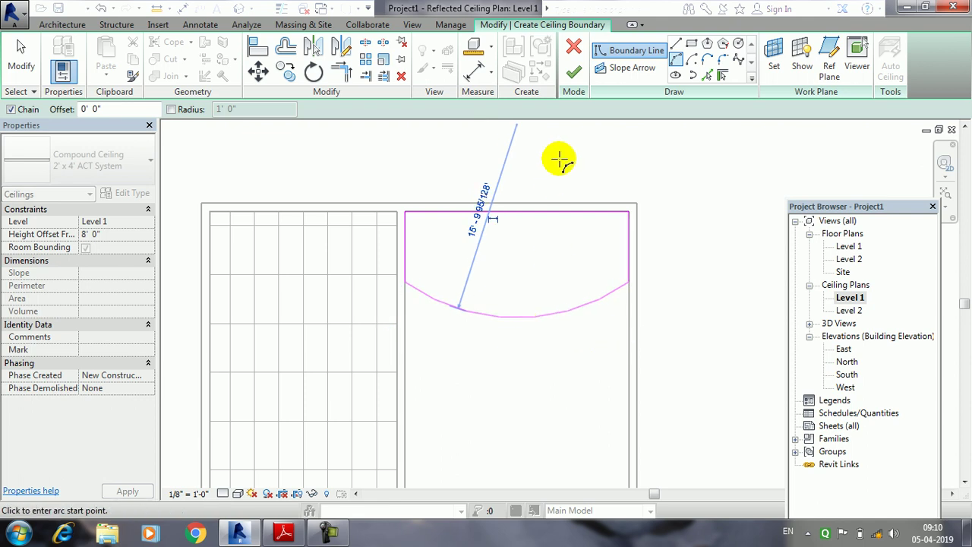
{"action": "left_click", "coordinate": [574, 72]}
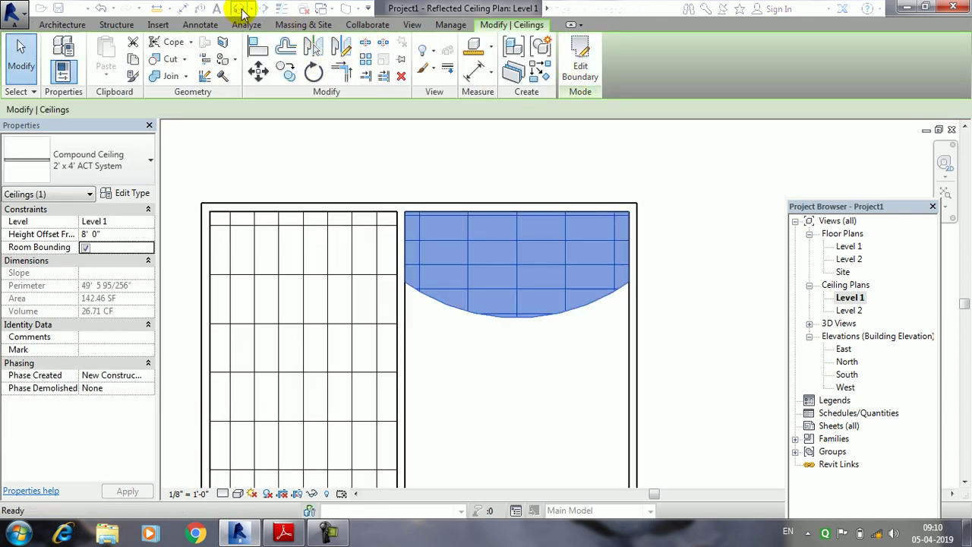
Inspect the arc-edged ceiling in 3D, then begin placing a component in the Level 1 ceiling plan
{"action": "left_click", "coordinate": [241, 9]}
{"action": "mouse_move", "coordinate": [521, 260]}
{"action": "middle_mouse_down", "text": "shift"}
{"action": "mouse_move", "coordinate": [445, 306]}
{"action": "mouse_move", "coordinate": [452, 210]}
{"action": "mouse_move", "coordinate": [569, 235]}
{"action": "mouse_move", "coordinate": [586, 200]}
{"action": "mouse_move", "coordinate": [493, 176]}
{"action": "mouse_move", "coordinate": [566, 292]}
{"action": "mouse_move", "coordinate": [575, 254]}
{"action": "mouse_move", "coordinate": [547, 250]}
{"action": "mouse_move", "coordinate": [573, 274]}
{"action": "mouse_move", "coordinate": [529, 208]}
{"action": "mouse_move", "coordinate": [562, 206]}
{"action": "mouse_move", "coordinate": [536, 225]}
{"action": "mouse_move", "coordinate": [543, 268]}
{"action": "middle_mouse_up", "text": "shift"}
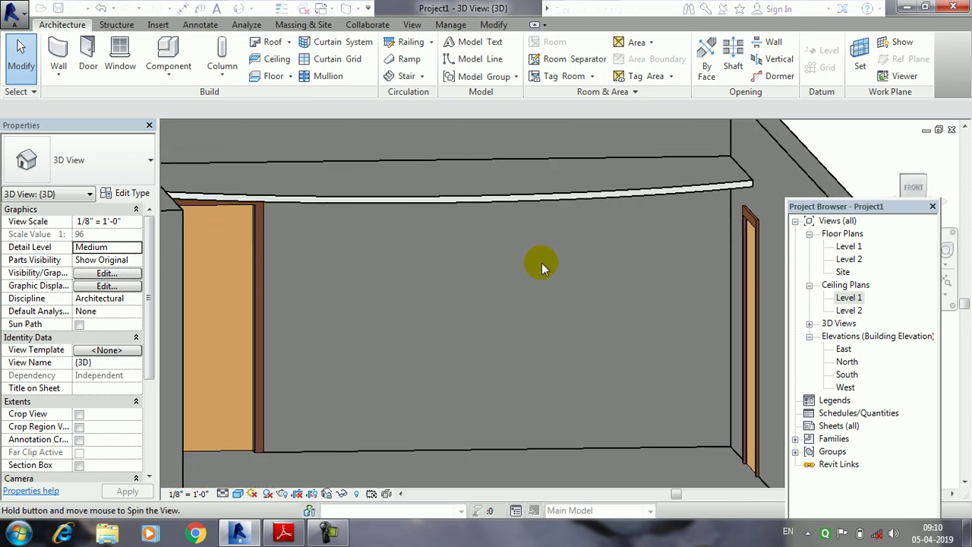
{"action": "left_click", "coordinate": [949, 131]}
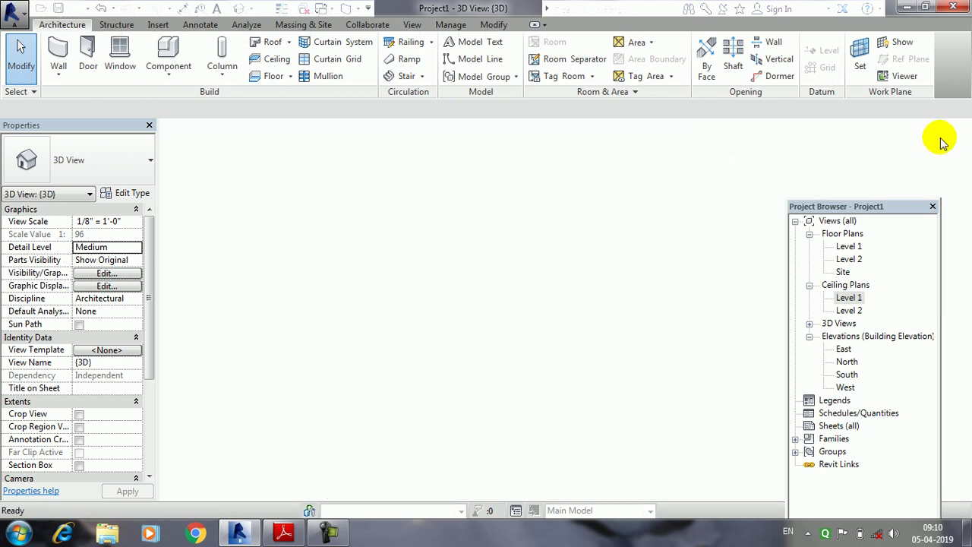
{"action": "left_click", "coordinate": [188, 76]}
{"action": "left_click", "coordinate": [325, 530]}
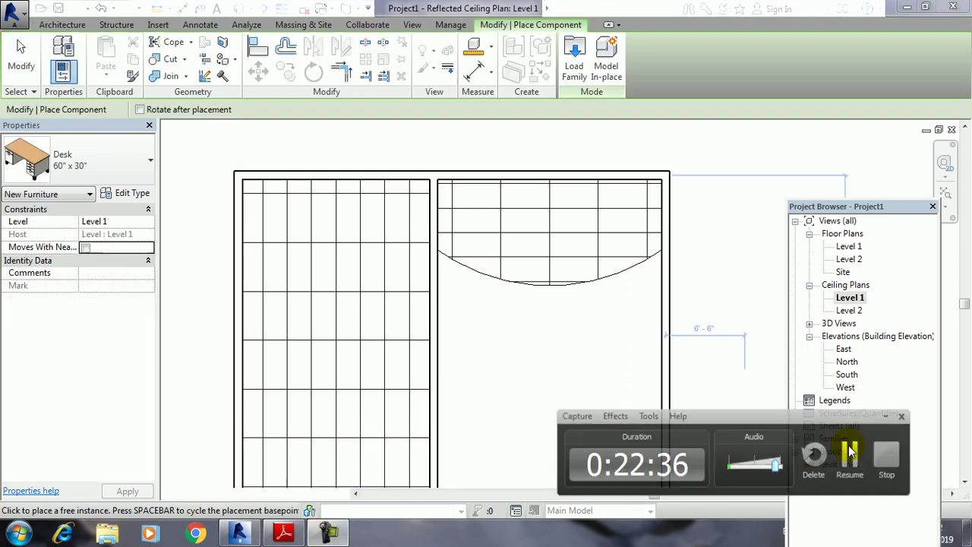
{"action": "left_click", "coordinate": [850, 452]}
Open Load Family and browse to US Imperial > Lighting > Architectural > Internal
{"action": "left_click", "coordinate": [34, 67]}
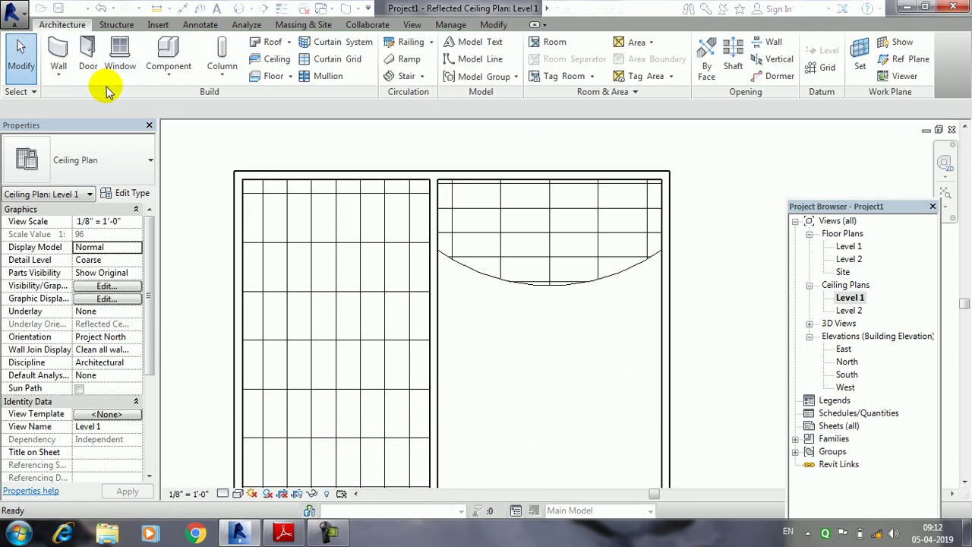
{"action": "left_click", "coordinate": [179, 67]}
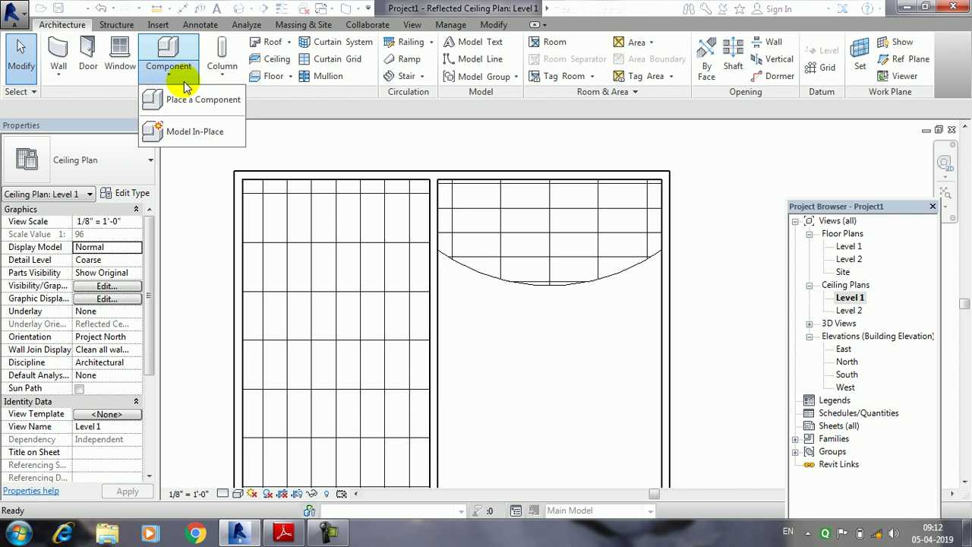
{"action": "left_click", "coordinate": [199, 99]}
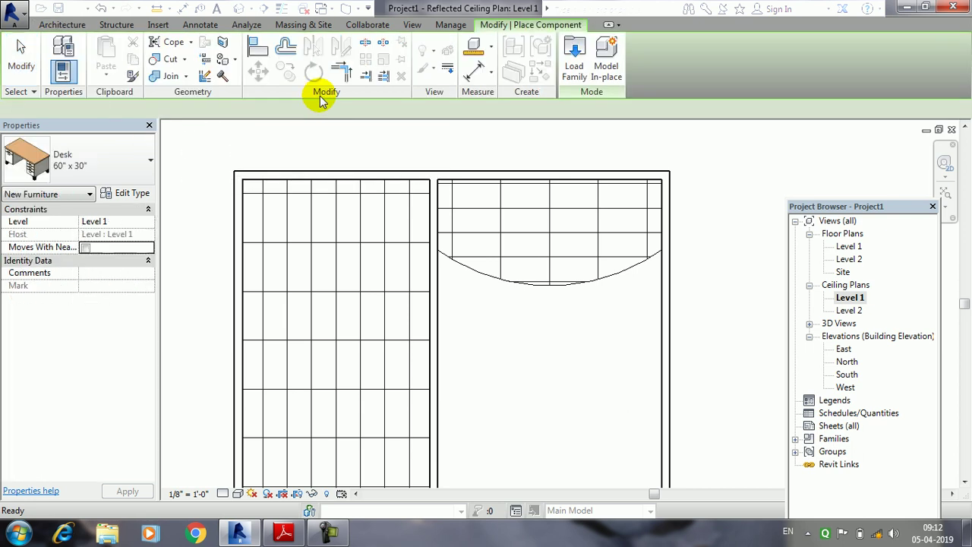
{"action": "left_click", "coordinate": [589, 67]}
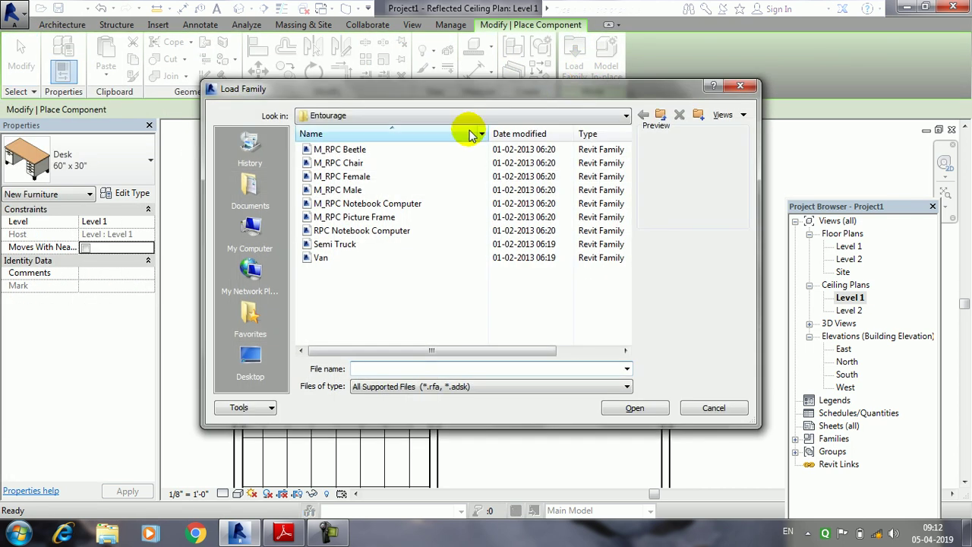
{"action": "left_click", "coordinate": [664, 115]}
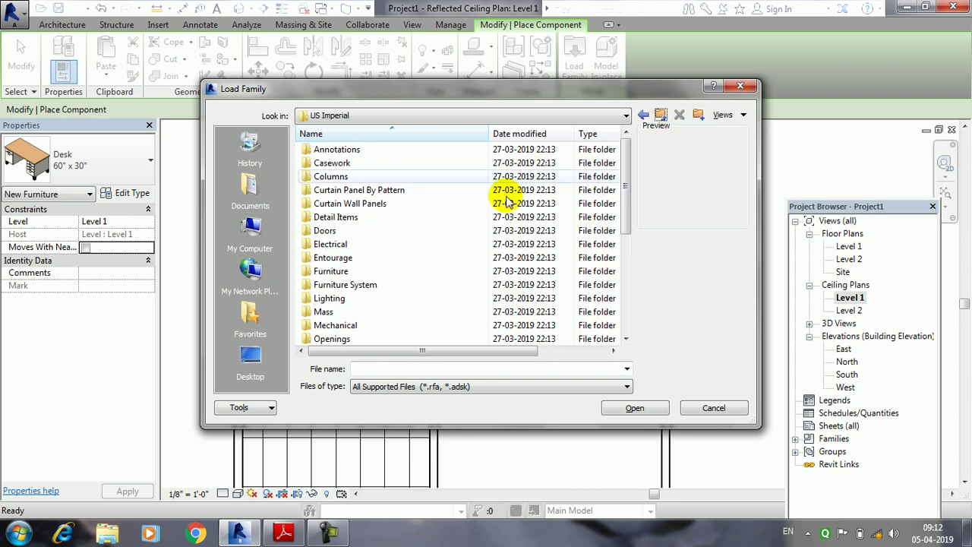
{"action": "double_click", "coordinate": [356, 299]}
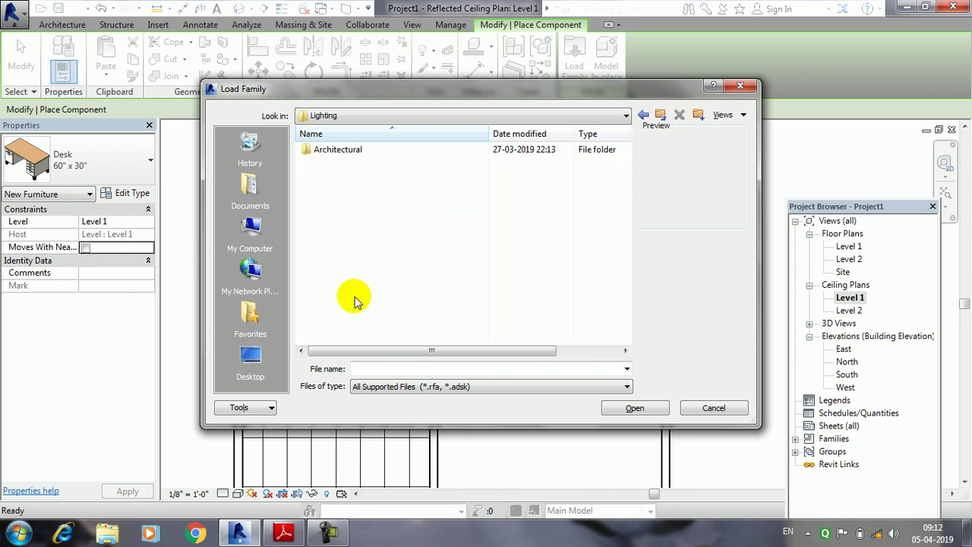
{"action": "double_click", "coordinate": [357, 150]}
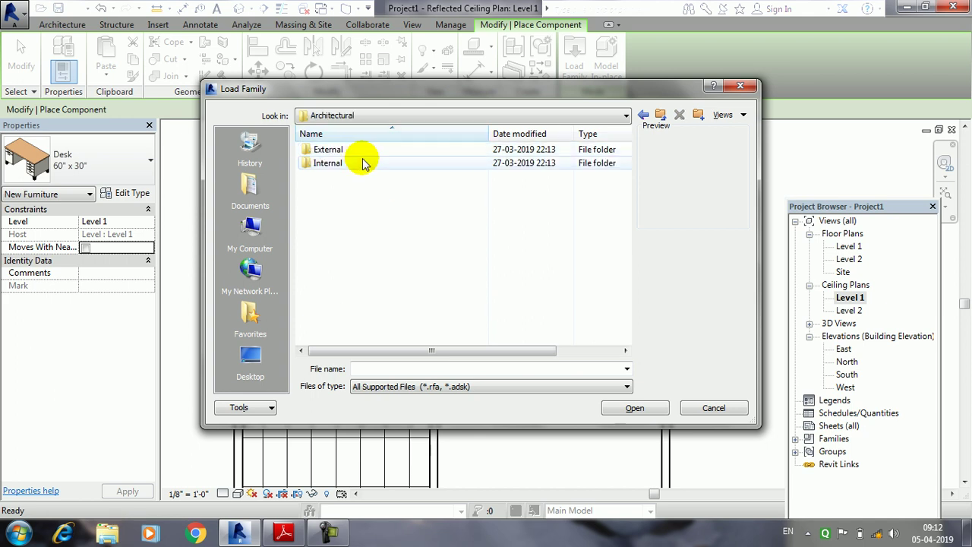
{"action": "double_click", "coordinate": [364, 163]}
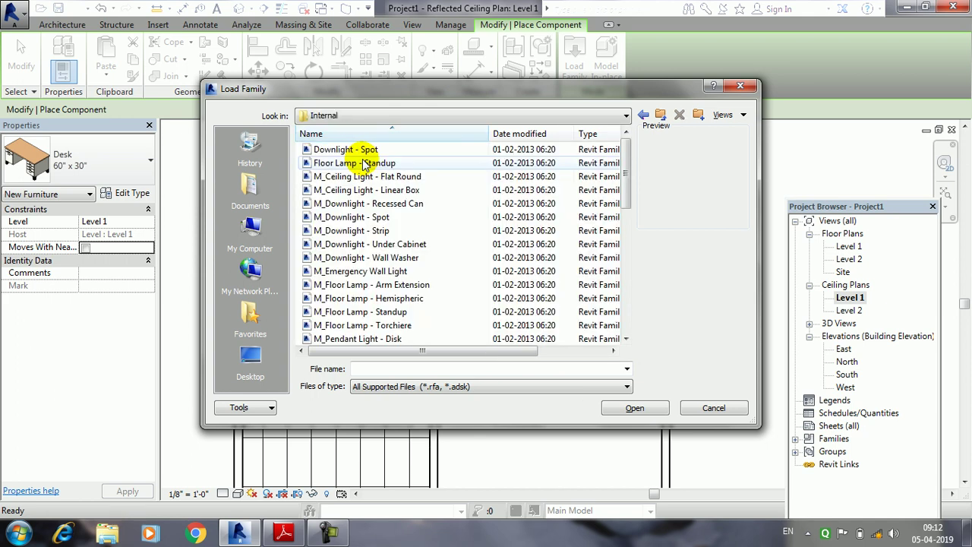
Preview the internal lighting families and load M_Ceiling Light - Flat Round
{"action": "left_click", "coordinate": [382, 152]}
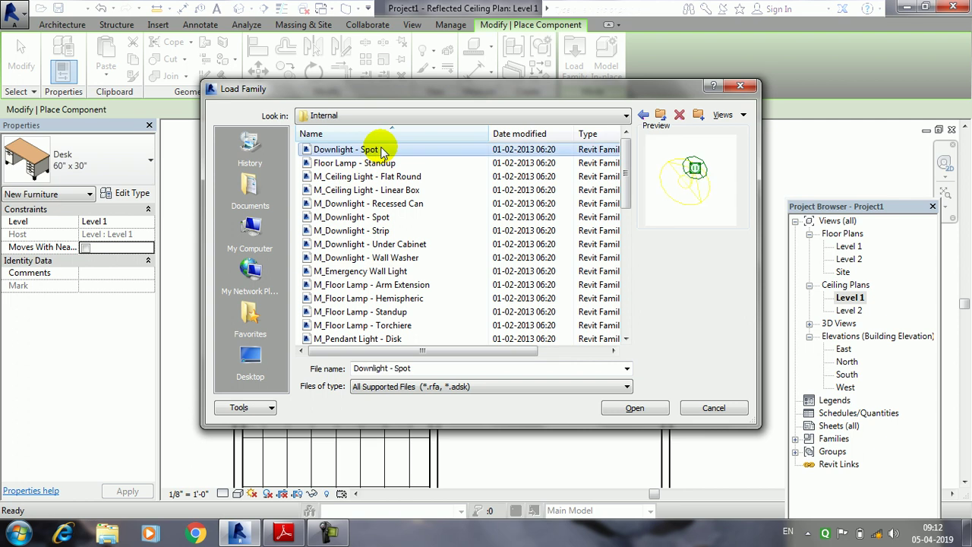
{"action": "left_click", "coordinate": [384, 164]}
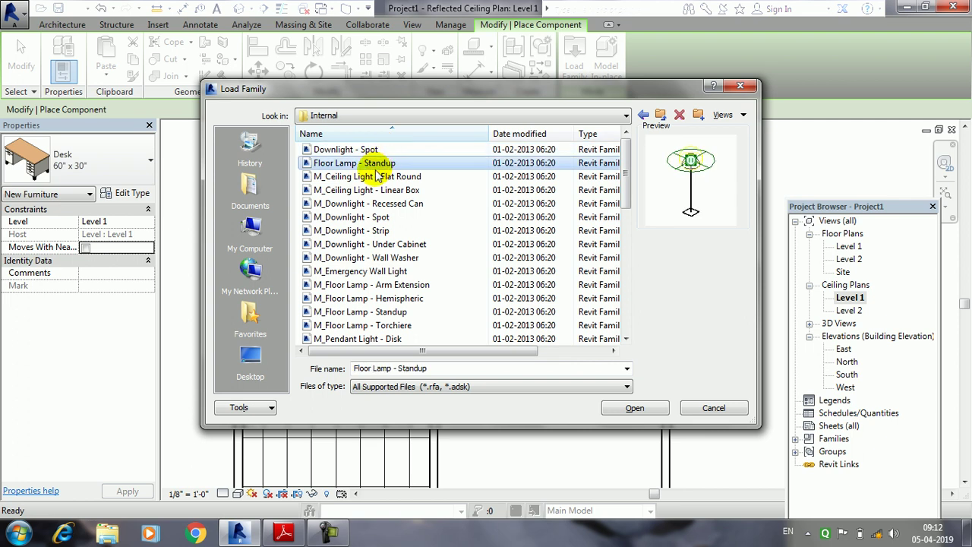
{"action": "left_click", "coordinate": [371, 232]}
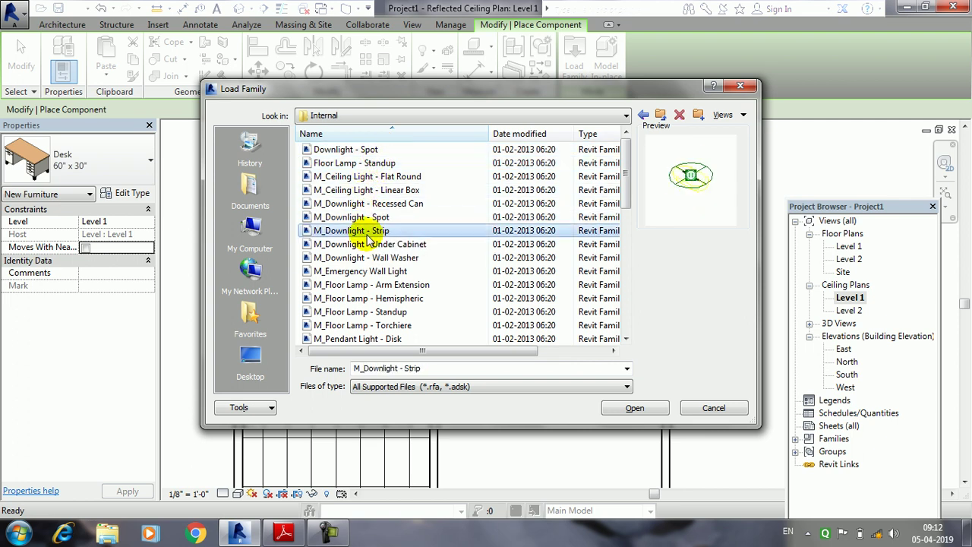
{"action": "left_click", "coordinate": [370, 244]}
{"action": "left_click", "coordinate": [371, 257]}
{"action": "scroll", "coordinate": [371, 258], "scroll_direction": "down", "scroll_amount": 2}
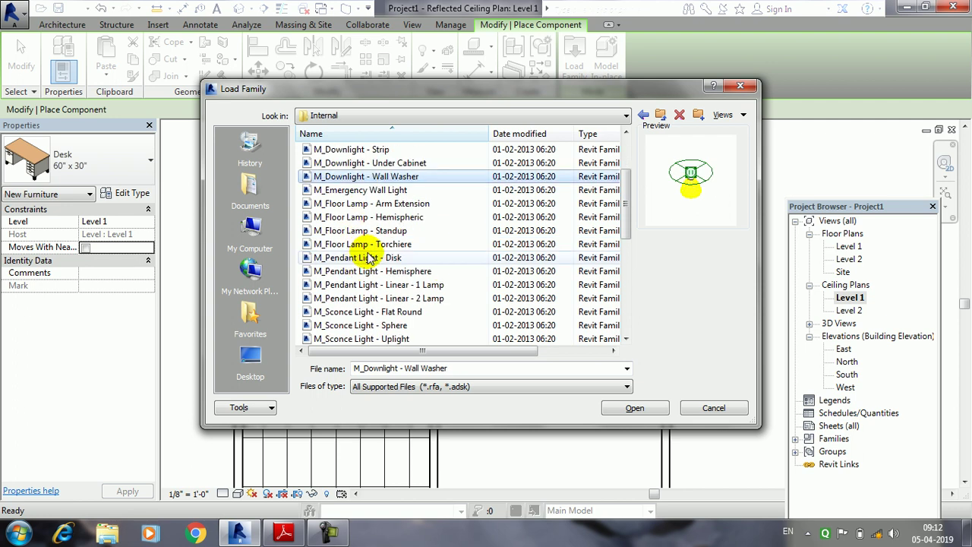
{"action": "left_click", "coordinate": [338, 190]}
{"action": "left_click", "coordinate": [380, 217]}
{"action": "left_click", "coordinate": [381, 230]}
{"action": "left_click", "coordinate": [378, 243]}
{"action": "left_click", "coordinate": [359, 257]}
{"action": "left_click", "coordinate": [355, 285]}
{"action": "scroll", "coordinate": [357, 296], "scroll_direction": "down", "scroll_amount": 3}
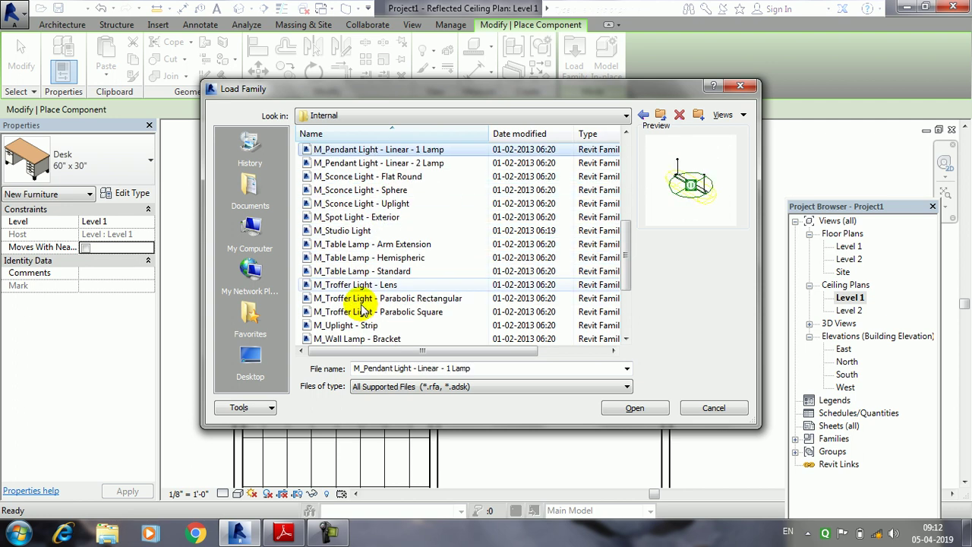
{"action": "left_click", "coordinate": [366, 325]}
{"action": "left_click", "coordinate": [353, 339]}
{"action": "scroll", "coordinate": [387, 247], "scroll_direction": "up", "scroll_amount": 5}
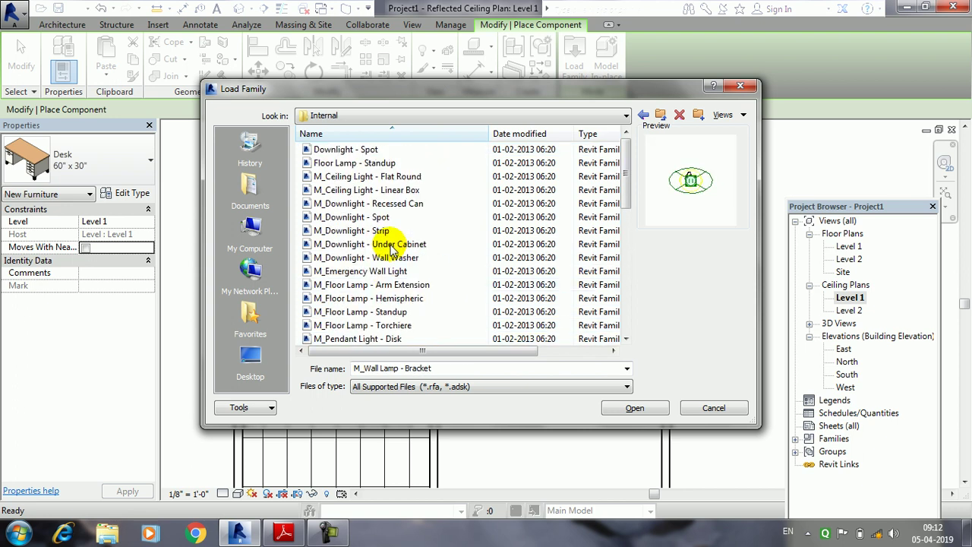
{"action": "left_click", "coordinate": [357, 181]}
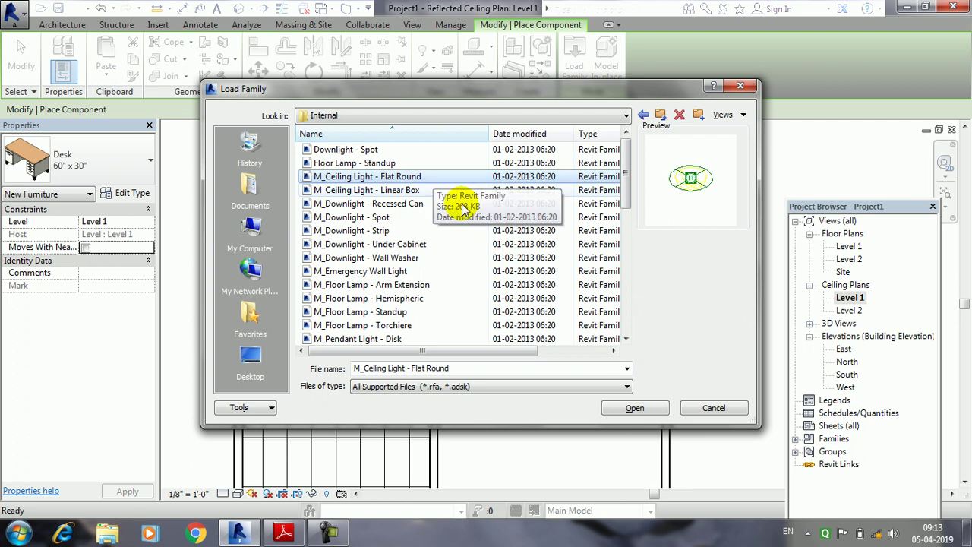
{"action": "left_click", "coordinate": [633, 410]}
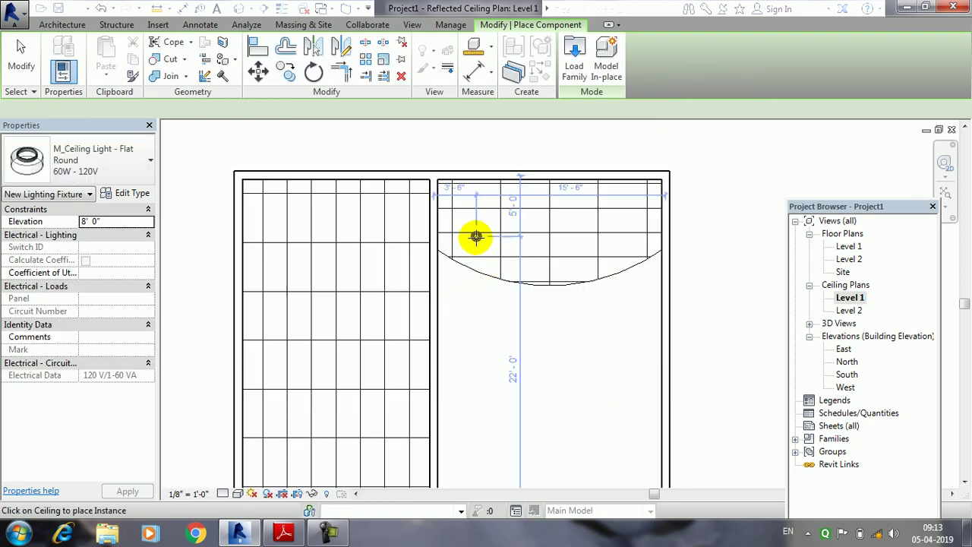
Place three Flat Round 100W - 277V lights on the right room's ceiling grid
{"action": "scroll", "coordinate": [476, 236], "scroll_direction": "up", "scroll_amount": 3}
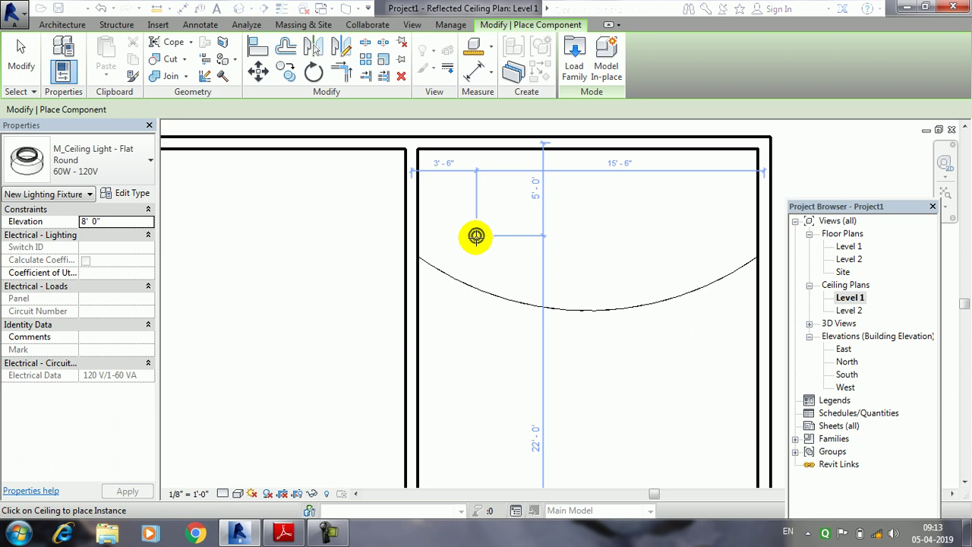
{"action": "left_click", "coordinate": [103, 171]}
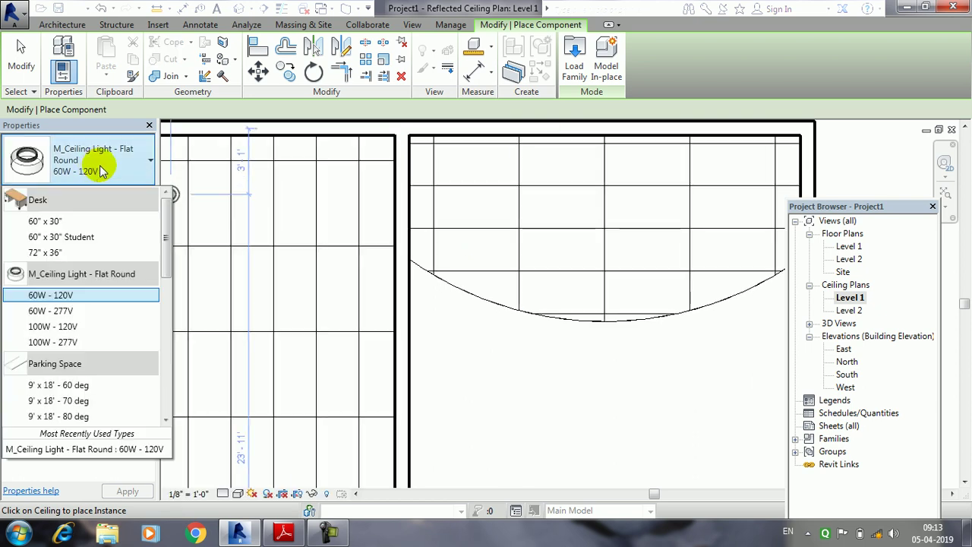
{"action": "left_click", "coordinate": [81, 342]}
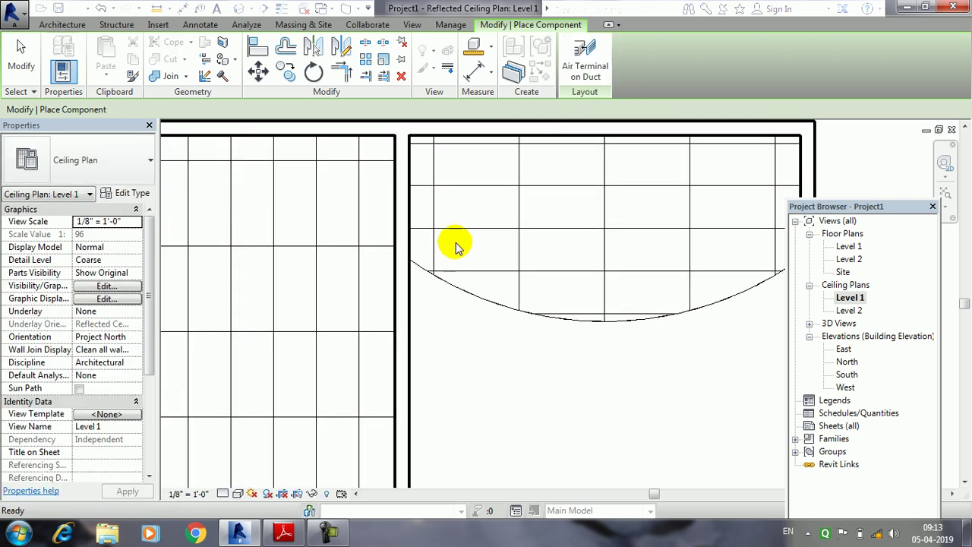
{"action": "left_click", "coordinate": [587, 242]}
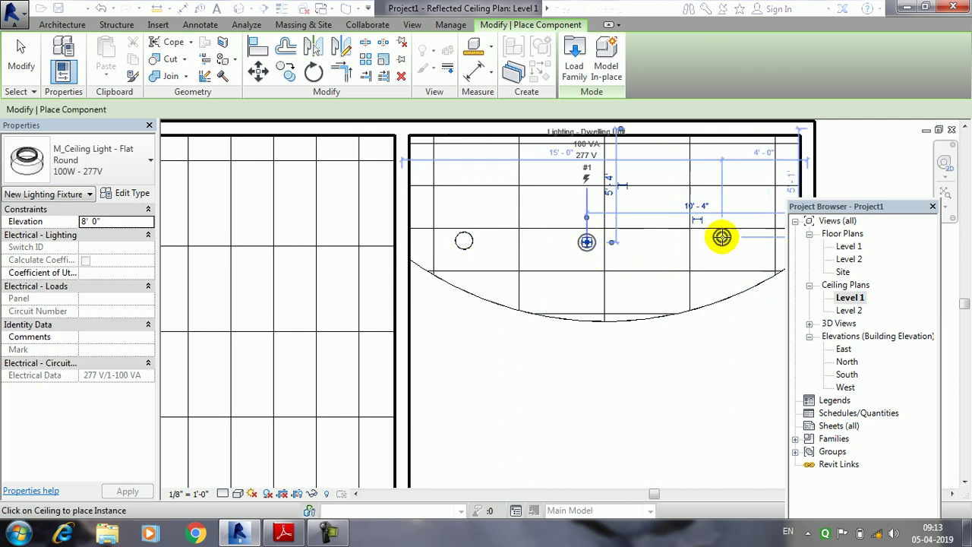
{"action": "left_click", "coordinate": [478, 170]}
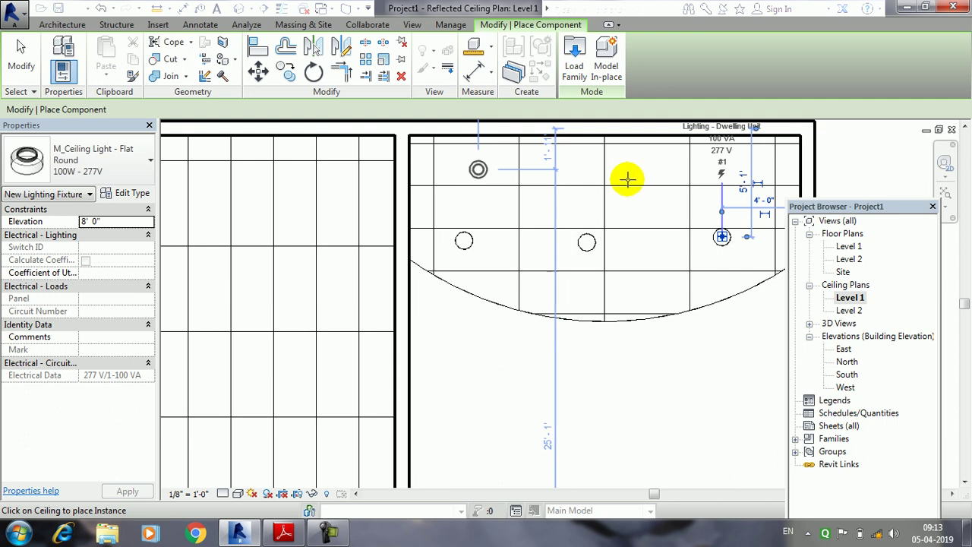
{"action": "left_click", "coordinate": [663, 169]}
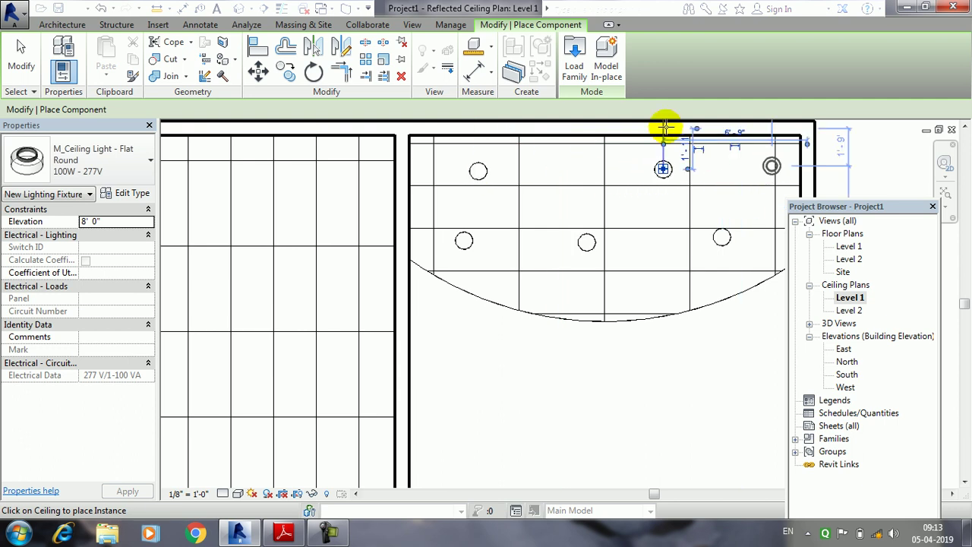
{"action": "left_click", "coordinate": [575, 54]}
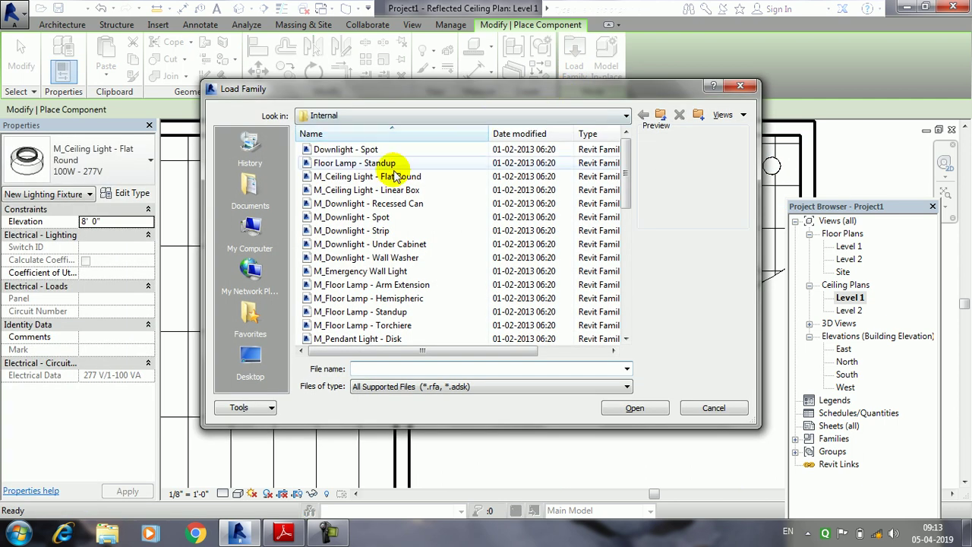
Load the M_Ceiling Light - Linear Box family
{"action": "left_click", "coordinate": [383, 180]}
{"action": "left_click", "coordinate": [382, 191]}
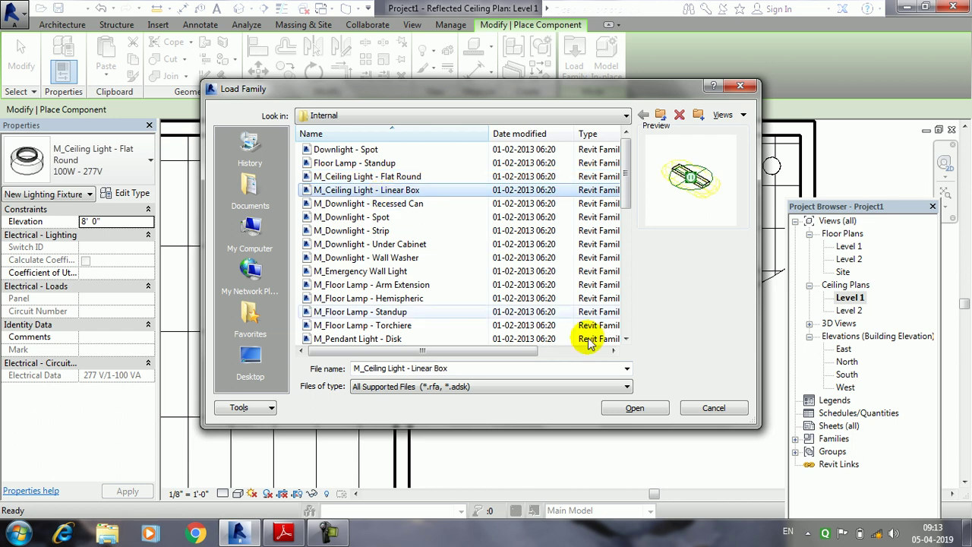
{"action": "left_click", "coordinate": [636, 409]}
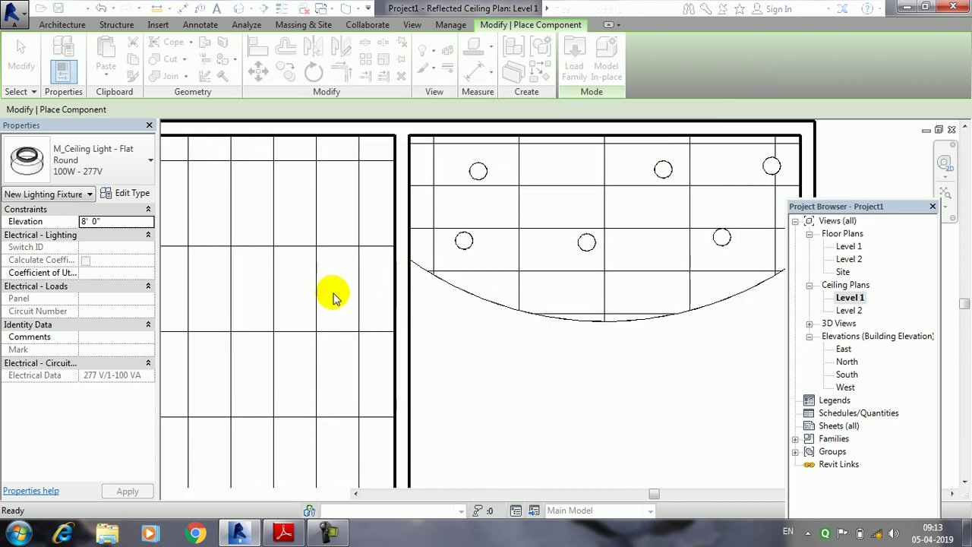
Place Linear Box 0300x1200mm lights in the boxes of the left room's ceiling grid
{"action": "scroll", "coordinate": [326, 286], "scroll_direction": "up", "scroll_amount": 3}
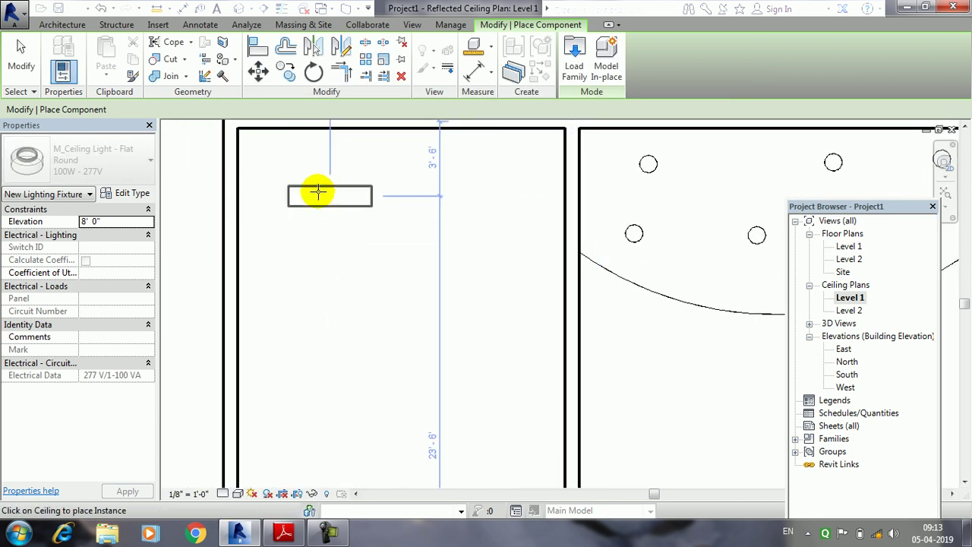
{"action": "left_click", "coordinate": [316, 189]}
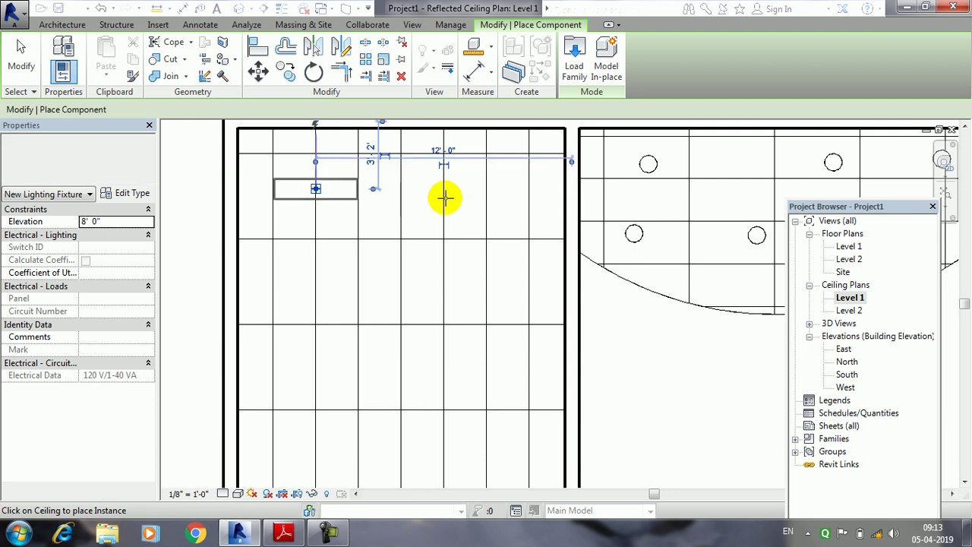
{"action": "left_click", "coordinate": [474, 189]}
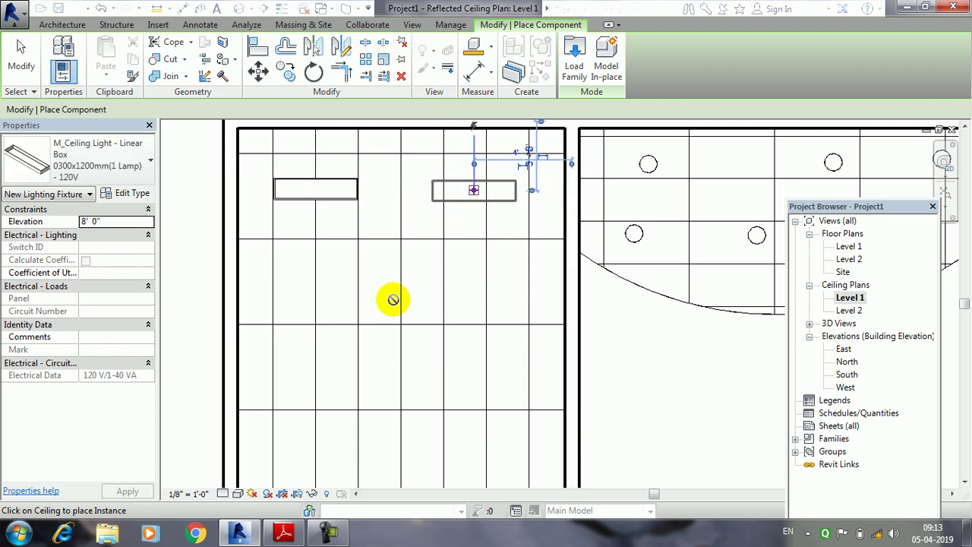
{"action": "left_click", "coordinate": [310, 358]}
{"action": "left_click", "coordinate": [490, 361]}
{"action": "middle_click_drag", "start_coordinate": [494, 265], "coordinate": [525, 136]}
{"action": "middle_click_drag", "start_coordinate": [392, 380], "coordinate": [404, 326]}
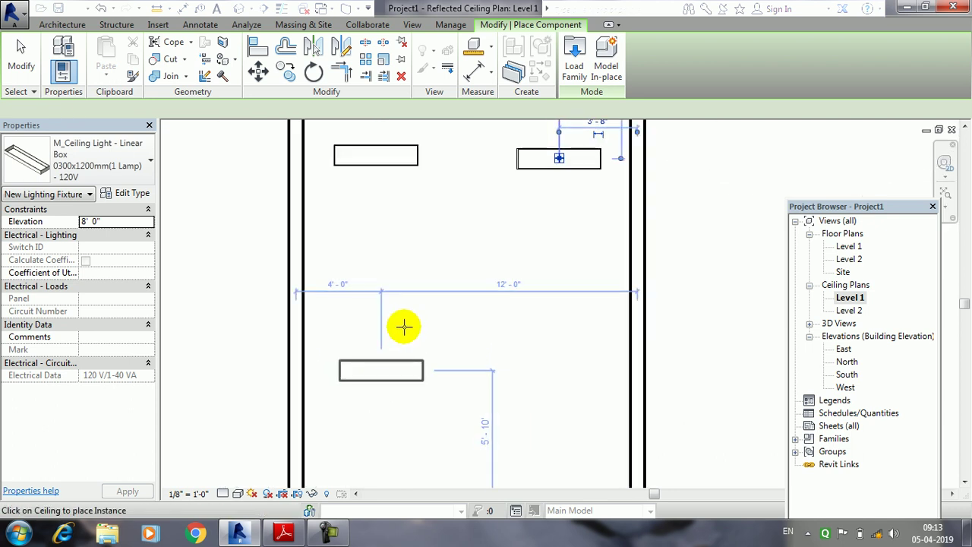
{"action": "left_click", "coordinate": [396, 339]}
{"action": "left_click", "coordinate": [560, 345]}
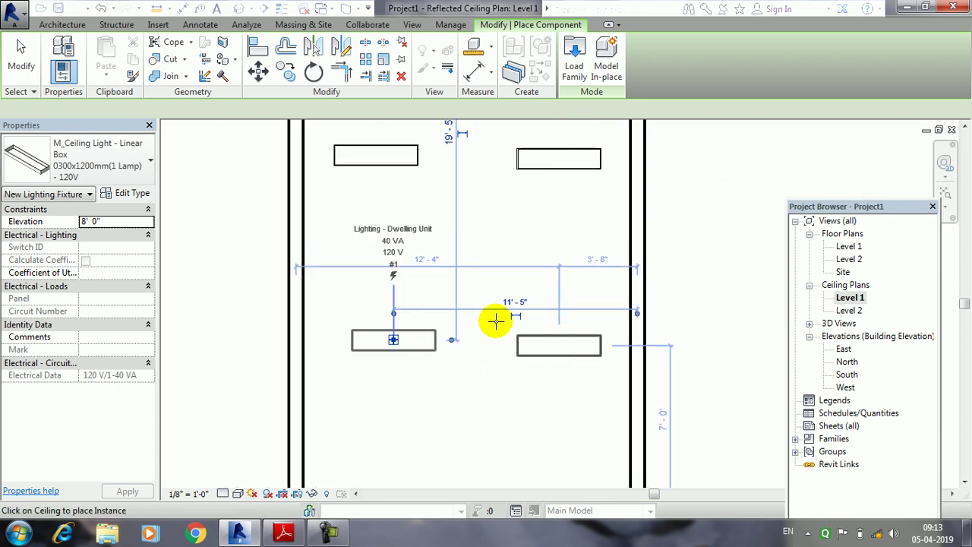
{"action": "left_click", "coordinate": [23, 55]}
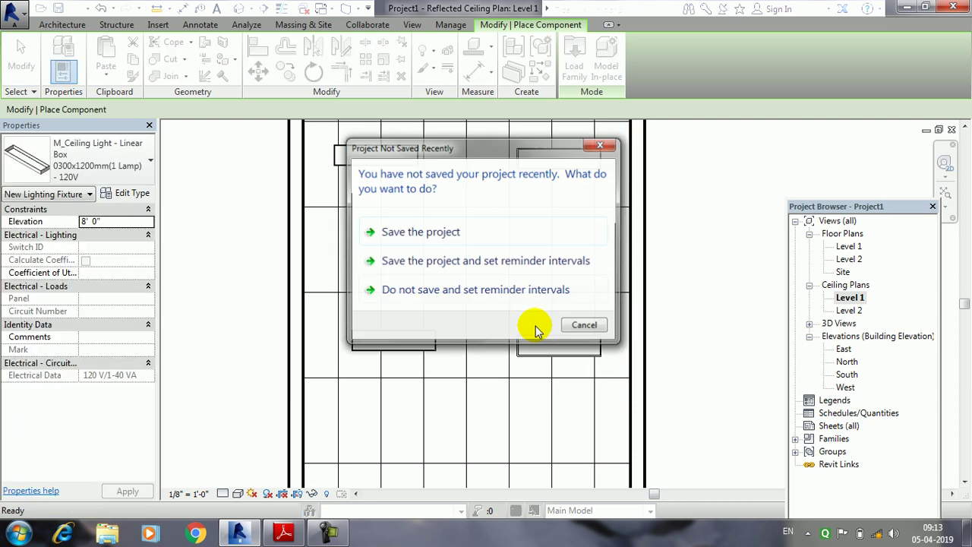
Dismiss the save reminder and view the house in 3D from below the ceiling lights
{"action": "left_click", "coordinate": [585, 326]}
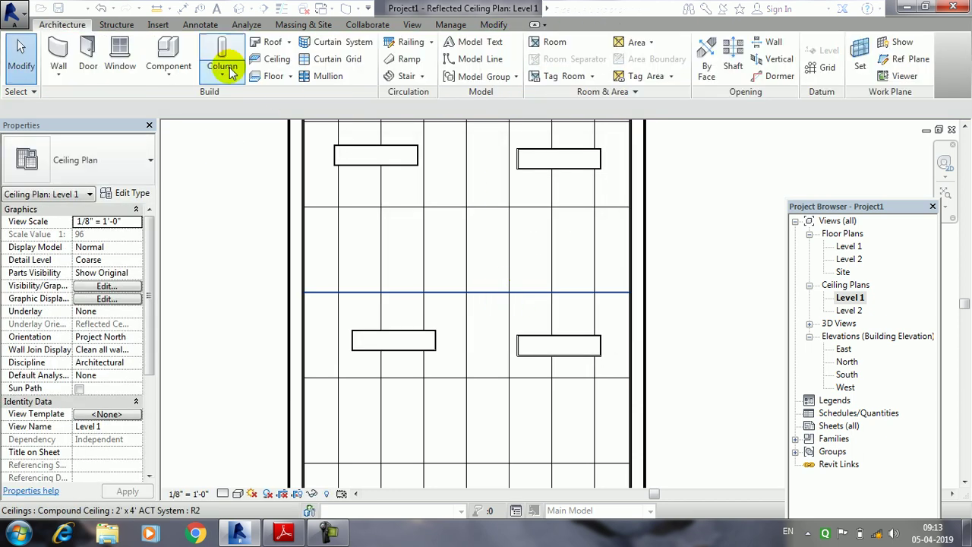
{"action": "left_click", "coordinate": [243, 10]}
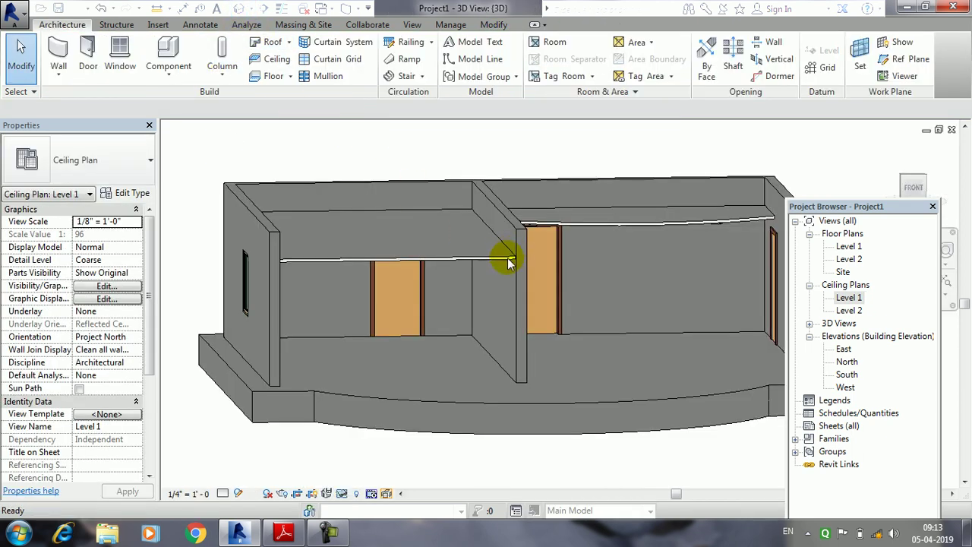
{"action": "middle_click_drag", "start_coordinate": [552, 286], "coordinate": [542, 217], "text": "shift"}
{"action": "scroll", "coordinate": [445, 243], "scroll_direction": "up", "scroll_amount": 3}
{"action": "scroll", "coordinate": [443, 256], "scroll_direction": "up", "scroll_amount": 2}
{"action": "mouse_move", "coordinate": [442, 256]}
{"action": "middle_mouse_down", "text": "shift"}
{"action": "mouse_move", "coordinate": [427, 276]}
{"action": "mouse_move", "coordinate": [481, 282]}
{"action": "mouse_move", "coordinate": [448, 300]}
{"action": "mouse_move", "coordinate": [486, 288]}
{"action": "middle_mouse_up", "text": "shift"}
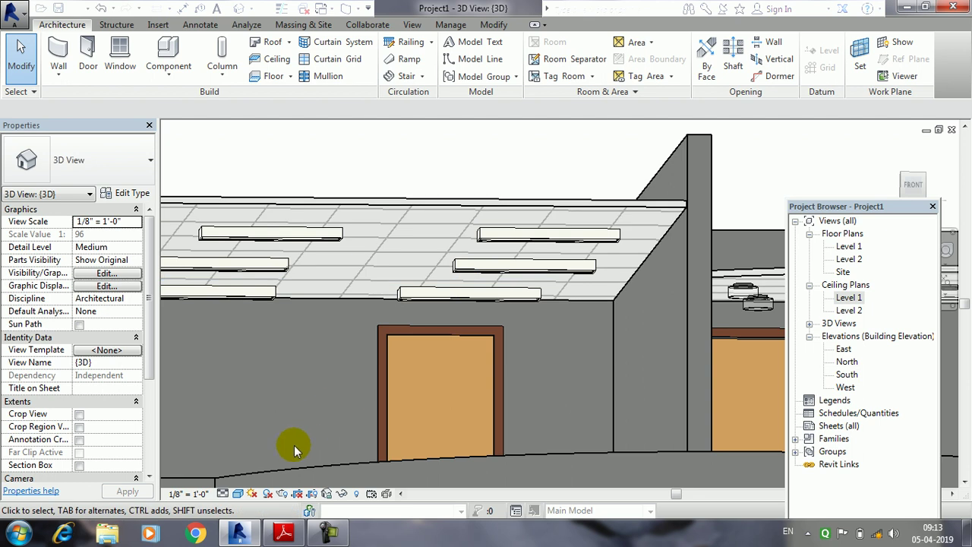
Switch the 3D visual style from Ray Trace to a simpler style and tilt toward the lights
{"action": "left_click", "coordinate": [238, 493]}
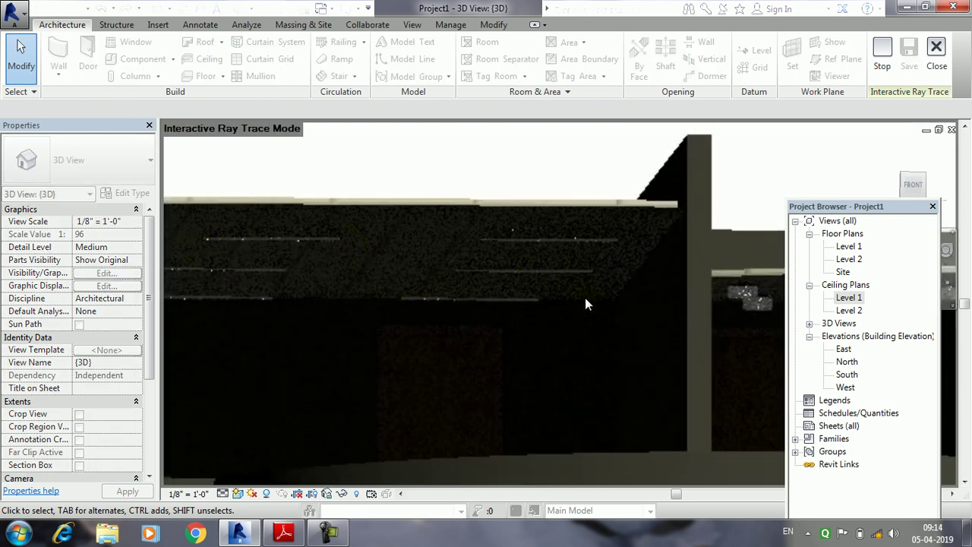
{"action": "left_click", "coordinate": [240, 495]}
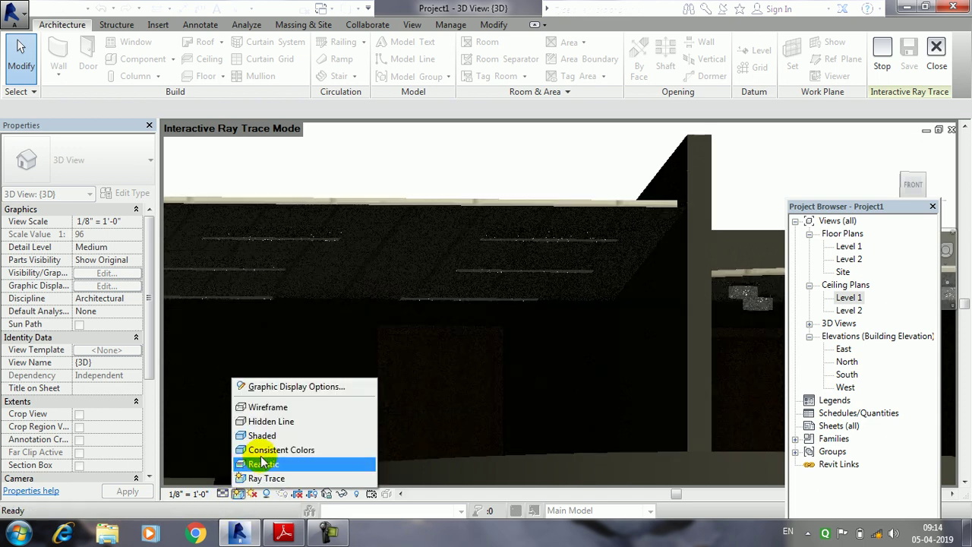
{"action": "left_click", "coordinate": [262, 451]}
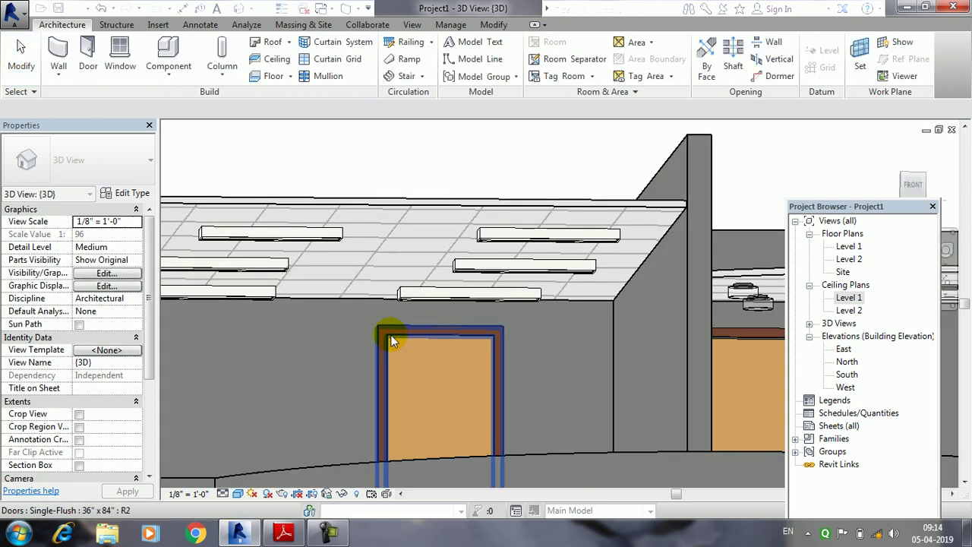
{"action": "middle_click_drag", "start_coordinate": [390, 337], "coordinate": [316, 435], "text": "shift"}
Switch to the REVIT THE 8 tutorial PDF and review page 37's ceiling steps and Roof notes
{"action": "left_click", "coordinate": [295, 534]}
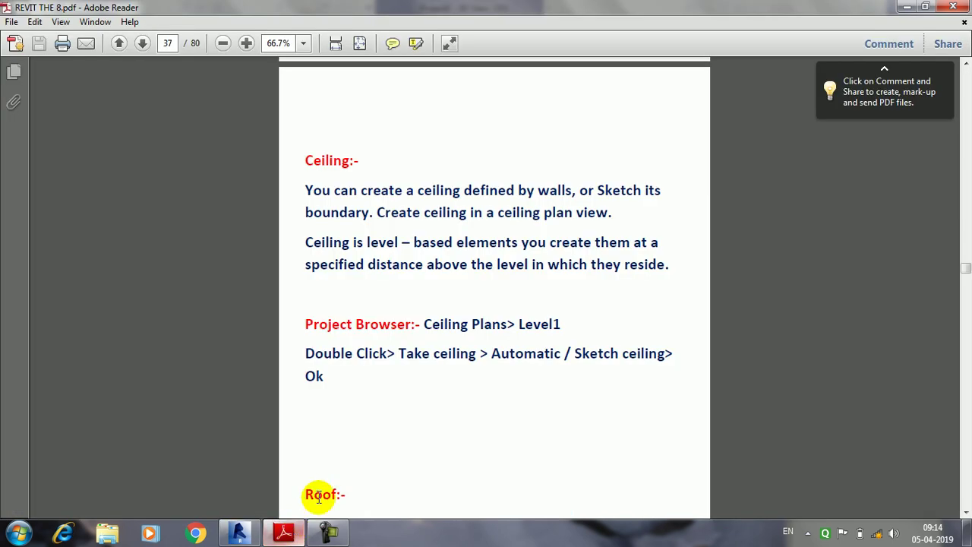
{"action": "scroll", "coordinate": [417, 386], "scroll_direction": "down", "scroll_amount": 3}
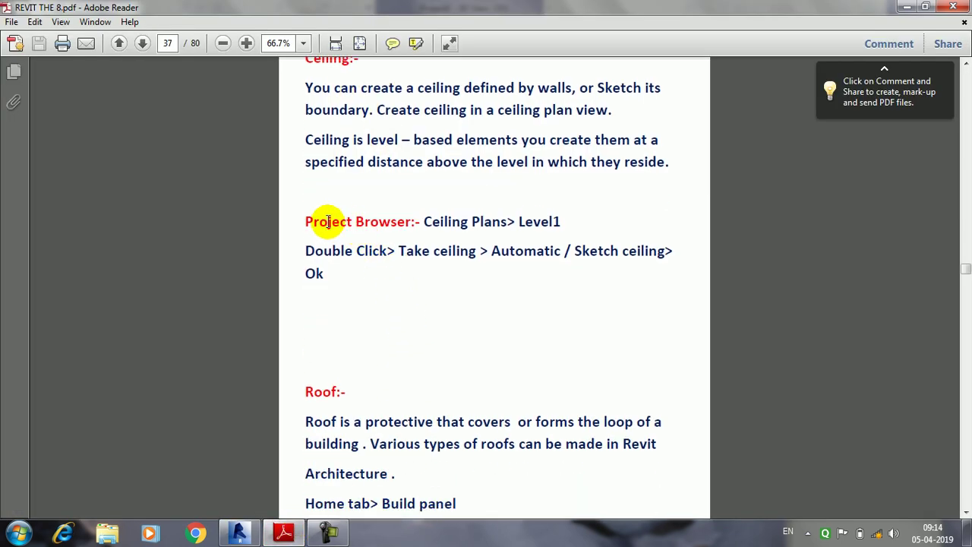
{"action": "scroll", "coordinate": [431, 281], "scroll_direction": "down", "scroll_amount": 2}
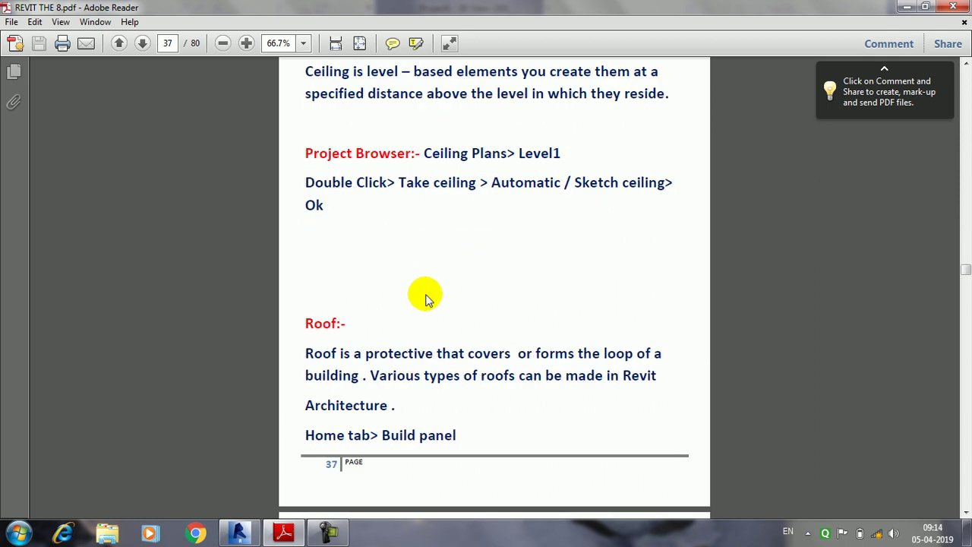
{"action": "scroll", "coordinate": [384, 289], "scroll_direction": "up", "scroll_amount": 2}
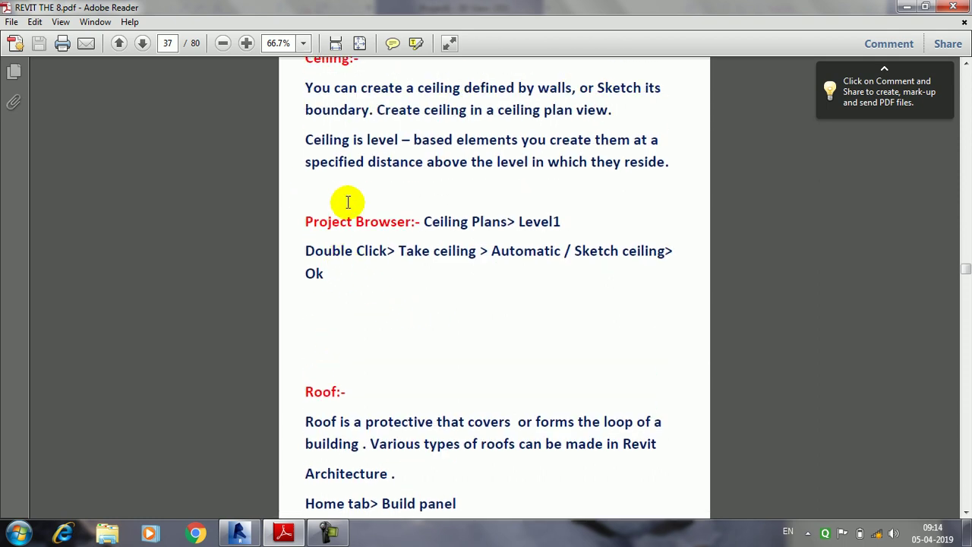
{"action": "scroll", "coordinate": [359, 384], "scroll_direction": "down", "scroll_amount": 1}
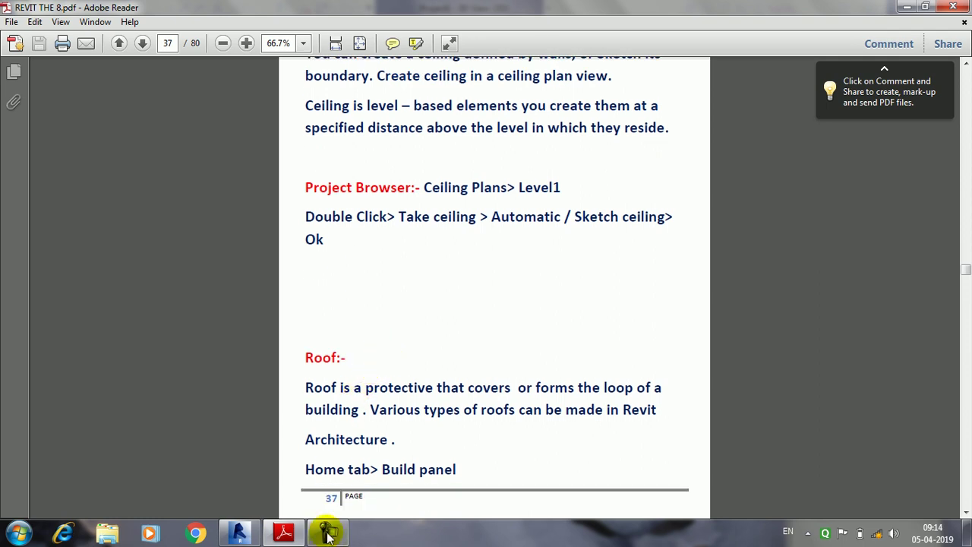